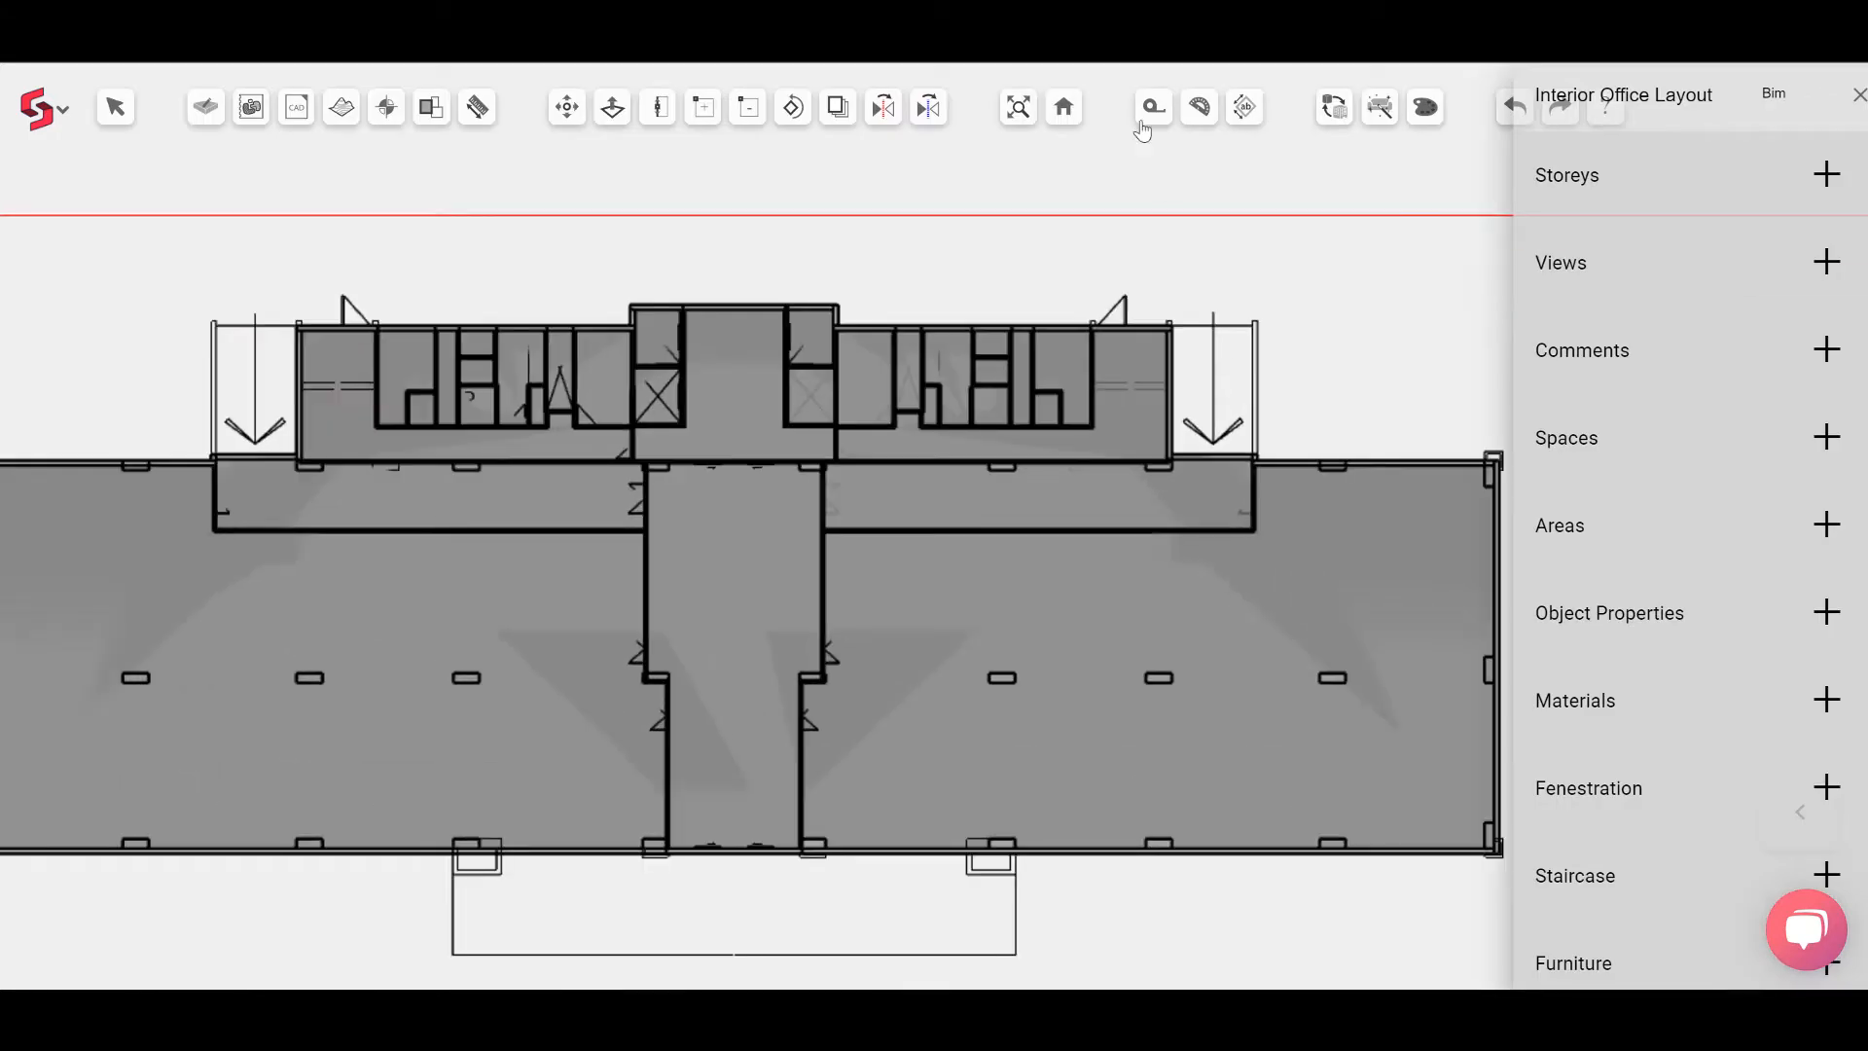
Step: Switch to the 3D view and hide the floor slabs using Hide/Isolate
{"action": "left_click", "coordinate": [1063, 106]}
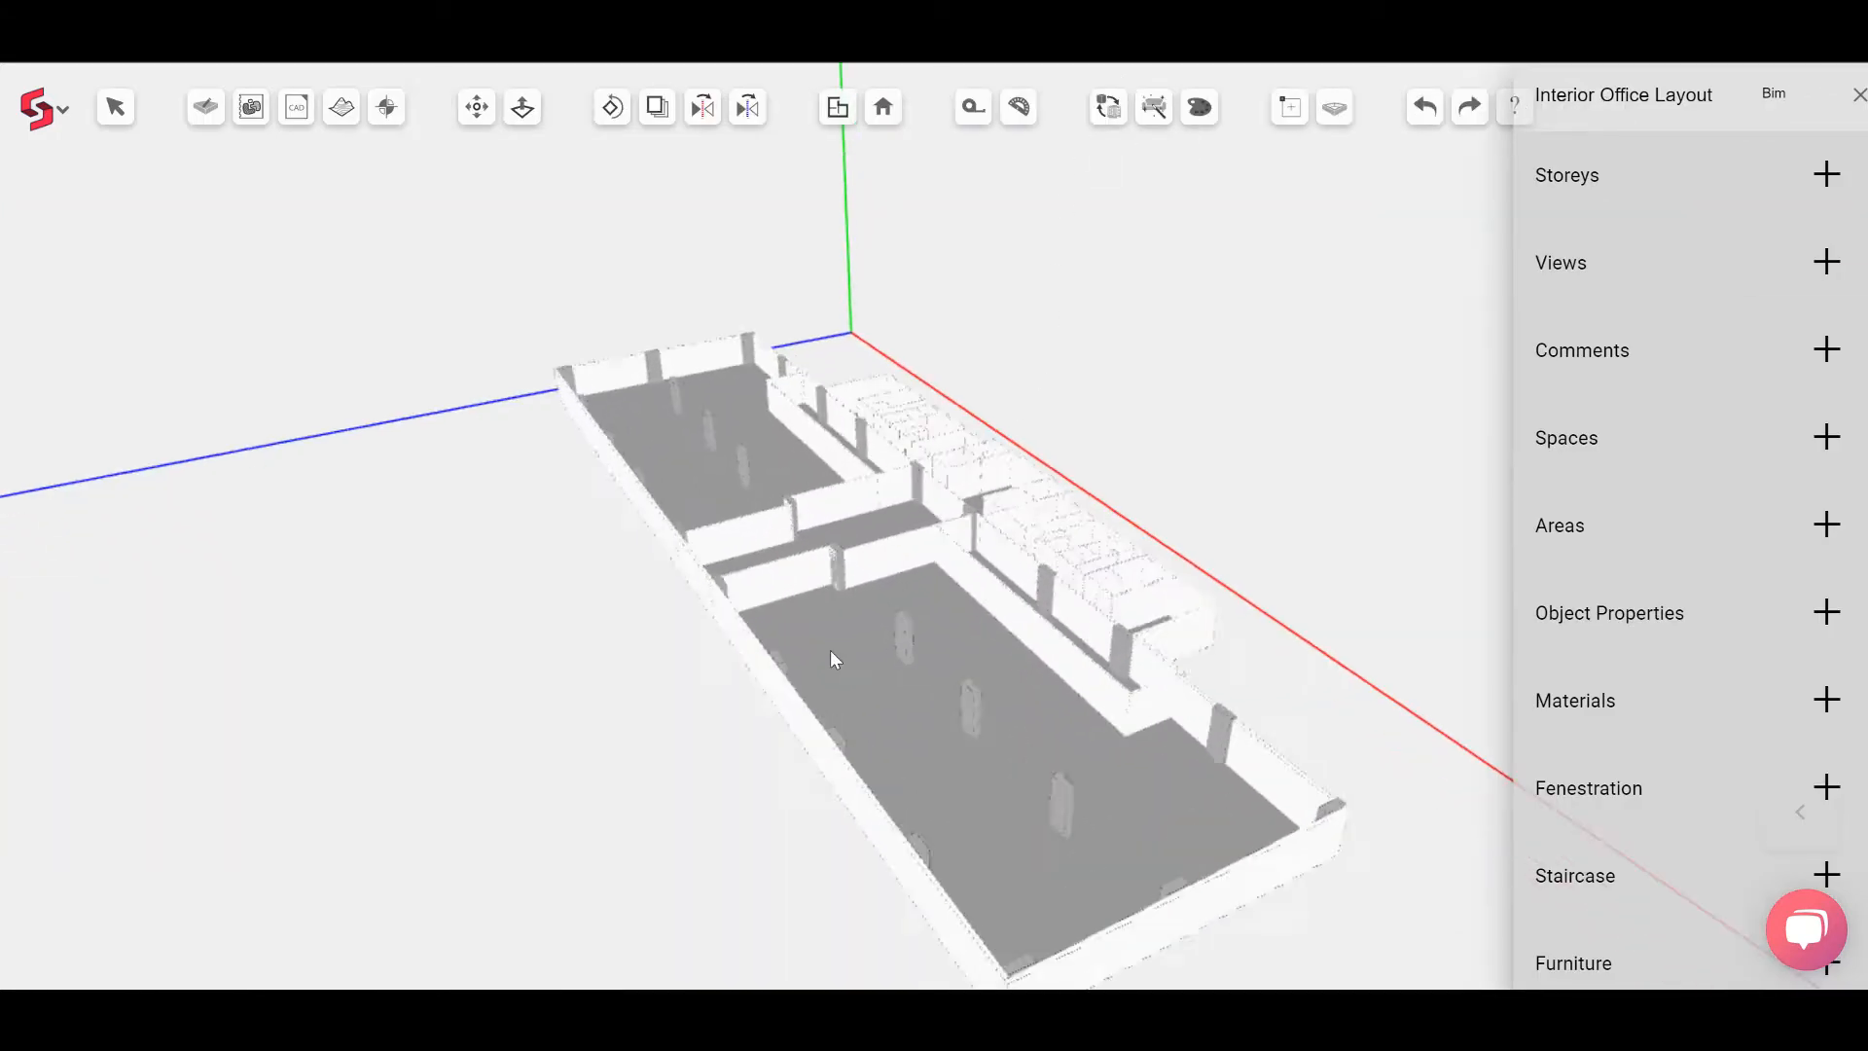
{"action": "middle_click_drag", "start_coordinate": [831, 650], "coordinate": [1424, 608]}
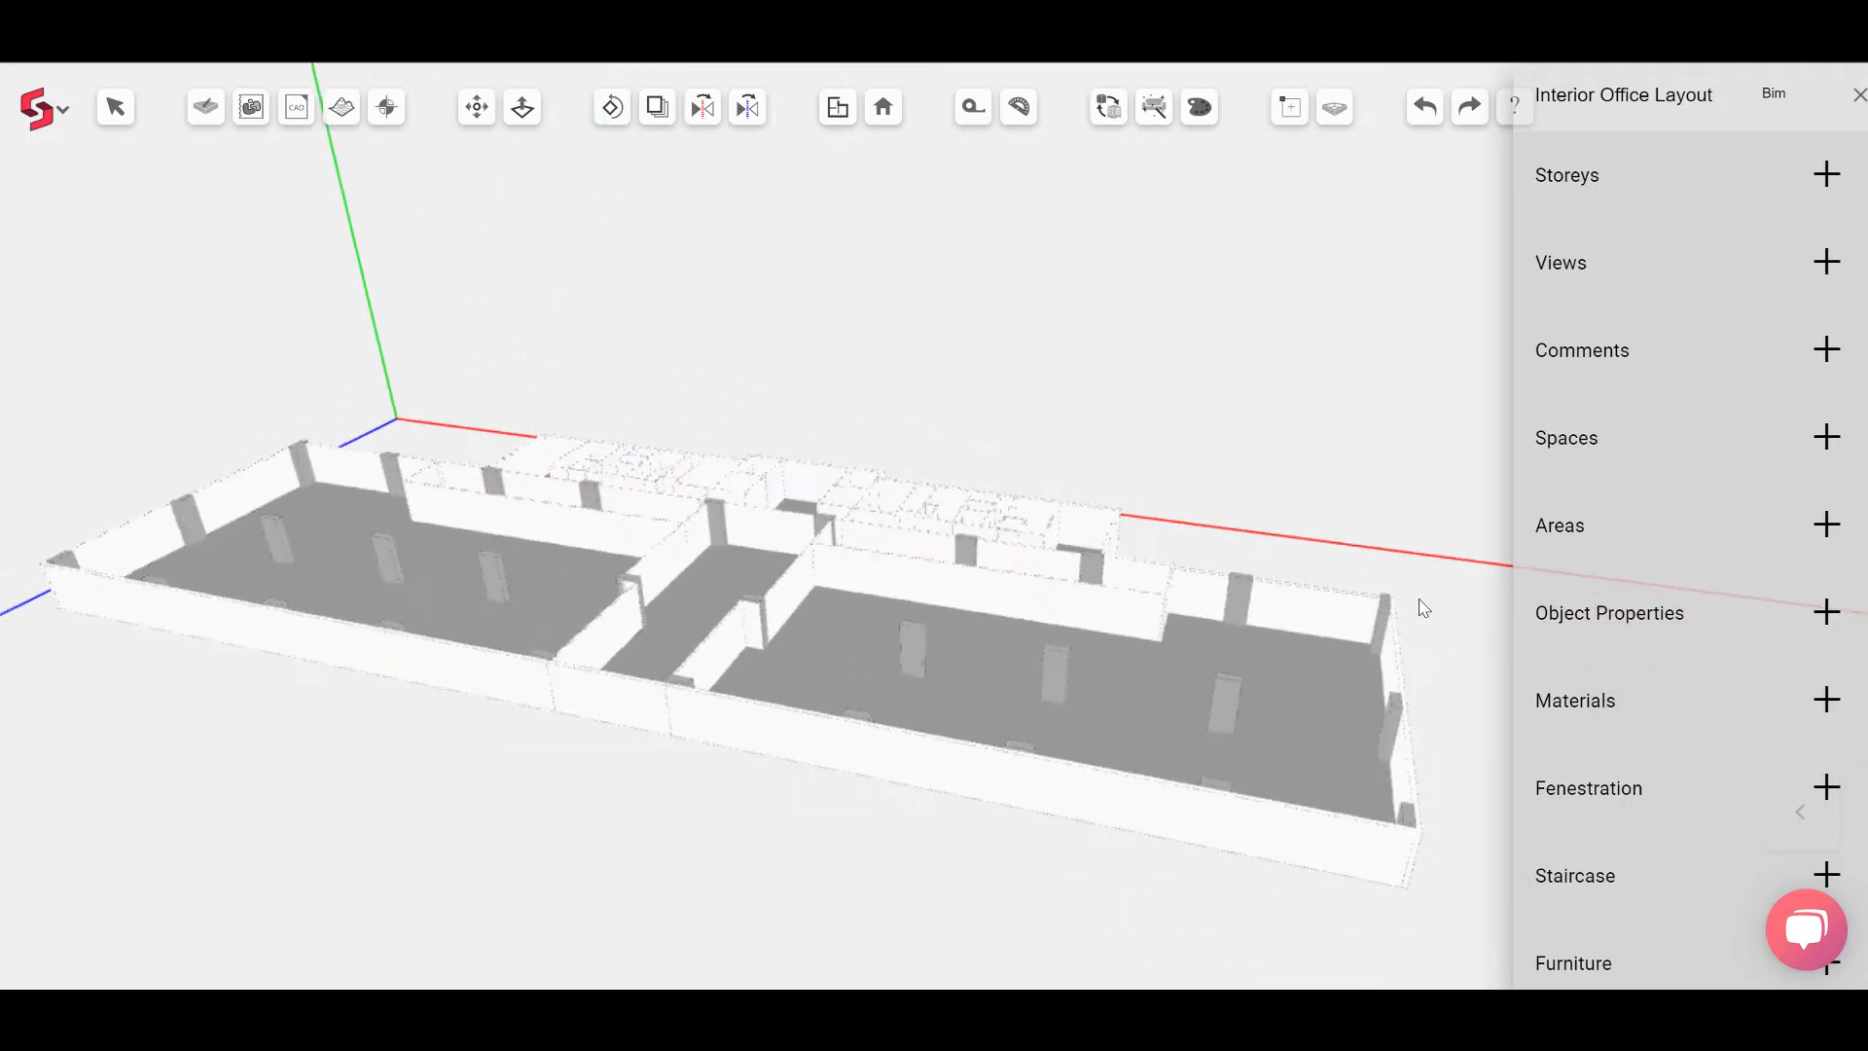
{"action": "scroll", "coordinate": [1753, 771], "scroll_direction": "down", "scroll_amount": 2}
{"action": "left_click", "coordinate": [1755, 853]}
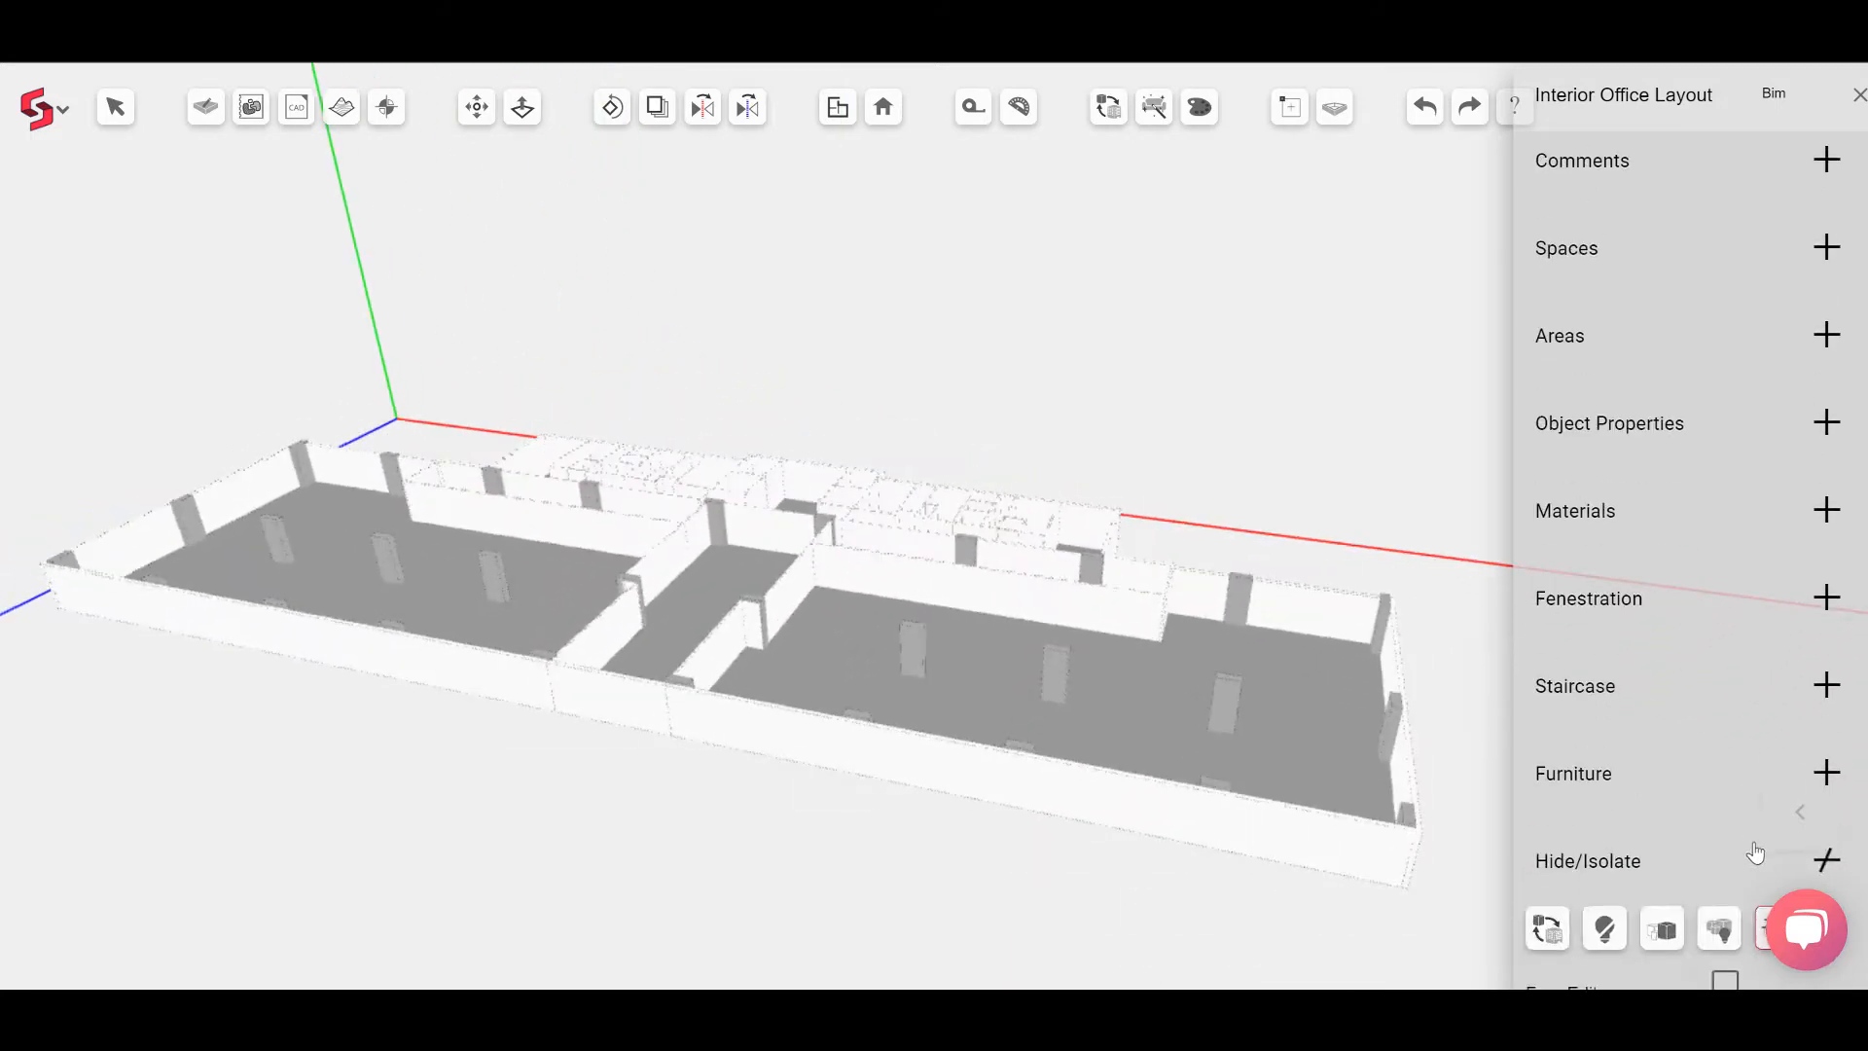
{"action": "scroll", "coordinate": [1756, 852], "scroll_direction": "down", "scroll_amount": 1}
{"action": "left_click", "coordinate": [1780, 790]}
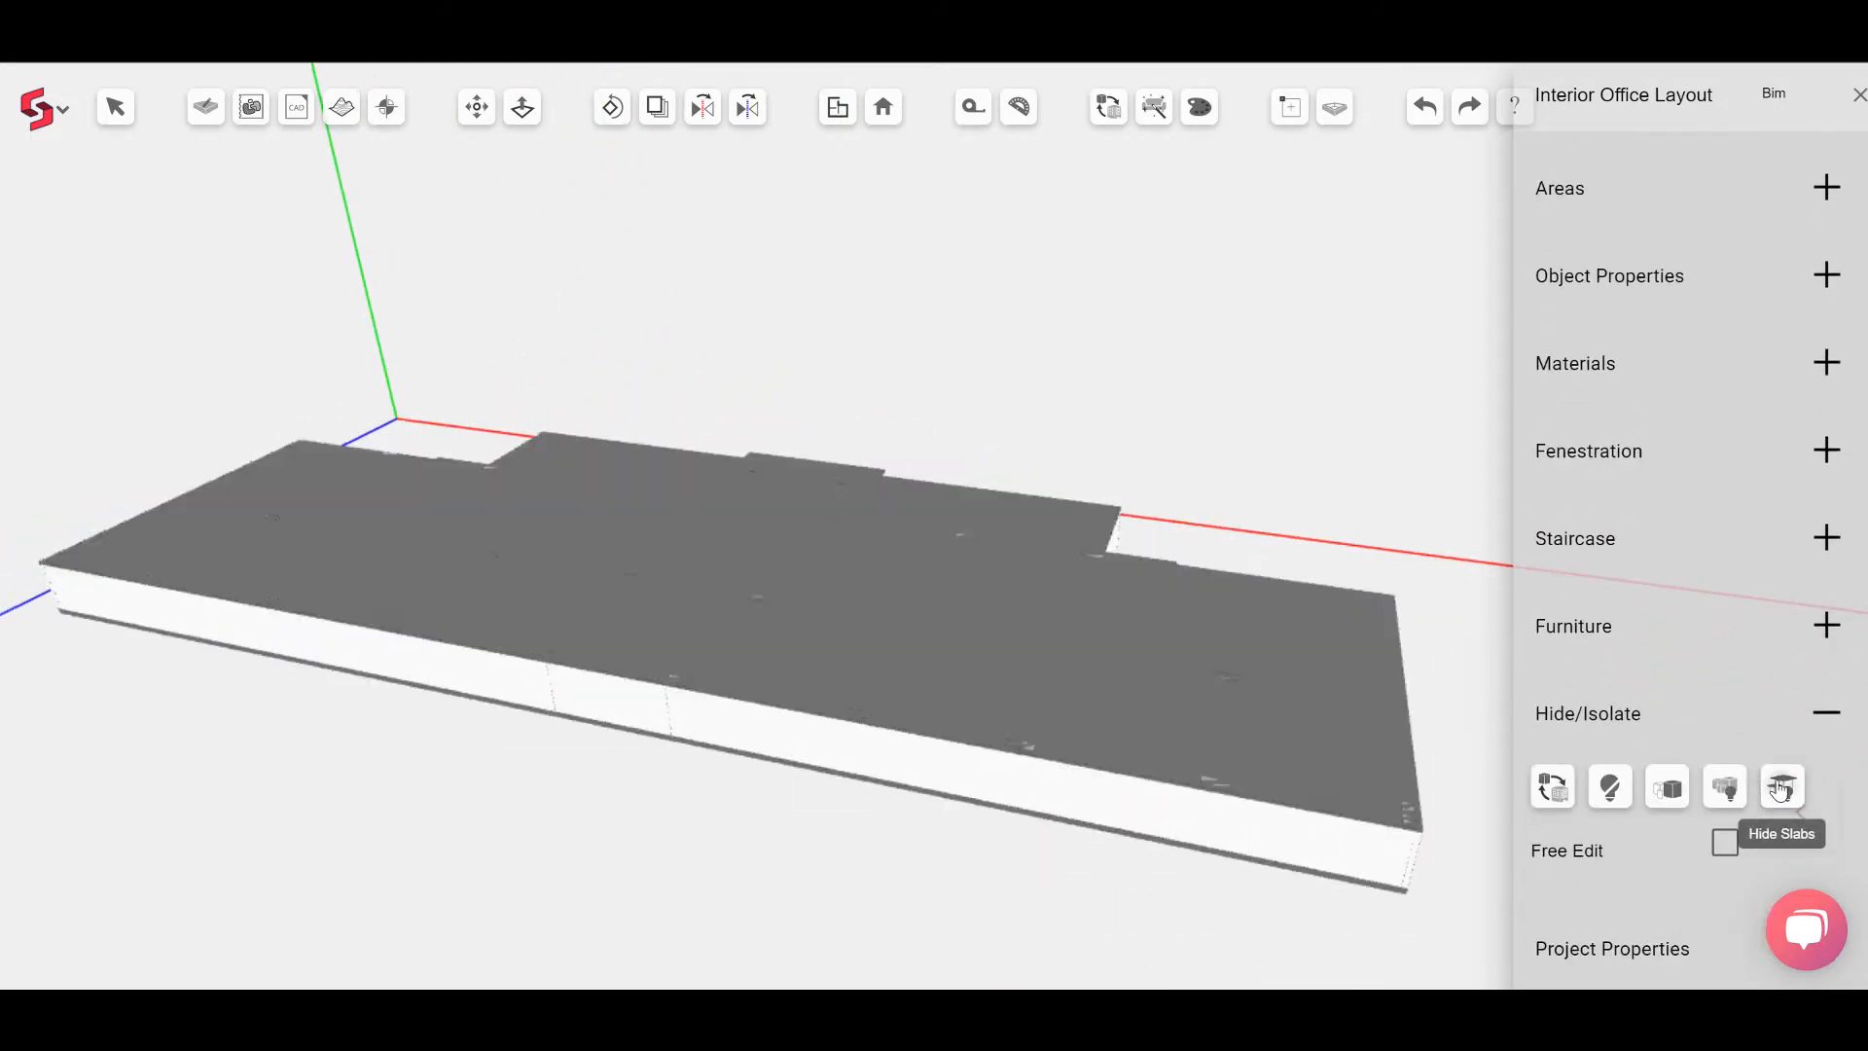
{"action": "left_click", "coordinate": [1781, 790]}
Step: Measure the thickness of an internal wall with the Measuring Tape
{"action": "scroll", "coordinate": [1165, 571], "scroll_direction": "up", "scroll_amount": 5}
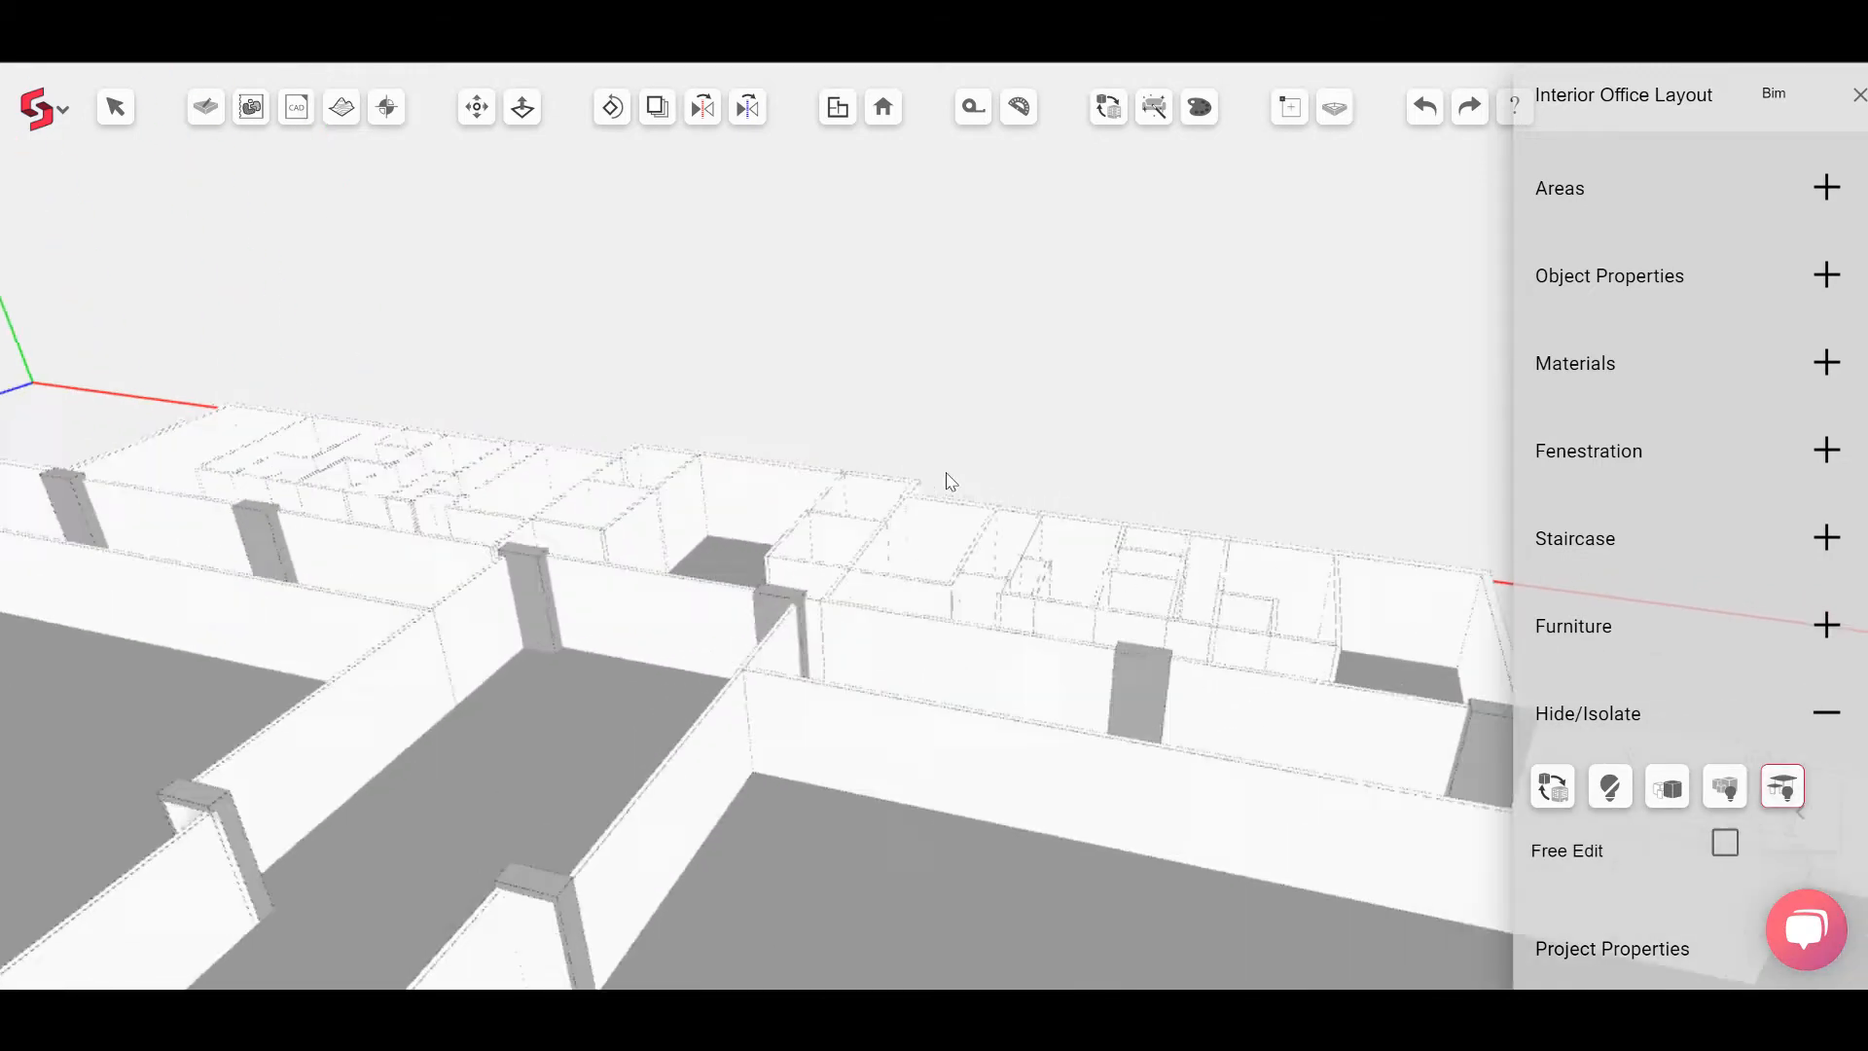
{"action": "scroll", "coordinate": [1173, 571], "scroll_direction": "up", "scroll_amount": 3}
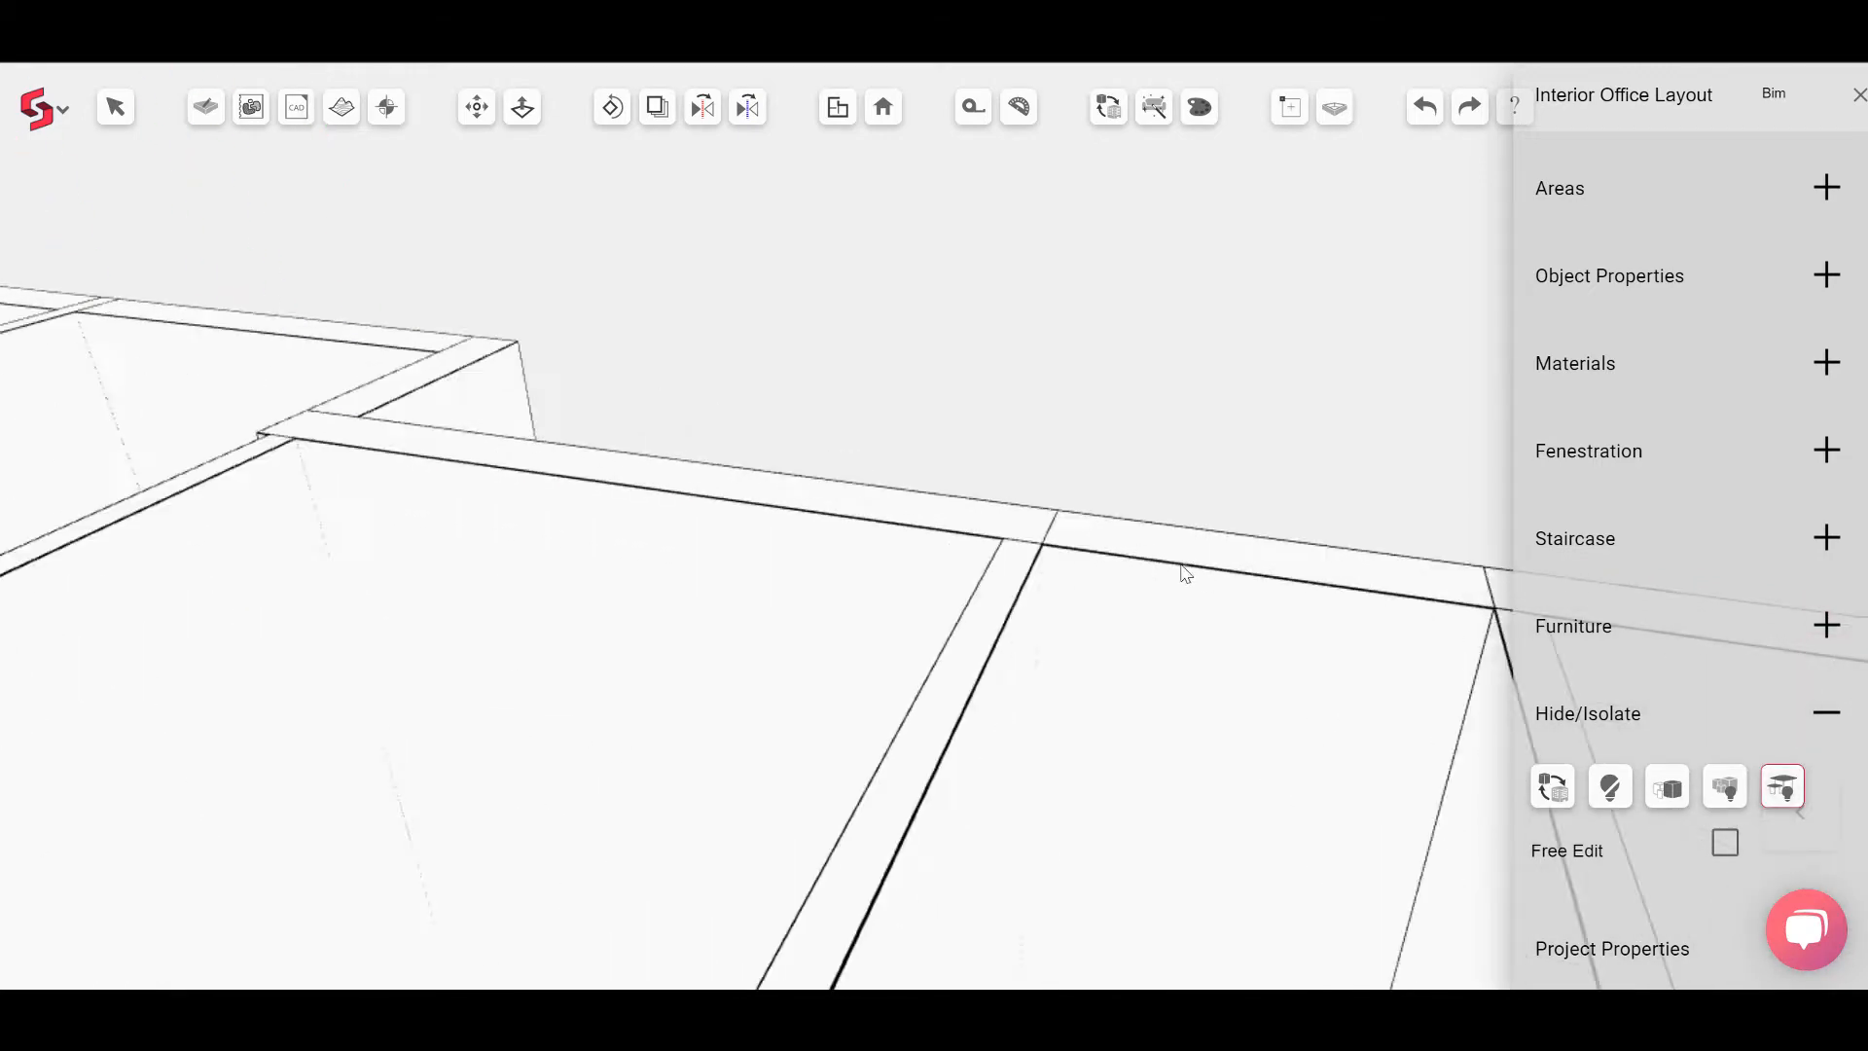
{"action": "left_click", "coordinate": [973, 107]}
{"action": "left_click", "coordinate": [957, 598]}
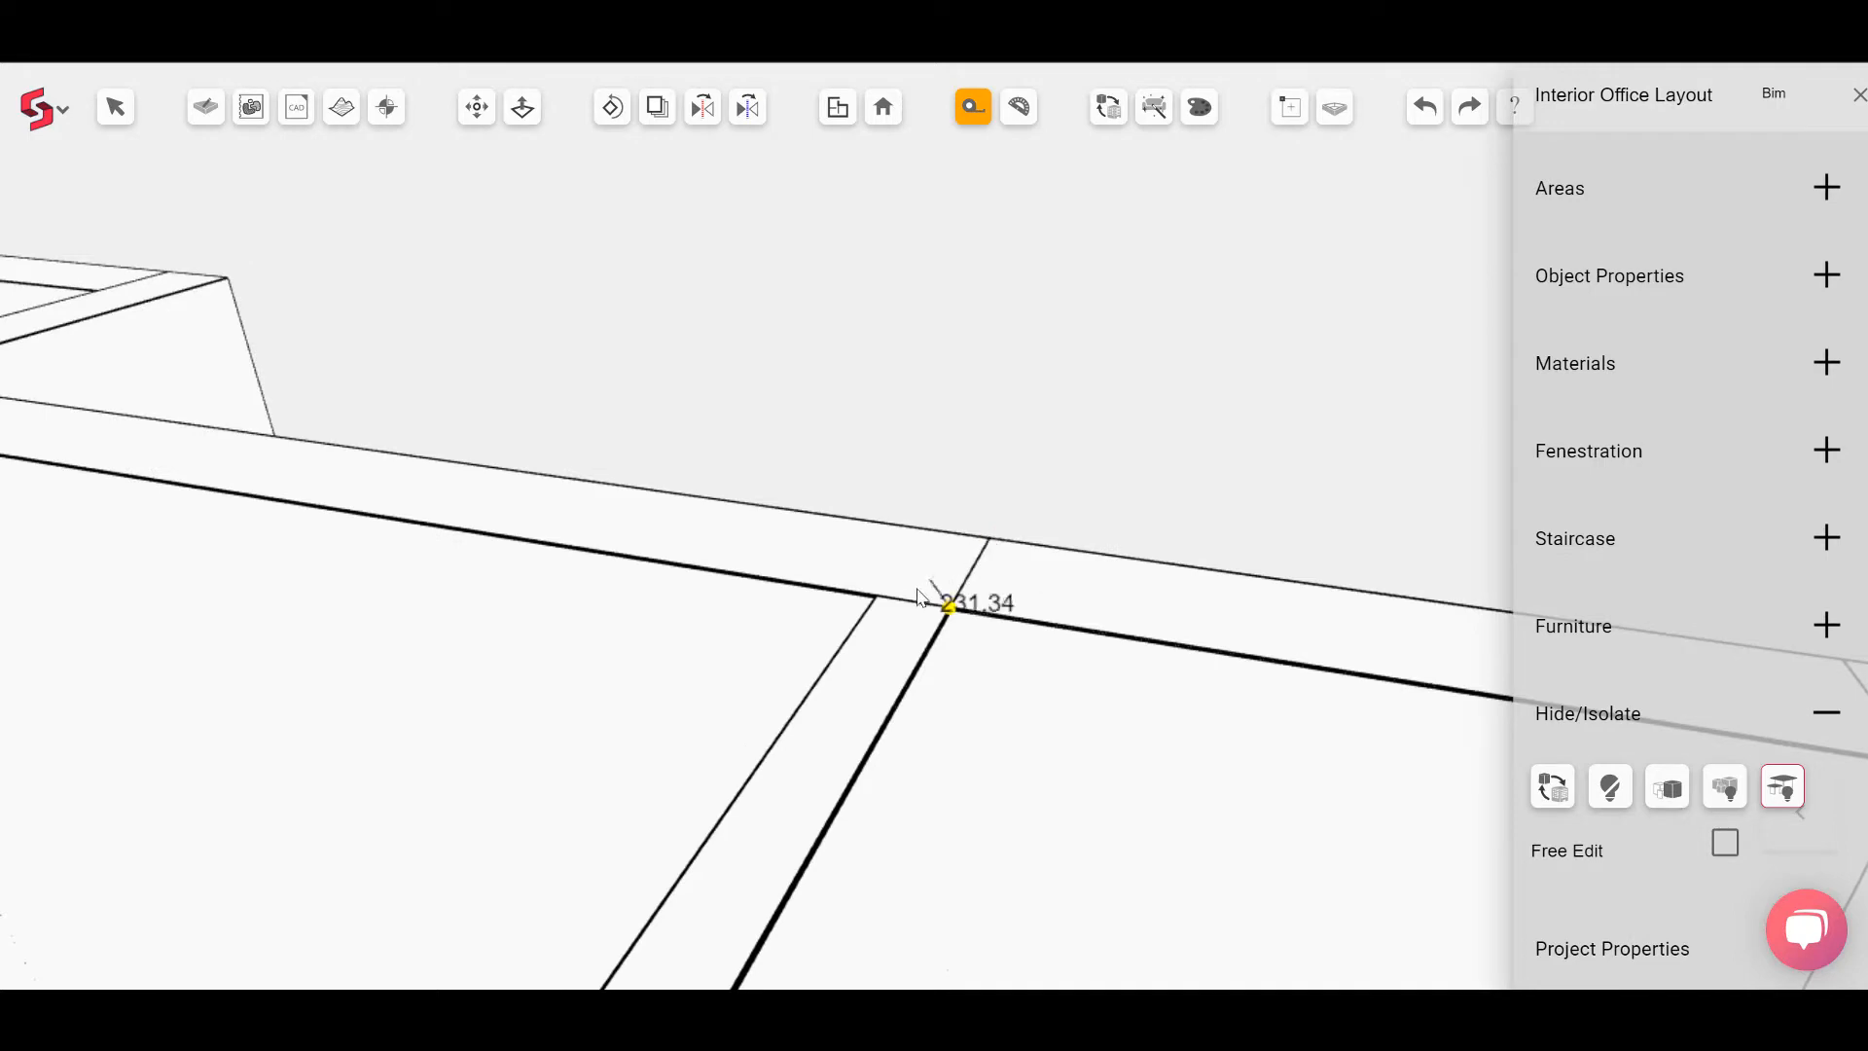
{"action": "scroll", "coordinate": [879, 602], "scroll_direction": "up", "scroll_amount": 1}
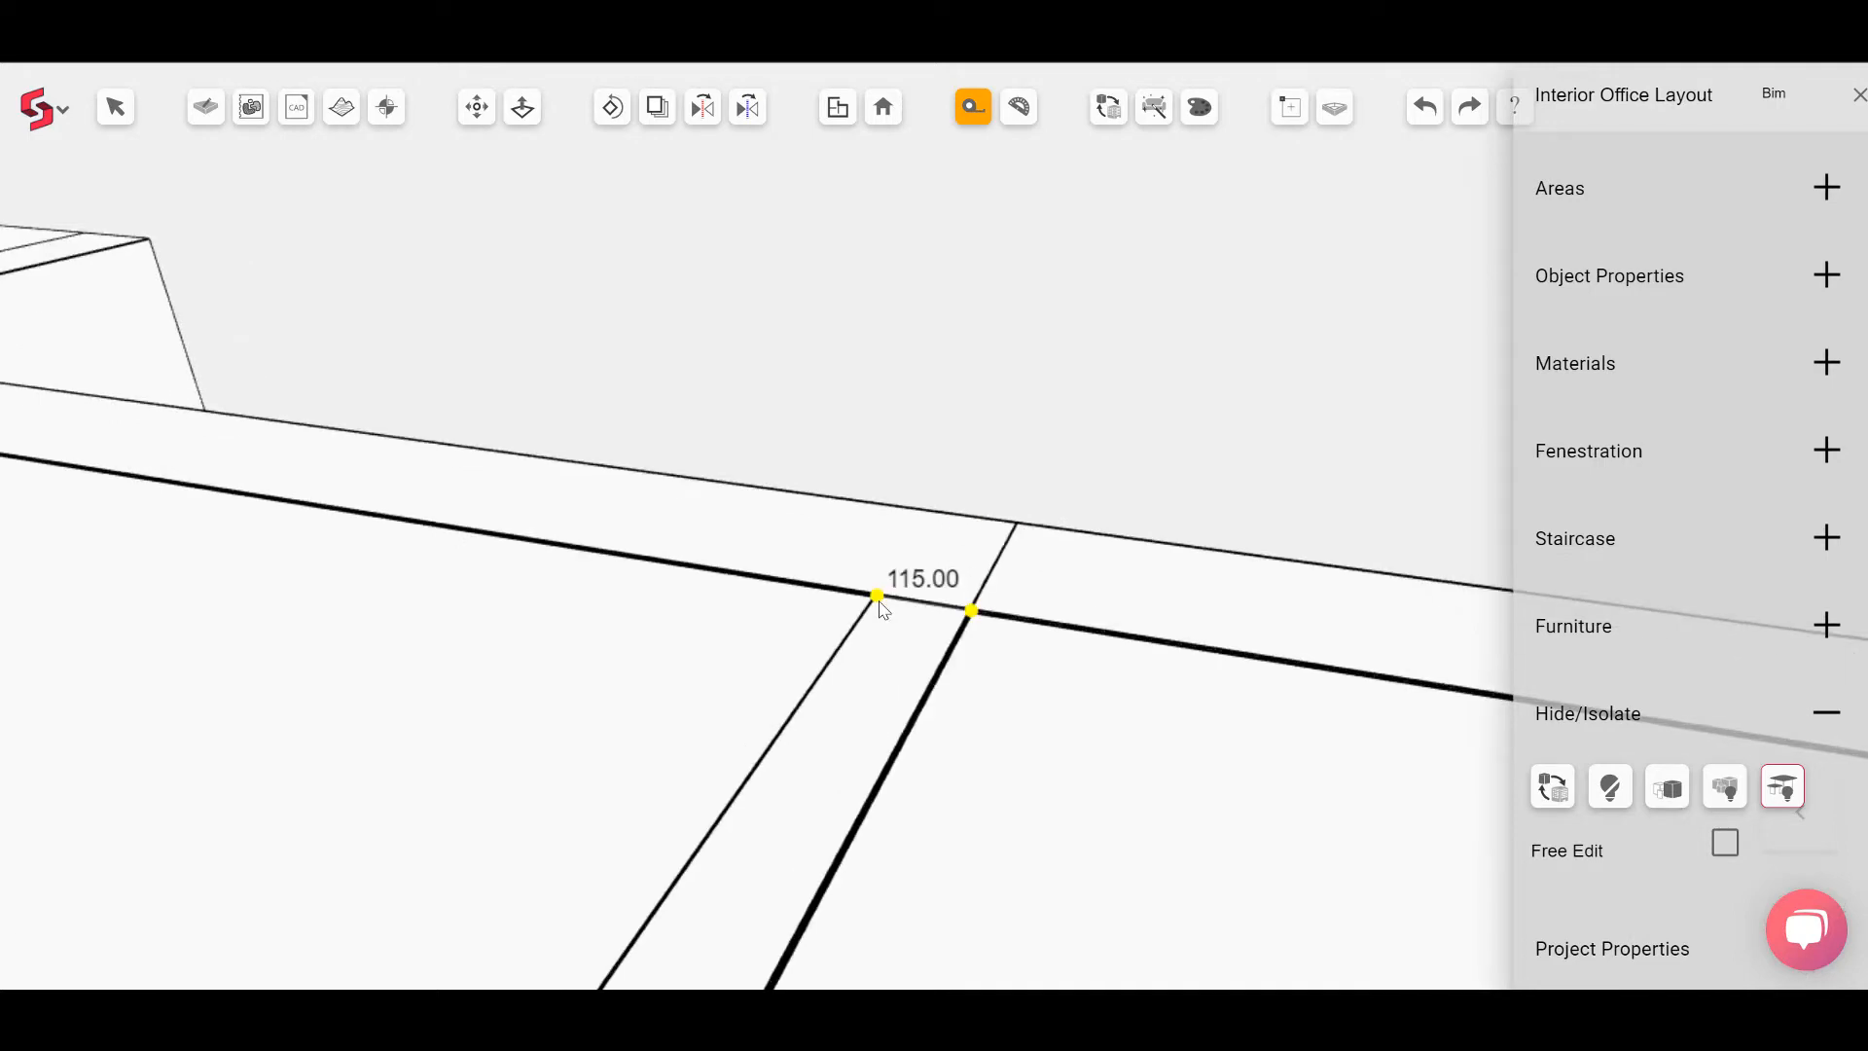
{"action": "left_click", "coordinate": [877, 595]}
{"action": "scroll", "coordinate": [879, 608], "scroll_direction": "down", "scroll_amount": 6}
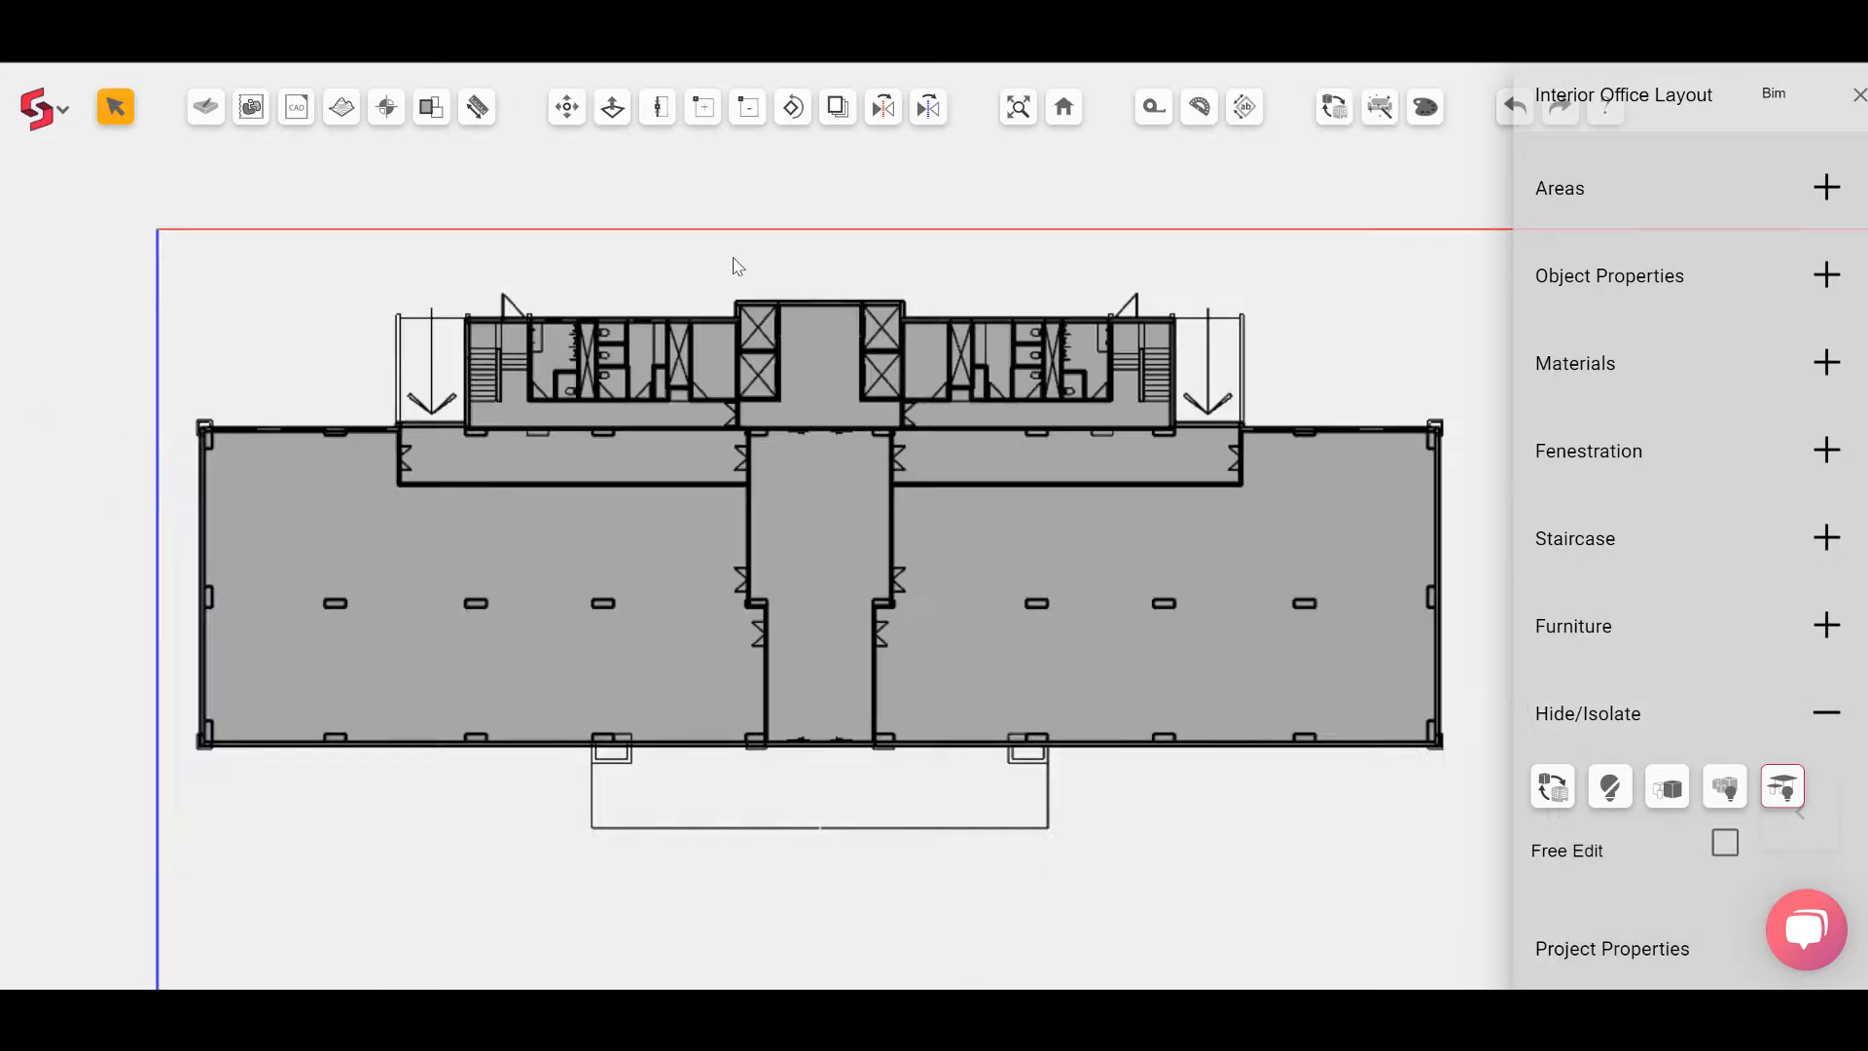
{"action": "scroll", "coordinate": [734, 254], "scroll_direction": "up", "scroll_amount": 5}
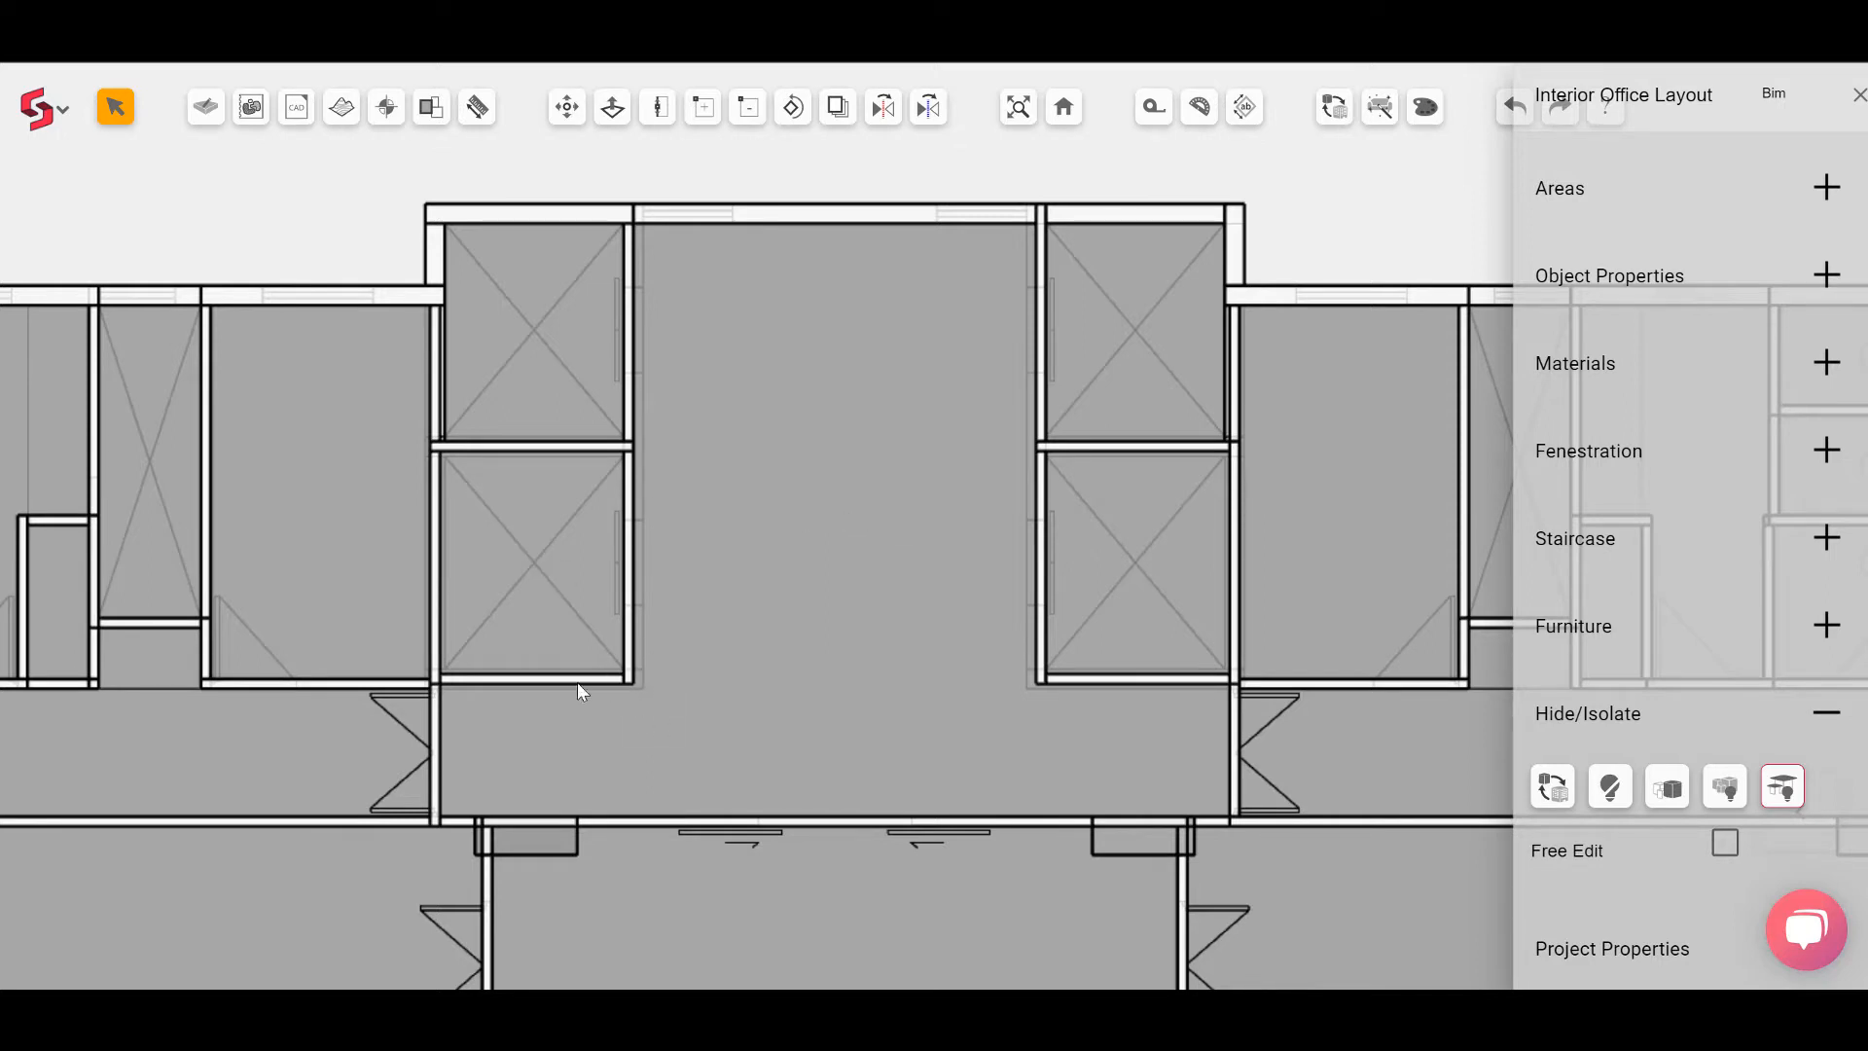
Step: Select the walls around both lift shafts and set their thickness to 230 mm
{"action": "scroll", "coordinate": [654, 696], "scroll_direction": "up", "scroll_amount": 2}
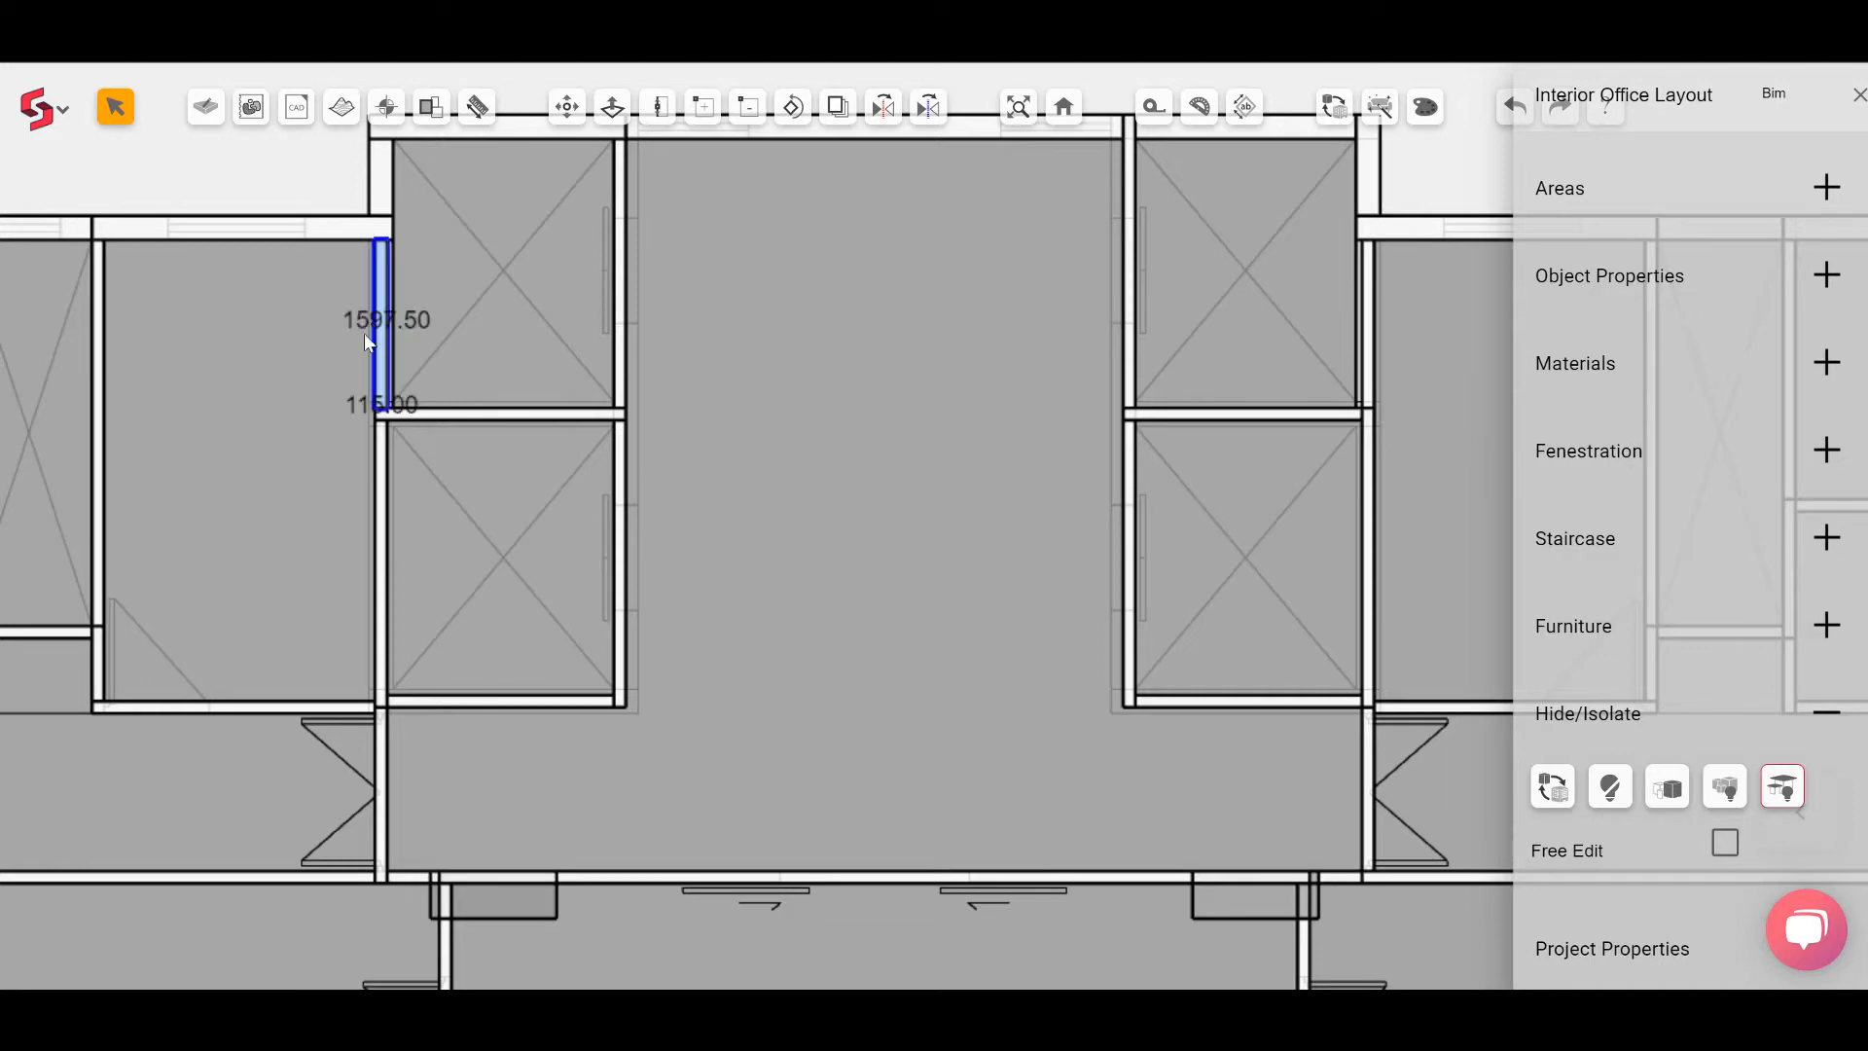
{"action": "left_click", "coordinate": [435, 417]}
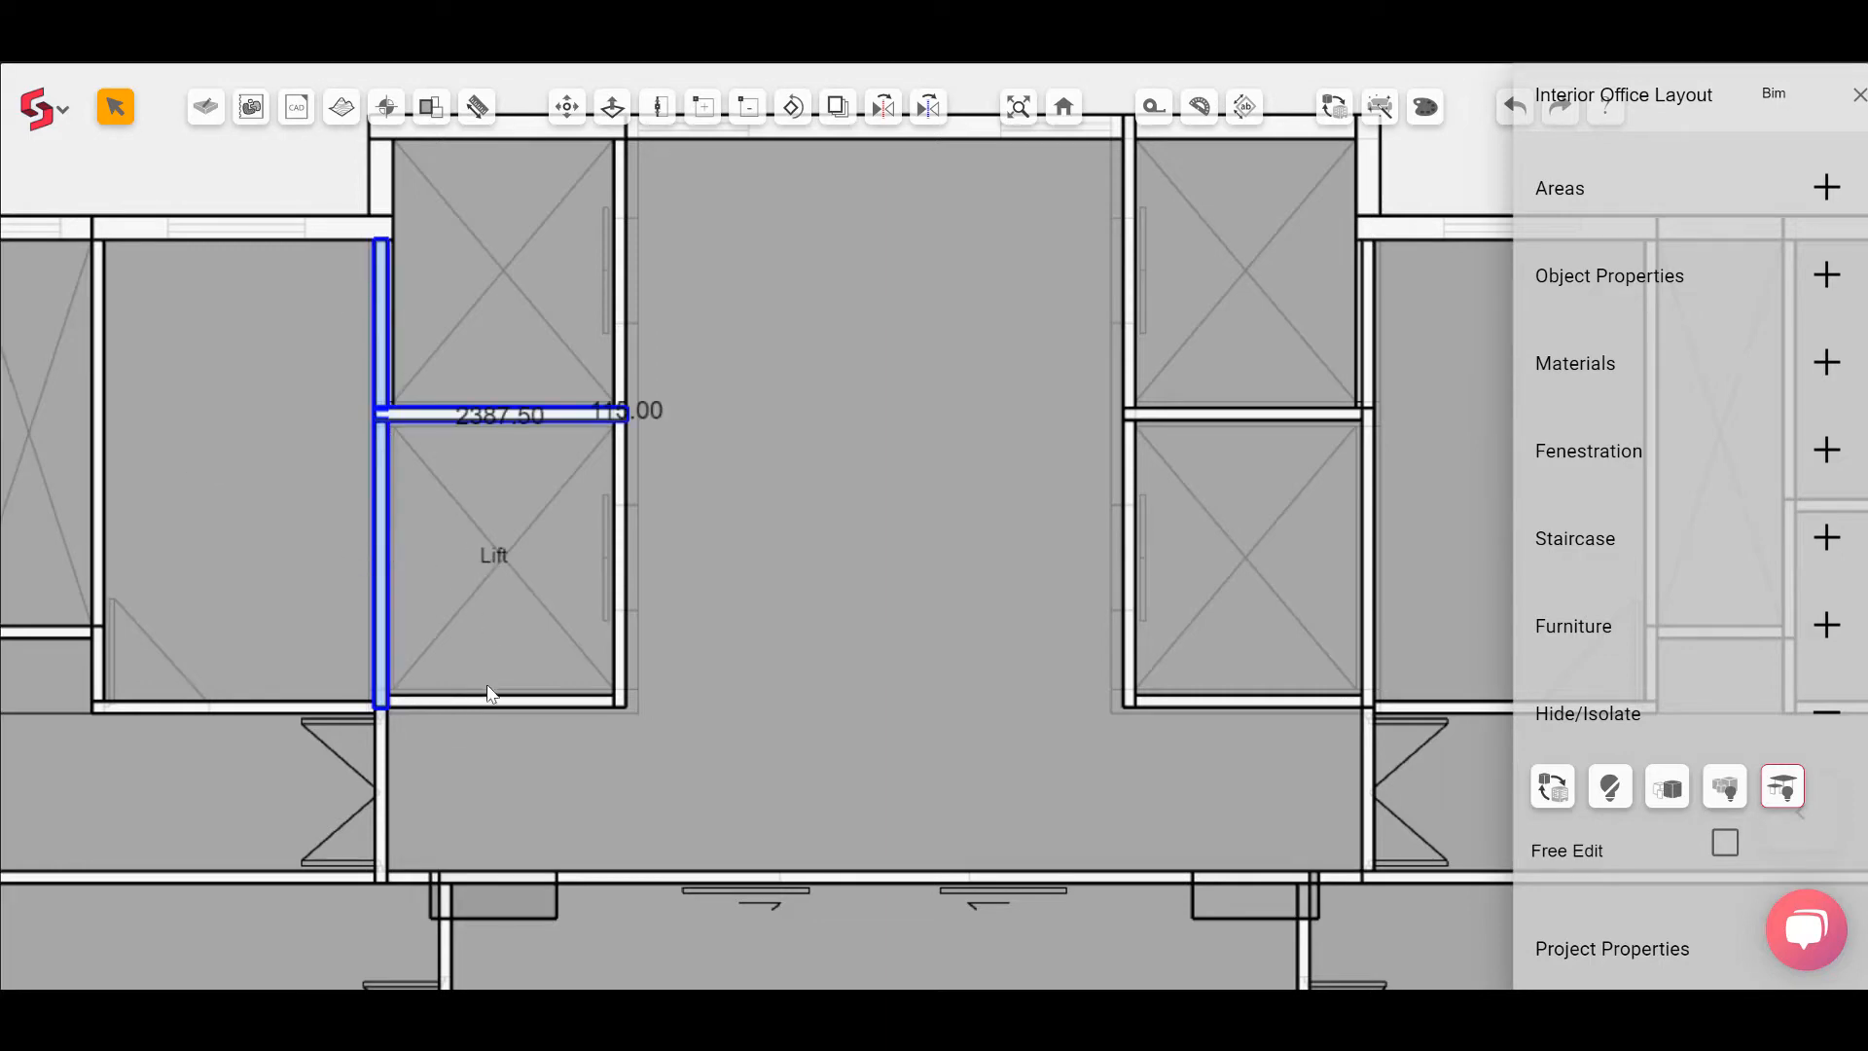
{"action": "left_click", "coordinate": [488, 702]}
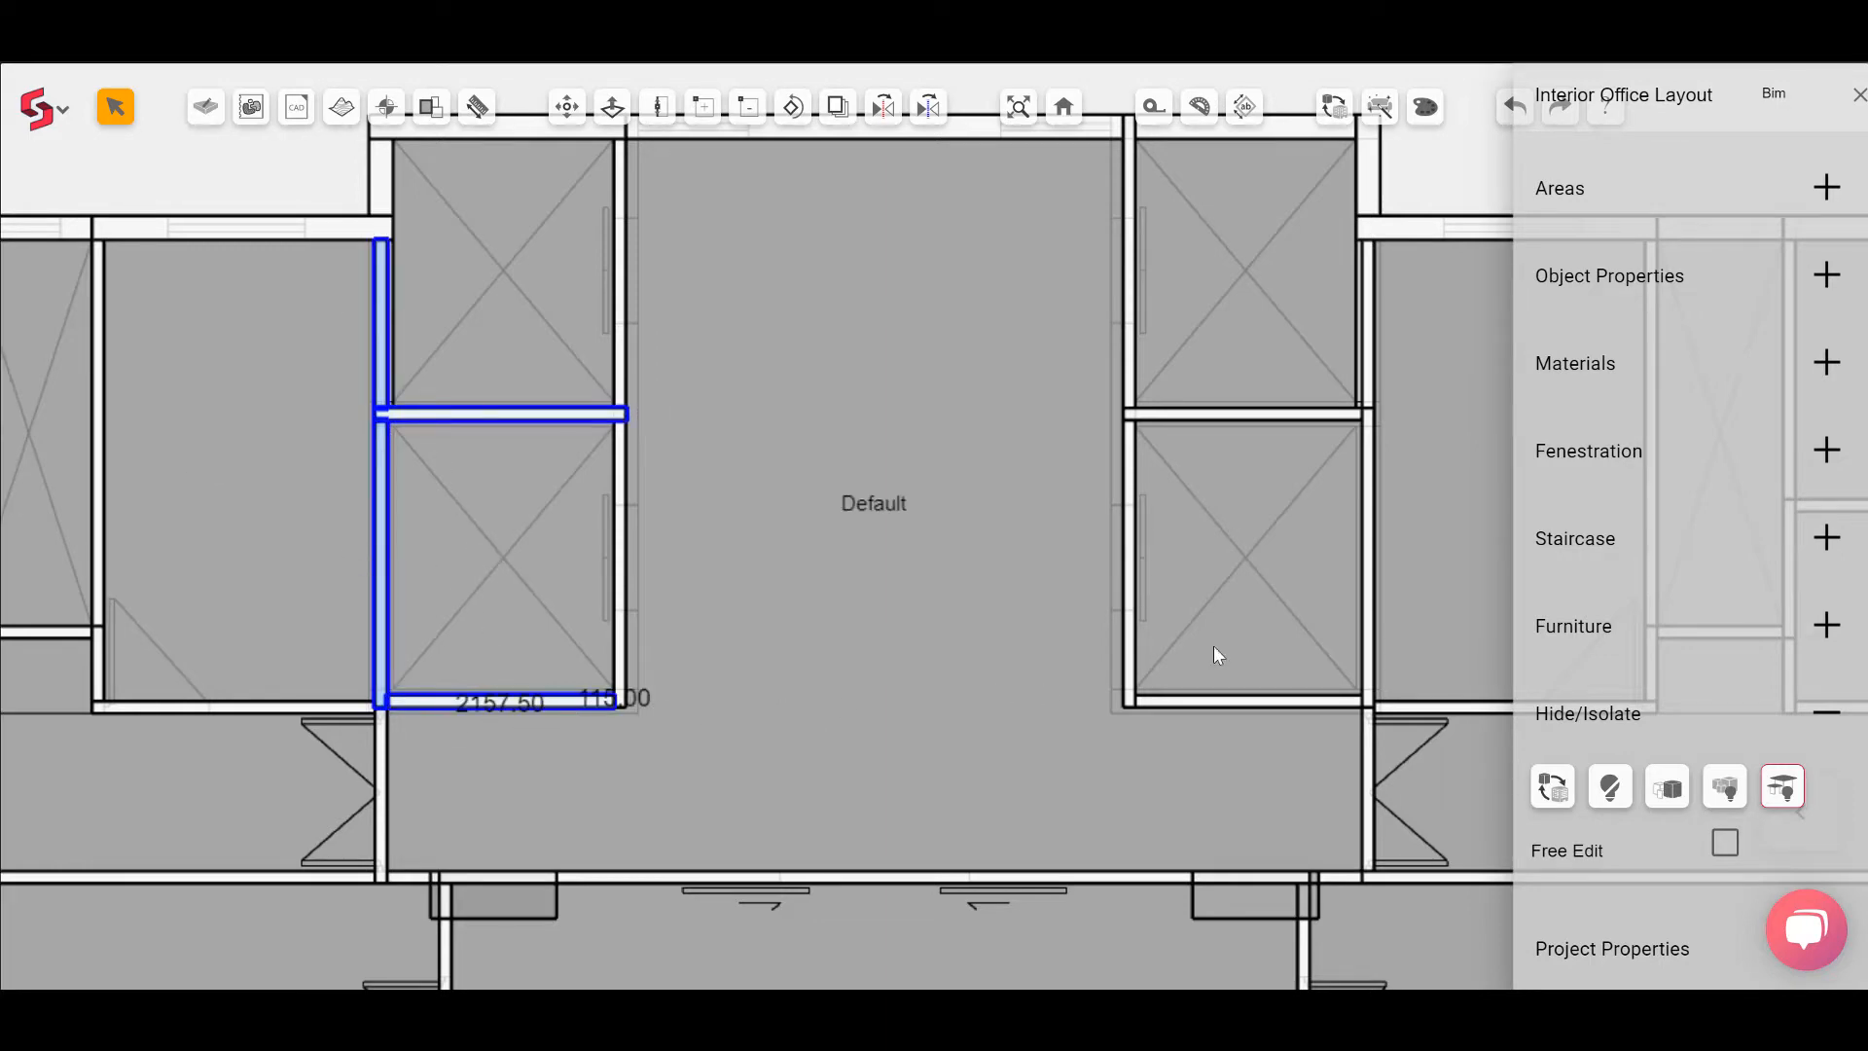
{"action": "left_click", "coordinate": [1369, 373]}
{"action": "left_click", "coordinate": [1328, 414]}
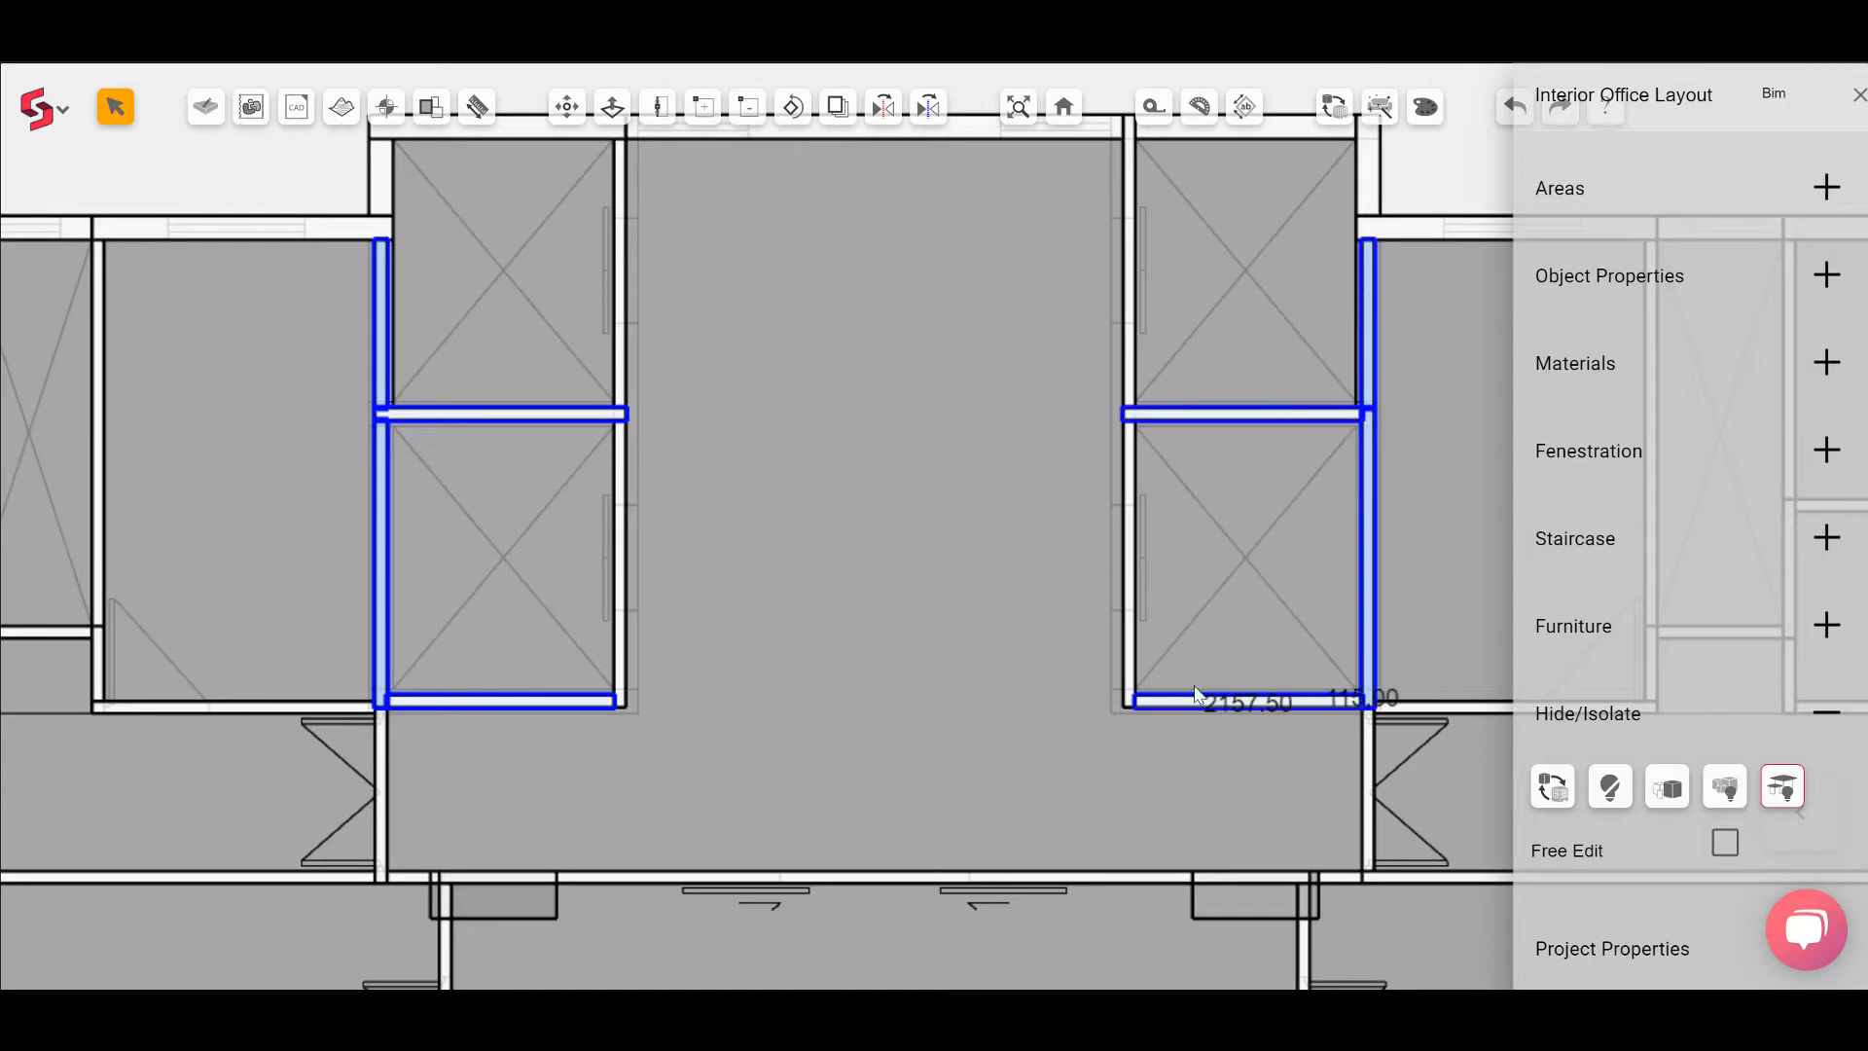
{"action": "left_click", "coordinate": [1168, 701]}
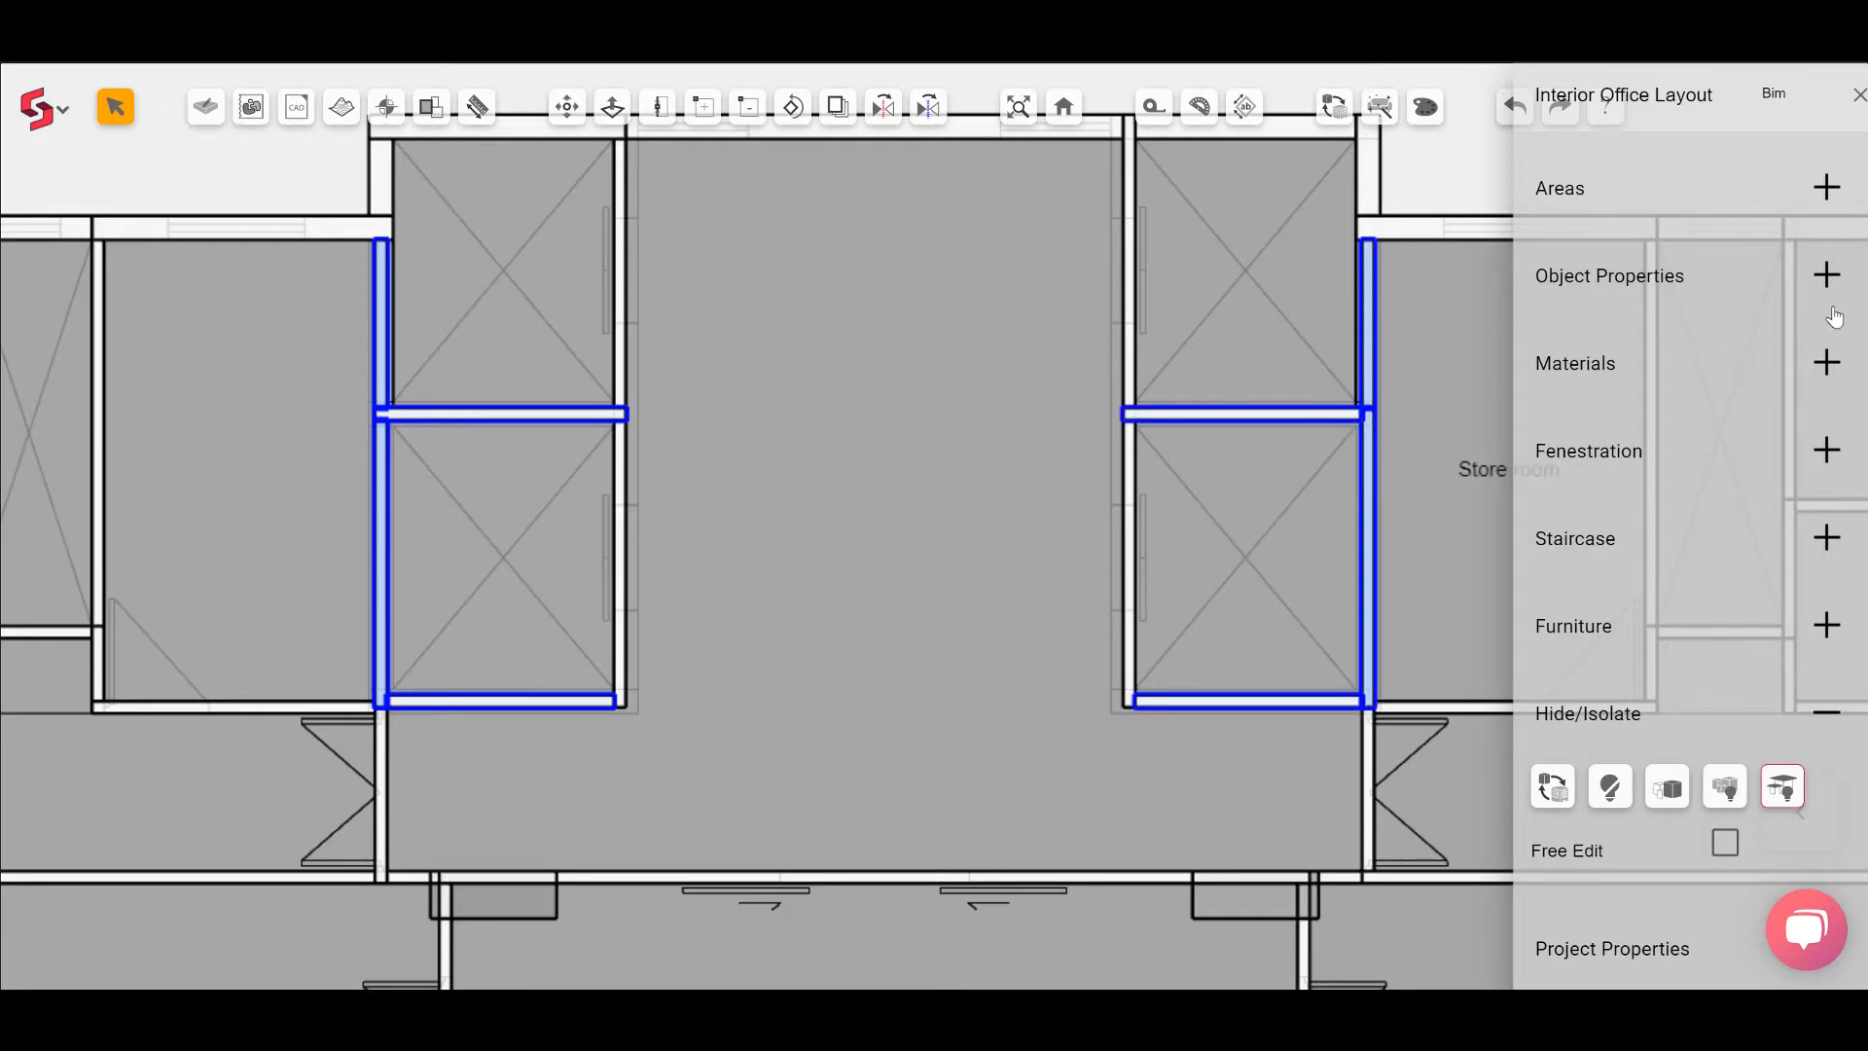
{"action": "left_click", "coordinate": [1828, 275]}
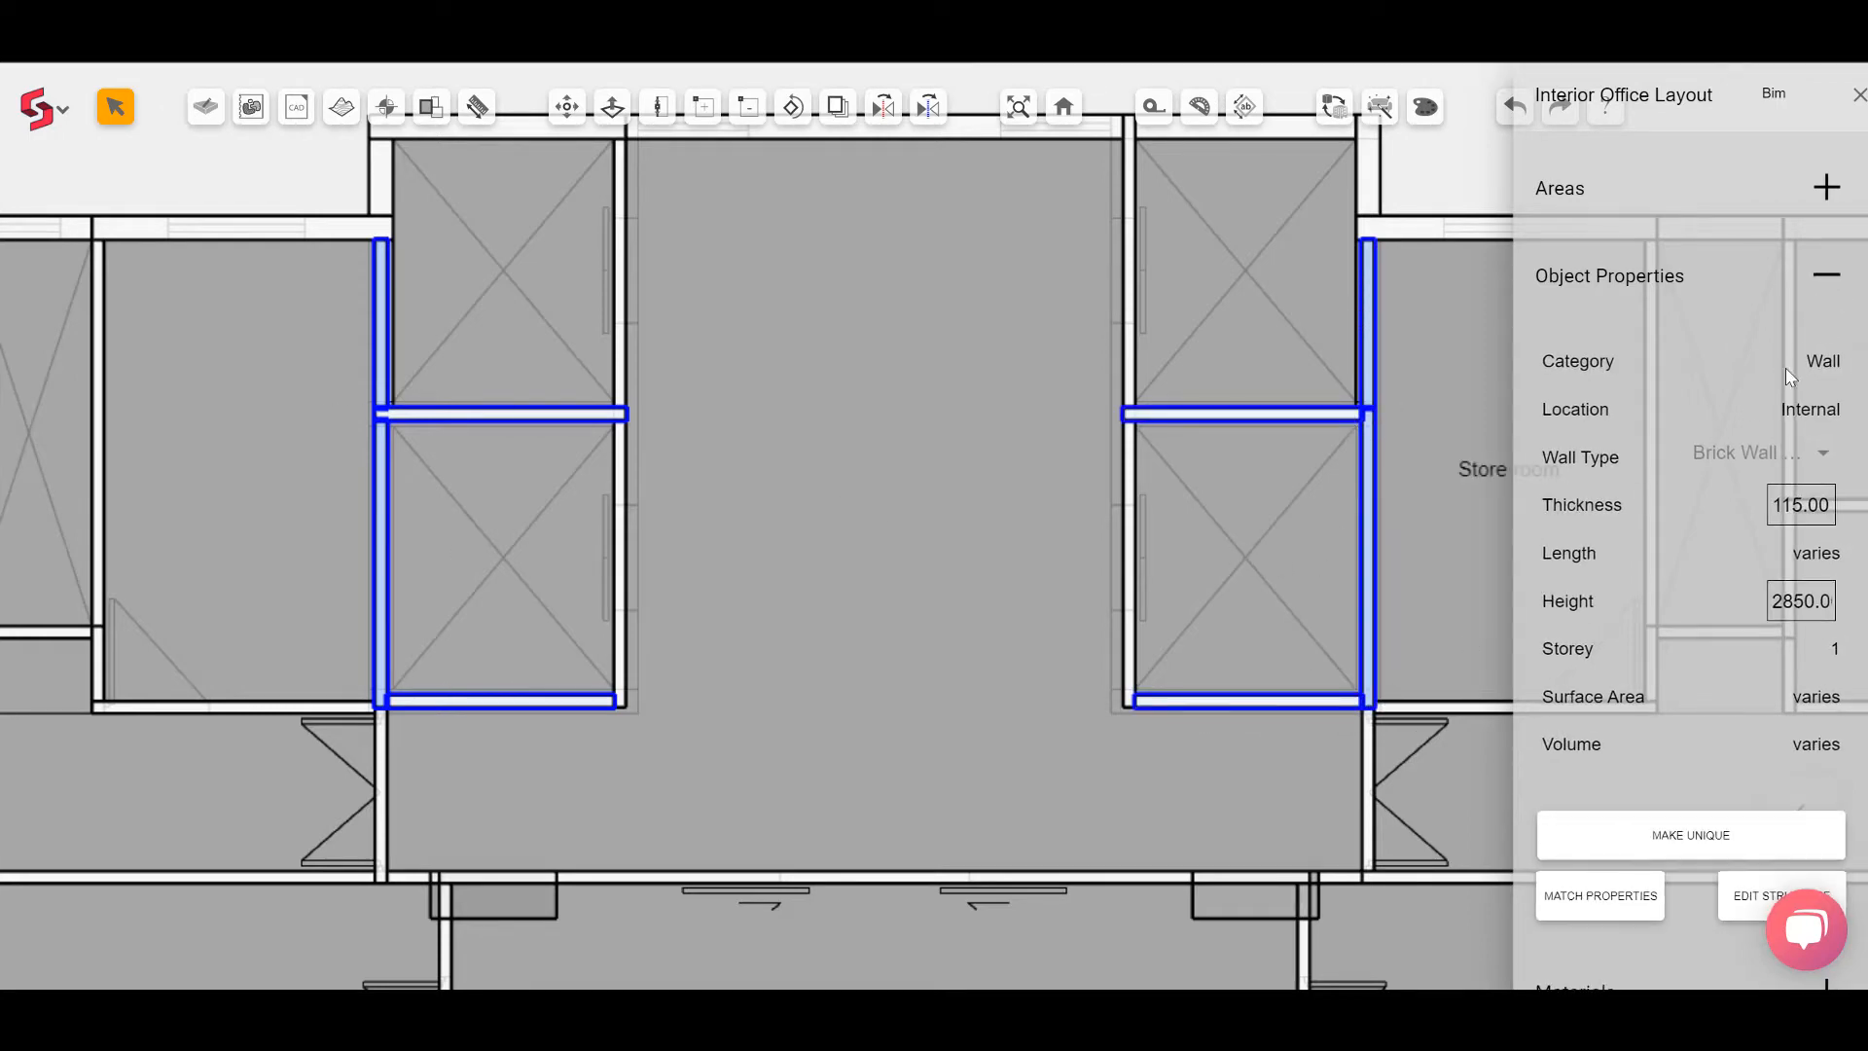
{"action": "left_click", "coordinate": [1779, 501]}
{"action": "type", "text": "230"}
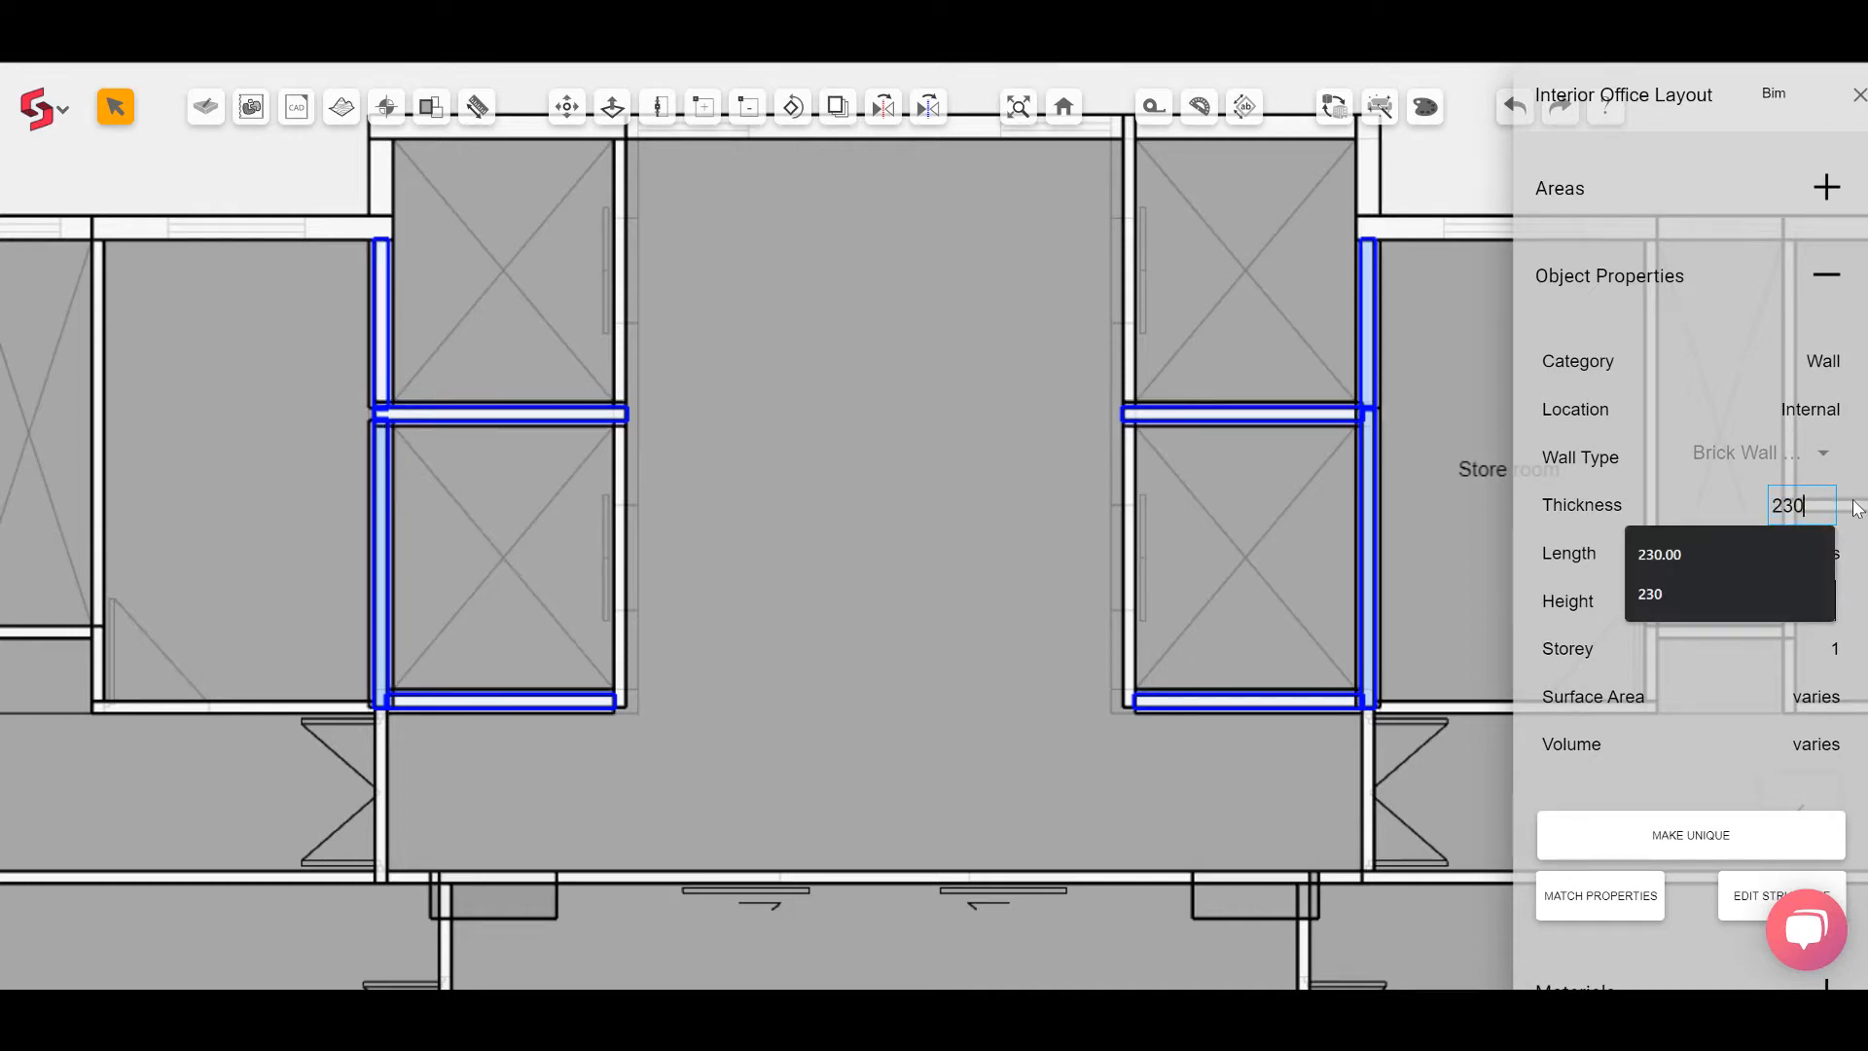
{"action": "key", "text": "Return"}
{"action": "left_click", "coordinate": [1036, 300]}
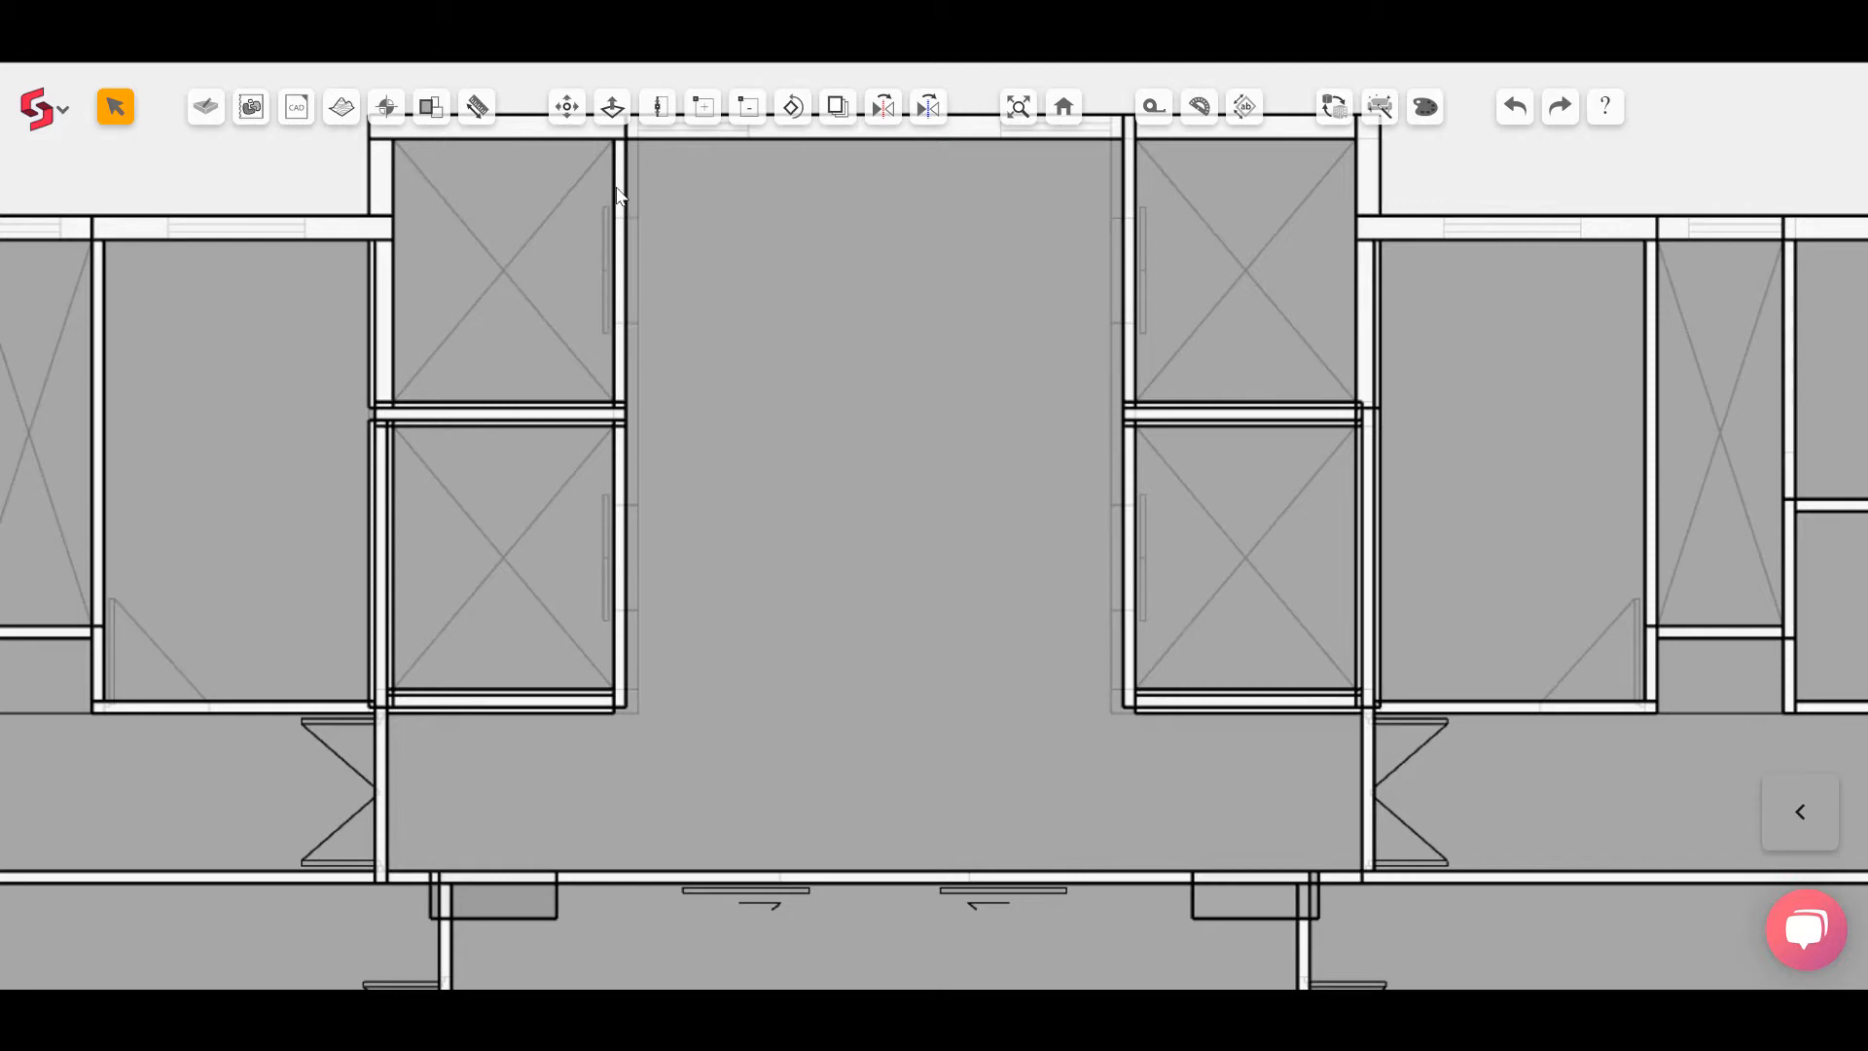
Step: Move the thickened walls of the left lift shaft to realign them with the adjacent wall faces
{"action": "scroll", "coordinate": [592, 598], "scroll_direction": "up", "scroll_amount": 1}
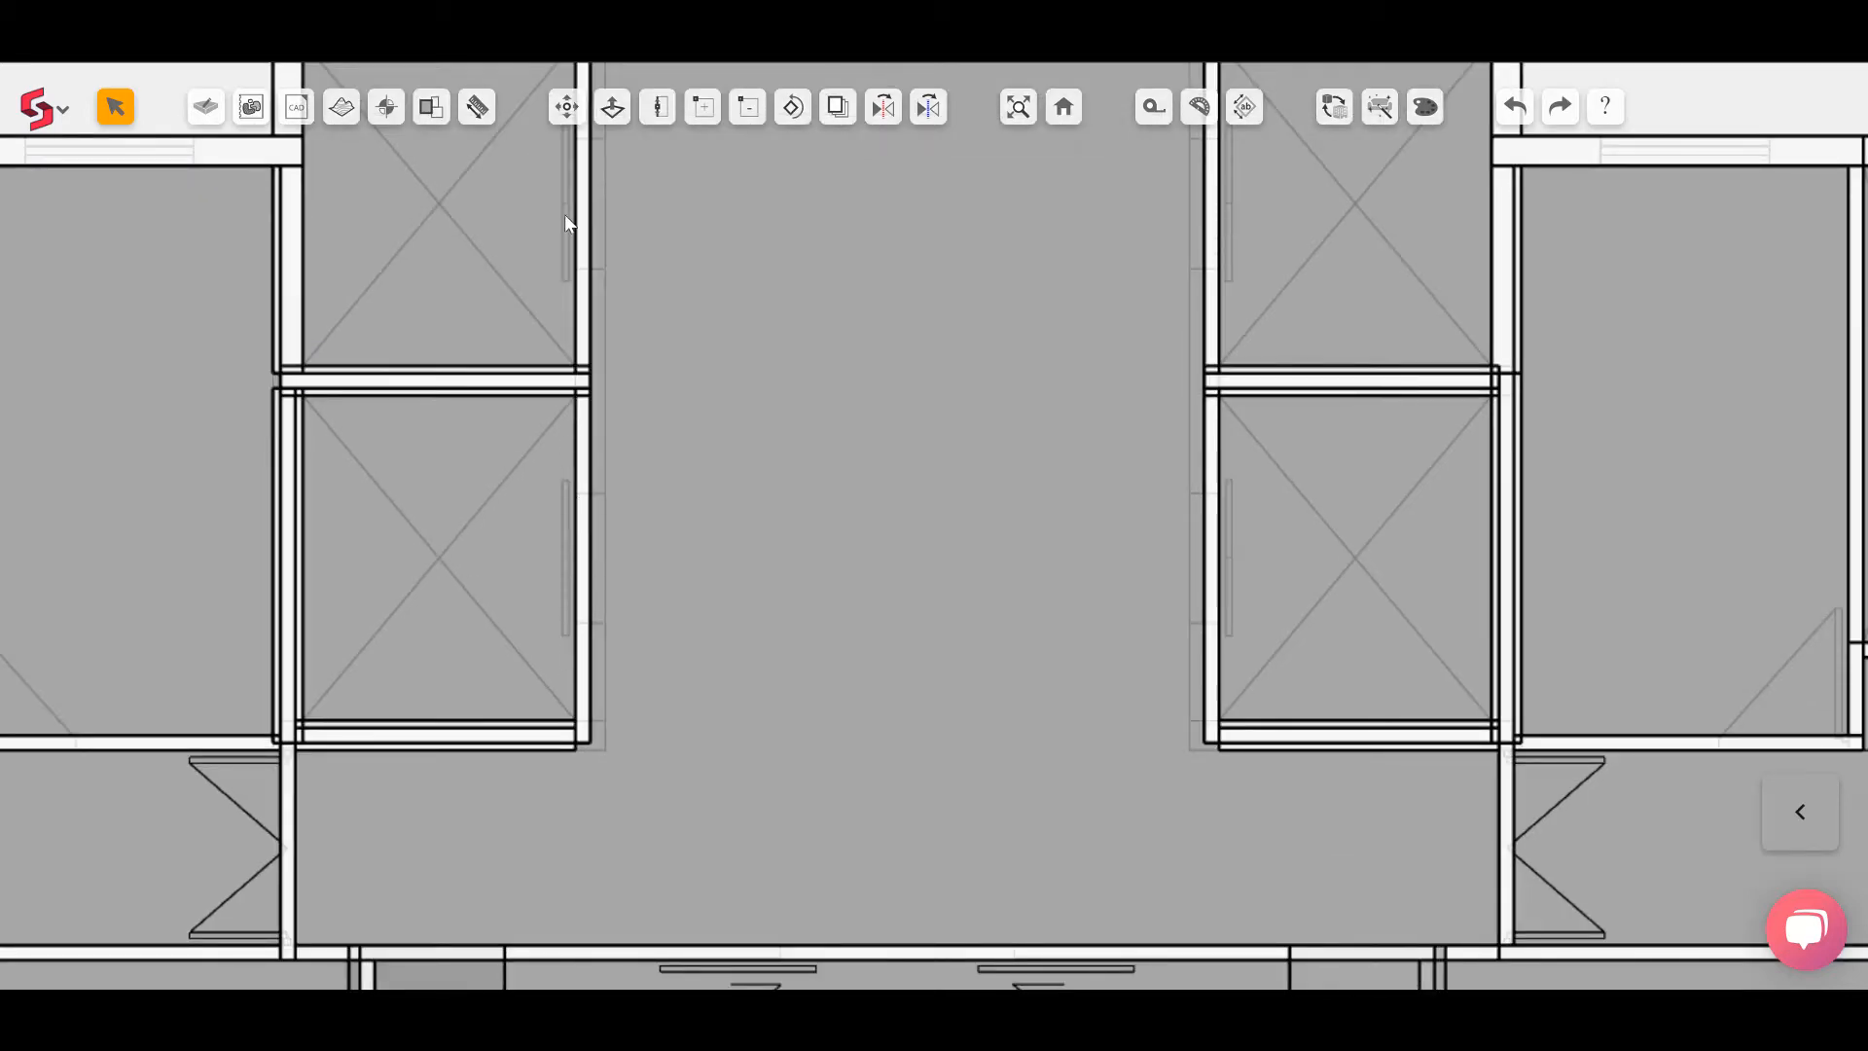
{"action": "left_click", "coordinate": [564, 123]}
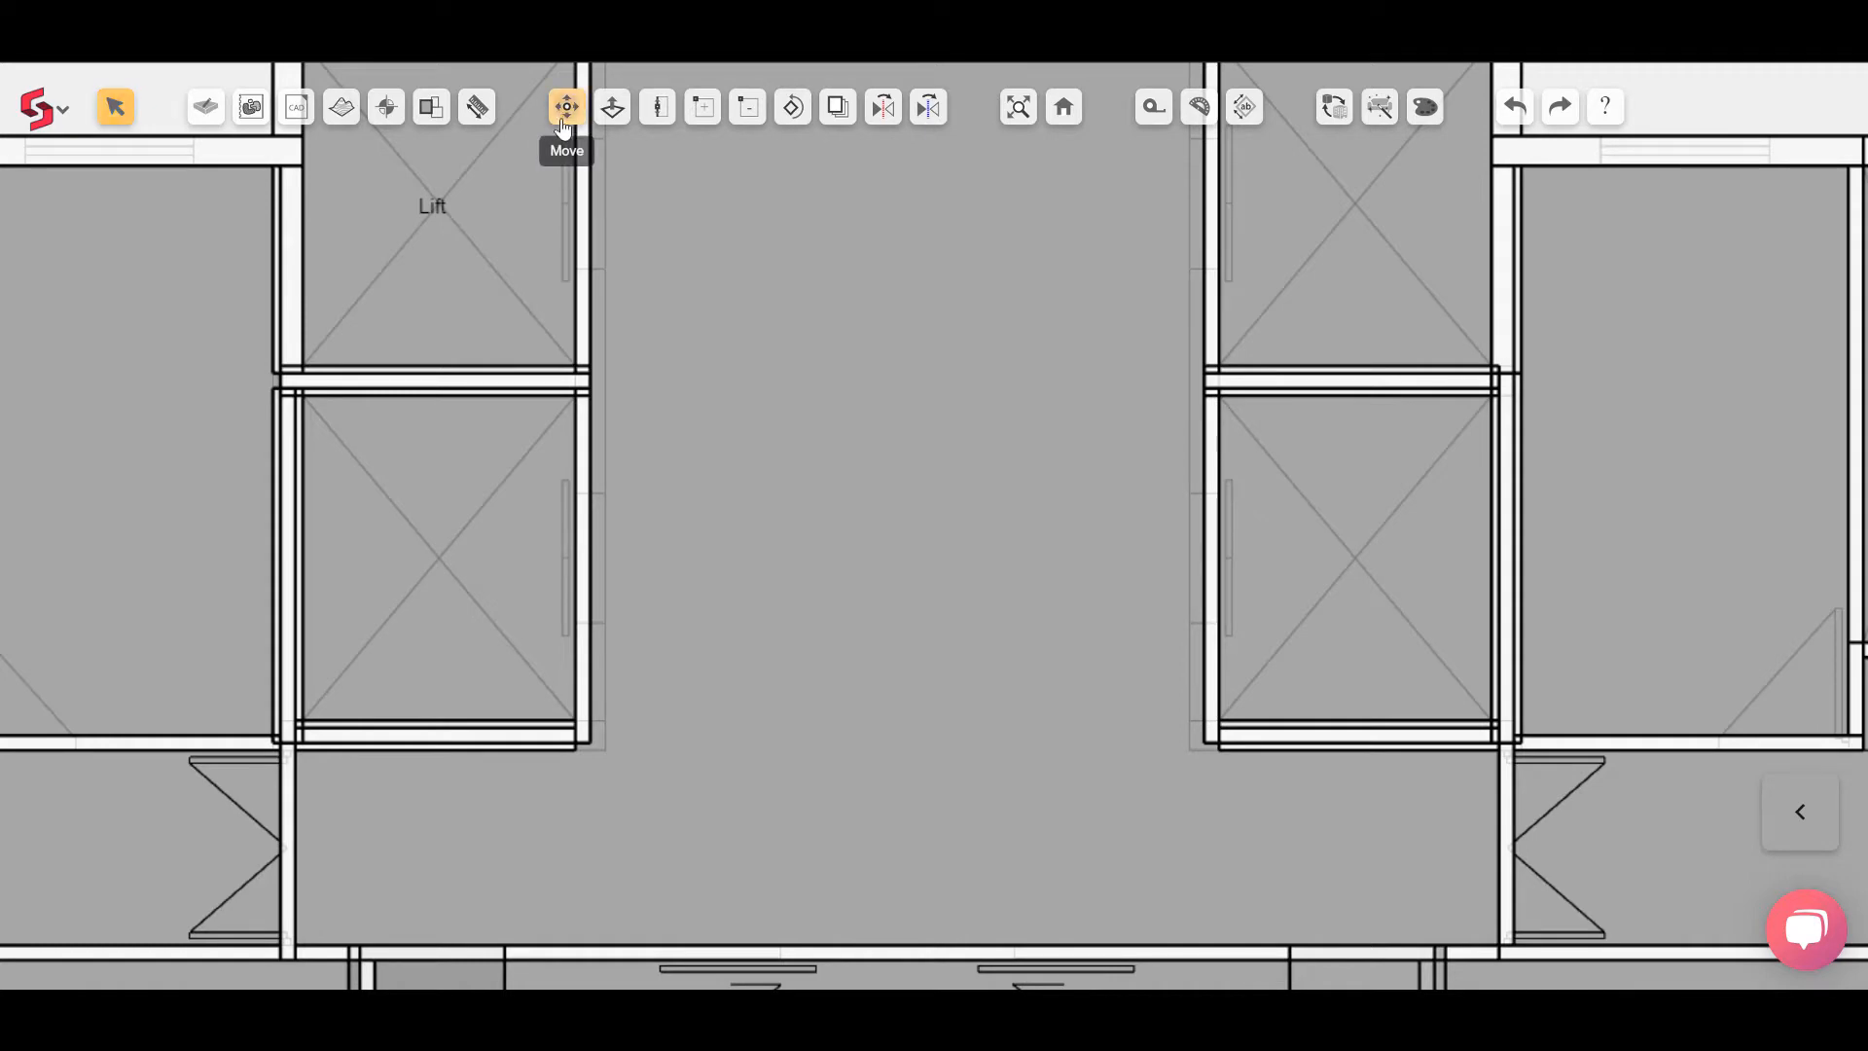
{"action": "left_click", "coordinate": [591, 311]}
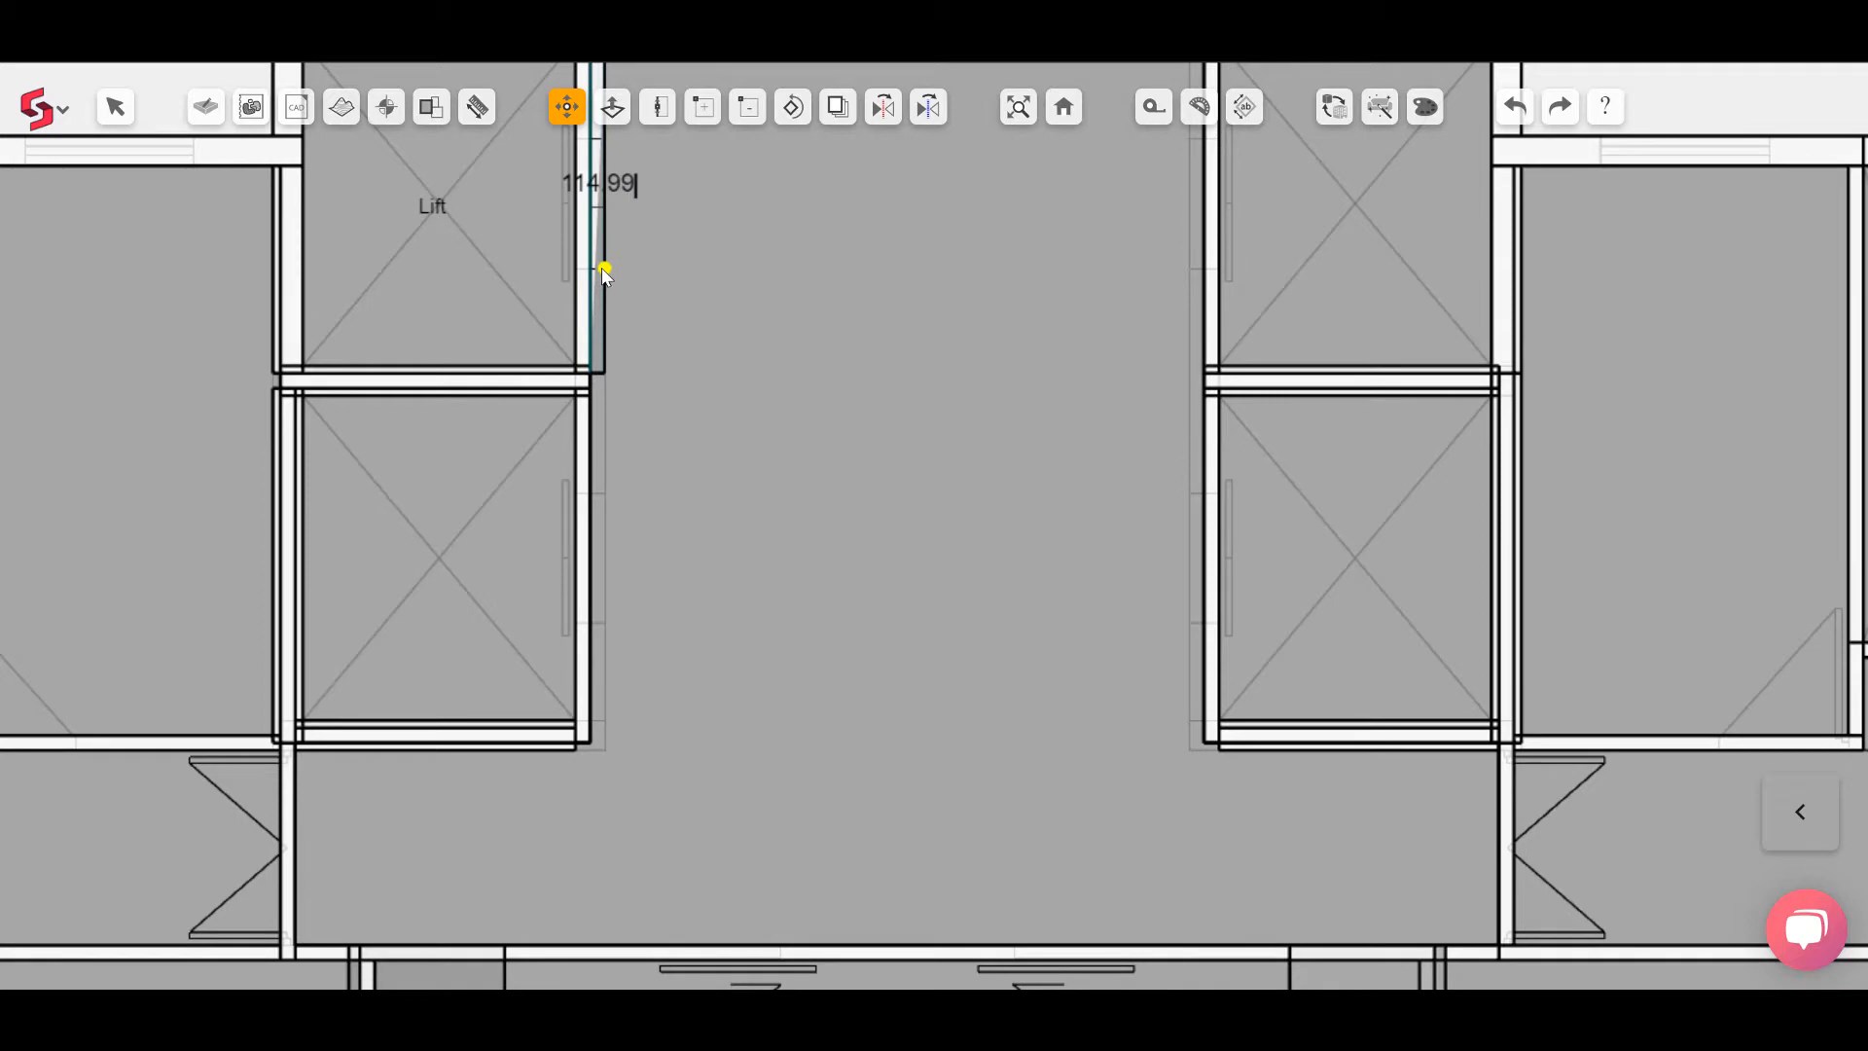
{"action": "left_click", "coordinate": [601, 269]}
{"action": "scroll", "coordinate": [610, 388], "scroll_direction": "up", "scroll_amount": 3}
{"action": "middle_click_drag", "start_coordinate": [610, 387], "coordinate": [527, 377]}
{"action": "left_click", "coordinate": [500, 441]}
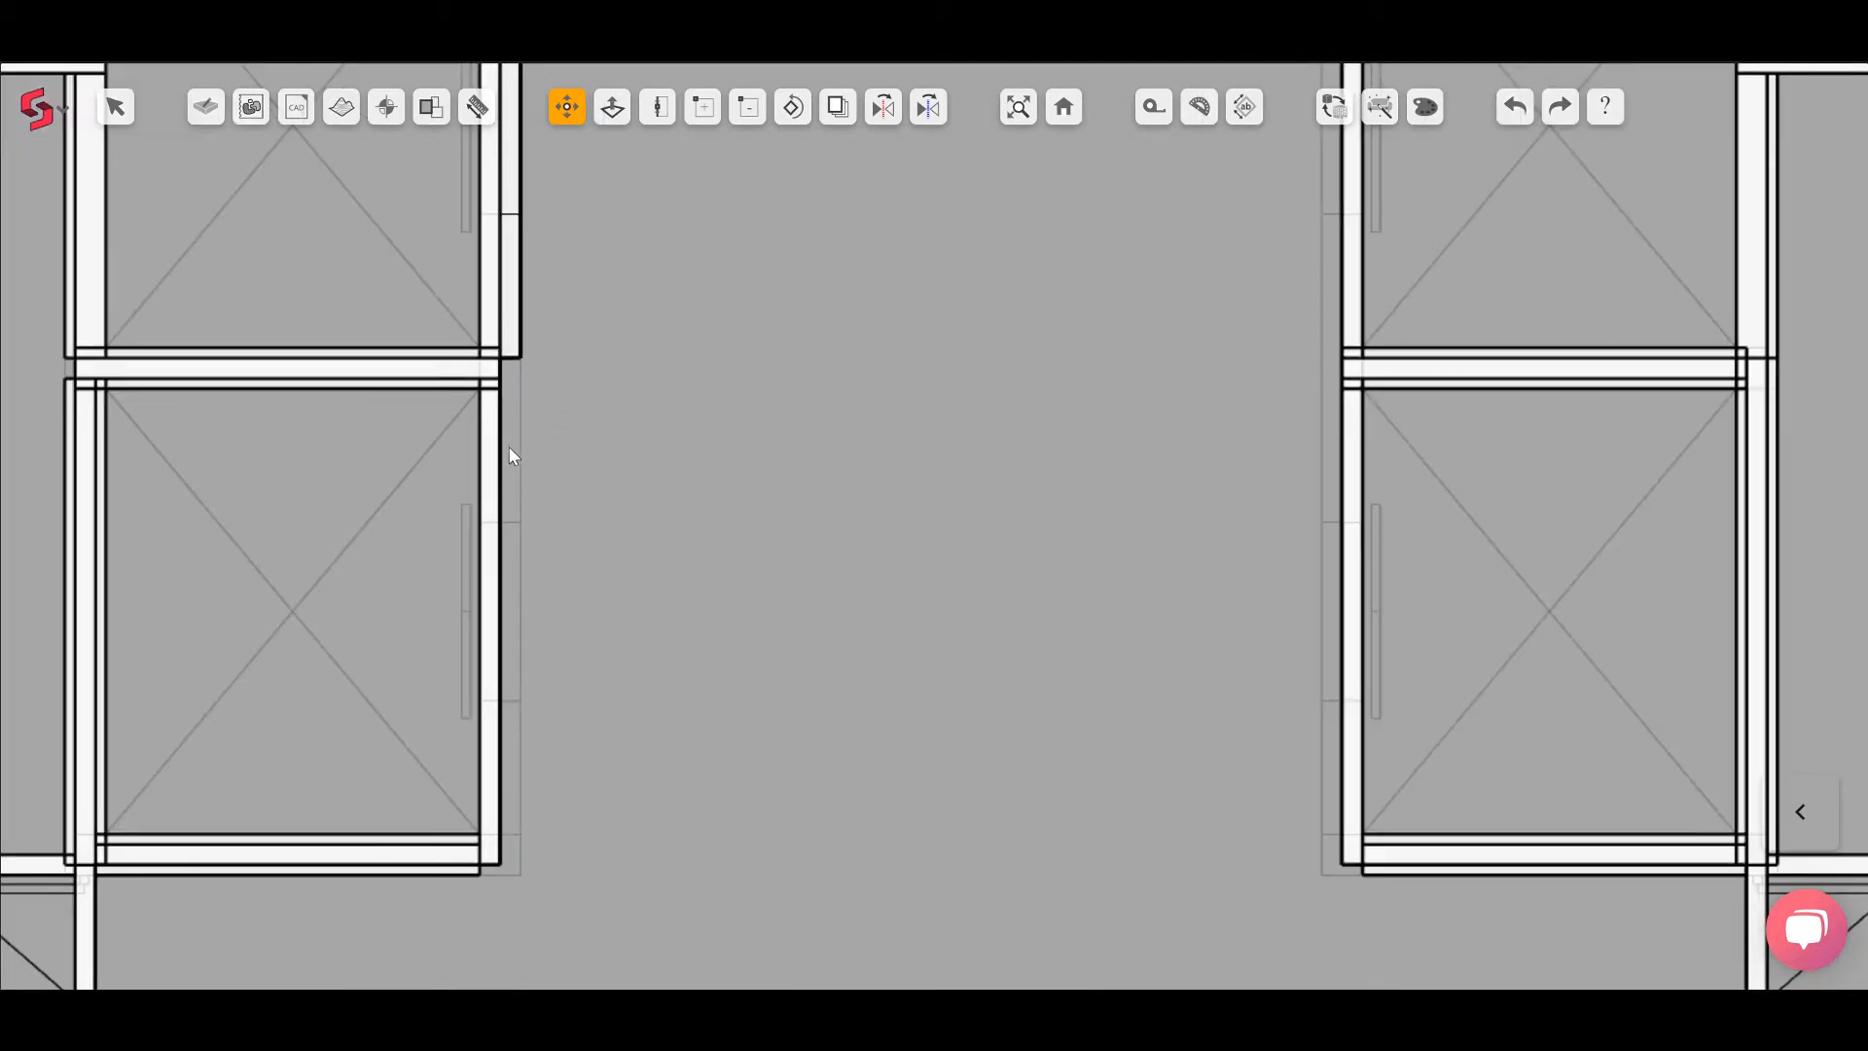
{"action": "left_click", "coordinate": [524, 876]}
{"action": "scroll", "coordinate": [558, 383], "scroll_direction": "up", "scroll_amount": 1}
{"action": "scroll", "coordinate": [557, 382], "scroll_direction": "down", "scroll_amount": 5}
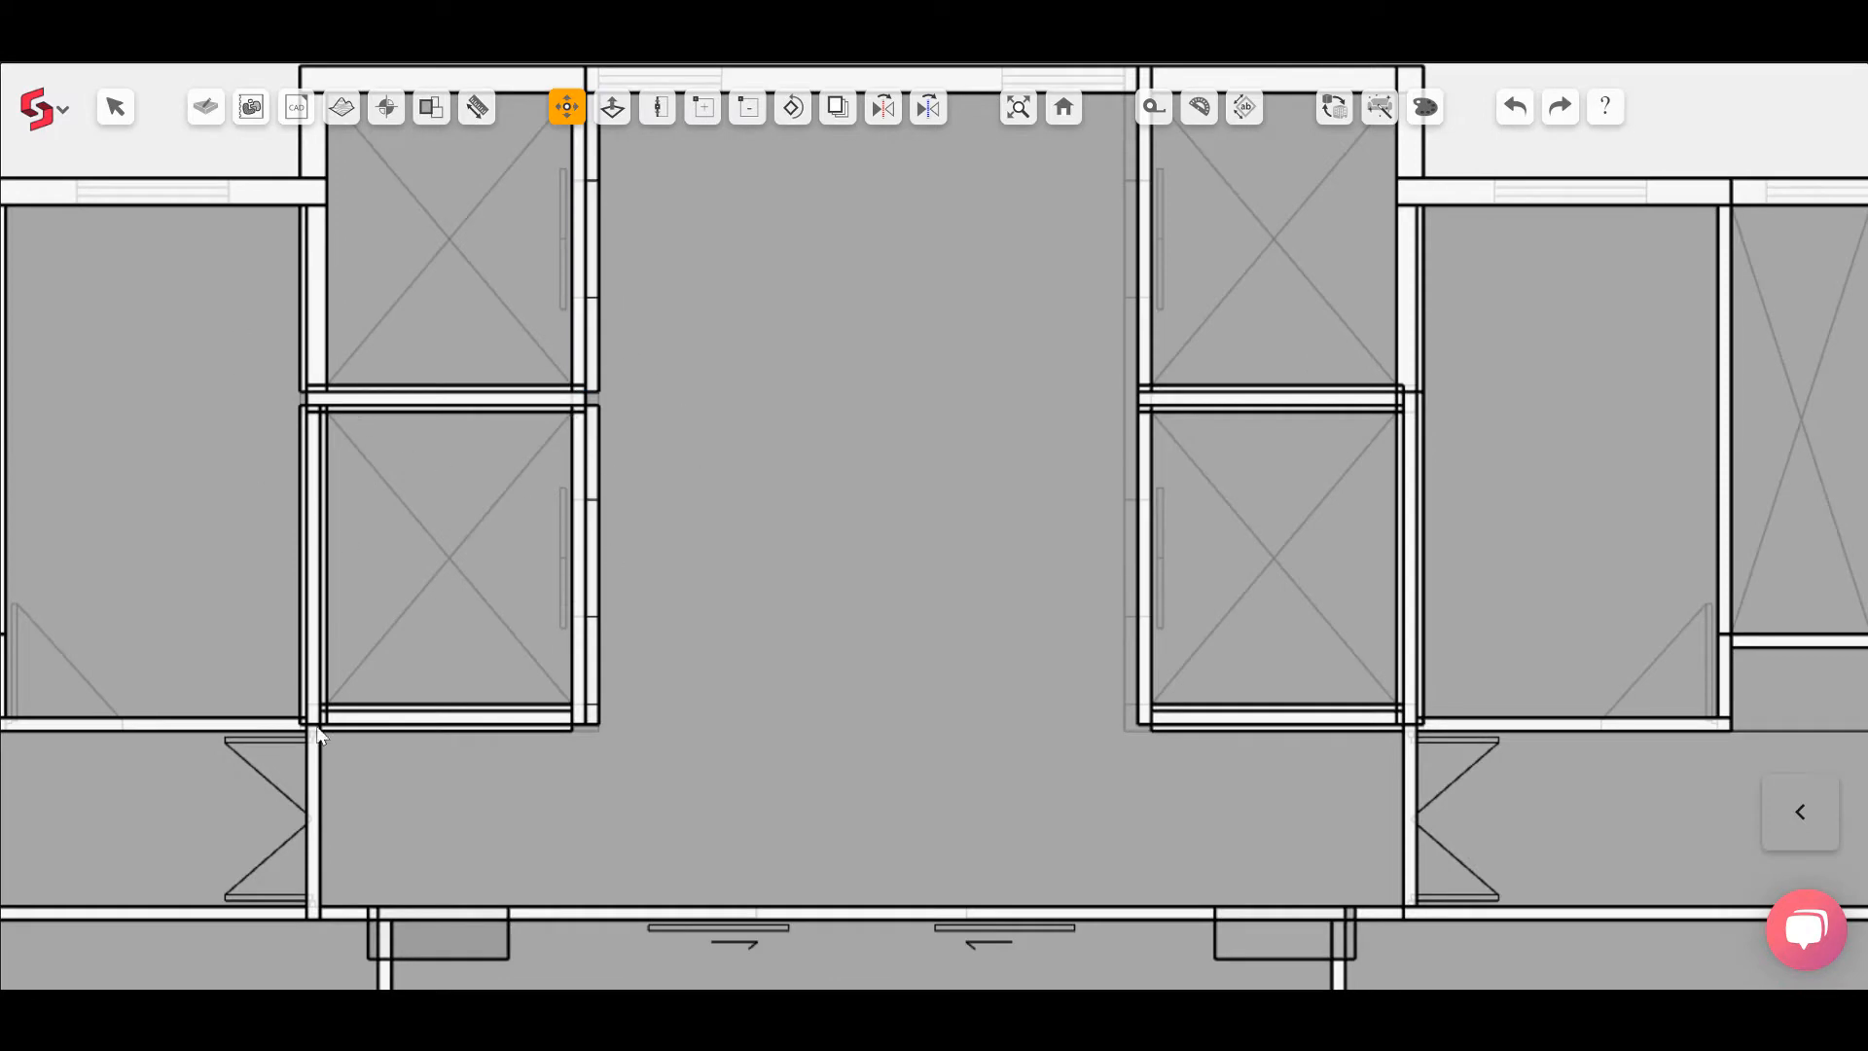
Step: Pan across the floor plan to inspect the toilet block and staircase walls
{"action": "middle_click_drag", "start_coordinate": [1263, 524], "coordinate": [837, 546]}
{"action": "scroll", "coordinate": [881, 476], "scroll_direction": "down", "scroll_amount": 3}
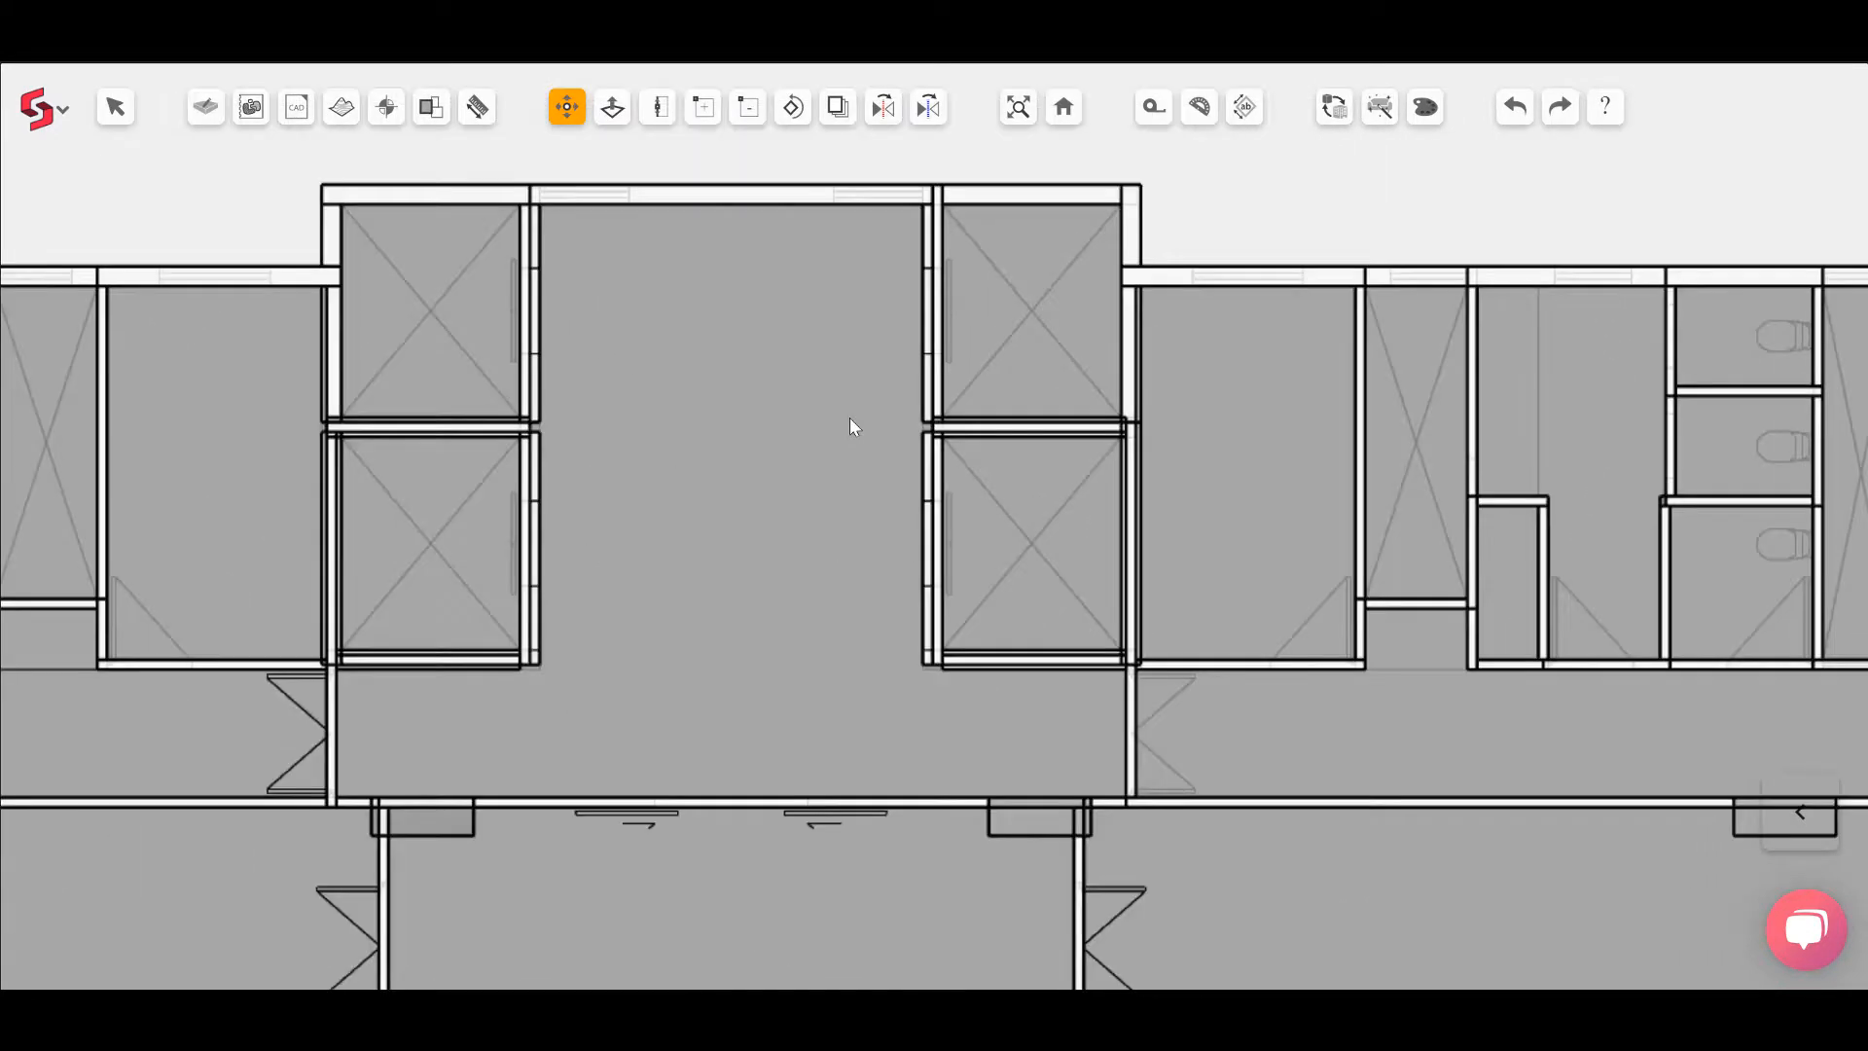
{"action": "middle_click_drag", "start_coordinate": [1309, 491], "coordinate": [437, 456]}
{"action": "scroll", "coordinate": [438, 456], "scroll_direction": "down", "scroll_amount": 1}
{"action": "middle_click_drag", "start_coordinate": [1666, 584], "coordinate": [554, 552]}
{"action": "scroll", "coordinate": [1216, 576], "scroll_direction": "up", "scroll_amount": 4}
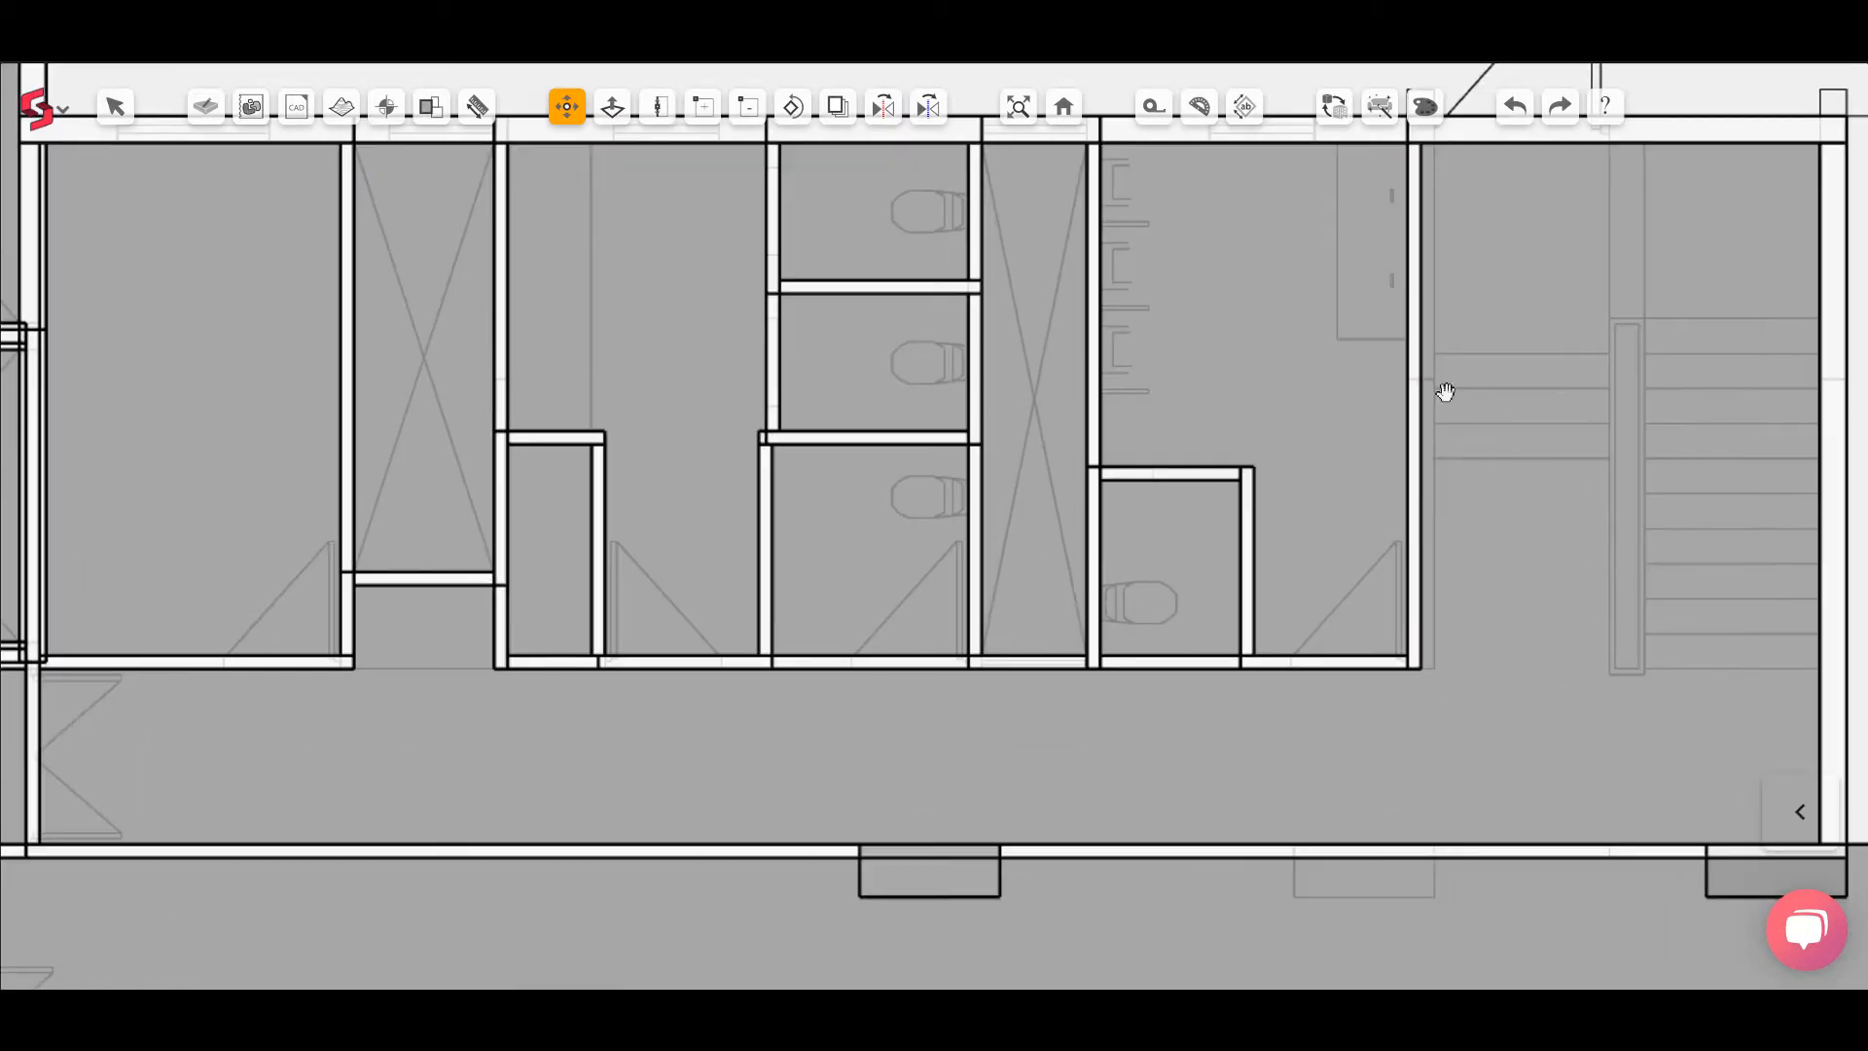
{"action": "middle_click_drag", "start_coordinate": [1601, 537], "coordinate": [1262, 560]}
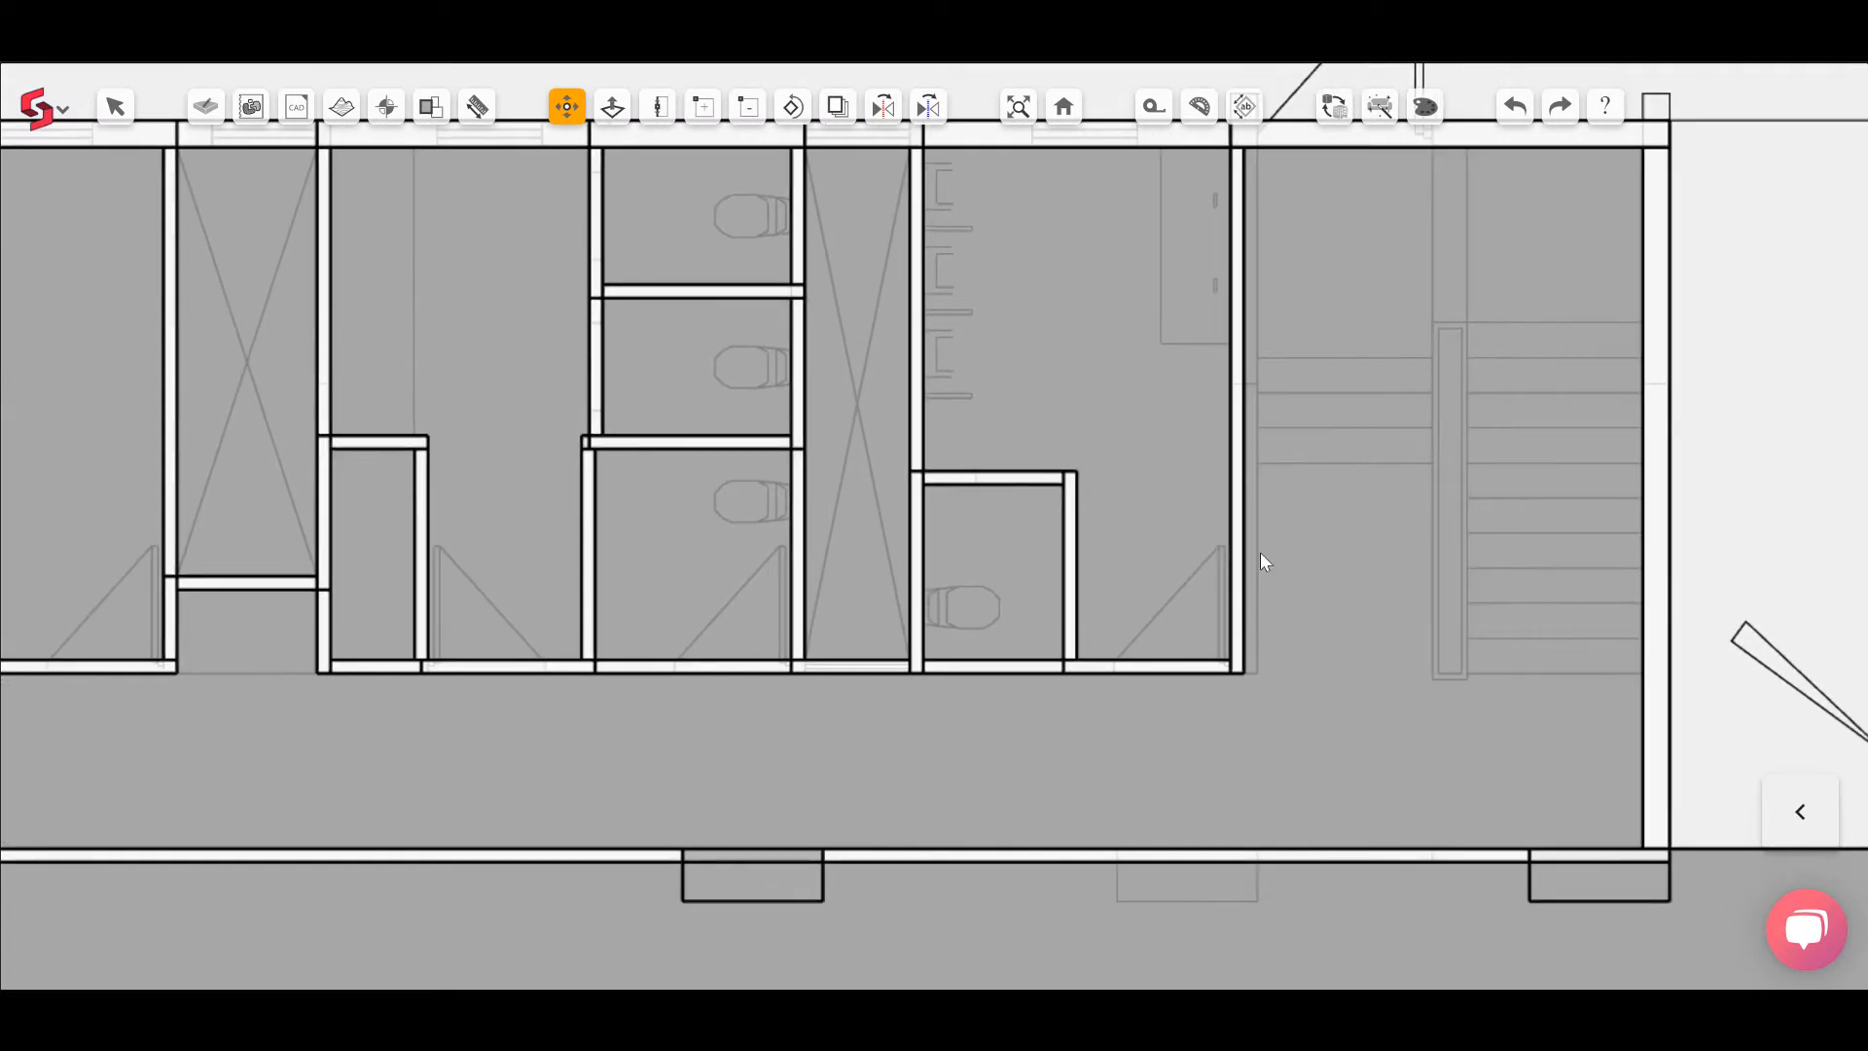
Step: In the 3D view, move the toilet block's end wall face by 115 mm
{"action": "left_click", "coordinate": [1064, 106]}
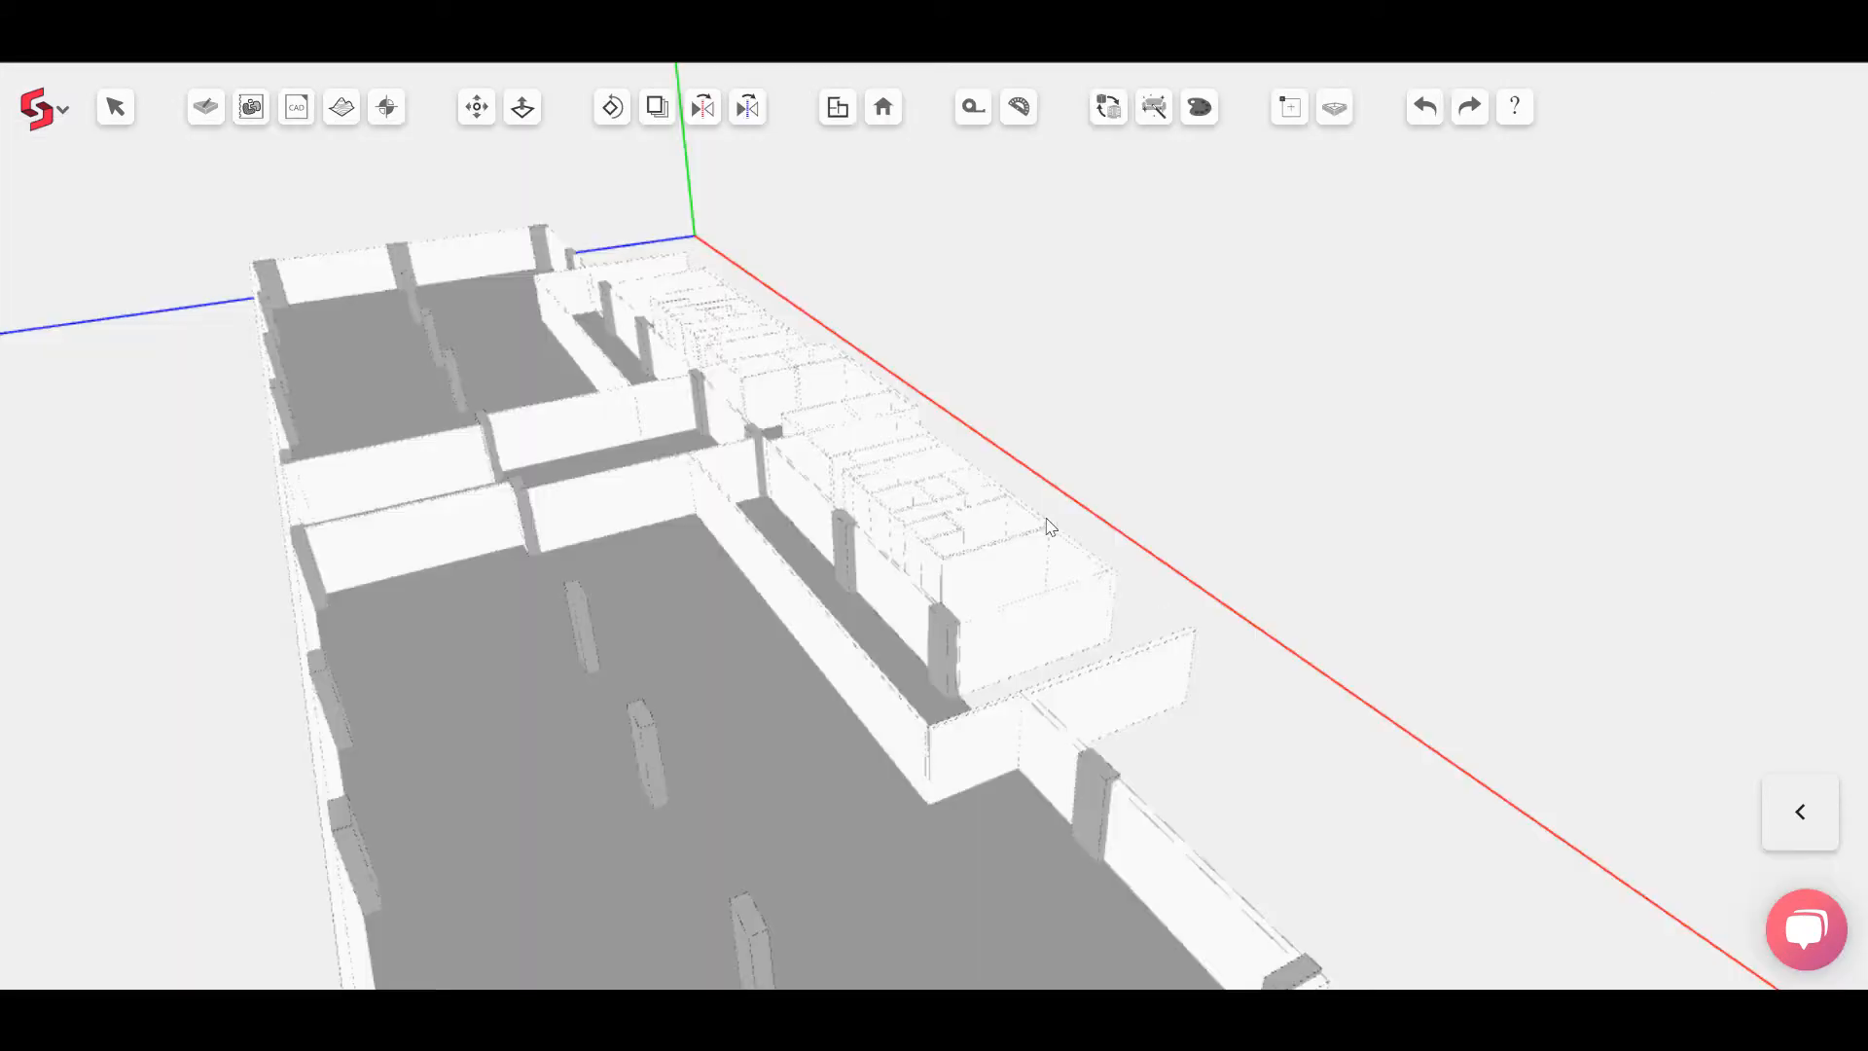
{"action": "scroll", "coordinate": [1002, 516], "scroll_direction": "up", "scroll_amount": 4}
{"action": "scroll", "coordinate": [949, 652], "scroll_direction": "up", "scroll_amount": 2}
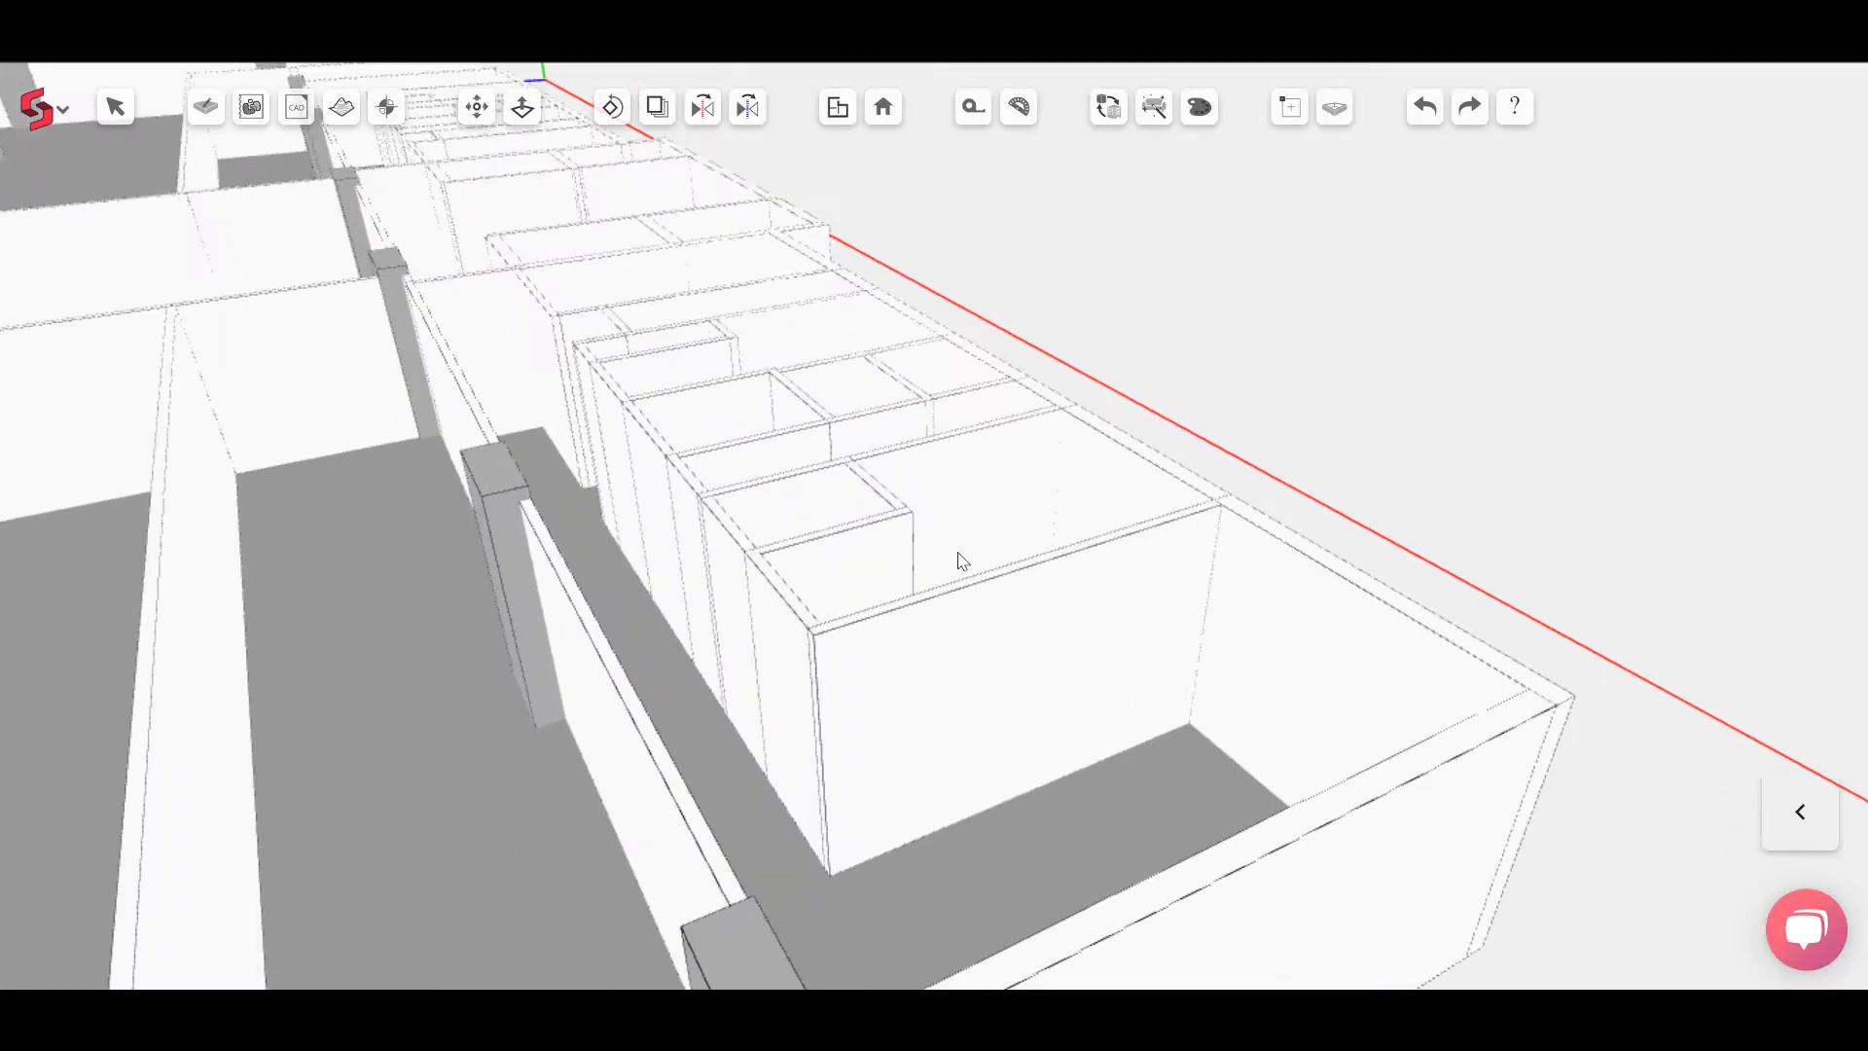
{"action": "left_click", "coordinate": [477, 107]}
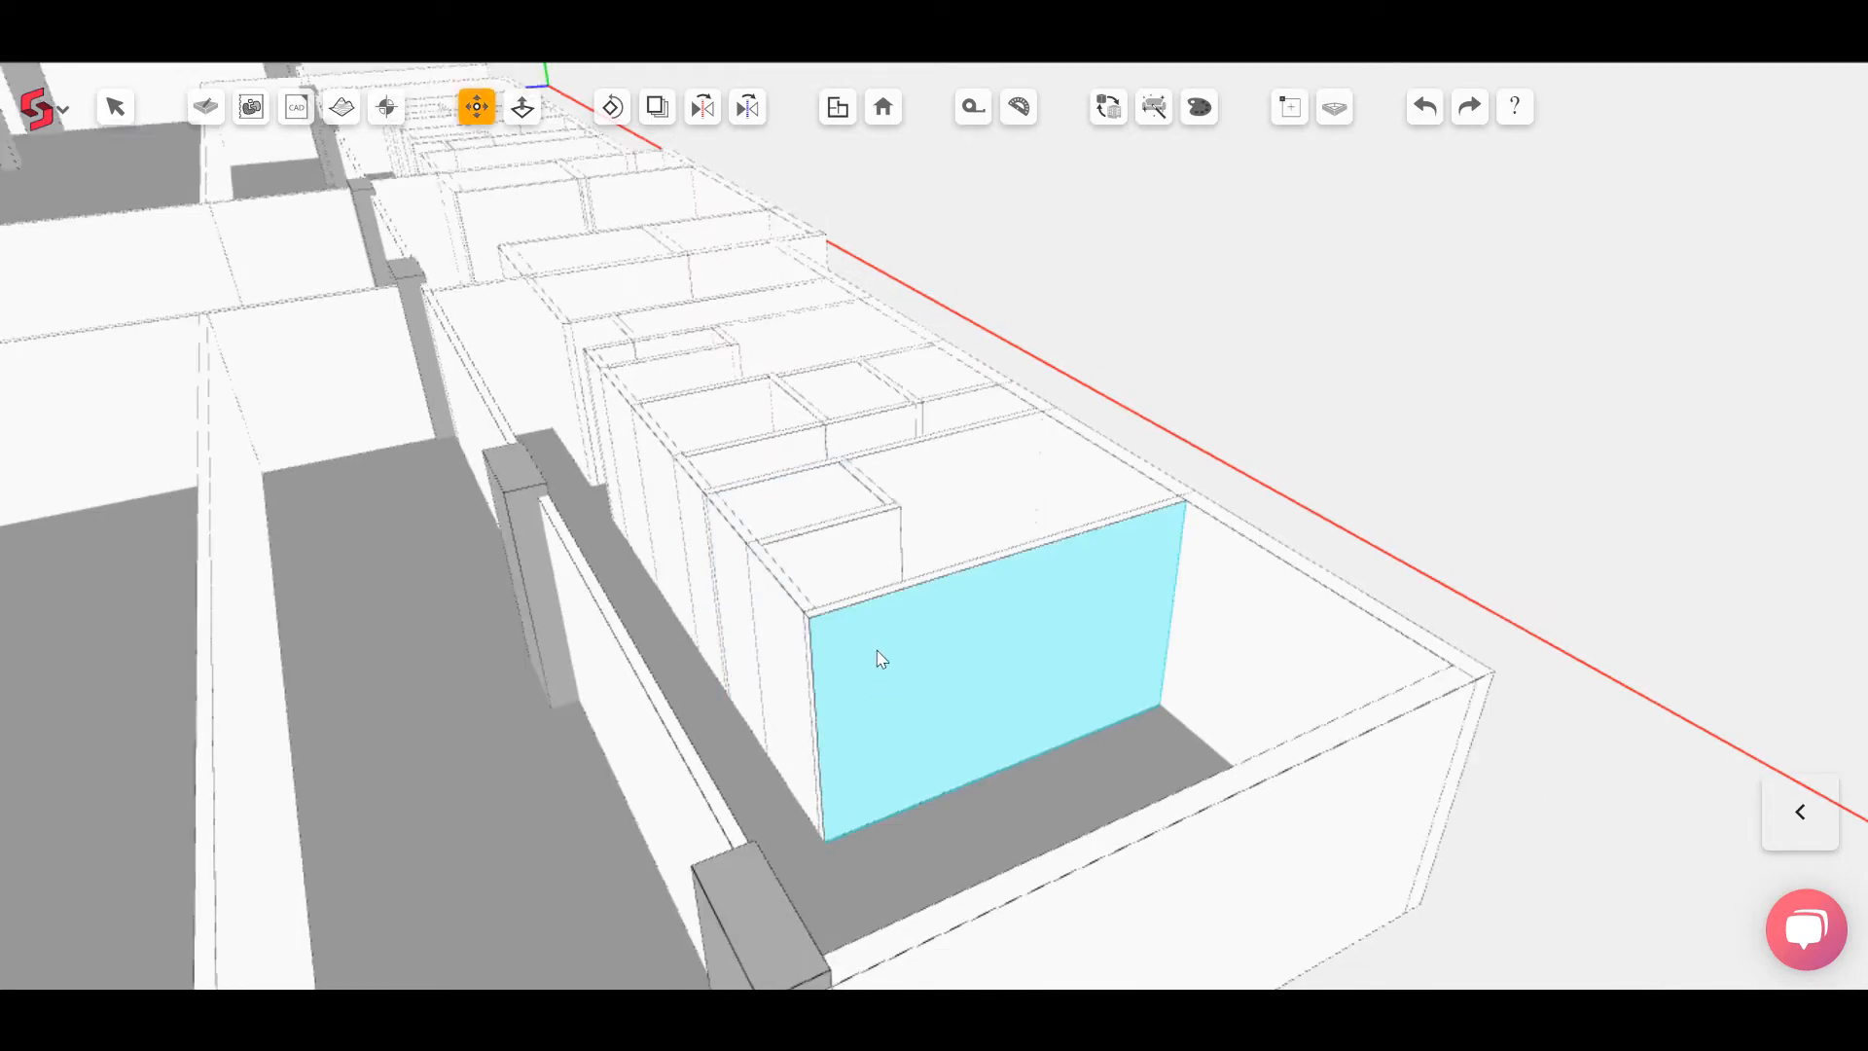
{"action": "left_click", "coordinate": [926, 764]}
{"action": "type", "text": "115"}
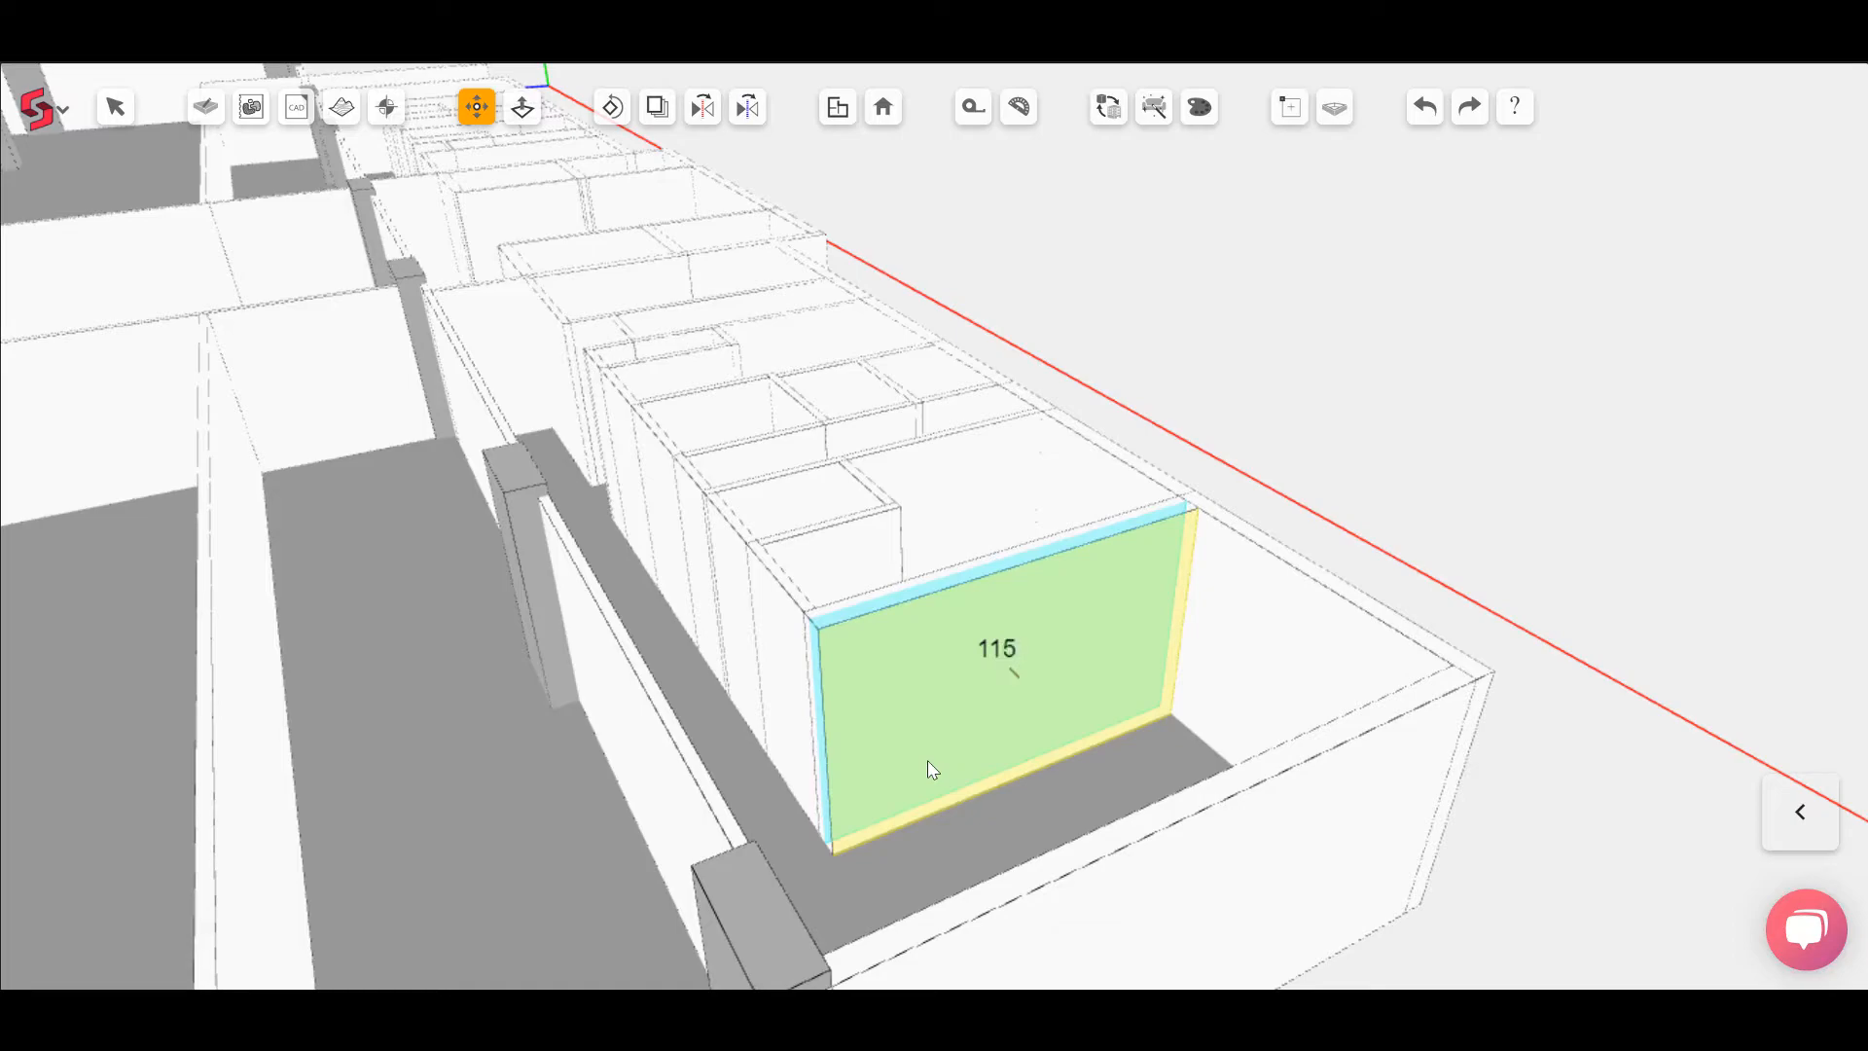
{"action": "key", "text": "Return"}
Step: Move the wall face at the opposite end of the toilet block by 118 mm and return to the plan view
{"action": "scroll", "coordinate": [1012, 728], "scroll_direction": "down", "scroll_amount": 3}
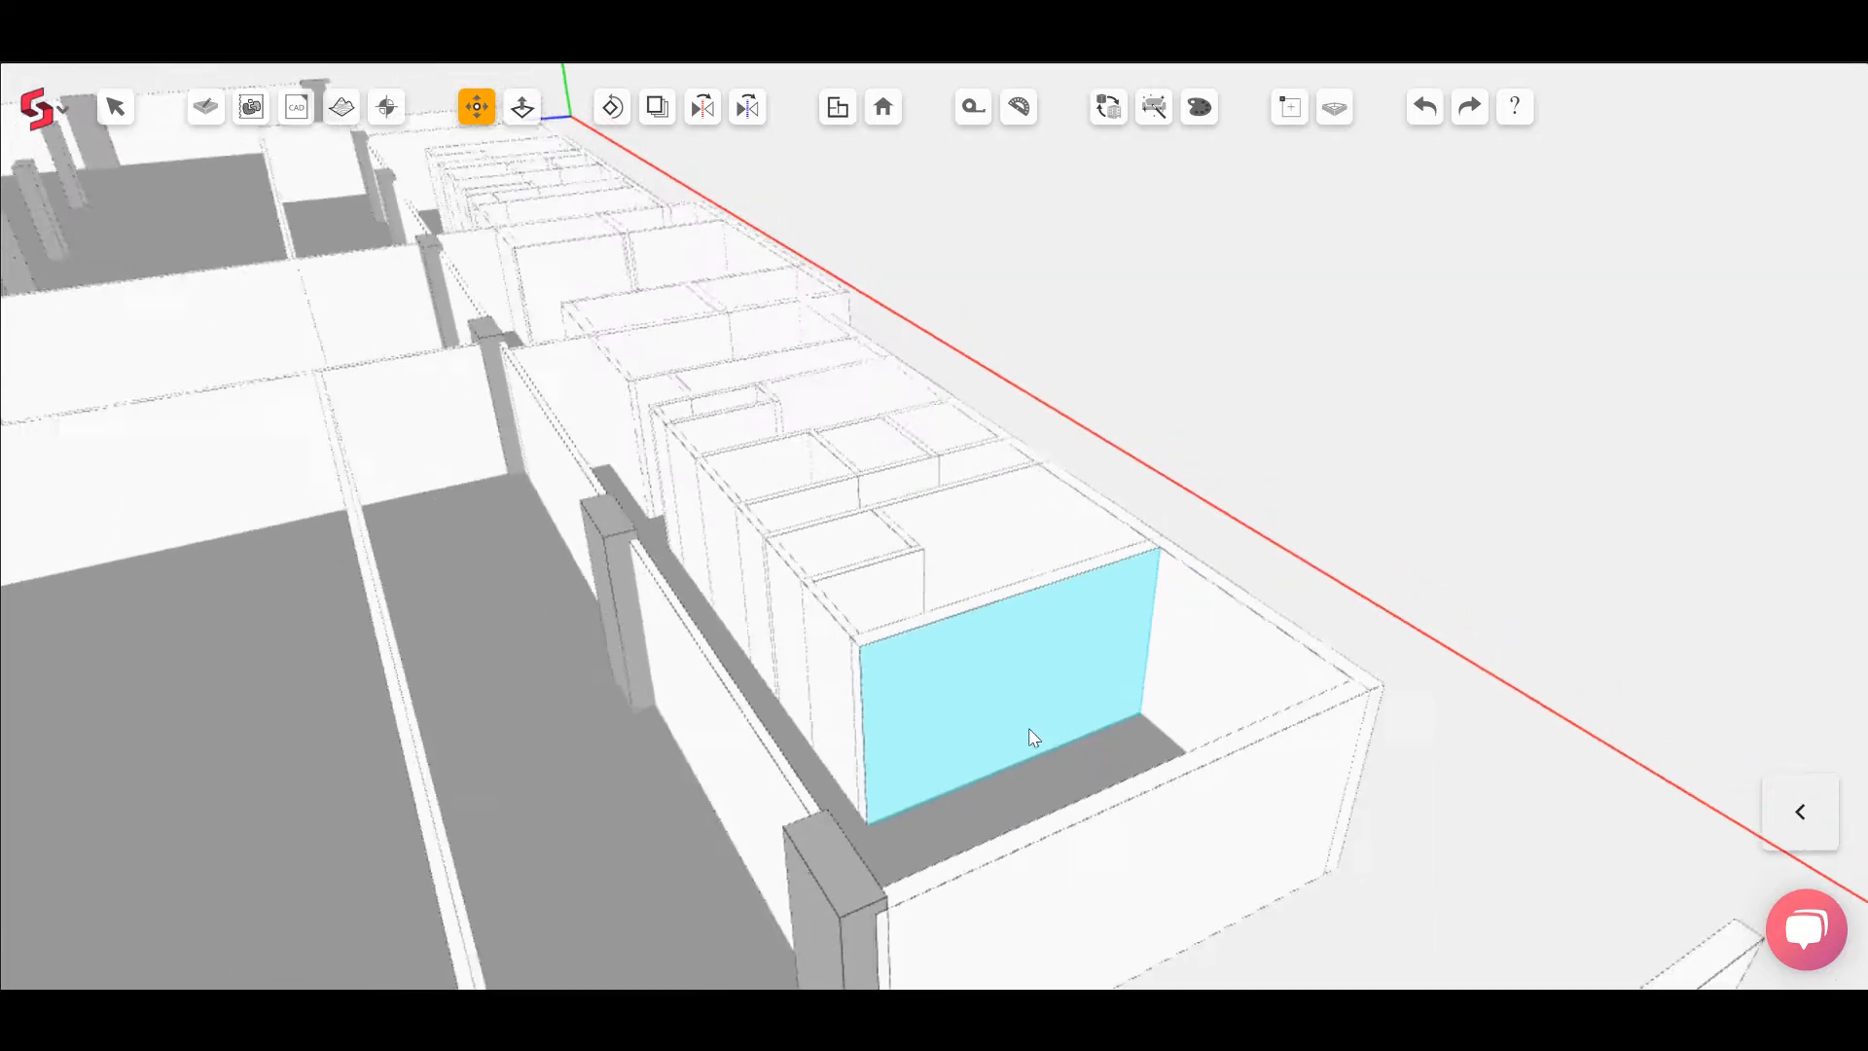
{"action": "middle_click_drag", "start_coordinate": [519, 595], "coordinate": [1289, 630]}
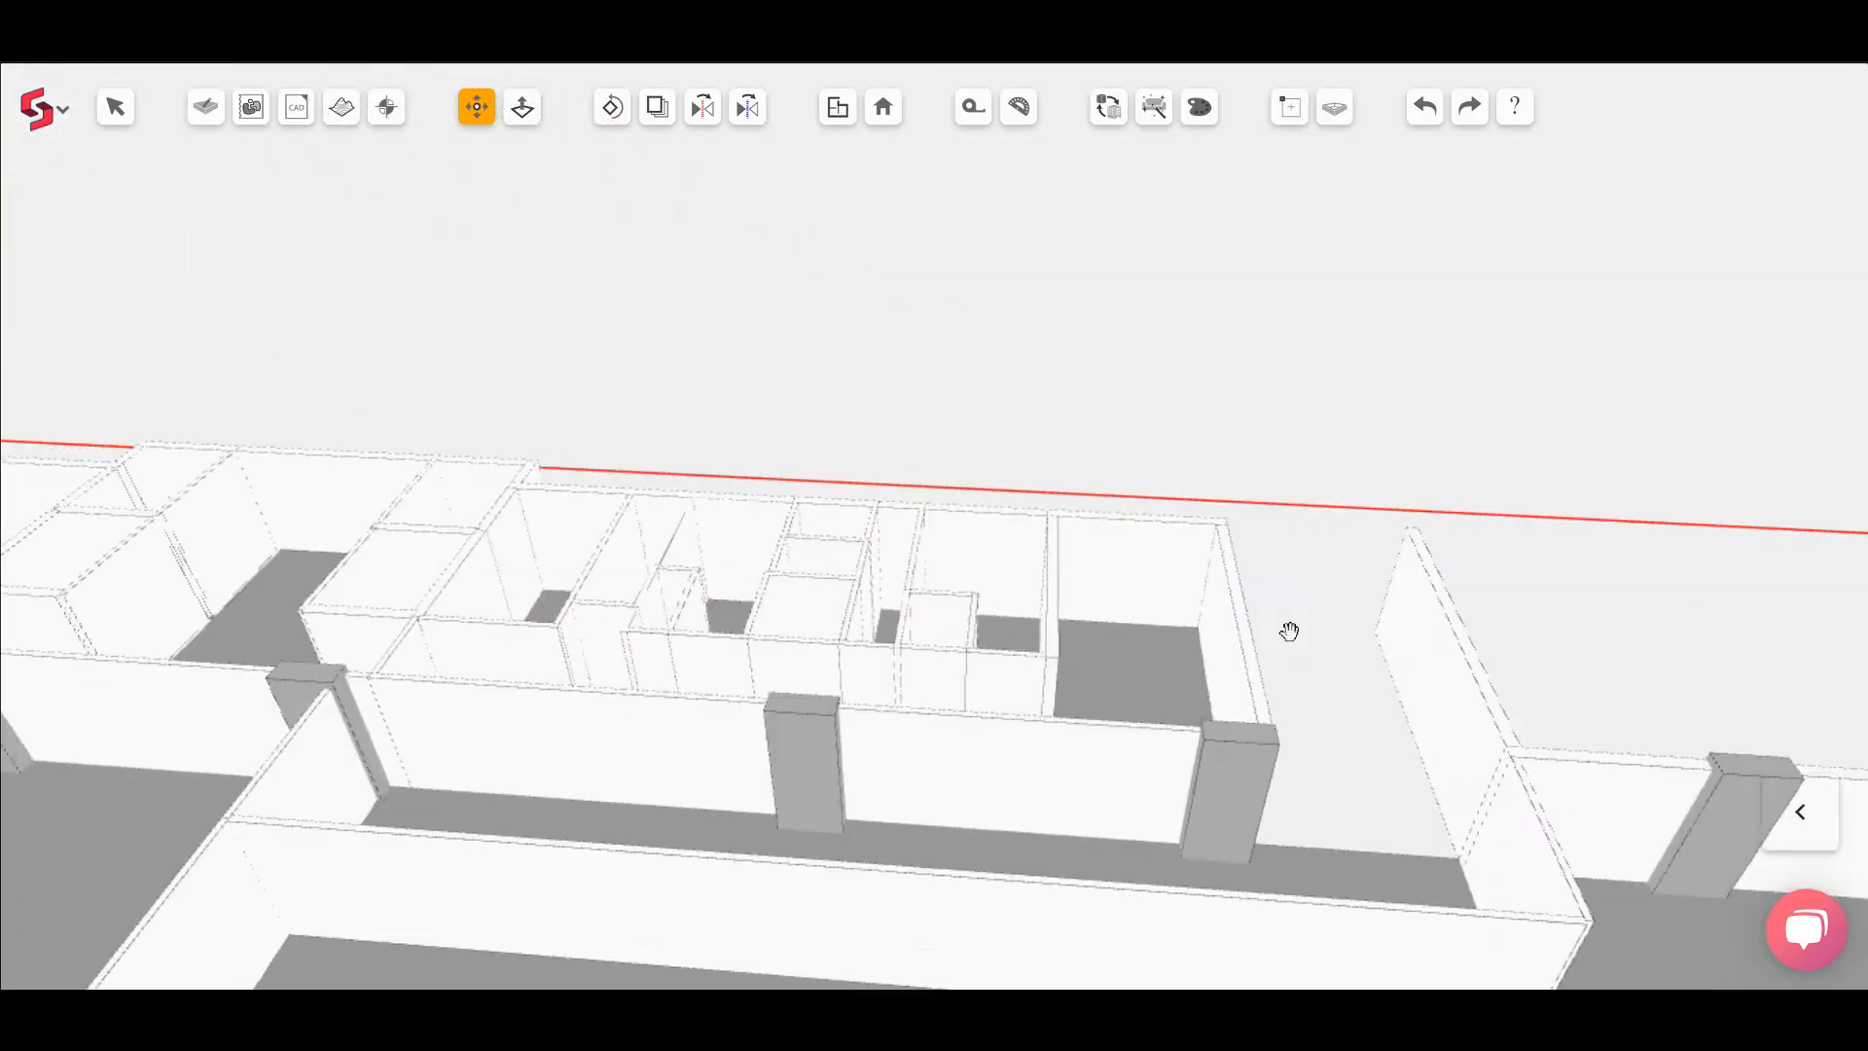
{"action": "scroll", "coordinate": [780, 639], "scroll_direction": "up", "scroll_amount": 4}
{"action": "middle_click_drag", "start_coordinate": [757, 668], "coordinate": [651, 772]}
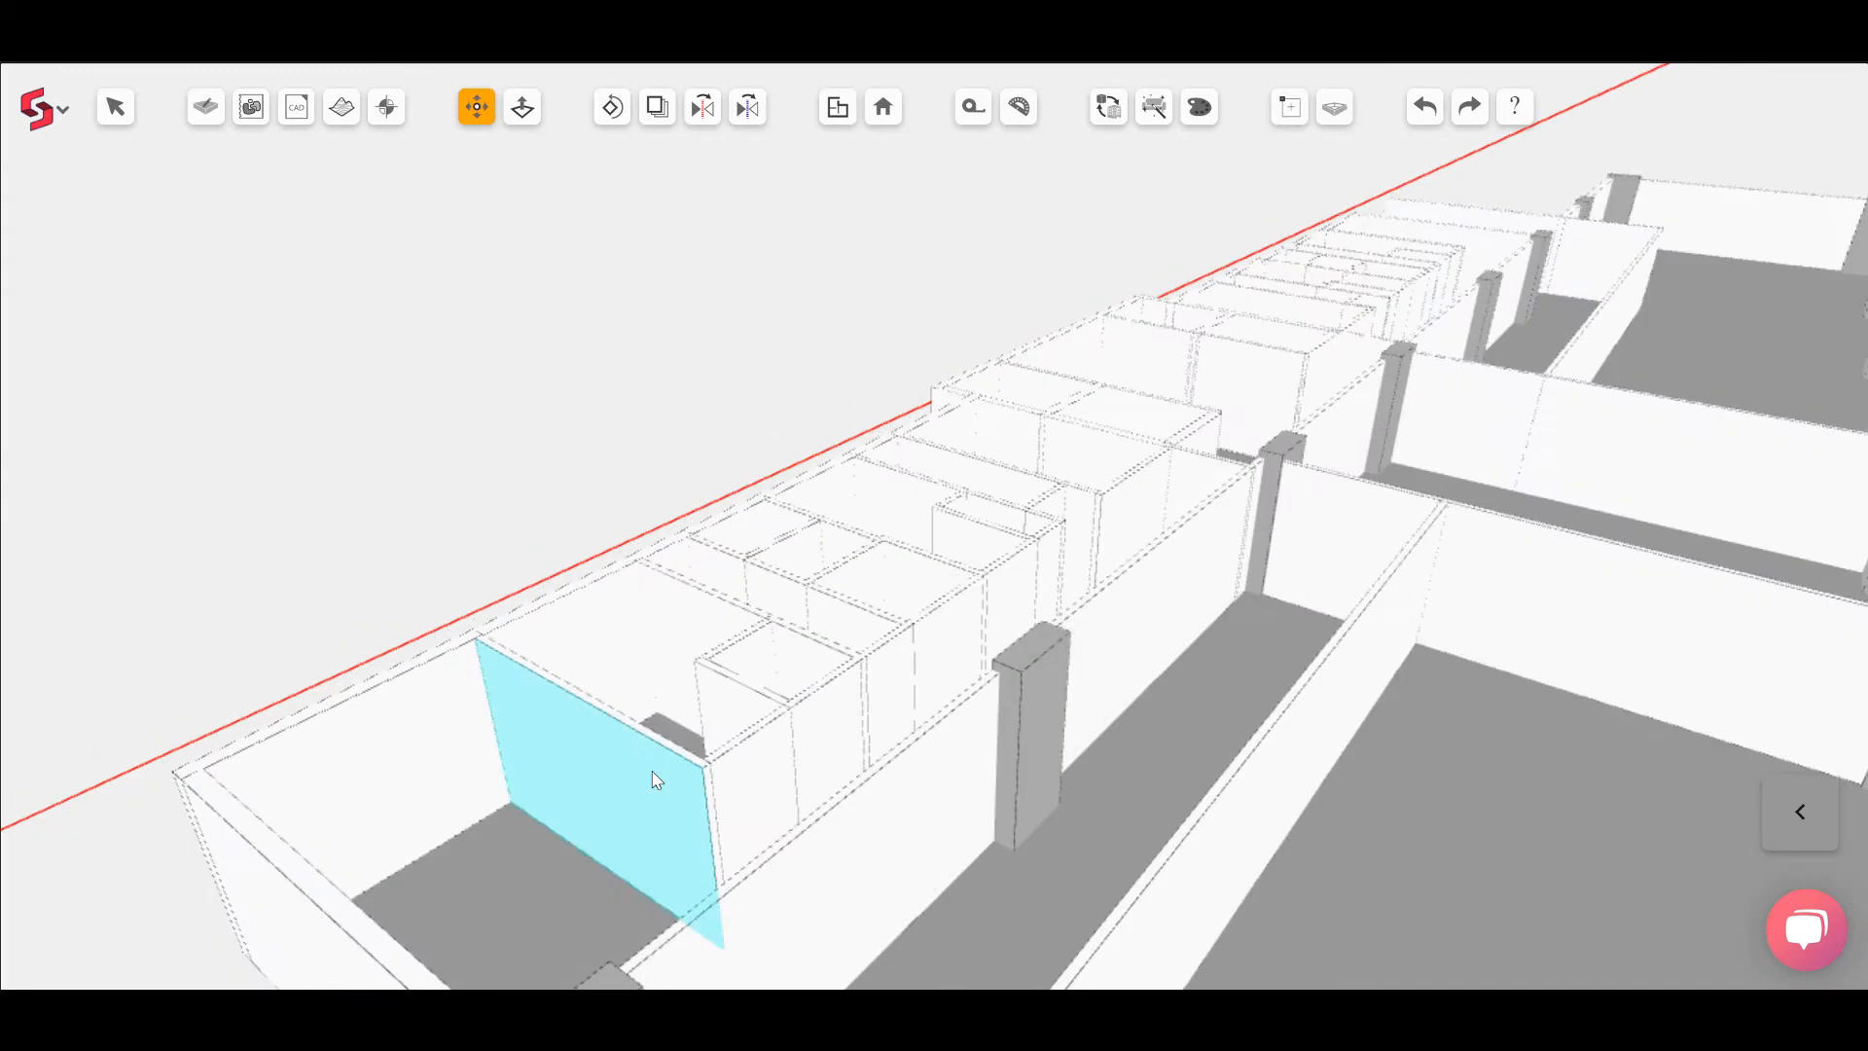
{"action": "left_click", "coordinate": [621, 803]}
{"action": "type", "text": "118"}
{"action": "key", "text": "Return"}
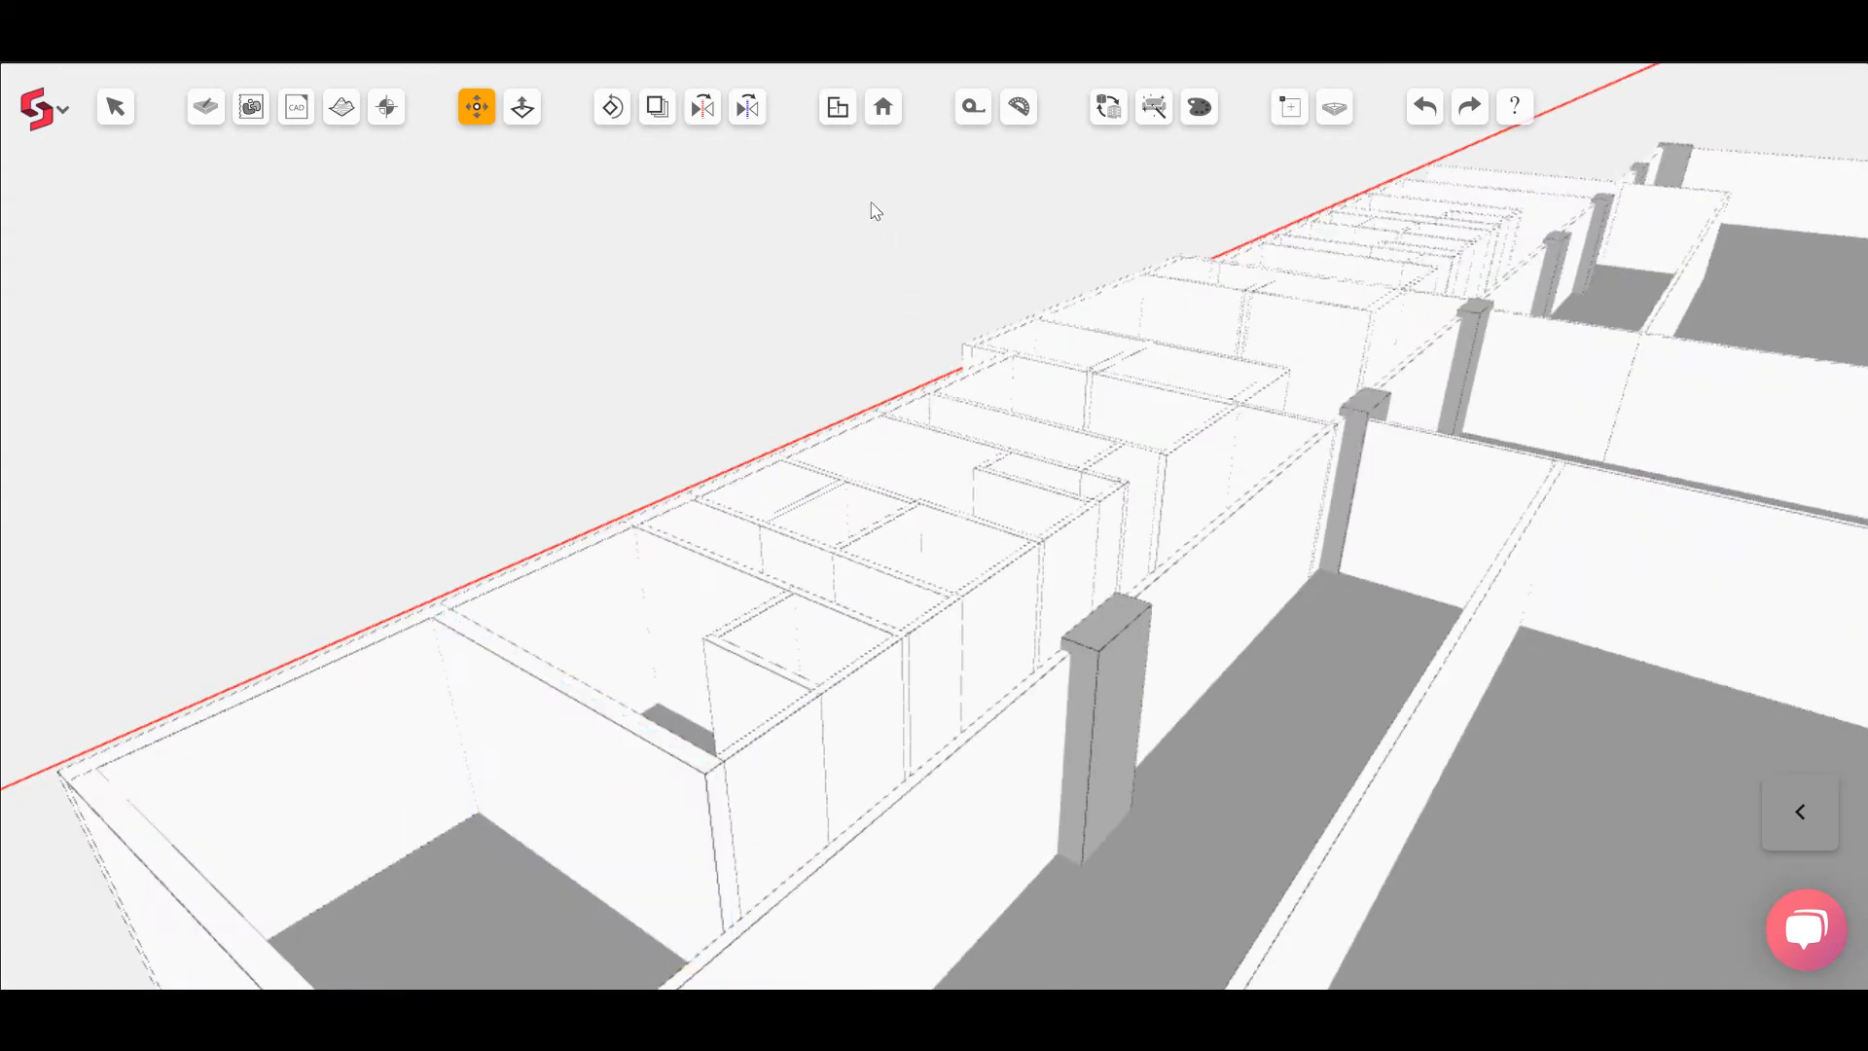
{"action": "left_click", "coordinate": [838, 107]}
{"action": "scroll", "coordinate": [1436, 477], "scroll_direction": "up", "scroll_amount": 3}
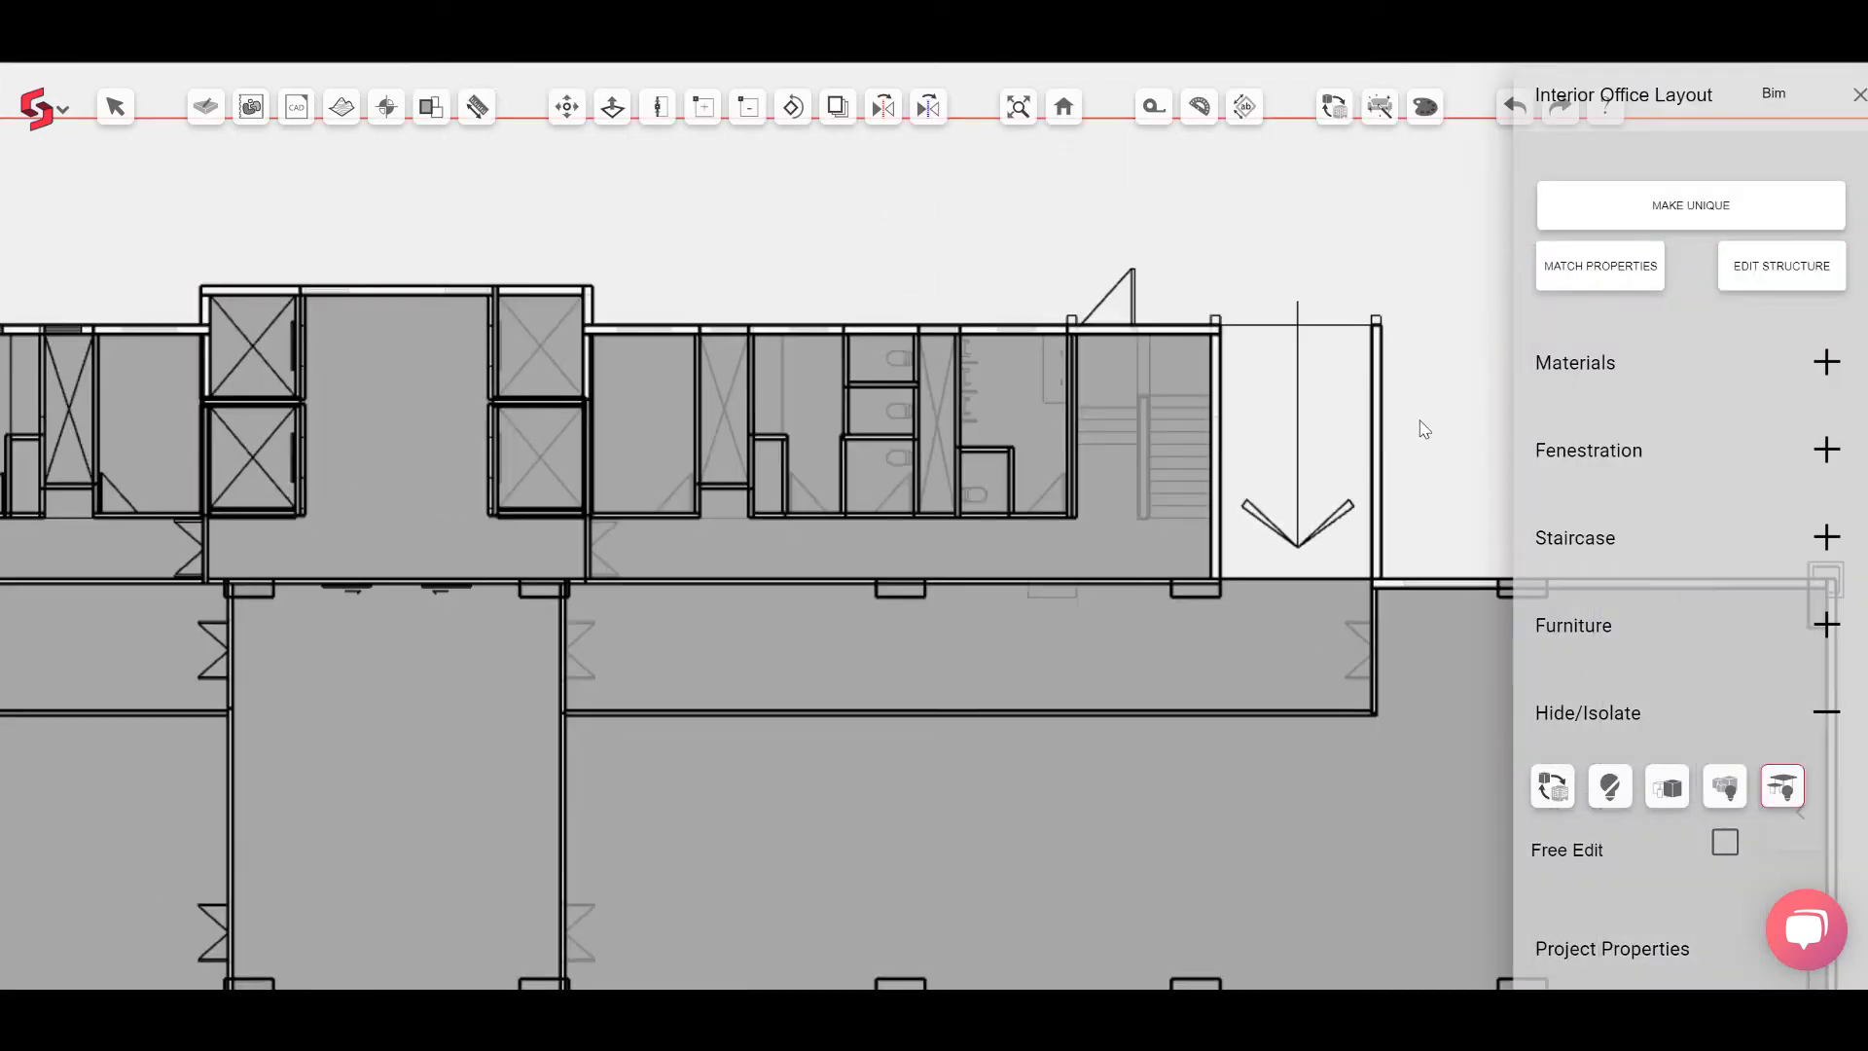
Step: Move the toilet block's end wall beside the staircase a small distance toward the stairs
{"action": "scroll", "coordinate": [1424, 429], "scroll_direction": "up", "scroll_amount": 3}
{"action": "scroll", "coordinate": [1036, 563], "scroll_direction": "up", "scroll_amount": 3}
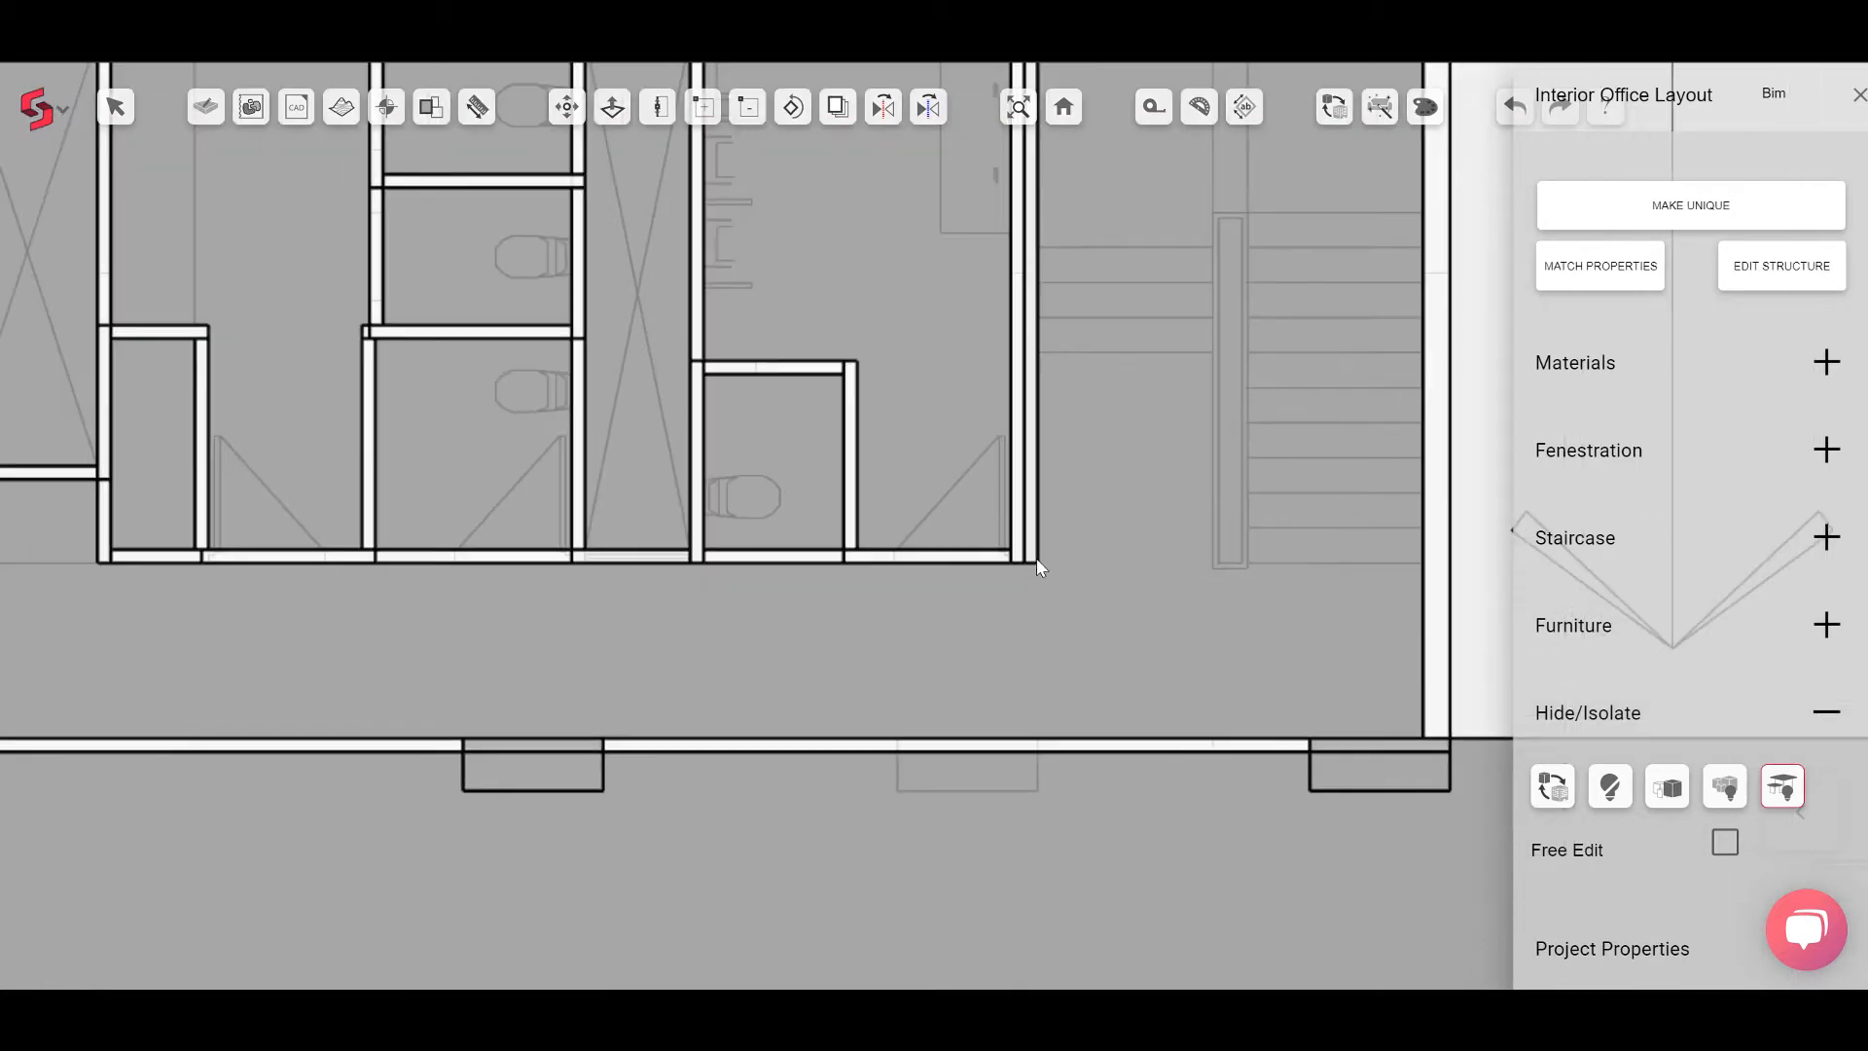
{"action": "scroll", "coordinate": [1043, 560], "scroll_direction": "down", "scroll_amount": 5}
{"action": "scroll", "coordinate": [1051, 550], "scroll_direction": "up", "scroll_amount": 3}
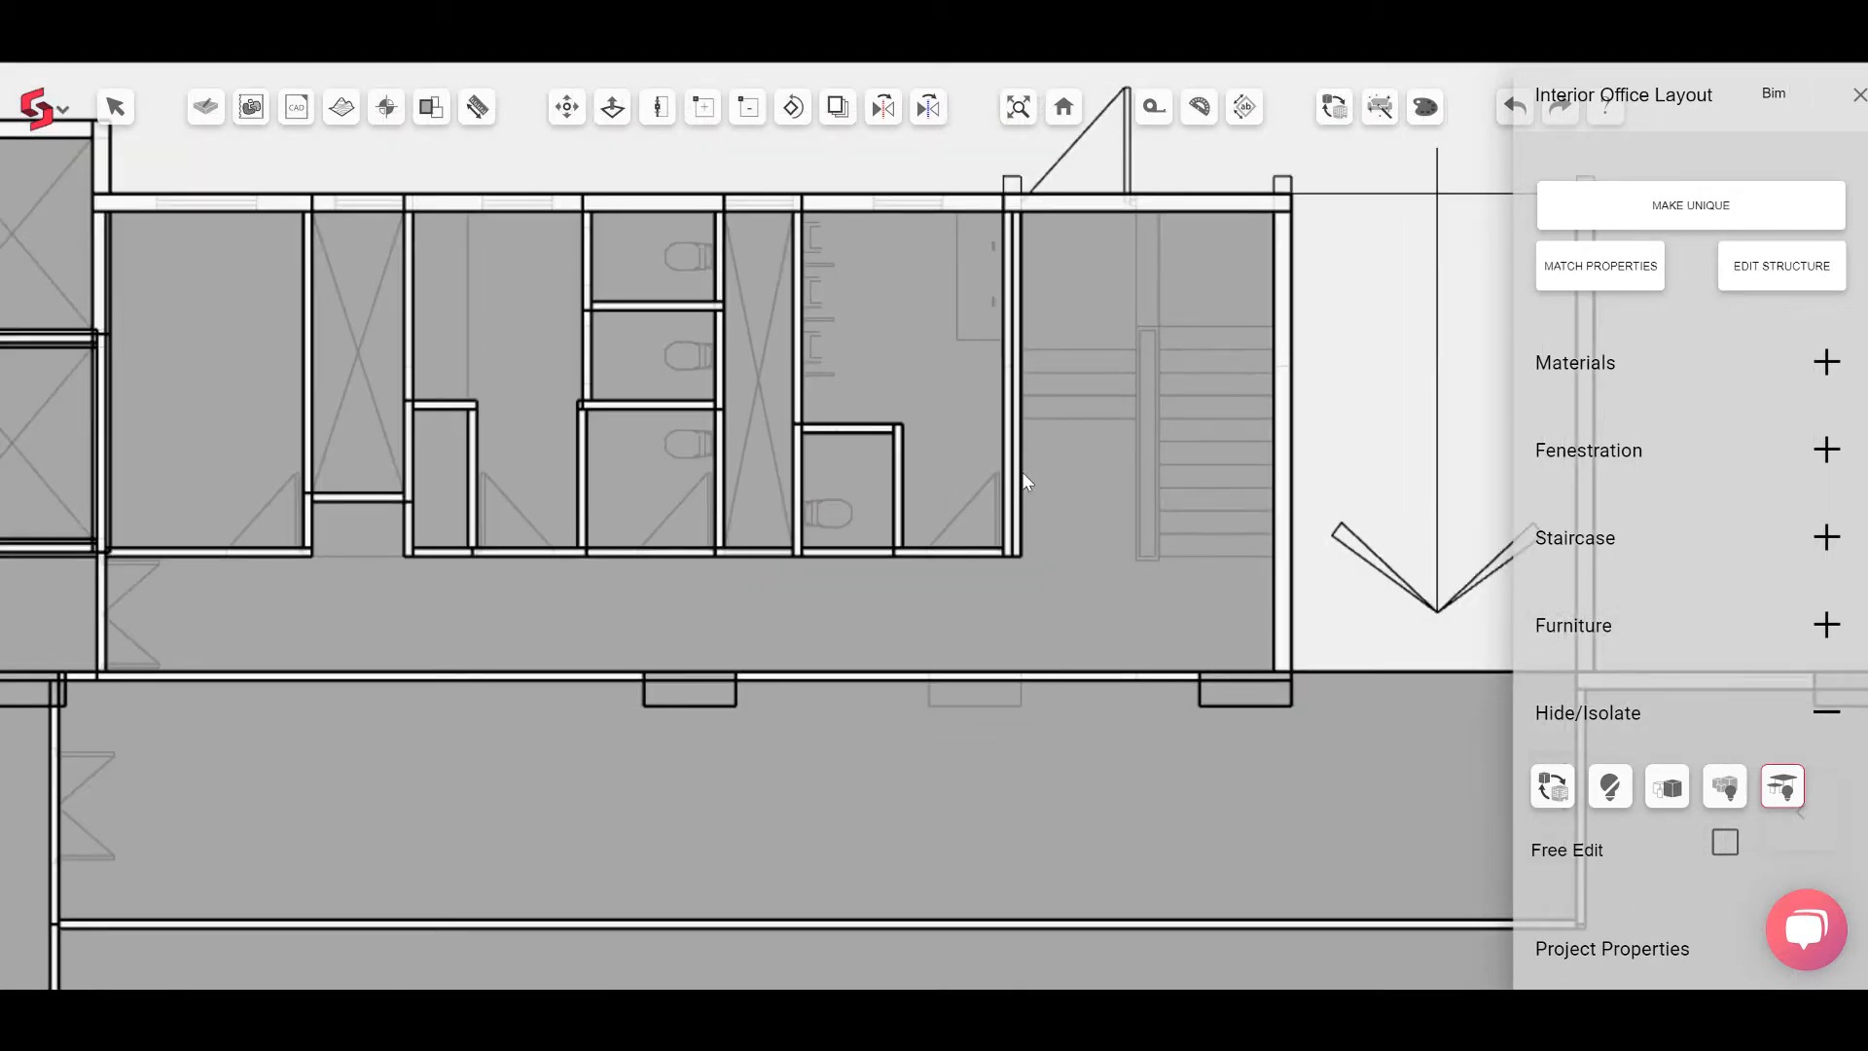
{"action": "key", "text": "Escape"}
{"action": "left_click", "coordinate": [835, 433]}
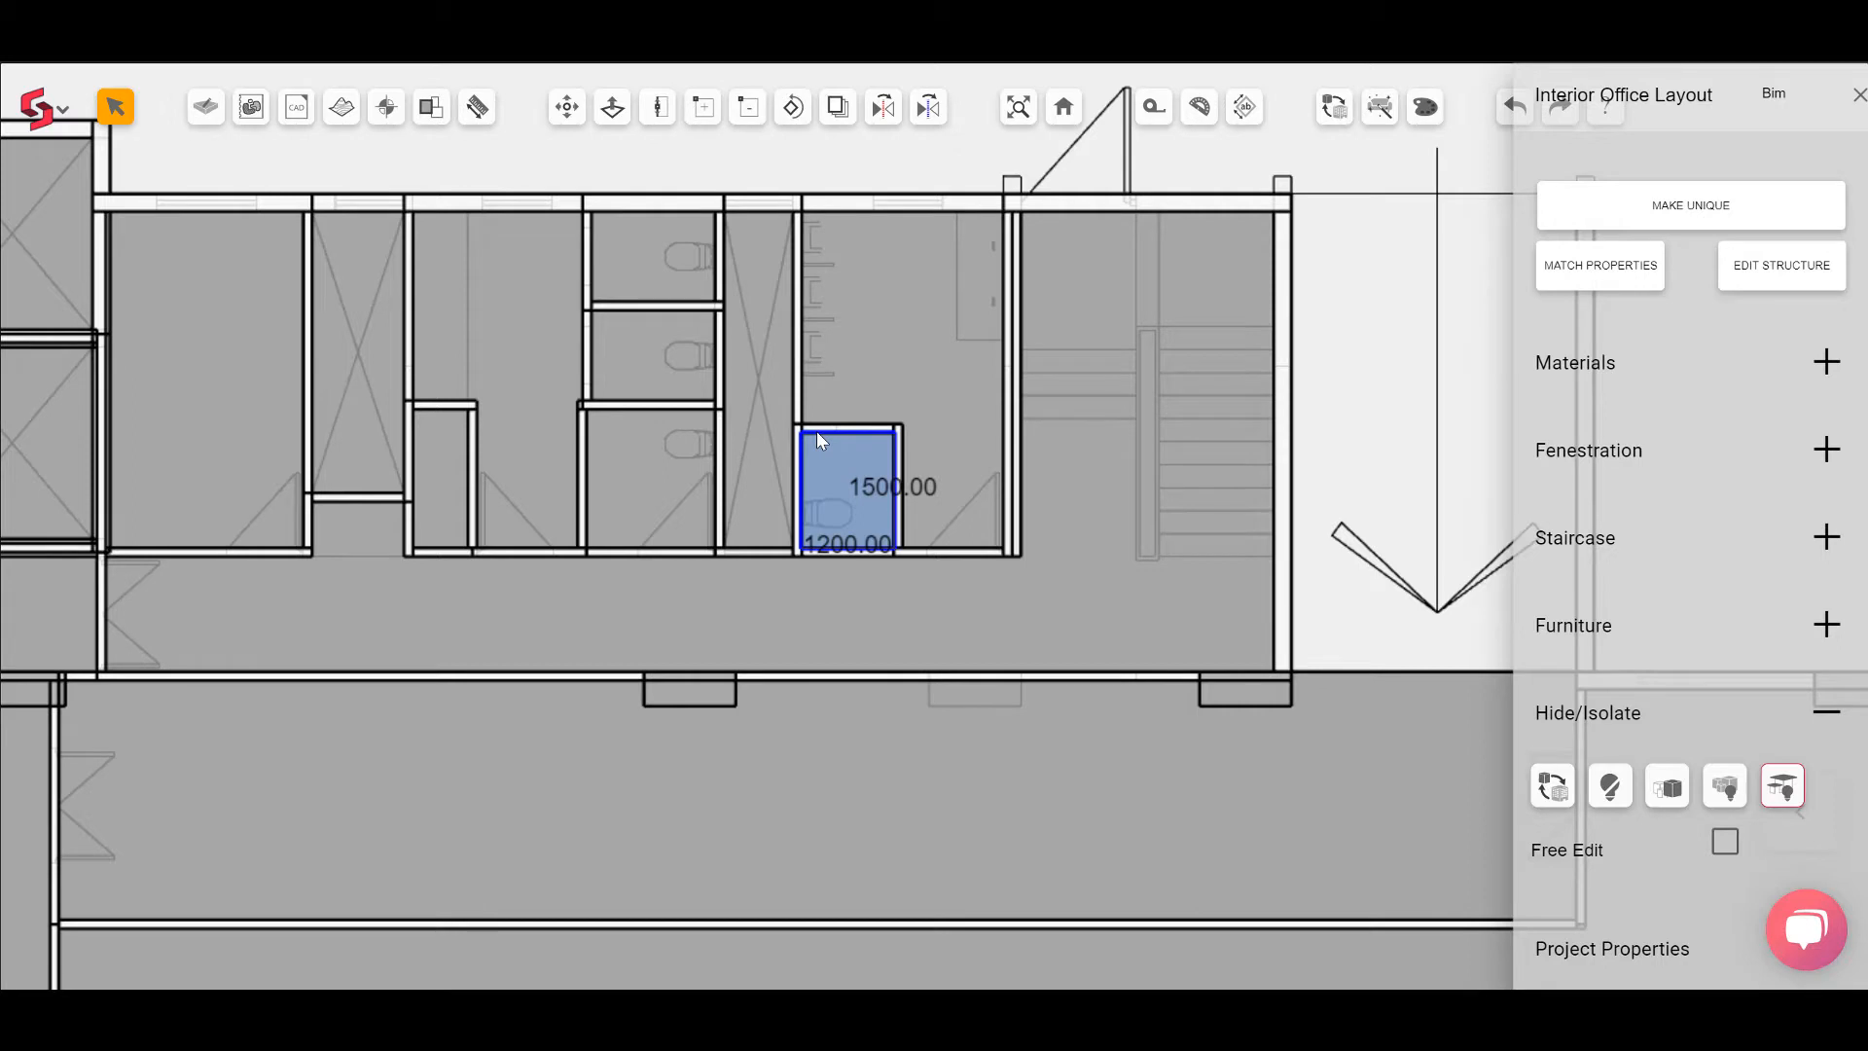
{"action": "left_click", "coordinate": [566, 107]}
{"action": "scroll", "coordinate": [1060, 343], "scroll_direction": "up", "scroll_amount": 3}
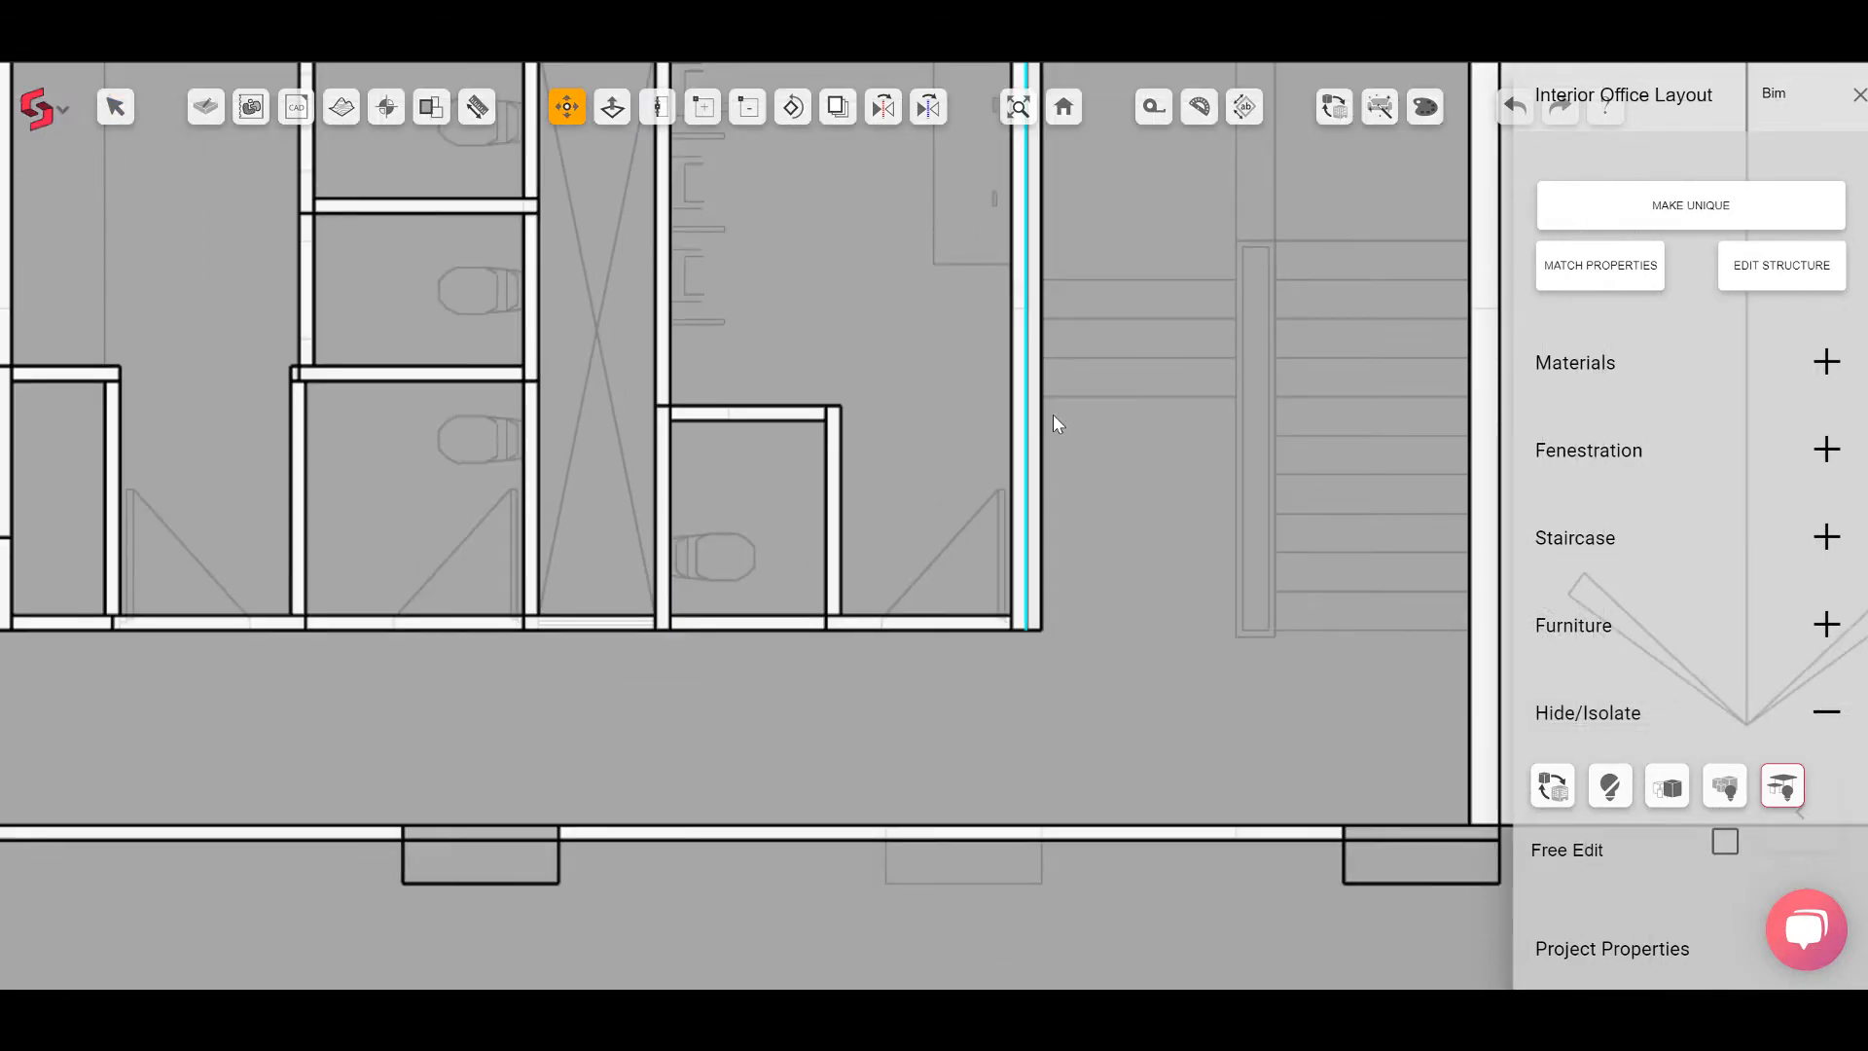
{"action": "left_click", "coordinate": [1032, 341]}
{"action": "left_click", "coordinate": [1037, 341]}
Step: Orbit the 3D model to inspect the walls around the lift core and toilet blocks
{"action": "scroll", "coordinate": [1007, 553], "scroll_direction": "down", "scroll_amount": 3}
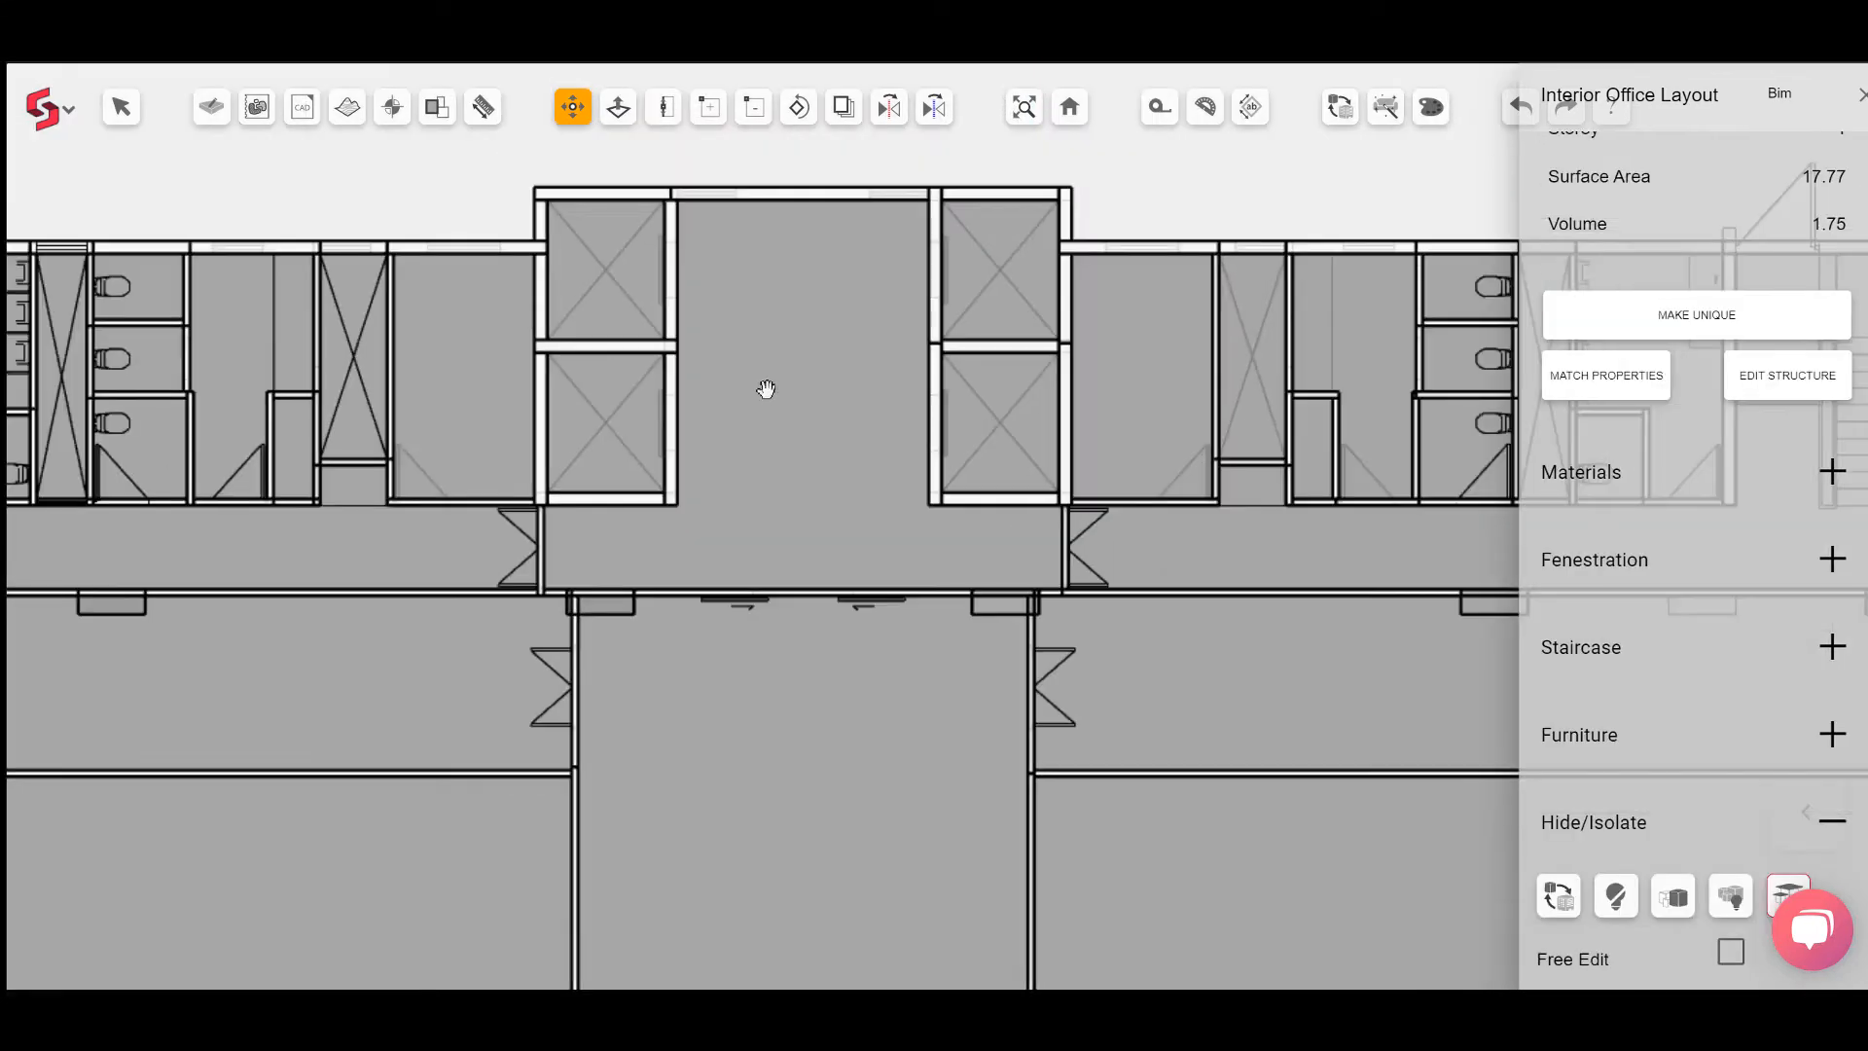
{"action": "scroll", "coordinate": [765, 391], "scroll_direction": "down", "scroll_amount": 5}
{"action": "middle_click_drag", "start_coordinate": [824, 537], "coordinate": [814, 448]}
{"action": "scroll", "coordinate": [815, 457], "scroll_direction": "up", "scroll_amount": 1}
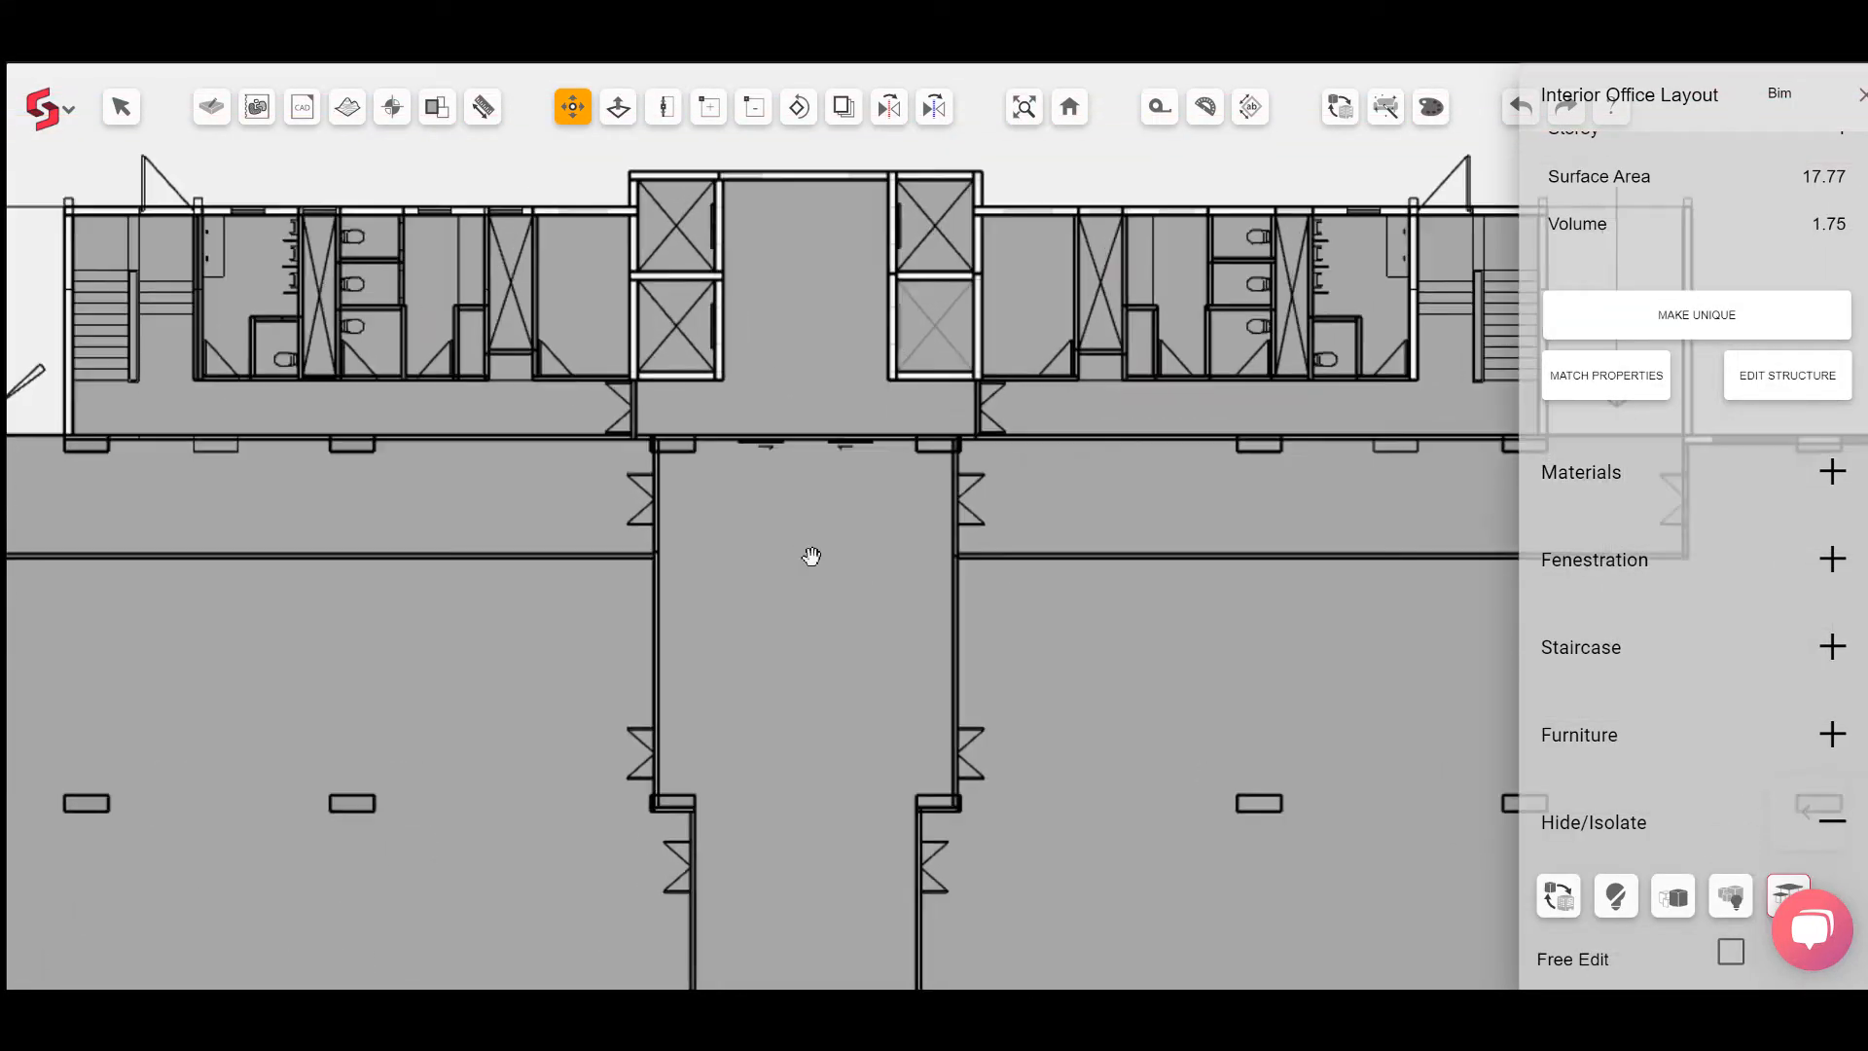
{"action": "scroll", "coordinate": [667, 846], "scroll_direction": "up", "scroll_amount": 1}
{"action": "scroll", "coordinate": [667, 850], "scroll_direction": "down", "scroll_amount": 5}
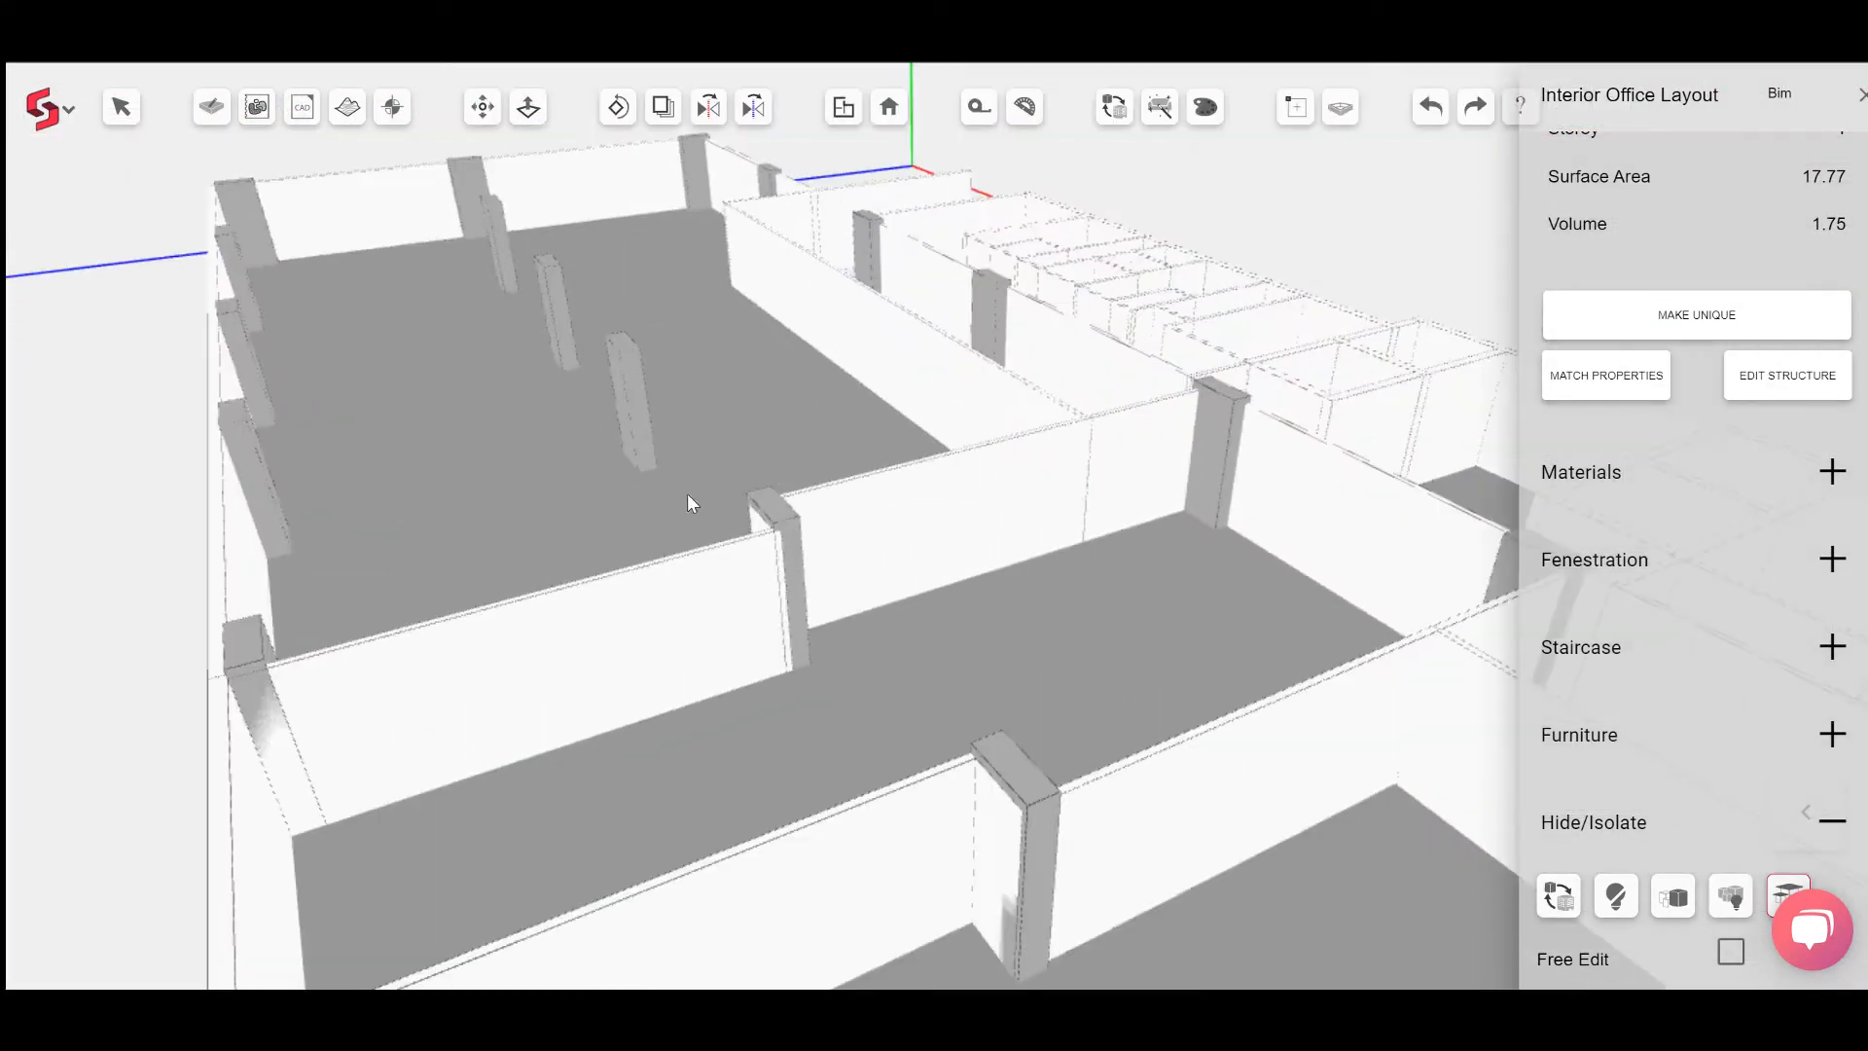
{"action": "middle_click_drag", "start_coordinate": [687, 500], "coordinate": [1801, 442]}
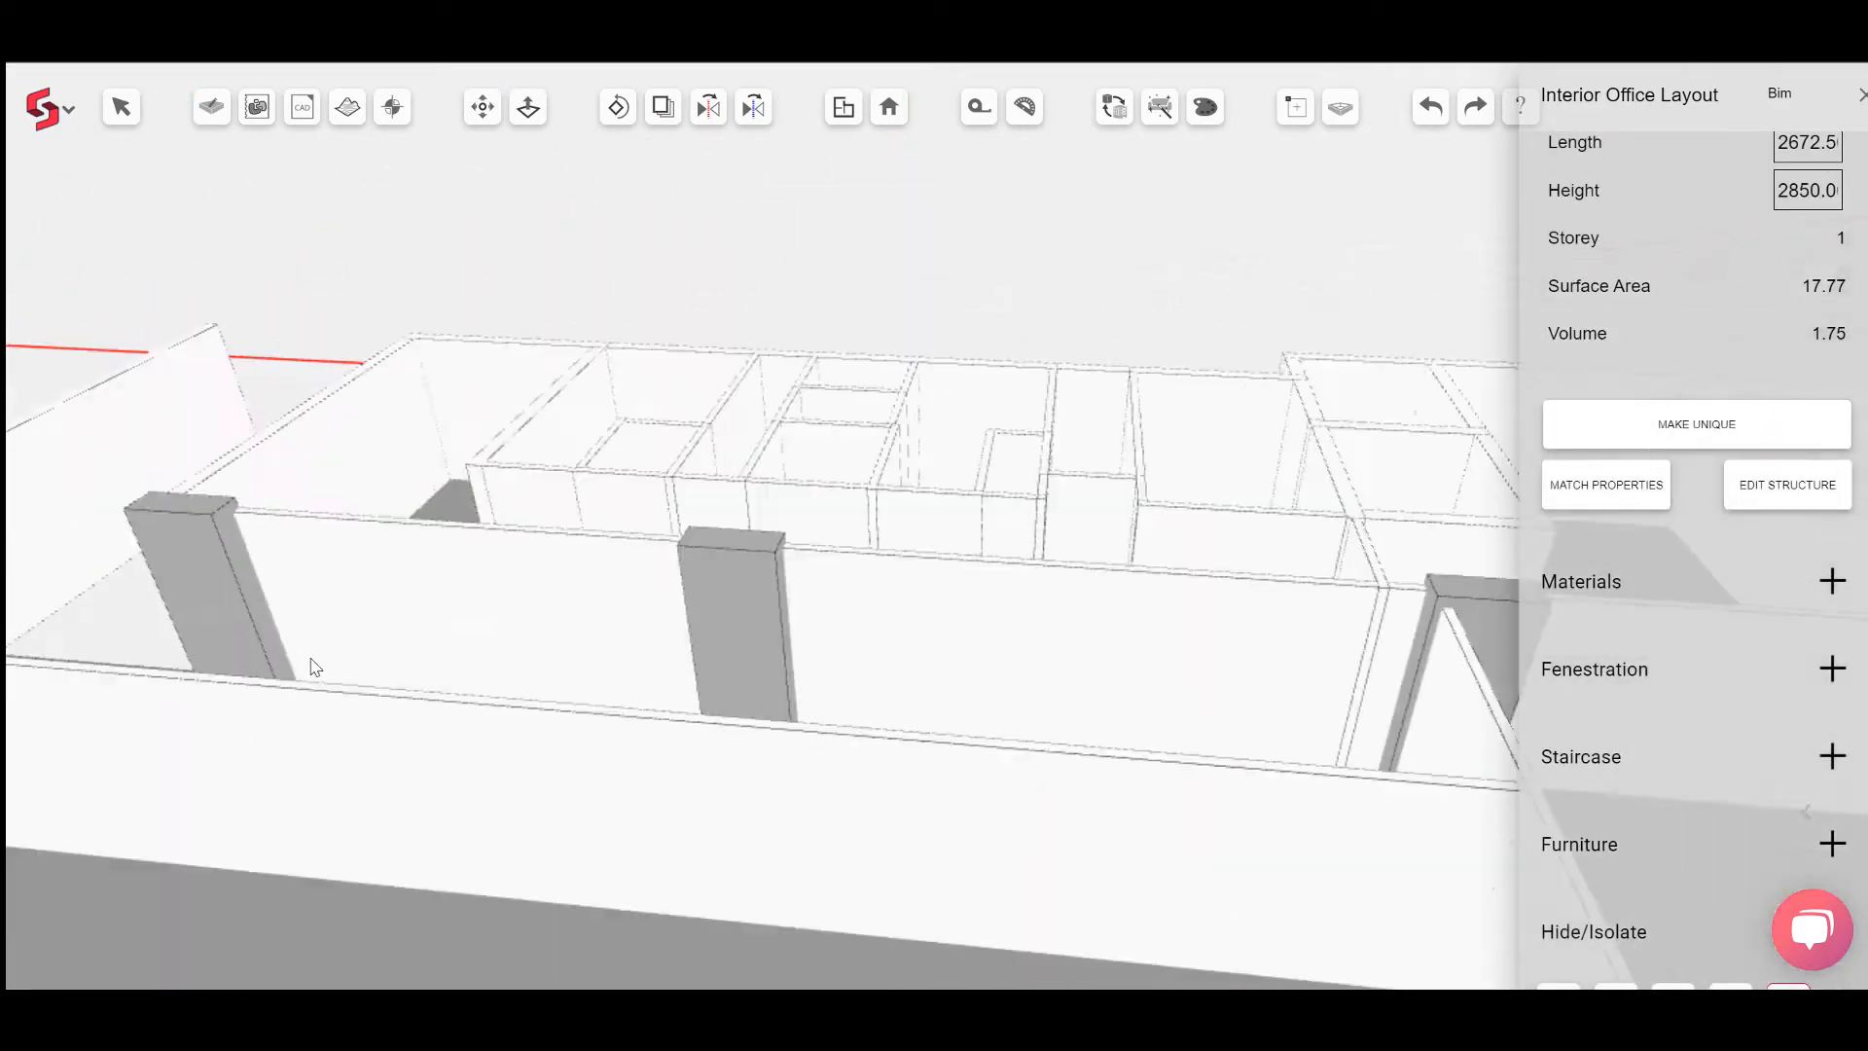
{"action": "middle_click_drag", "start_coordinate": [309, 659], "coordinate": [694, 619]}
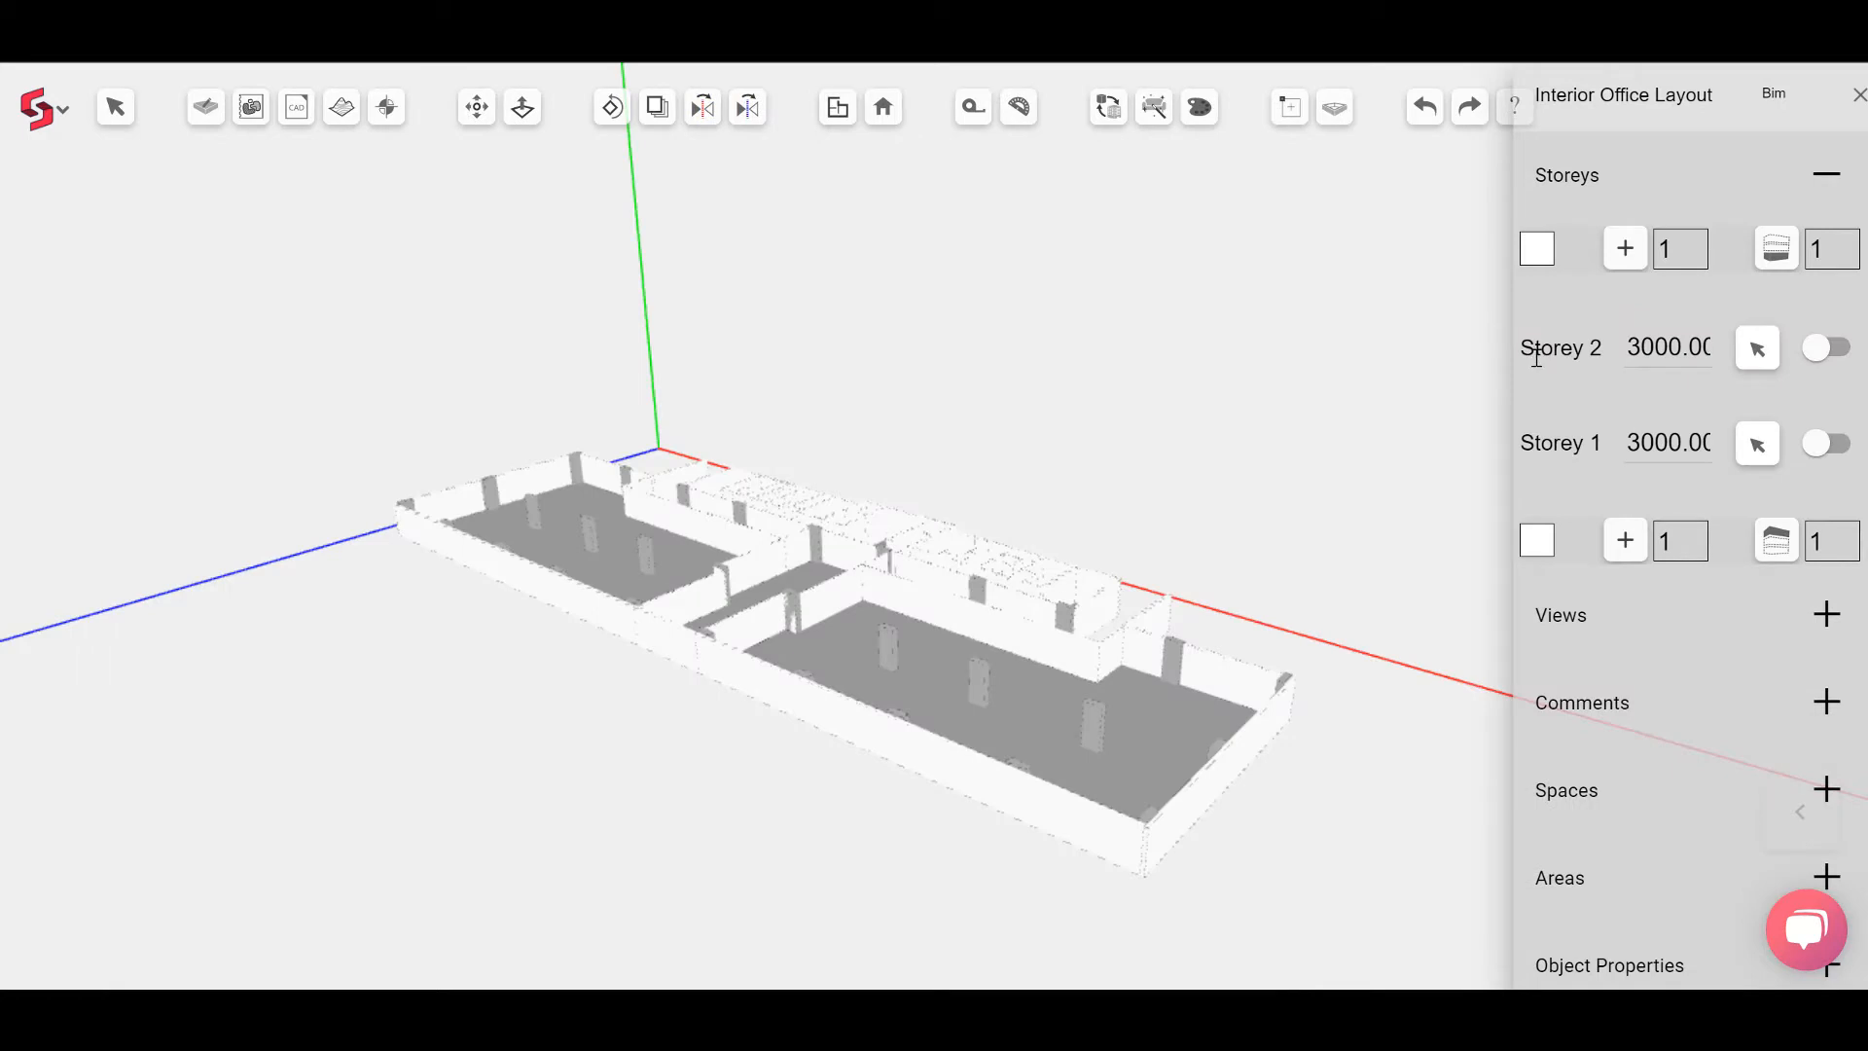
Step: Switch to the Storey 2 plan showing the floor slab
{"action": "left_click", "coordinate": [1538, 352]}
{"action": "scroll", "coordinate": [1655, 717], "scroll_direction": "down", "scroll_amount": 5}
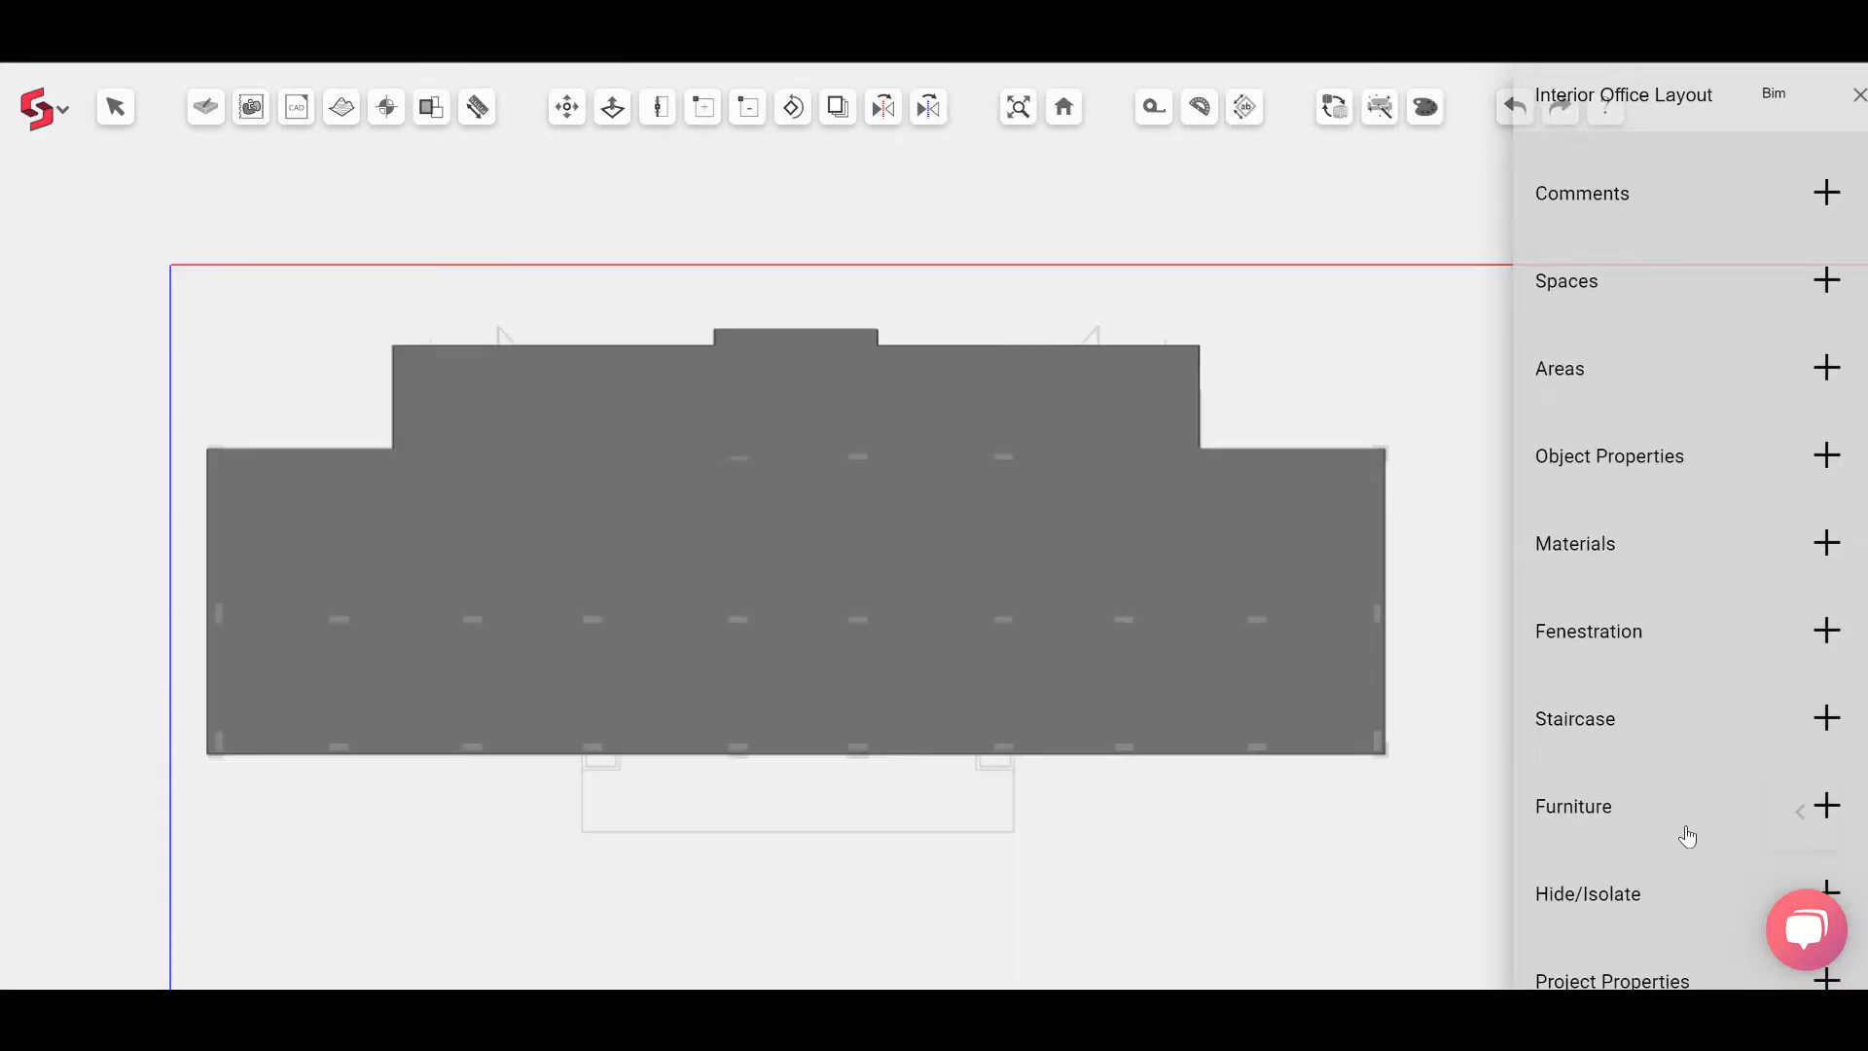
{"action": "left_click", "coordinate": [1661, 893]}
{"action": "scroll", "coordinate": [1661, 893], "scroll_direction": "down", "scroll_amount": 2}
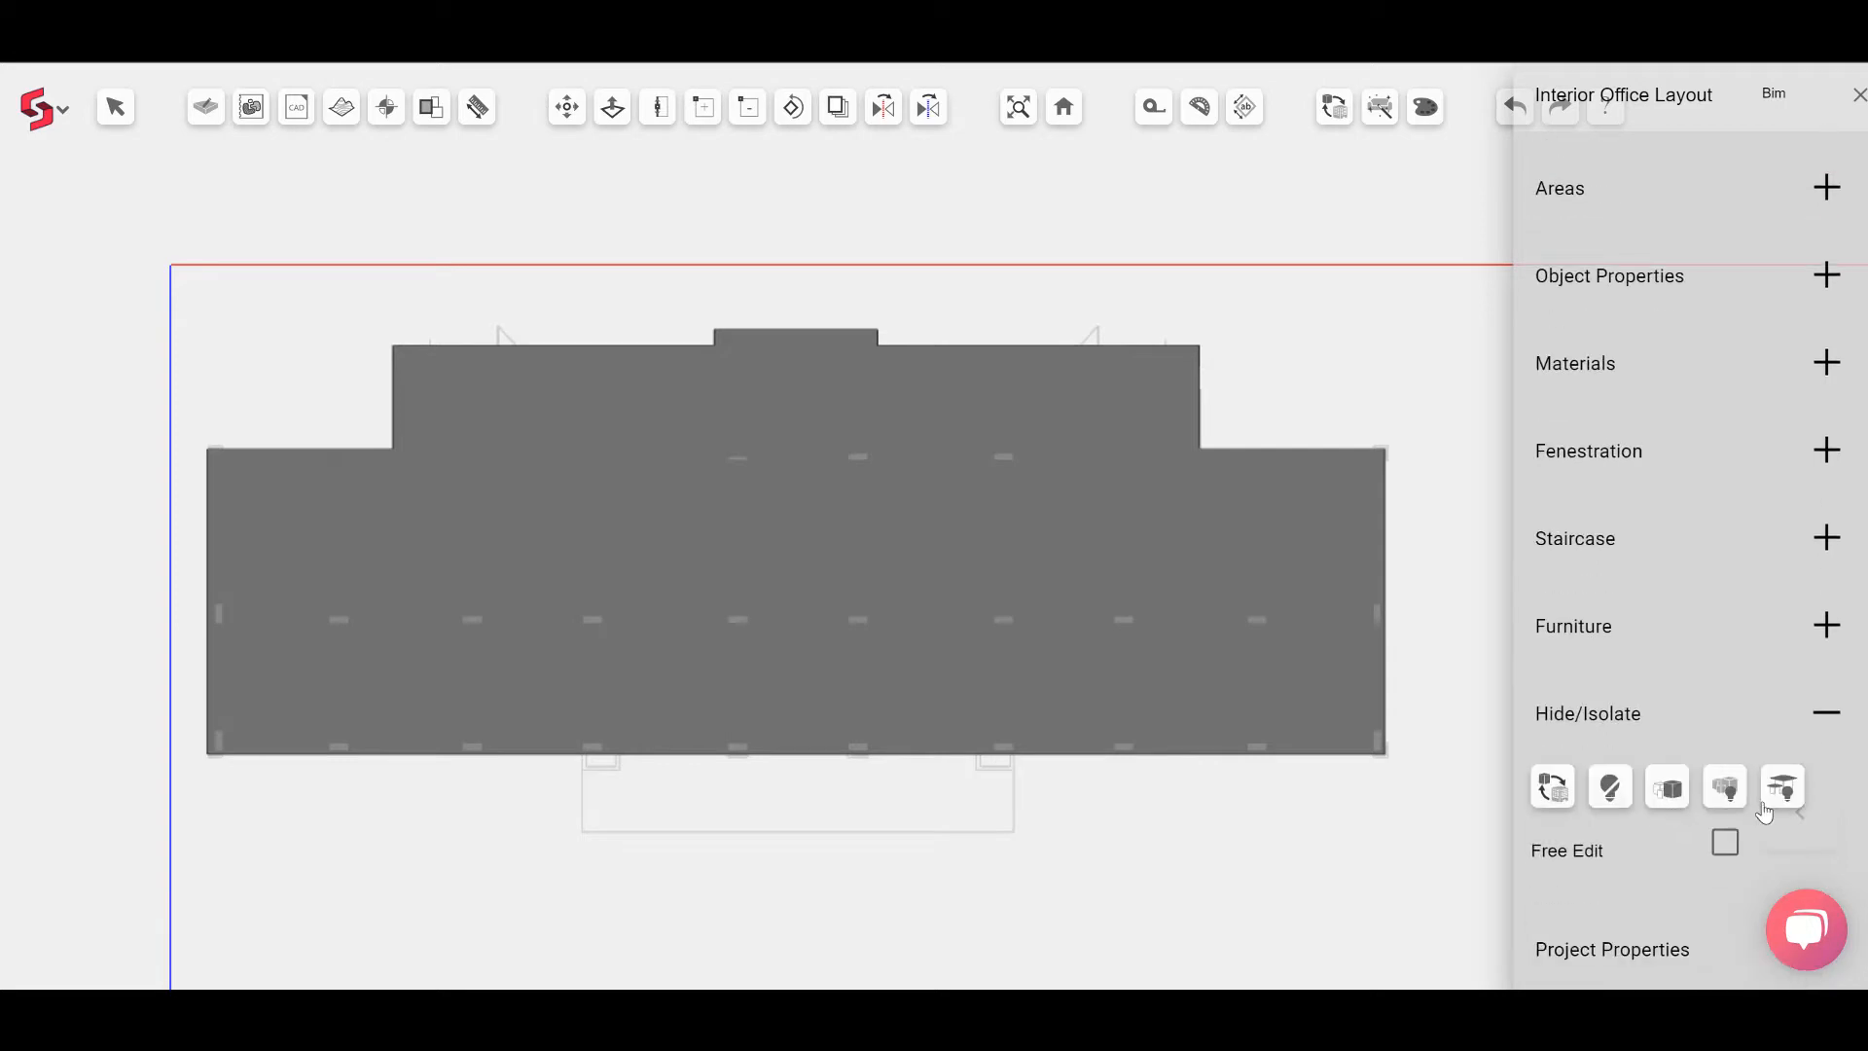
{"action": "left_click", "coordinate": [1781, 788]}
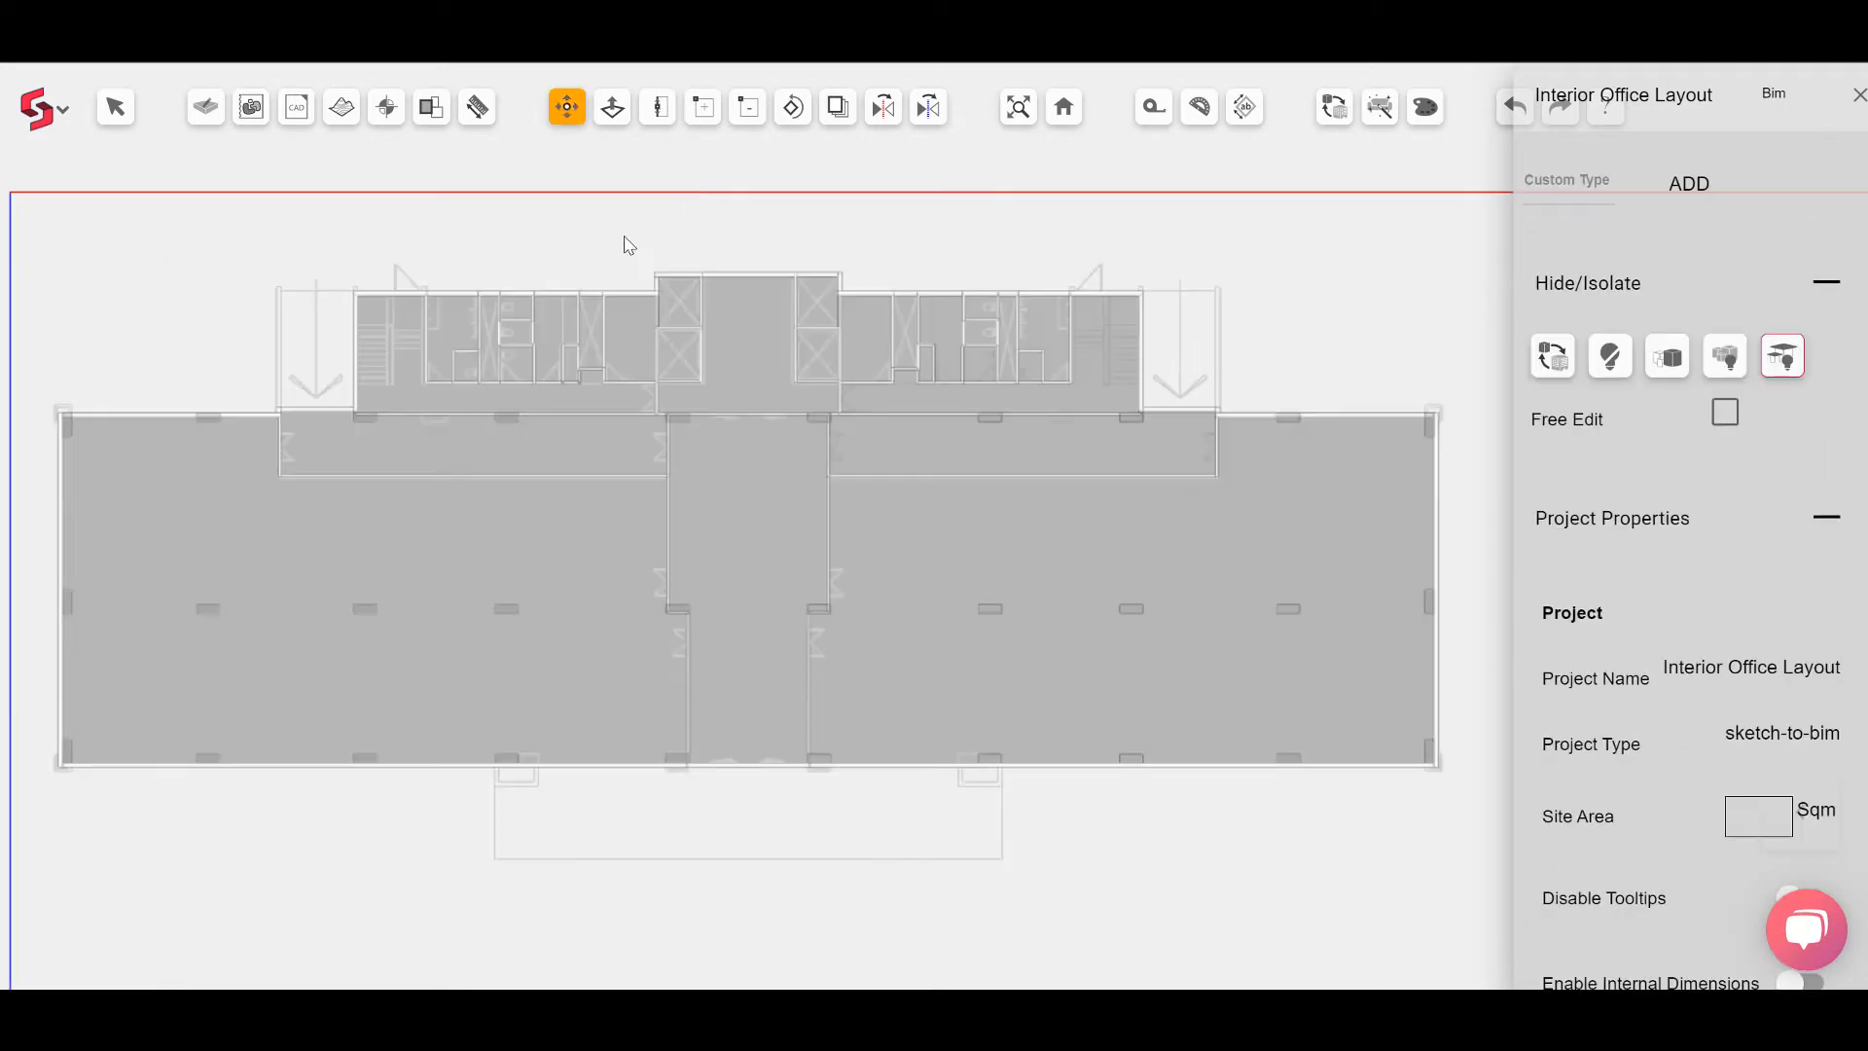
{"action": "scroll", "coordinate": [626, 239], "scroll_direction": "up", "scroll_amount": 2}
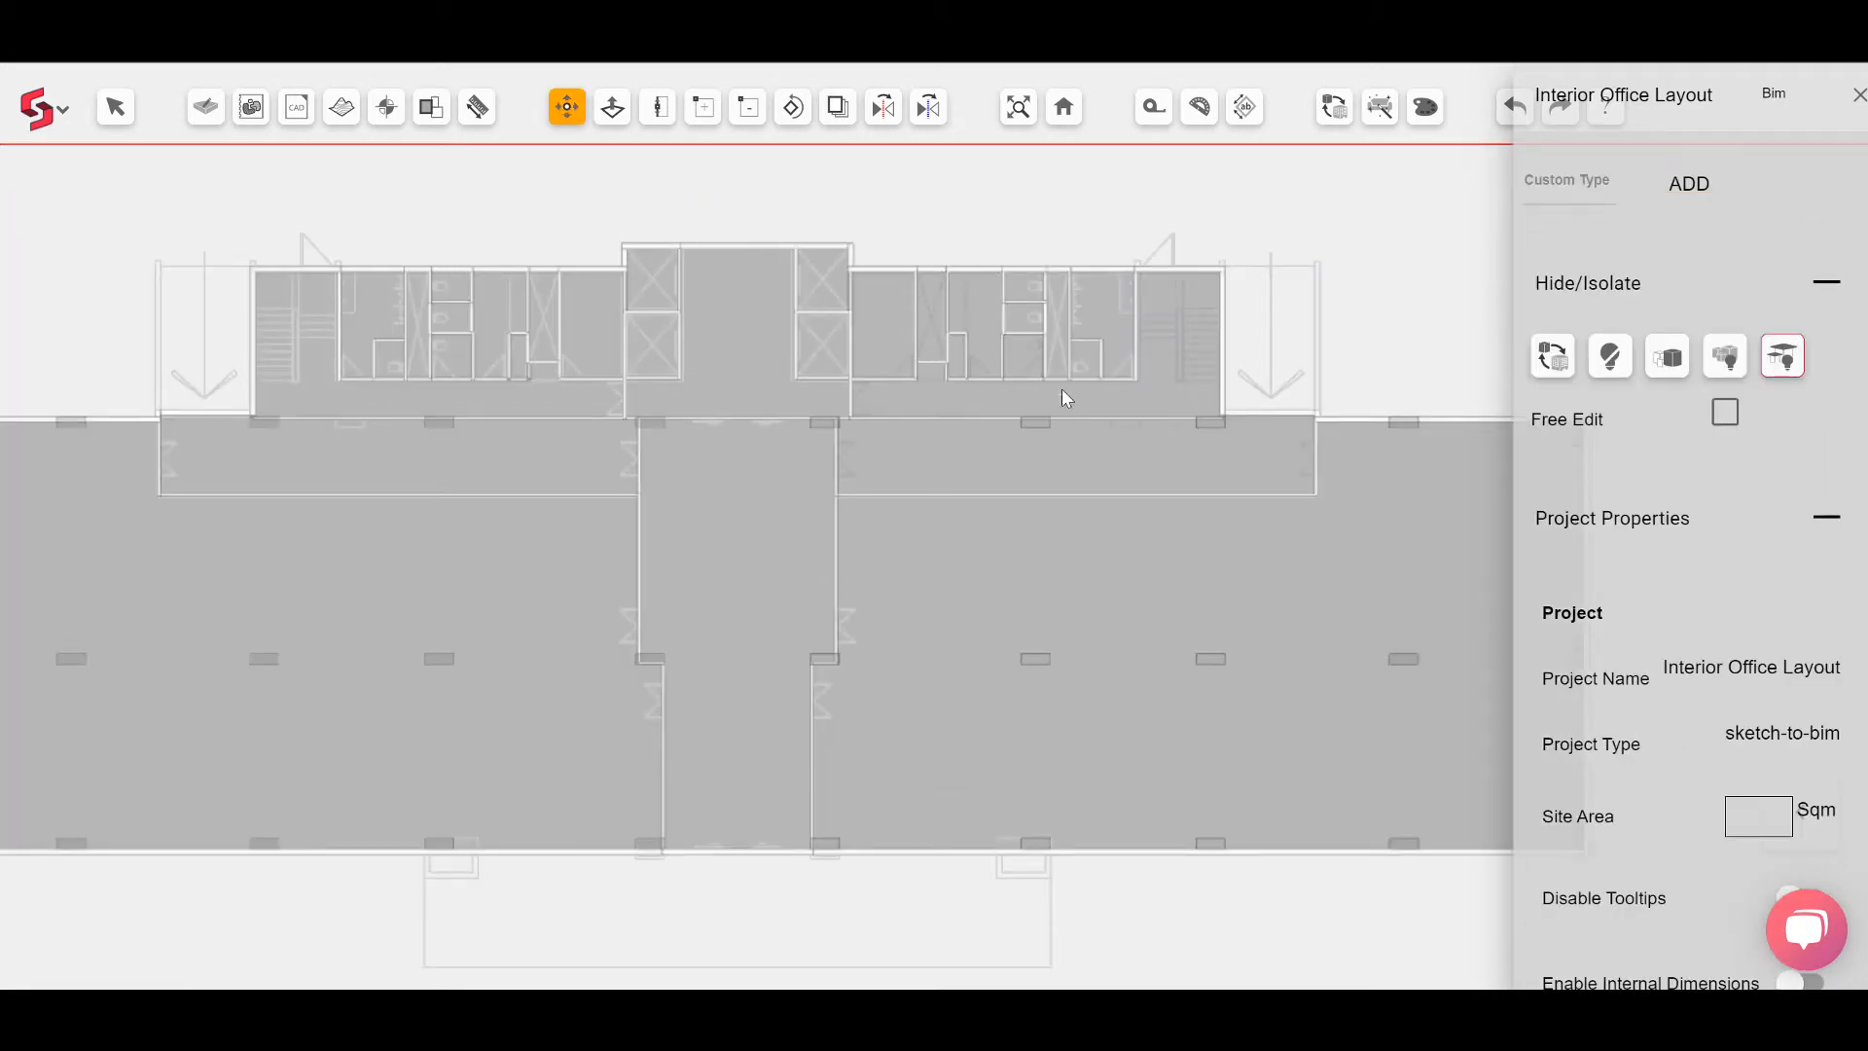
{"action": "left_click", "coordinate": [1787, 358]}
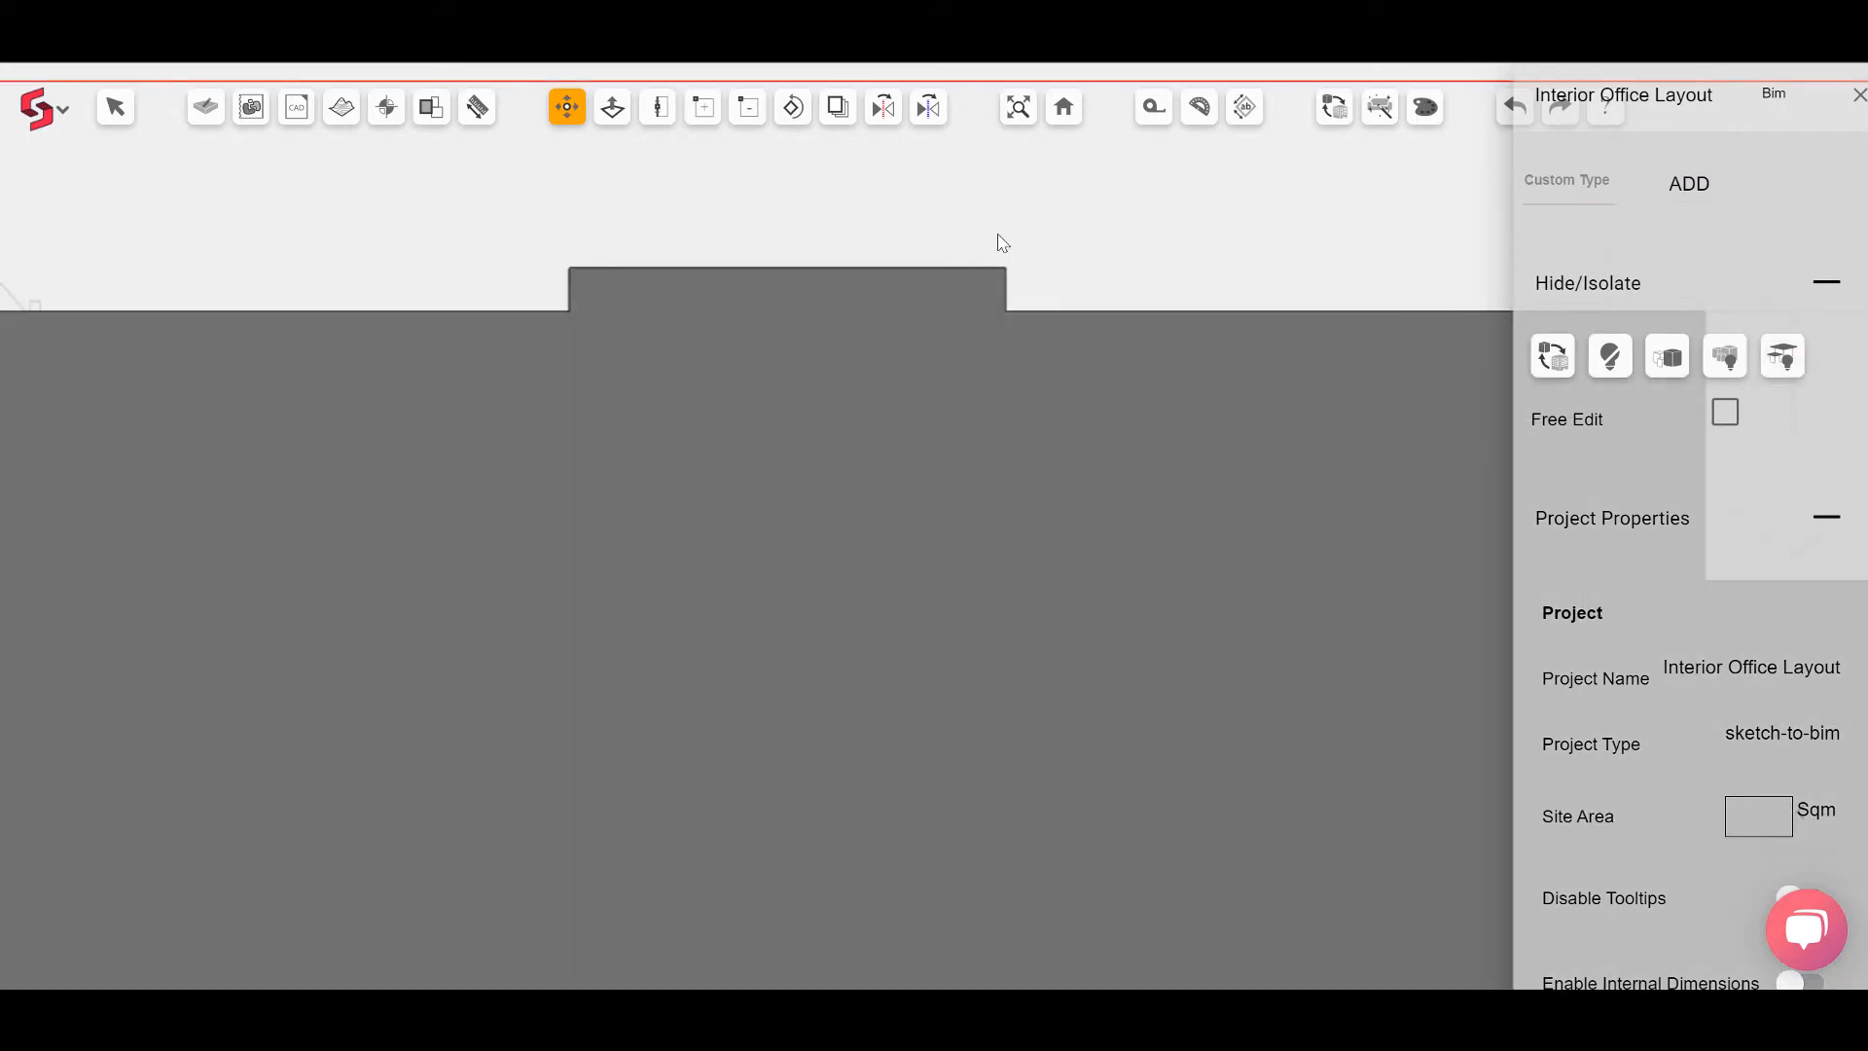
Step: Split the slab's upper edge and move the segment inward to cut an opening over the left lift shaft
{"action": "left_click", "coordinate": [704, 109]}
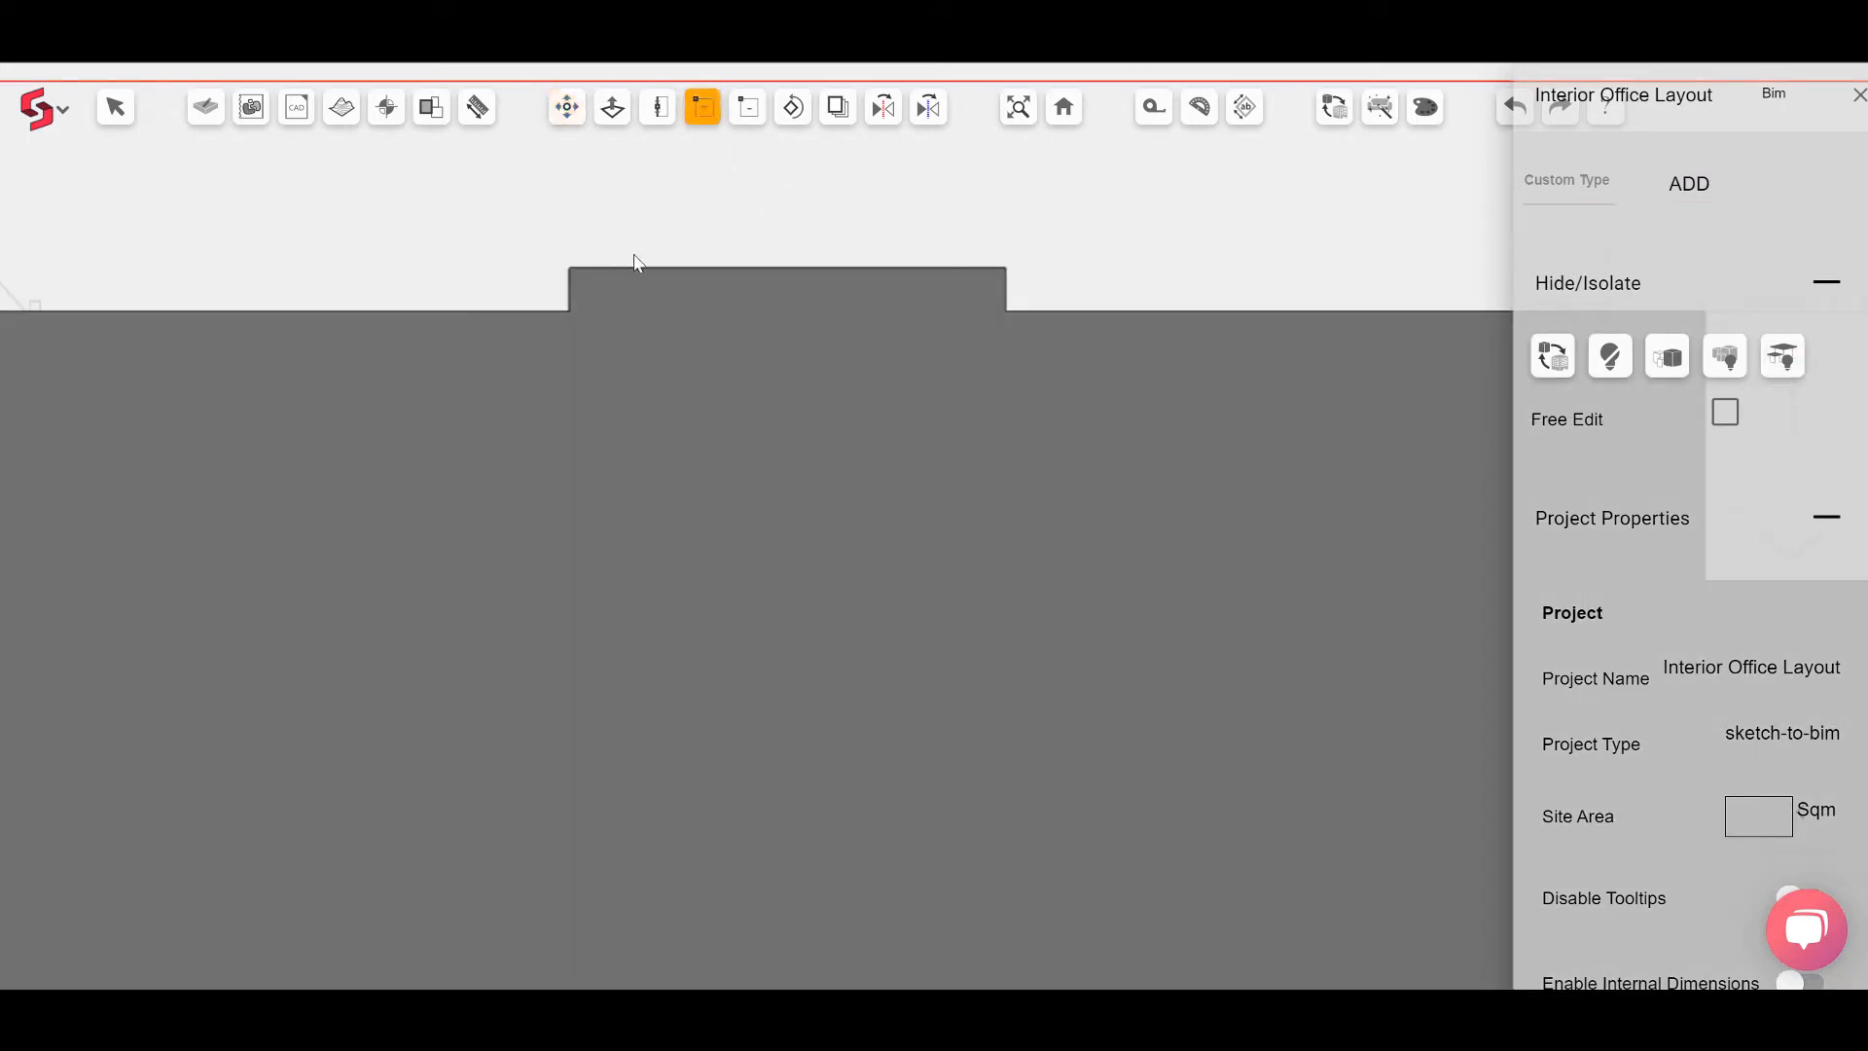
{"action": "left_click", "coordinate": [593, 269]}
{"action": "left_click", "coordinate": [701, 270]}
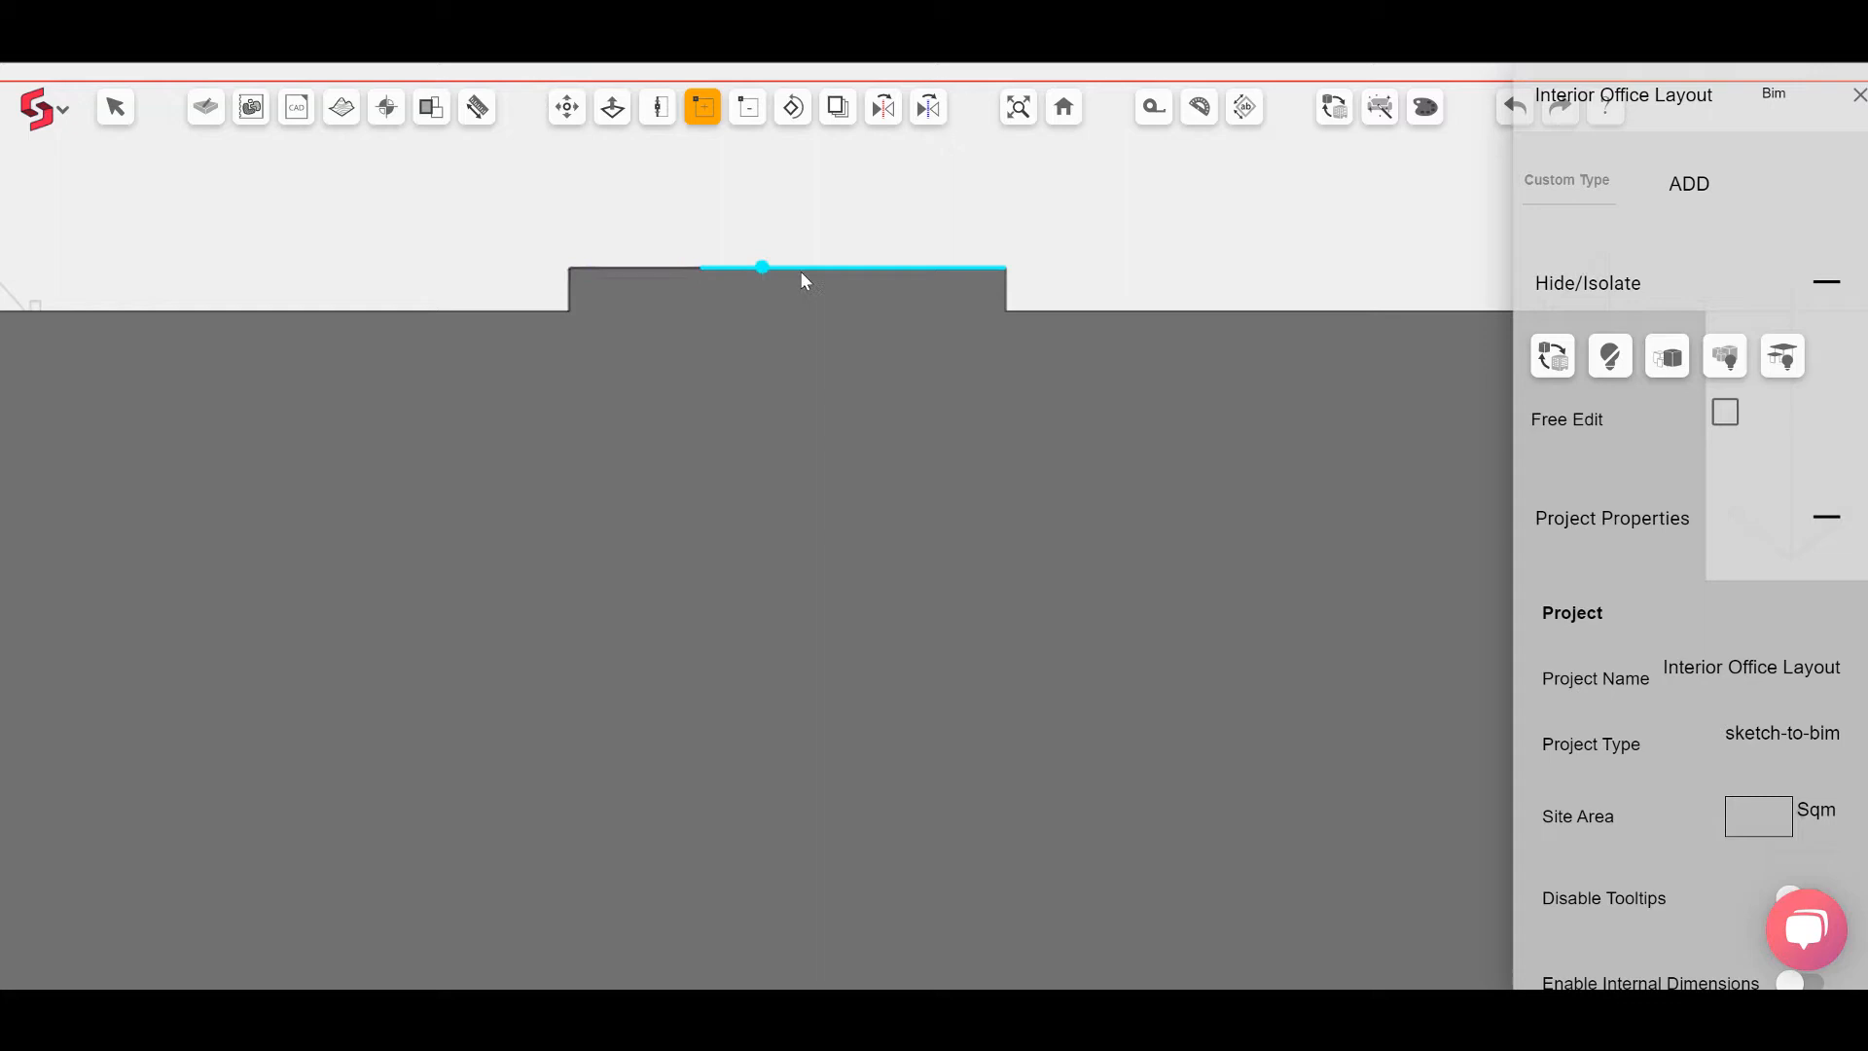
{"action": "left_click", "coordinate": [881, 269]}
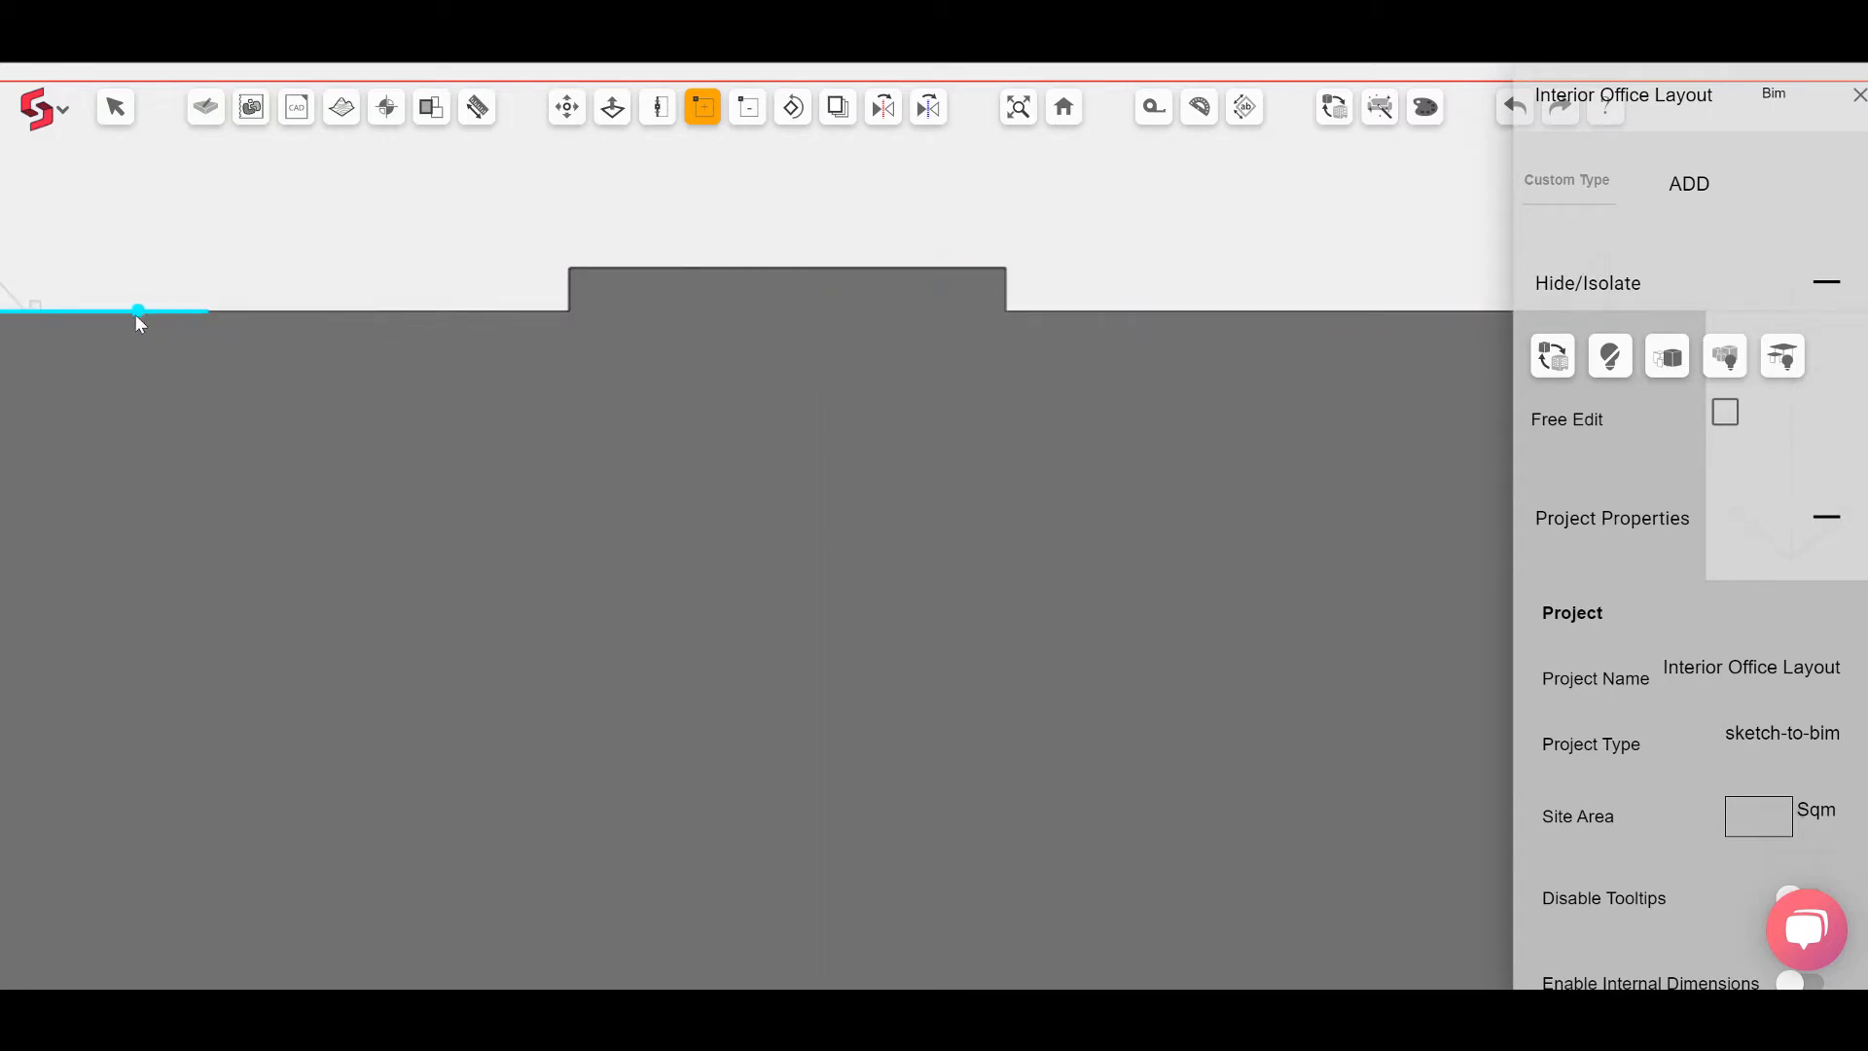
{"action": "left_click", "coordinate": [566, 107]}
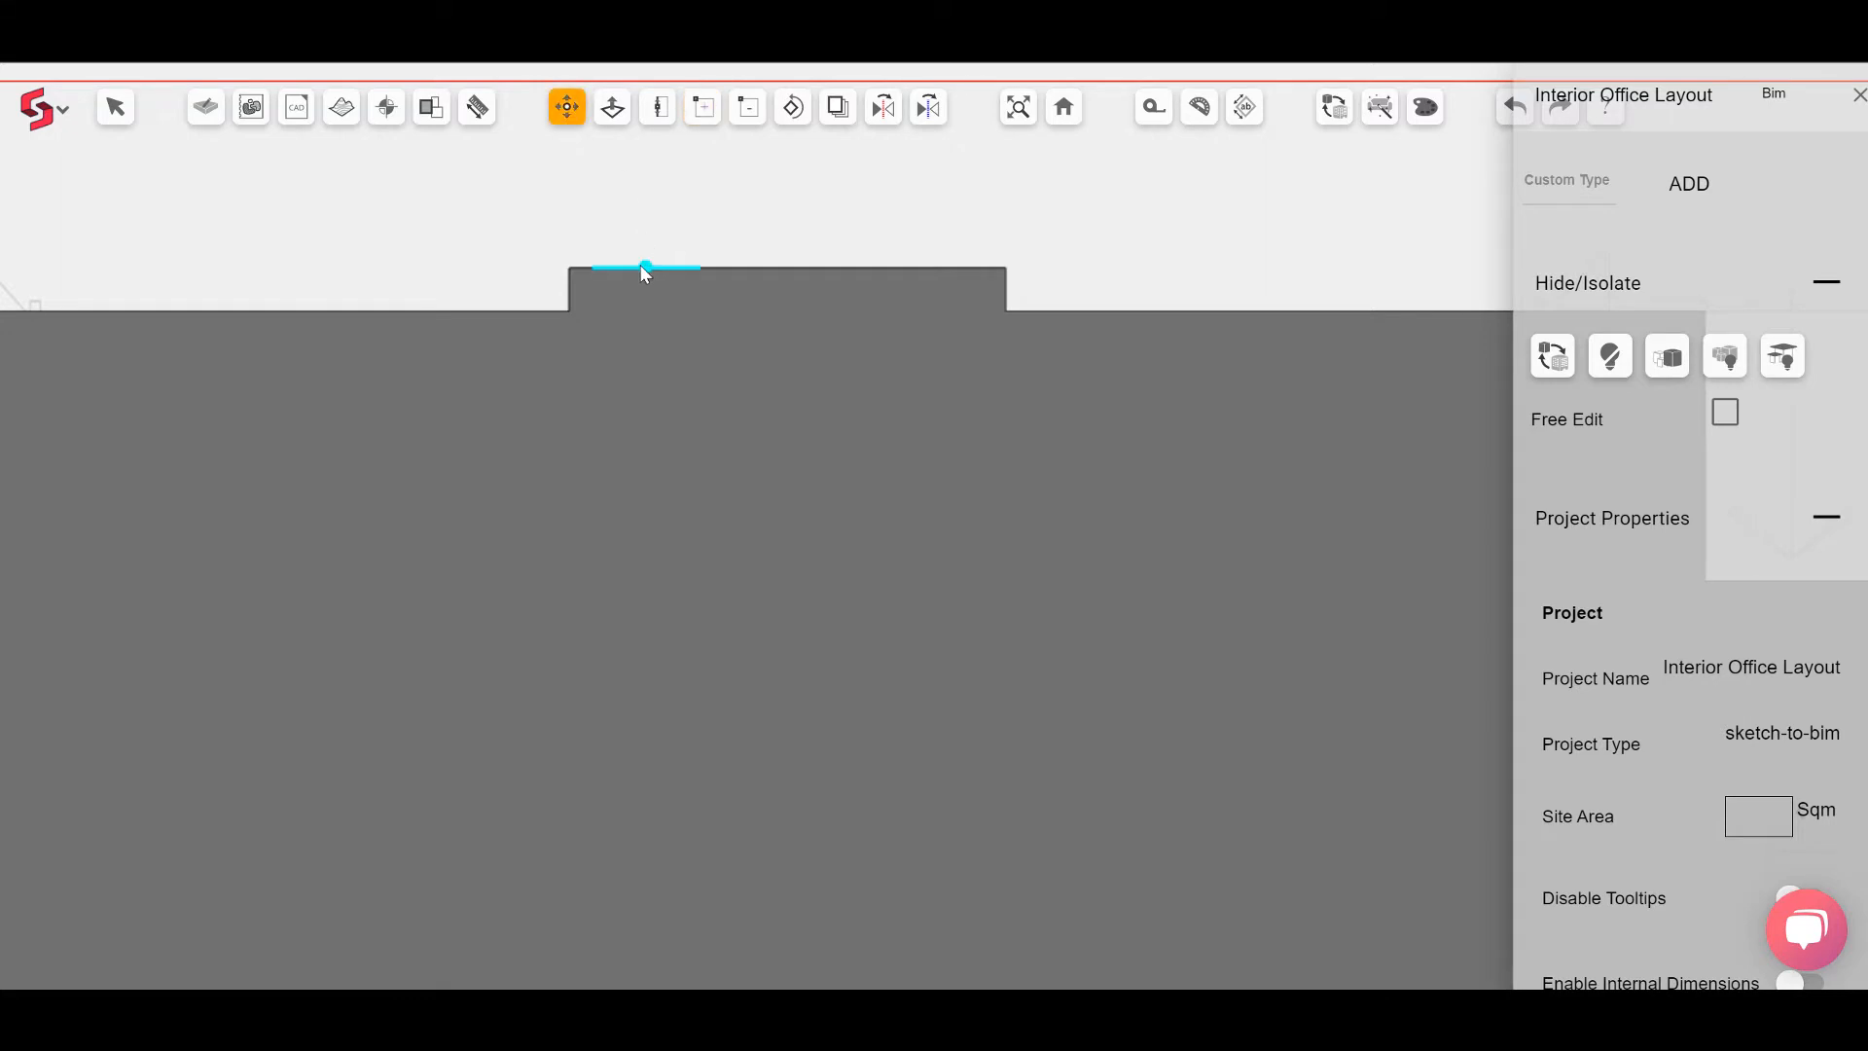
{"action": "left_click_drag", "start_coordinate": [646, 269], "coordinate": [633, 523]}
{"action": "scroll", "coordinate": [636, 530], "scroll_direction": "up", "scroll_amount": 4}
{"action": "left_click_drag", "start_coordinate": [768, 591], "coordinate": [728, 543]}
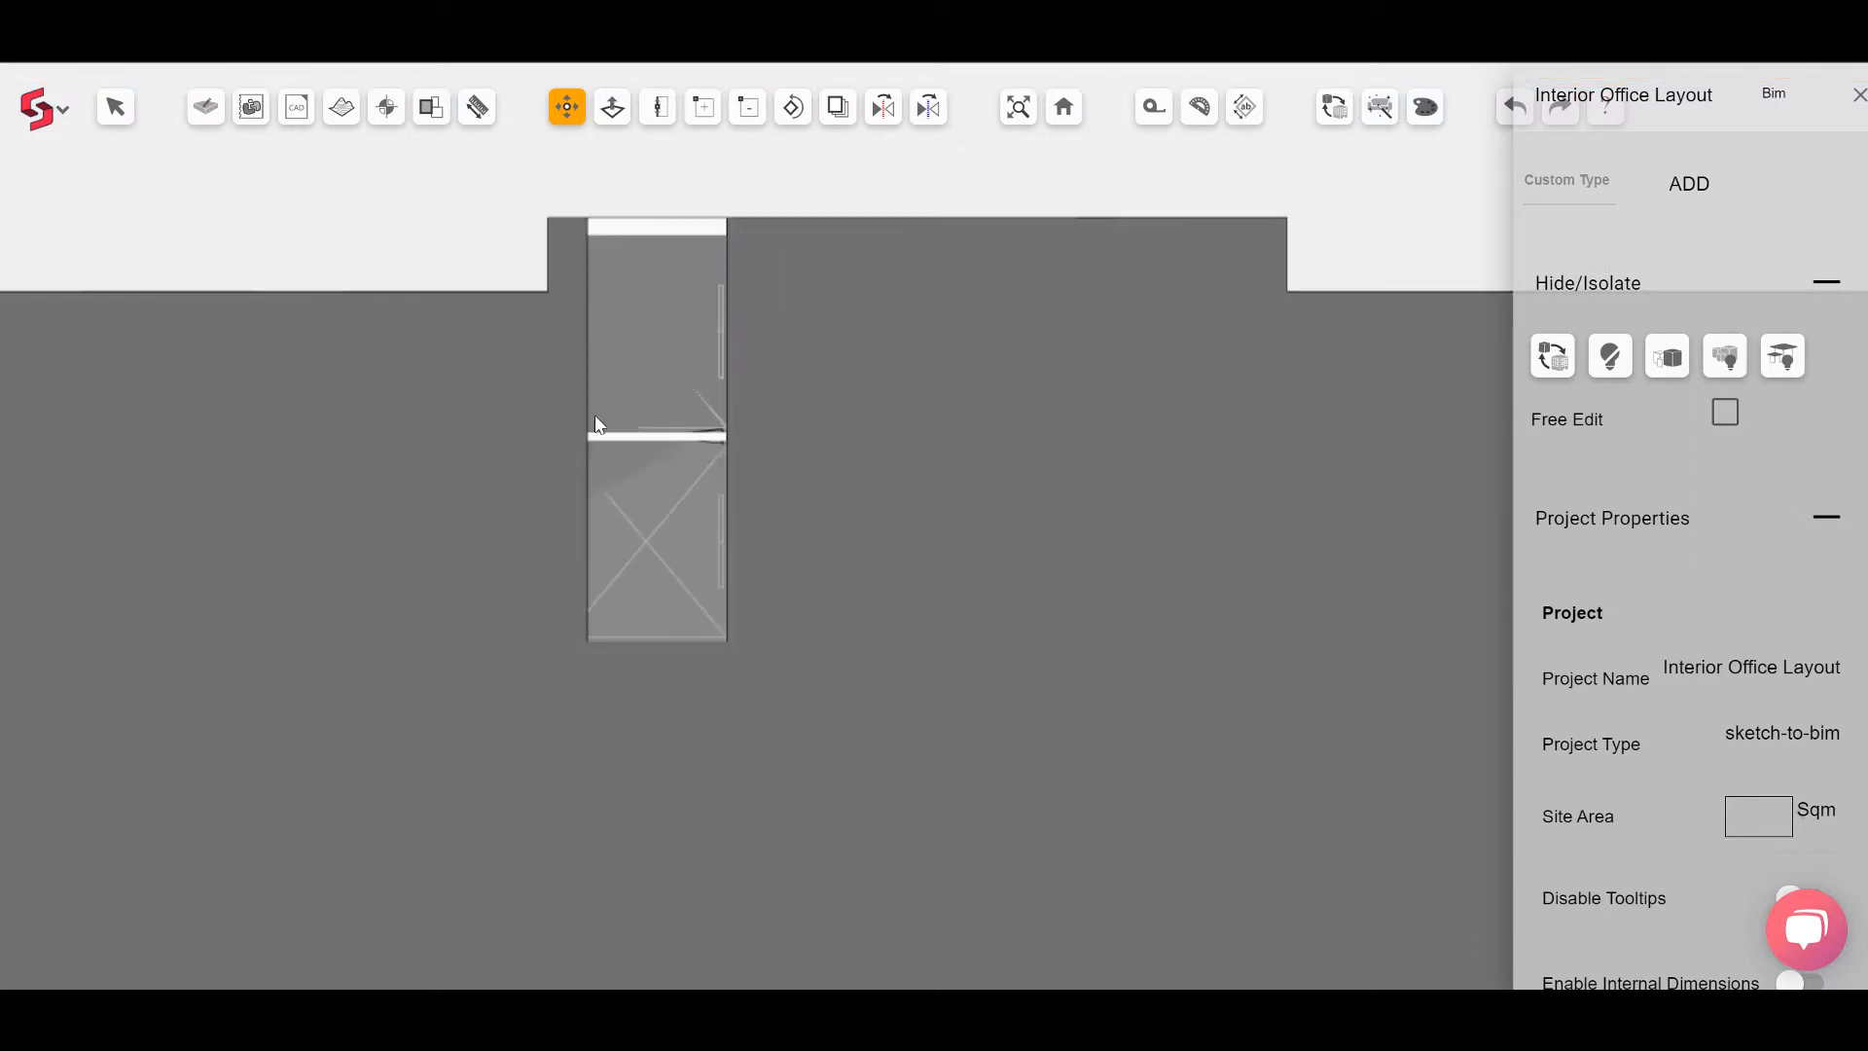
{"action": "mouse_move", "coordinate": [596, 428]}
{"action": "left_mouse_down"}
{"action": "mouse_move", "coordinate": [548, 426]}
{"action": "mouse_move", "coordinate": [563, 420]}
{"action": "left_mouse_up"}
{"action": "left_click_drag", "start_coordinate": [562, 419], "coordinate": [566, 421]}
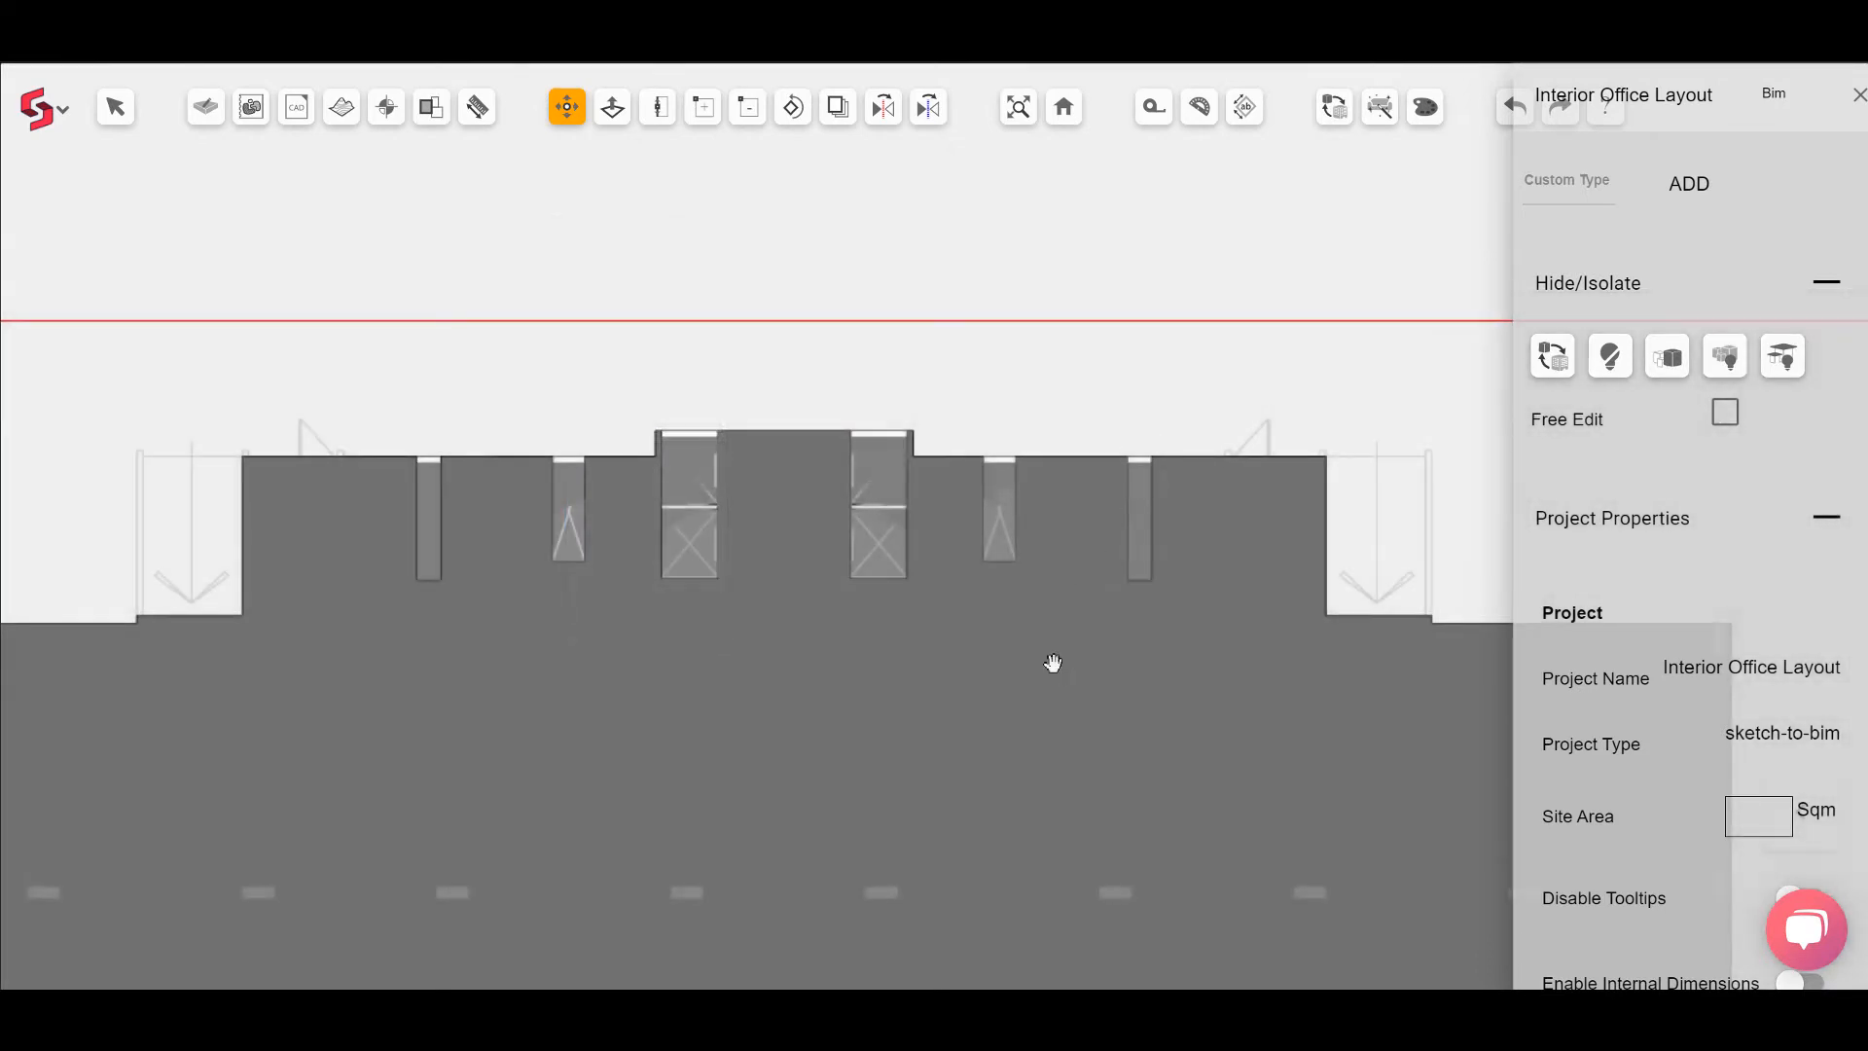
Step: In the 3D view, move the slab opening's inner edge to line up with the wall face below
{"action": "left_click_drag", "start_coordinate": [1053, 663], "coordinate": [1089, 505]}
{"action": "scroll", "coordinate": [1089, 502], "scroll_direction": "up", "scroll_amount": 2}
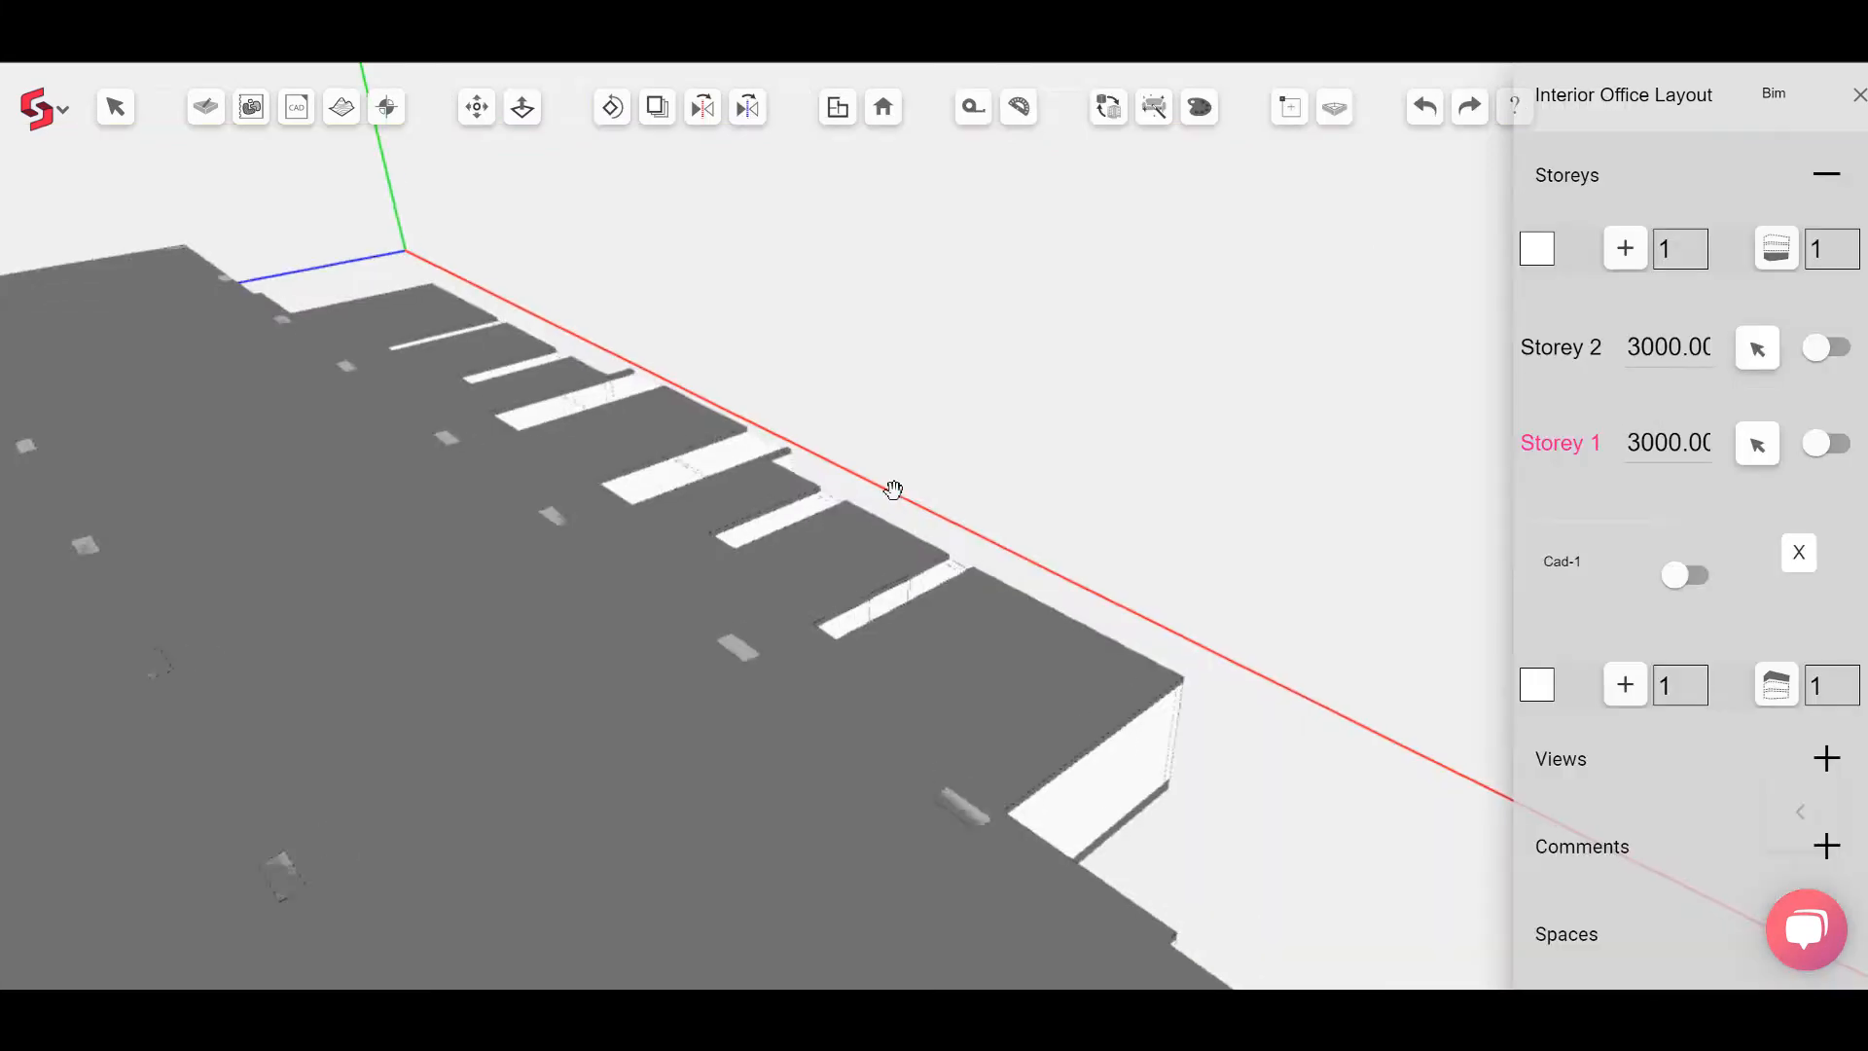
{"action": "middle_click_drag", "start_coordinate": [889, 488], "coordinate": [594, 365]}
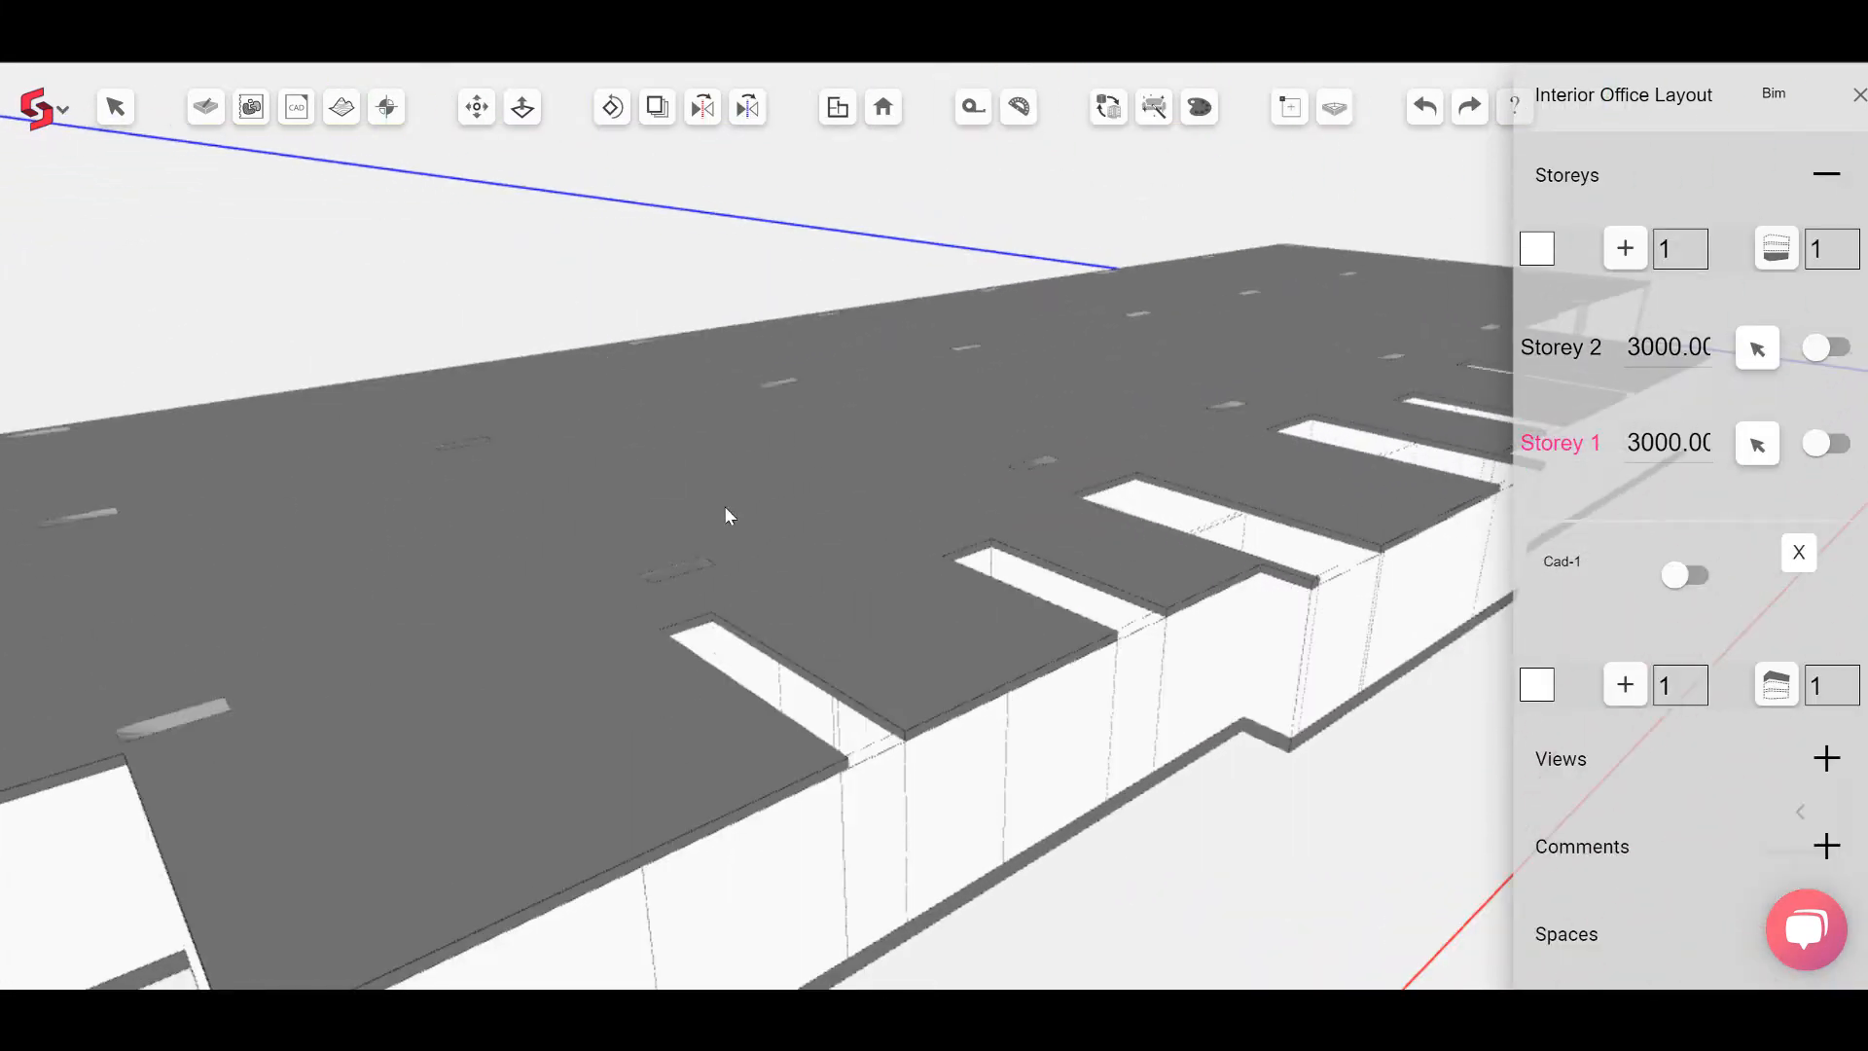
{"action": "left_click", "coordinate": [476, 107]}
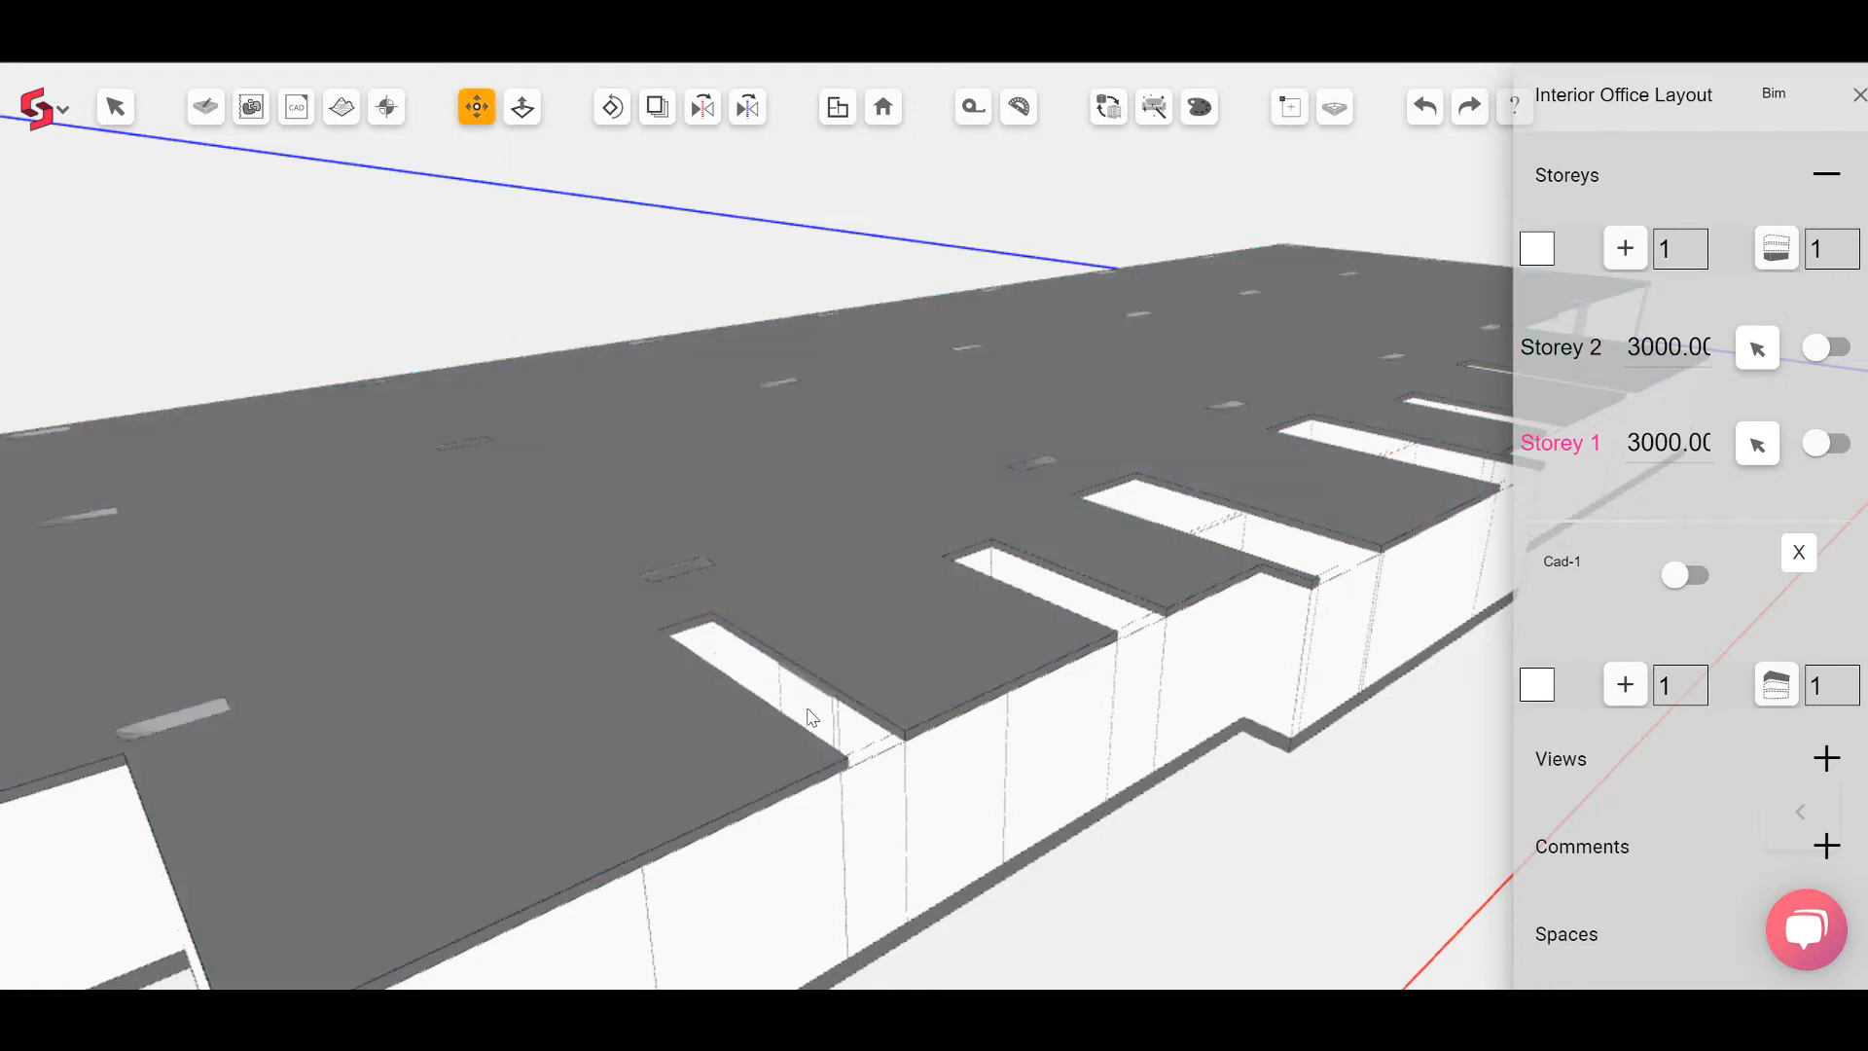
{"action": "scroll", "coordinate": [854, 772], "scroll_direction": "up", "scroll_amount": 3}
{"action": "middle_click_drag", "start_coordinate": [971, 718], "coordinate": [1224, 618]}
{"action": "left_click", "coordinate": [1225, 615]}
{"action": "scroll", "coordinate": [798, 541], "scroll_direction": "up", "scroll_amount": 3}
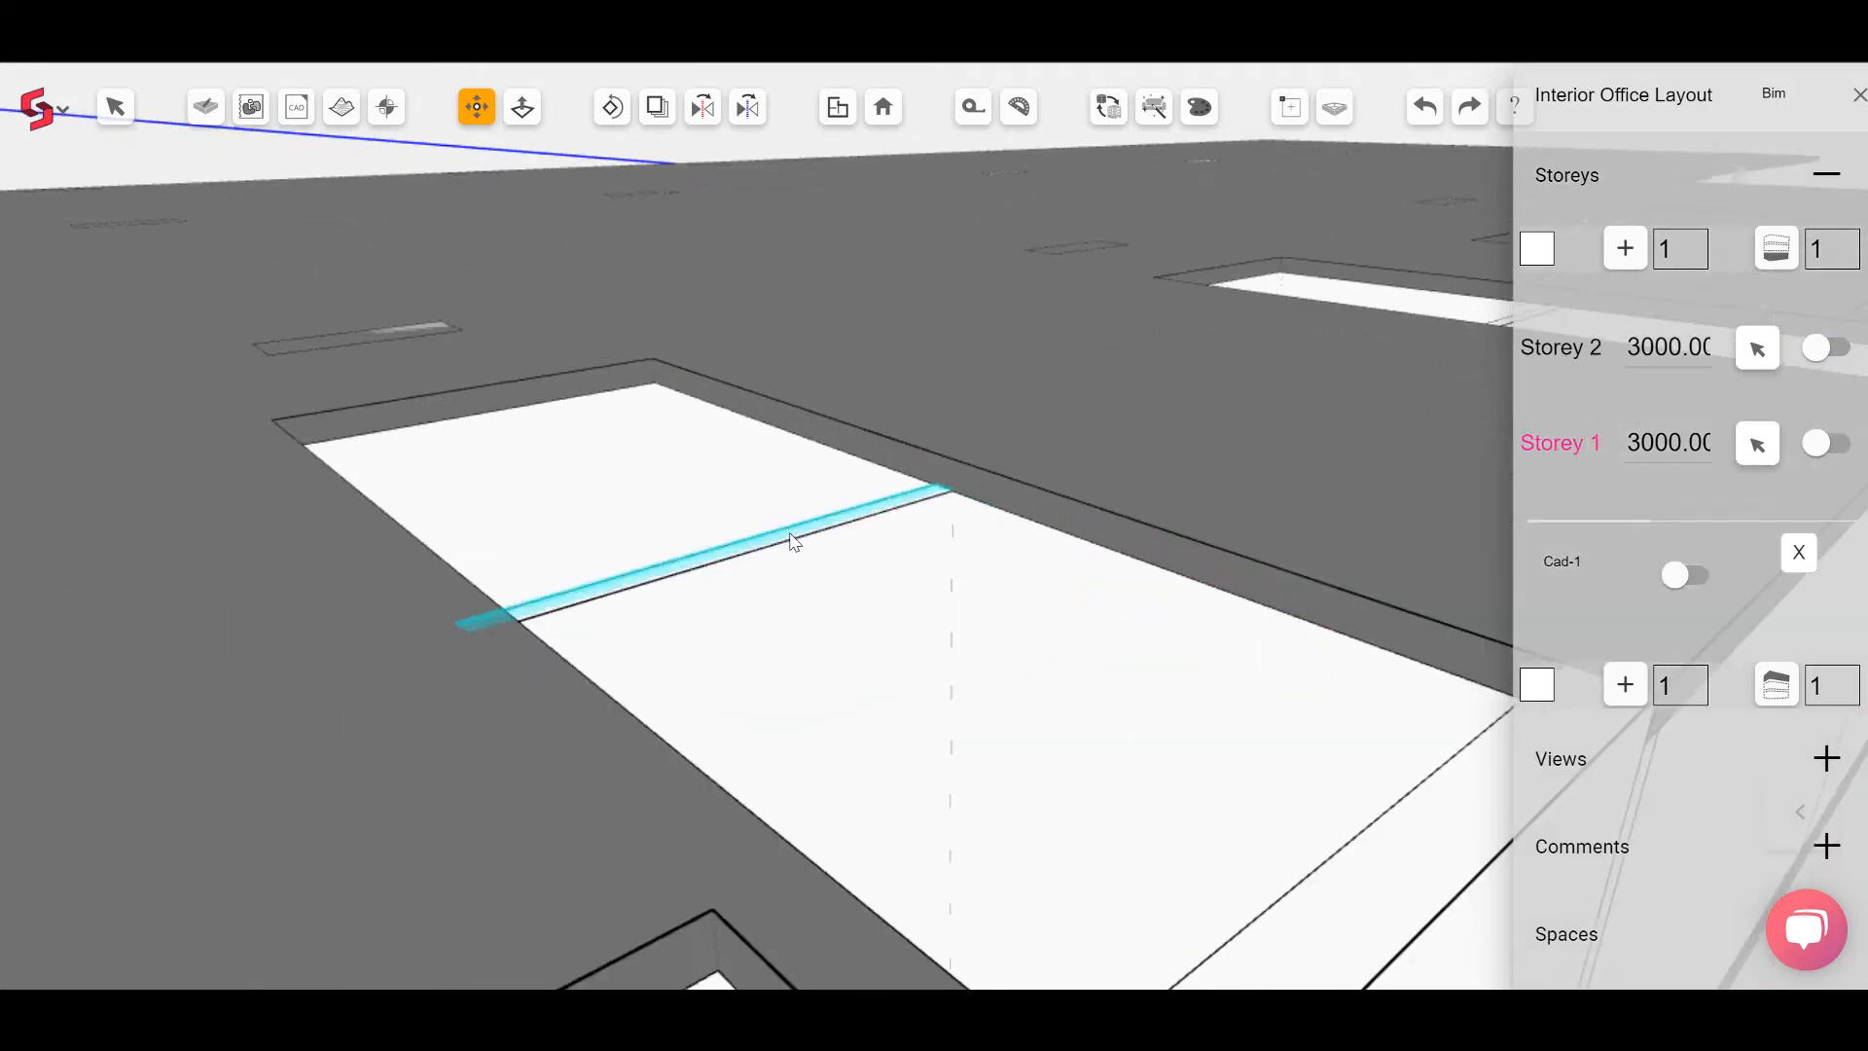
{"action": "left_click", "coordinate": [797, 542]}
{"action": "left_click", "coordinate": [954, 474]}
Step: Move the same slab opening edge again to sit flush with the wall
{"action": "scroll", "coordinate": [542, 675], "scroll_direction": "down", "scroll_amount": 4}
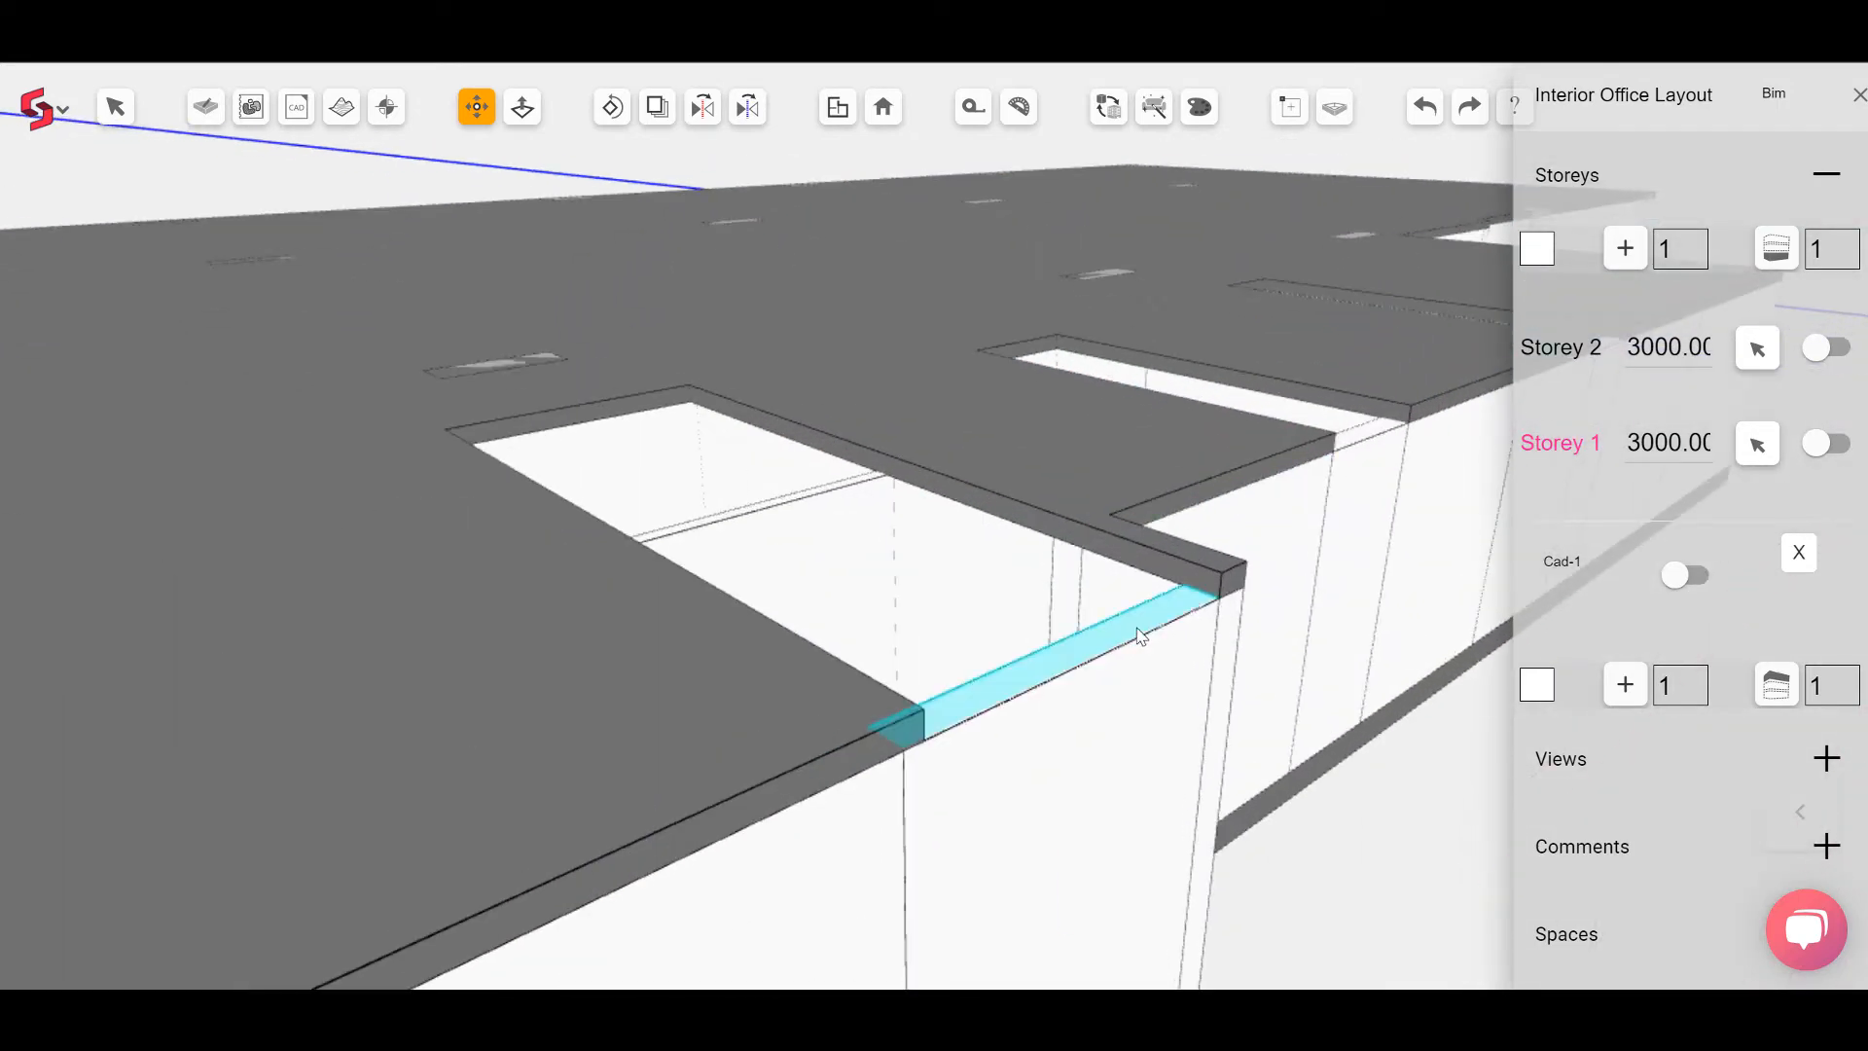
{"action": "scroll", "coordinate": [720, 533], "scroll_direction": "up", "scroll_amount": 3}
{"action": "scroll", "coordinate": [693, 534], "scroll_direction": "up", "scroll_amount": 1}
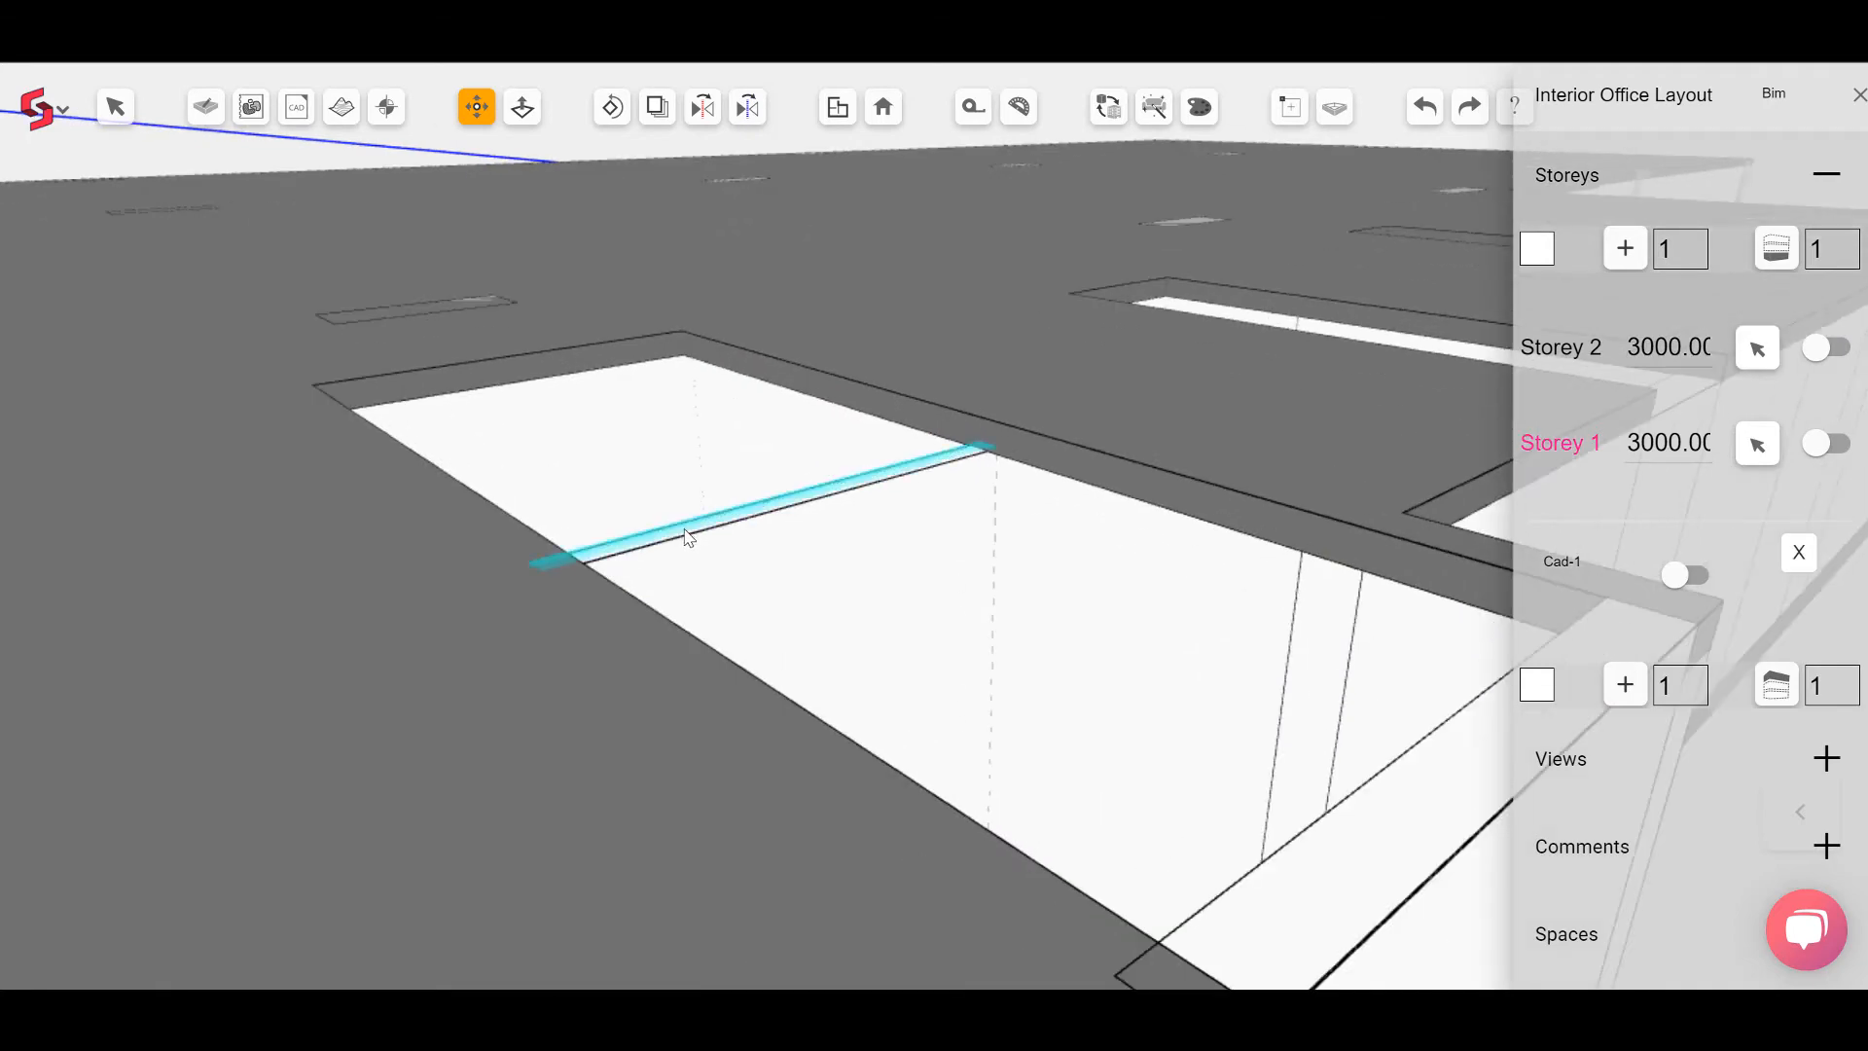
{"action": "left_click", "coordinate": [690, 537]}
{"action": "left_click", "coordinate": [993, 420]}
Step: Move the slab edge at the opening's corner onto the wall below and return to the plan
{"action": "scroll", "coordinate": [591, 785], "scroll_direction": "down", "scroll_amount": 4}
{"action": "scroll", "coordinate": [1183, 579], "scroll_direction": "up", "scroll_amount": 4}
{"action": "left_click", "coordinate": [1172, 617]}
{"action": "scroll", "coordinate": [1238, 568], "scroll_direction": "up", "scroll_amount": 1}
{"action": "left_click", "coordinate": [1238, 568]}
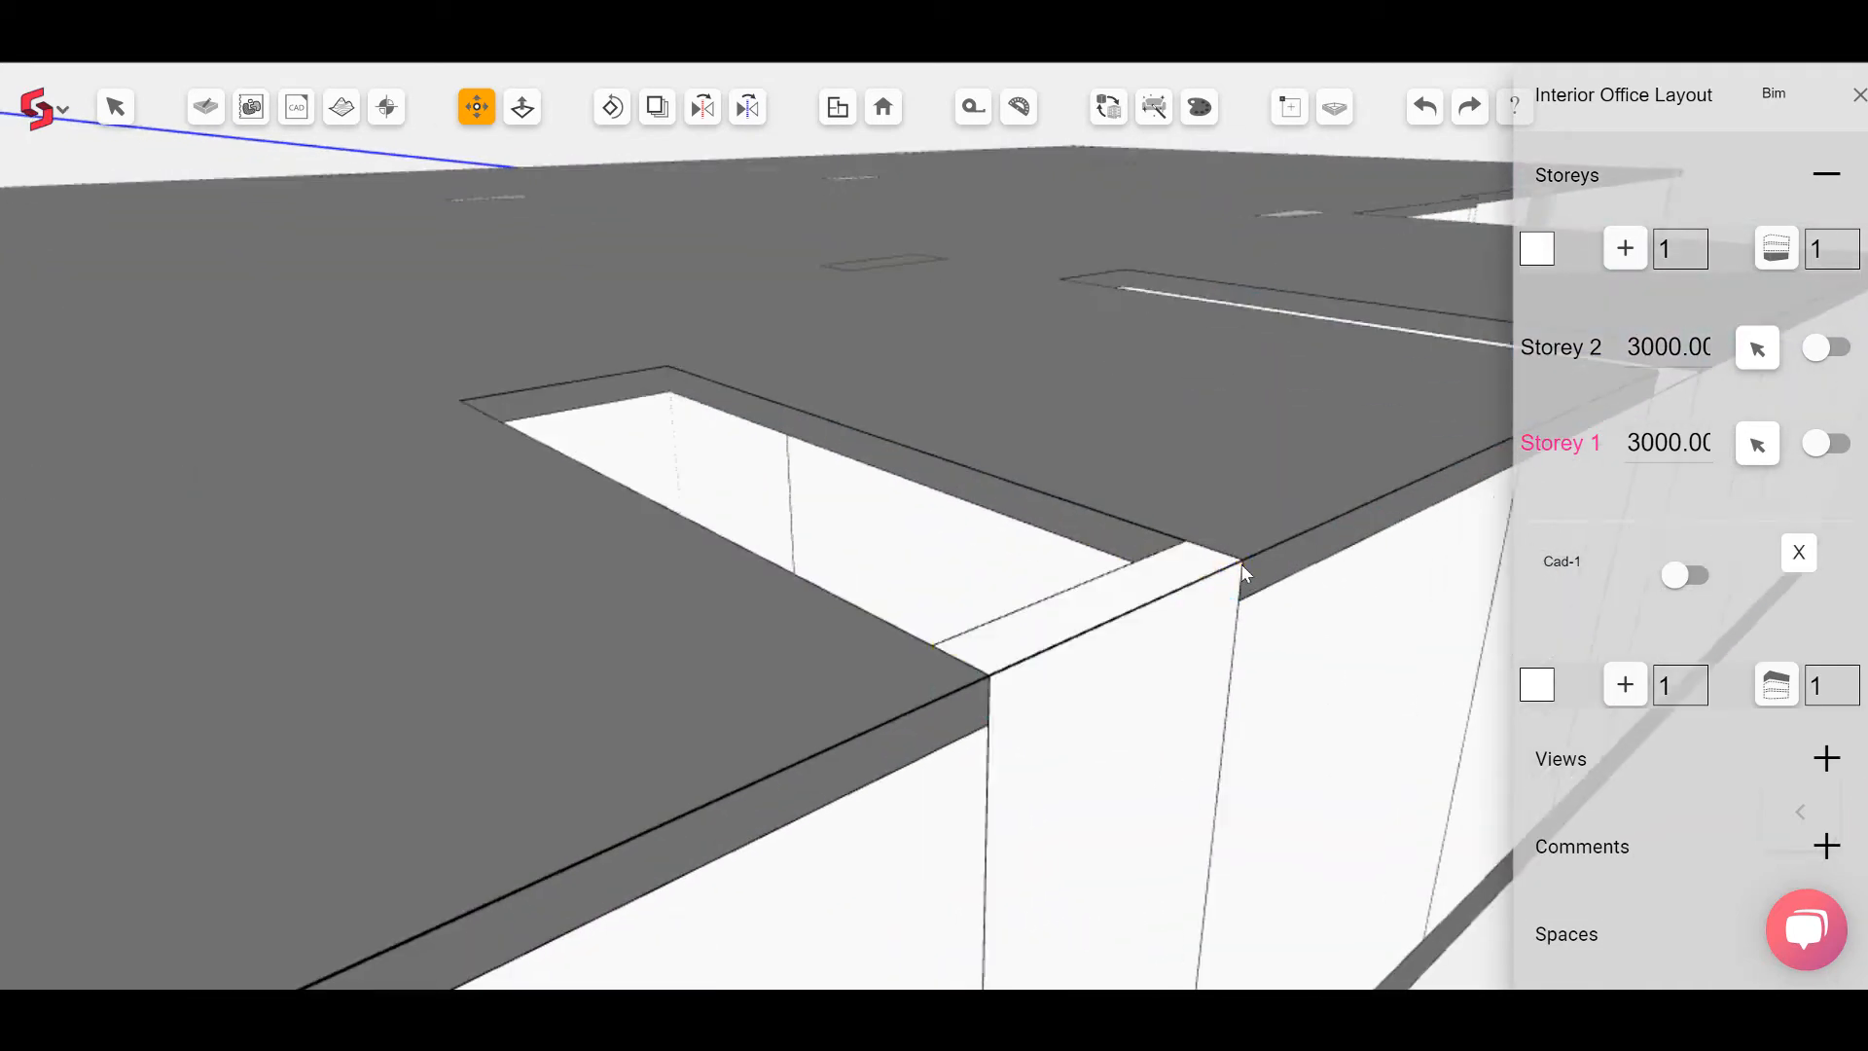
{"action": "scroll", "coordinate": [1228, 574], "scroll_direction": "down", "scroll_amount": 4}
{"action": "scroll", "coordinate": [1339, 502], "scroll_direction": "up", "scroll_amount": 3}
{"action": "scroll", "coordinate": [1277, 532], "scroll_direction": "down", "scroll_amount": 2}
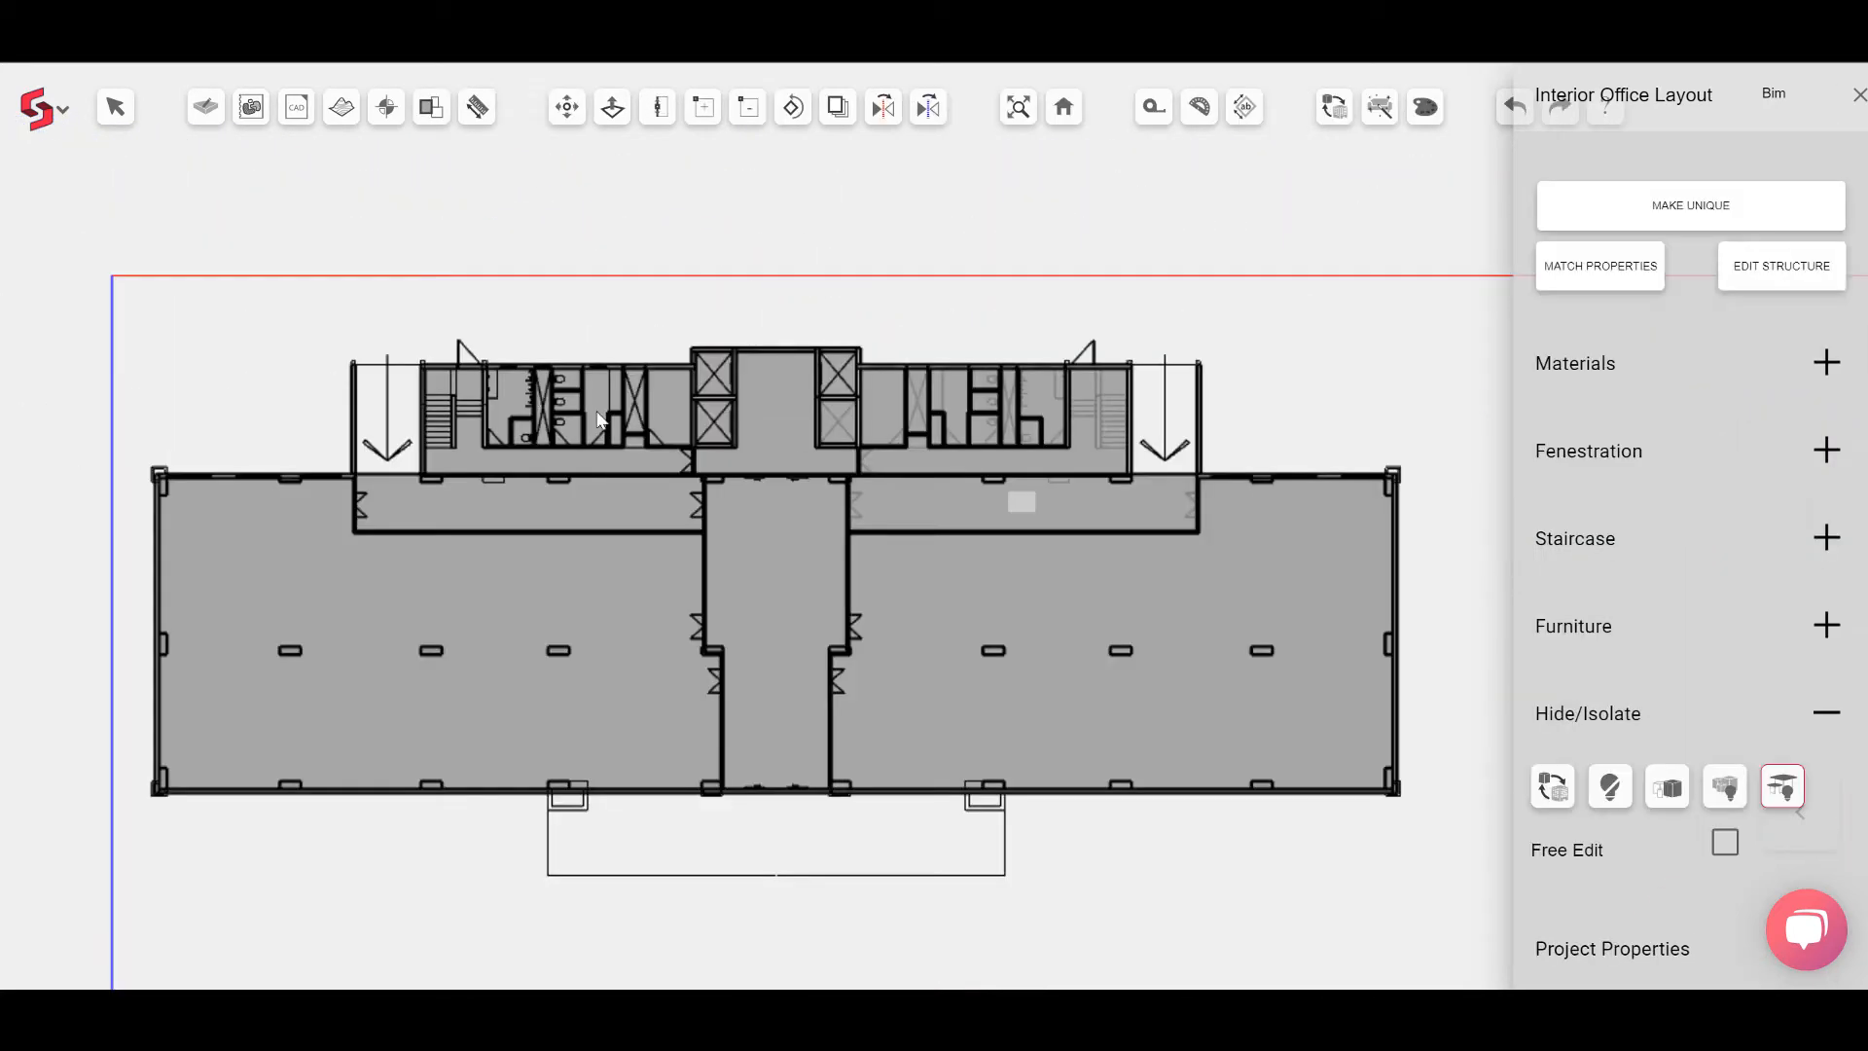
Step: Place a Swing-Single shutter door in the toilet block's corridor wall at a 615 mm offset
{"action": "scroll", "coordinate": [483, 366], "scroll_direction": "up", "scroll_amount": 4}
{"action": "left_click_drag", "start_coordinate": [483, 365], "coordinate": [850, 408]}
{"action": "scroll", "coordinate": [708, 367], "scroll_direction": "up", "scroll_amount": 3}
{"action": "left_click_drag", "start_coordinate": [707, 367], "coordinate": [861, 415]}
{"action": "left_click", "coordinate": [1827, 449]}
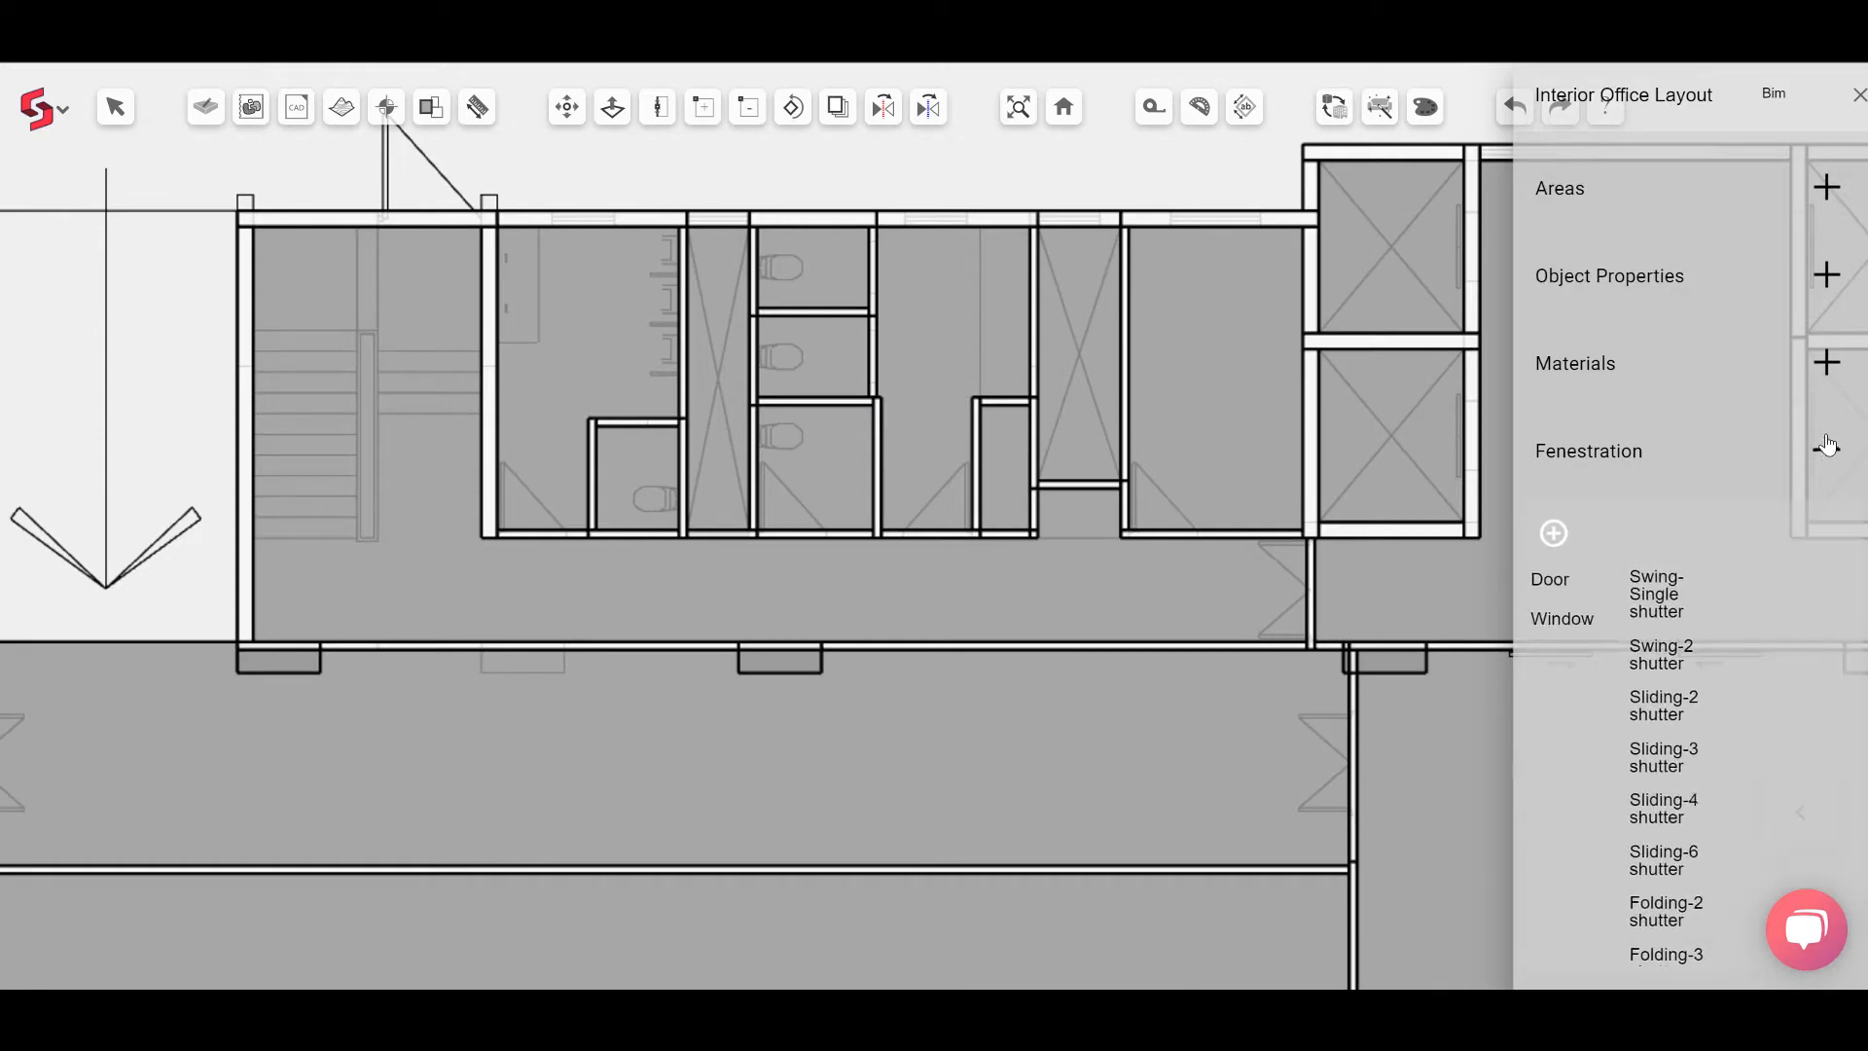
{"action": "left_click", "coordinate": [1557, 581]}
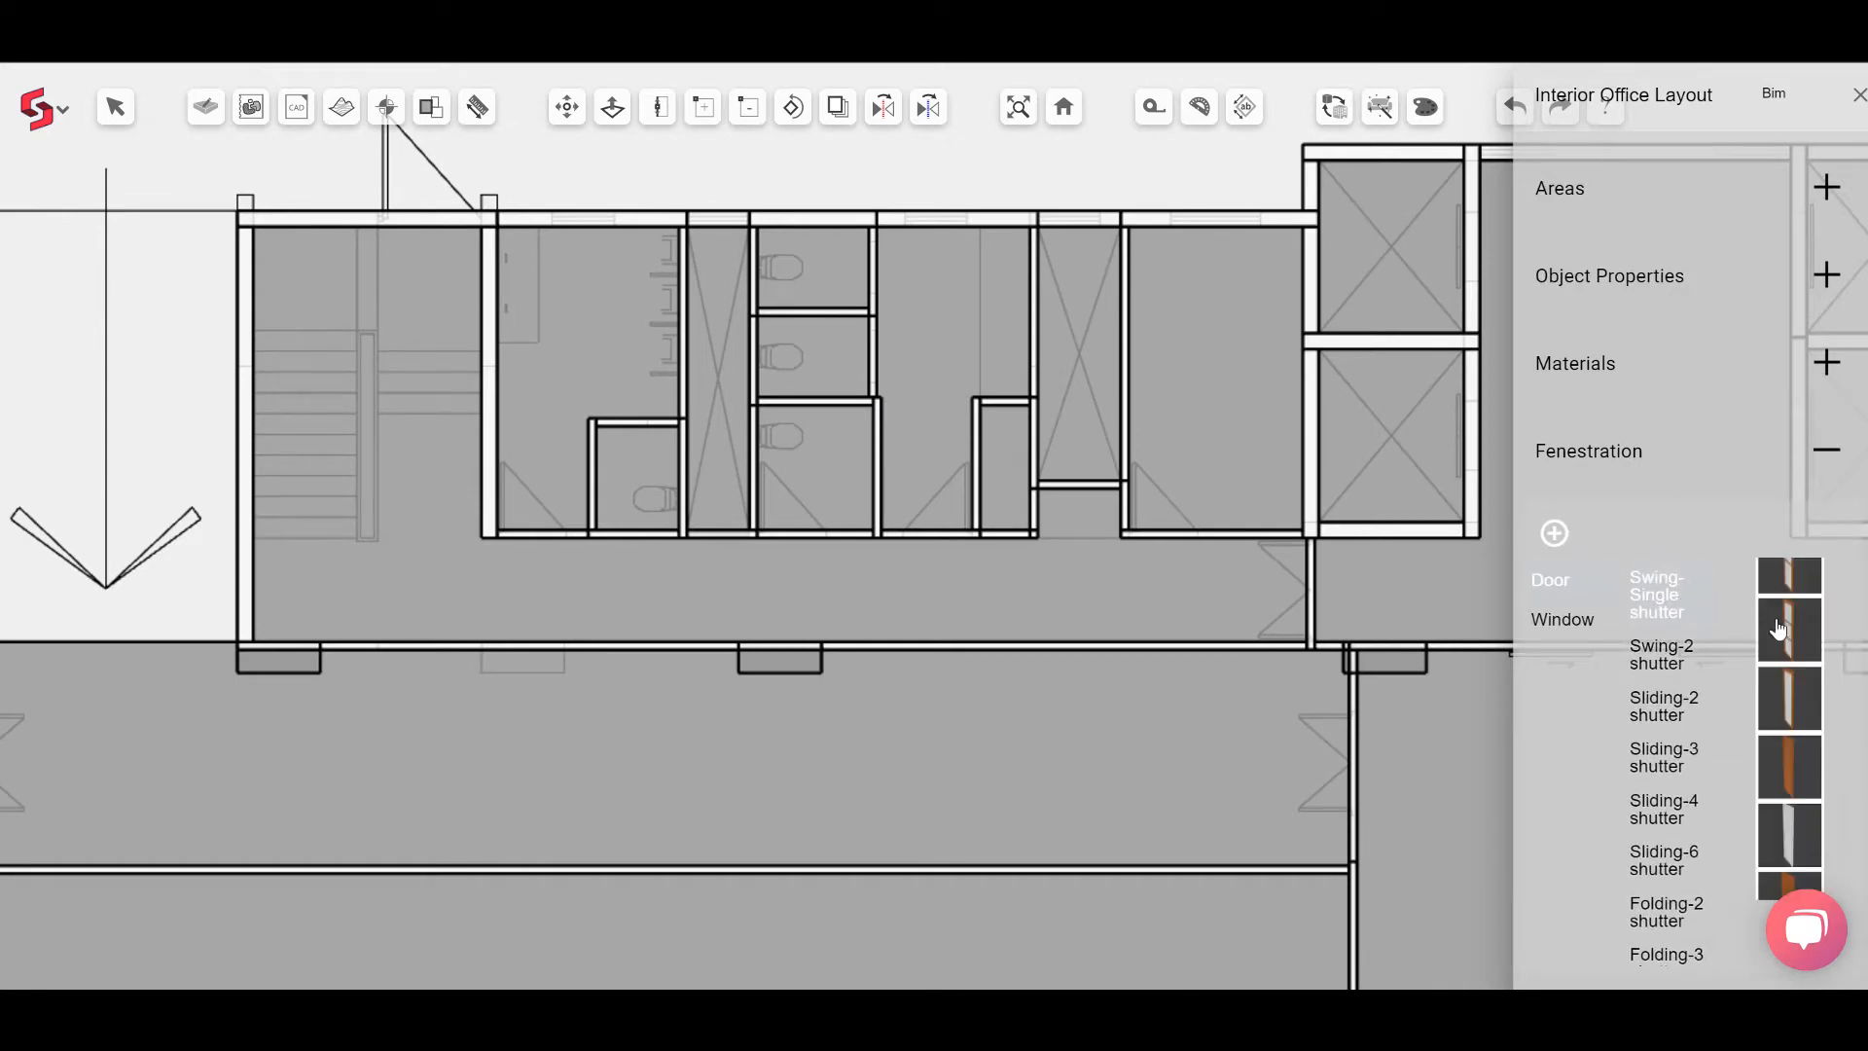
{"action": "scroll", "coordinate": [1777, 632], "scroll_direction": "down", "scroll_amount": 1}
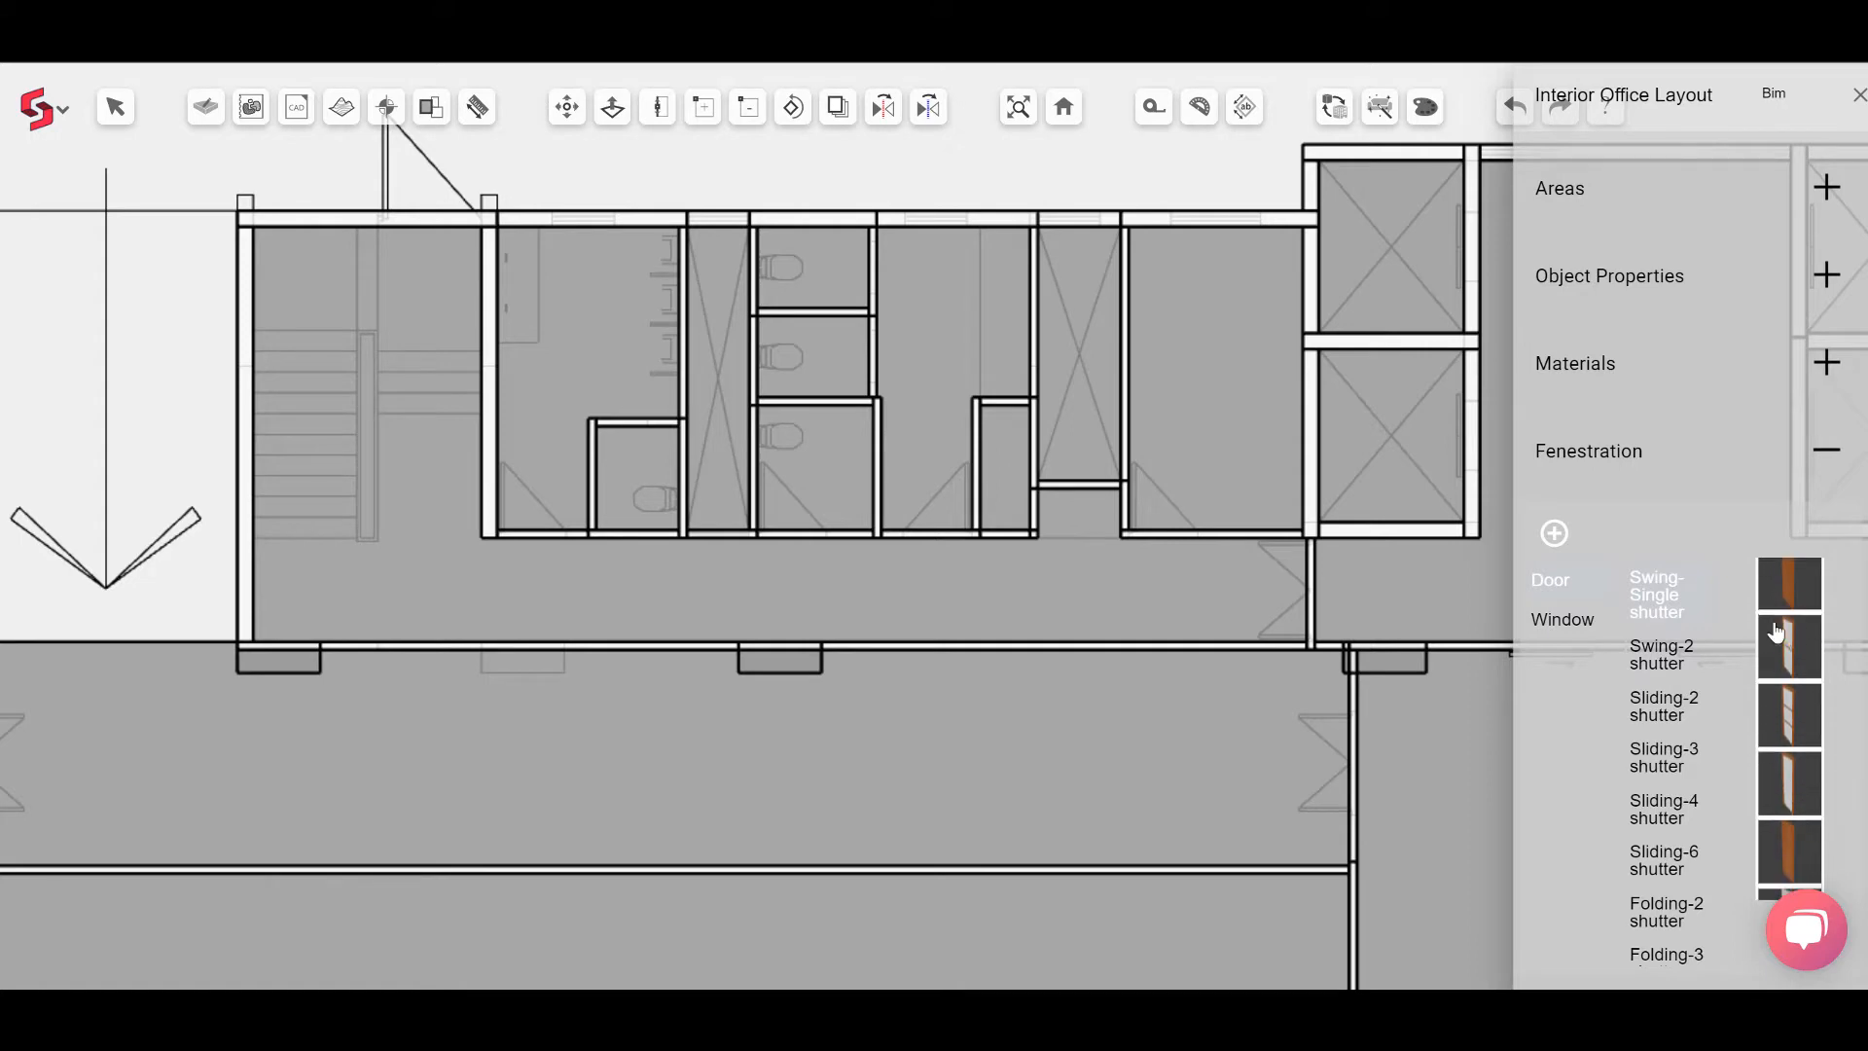
{"action": "scroll", "coordinate": [1777, 632], "scroll_direction": "up", "scroll_amount": 1}
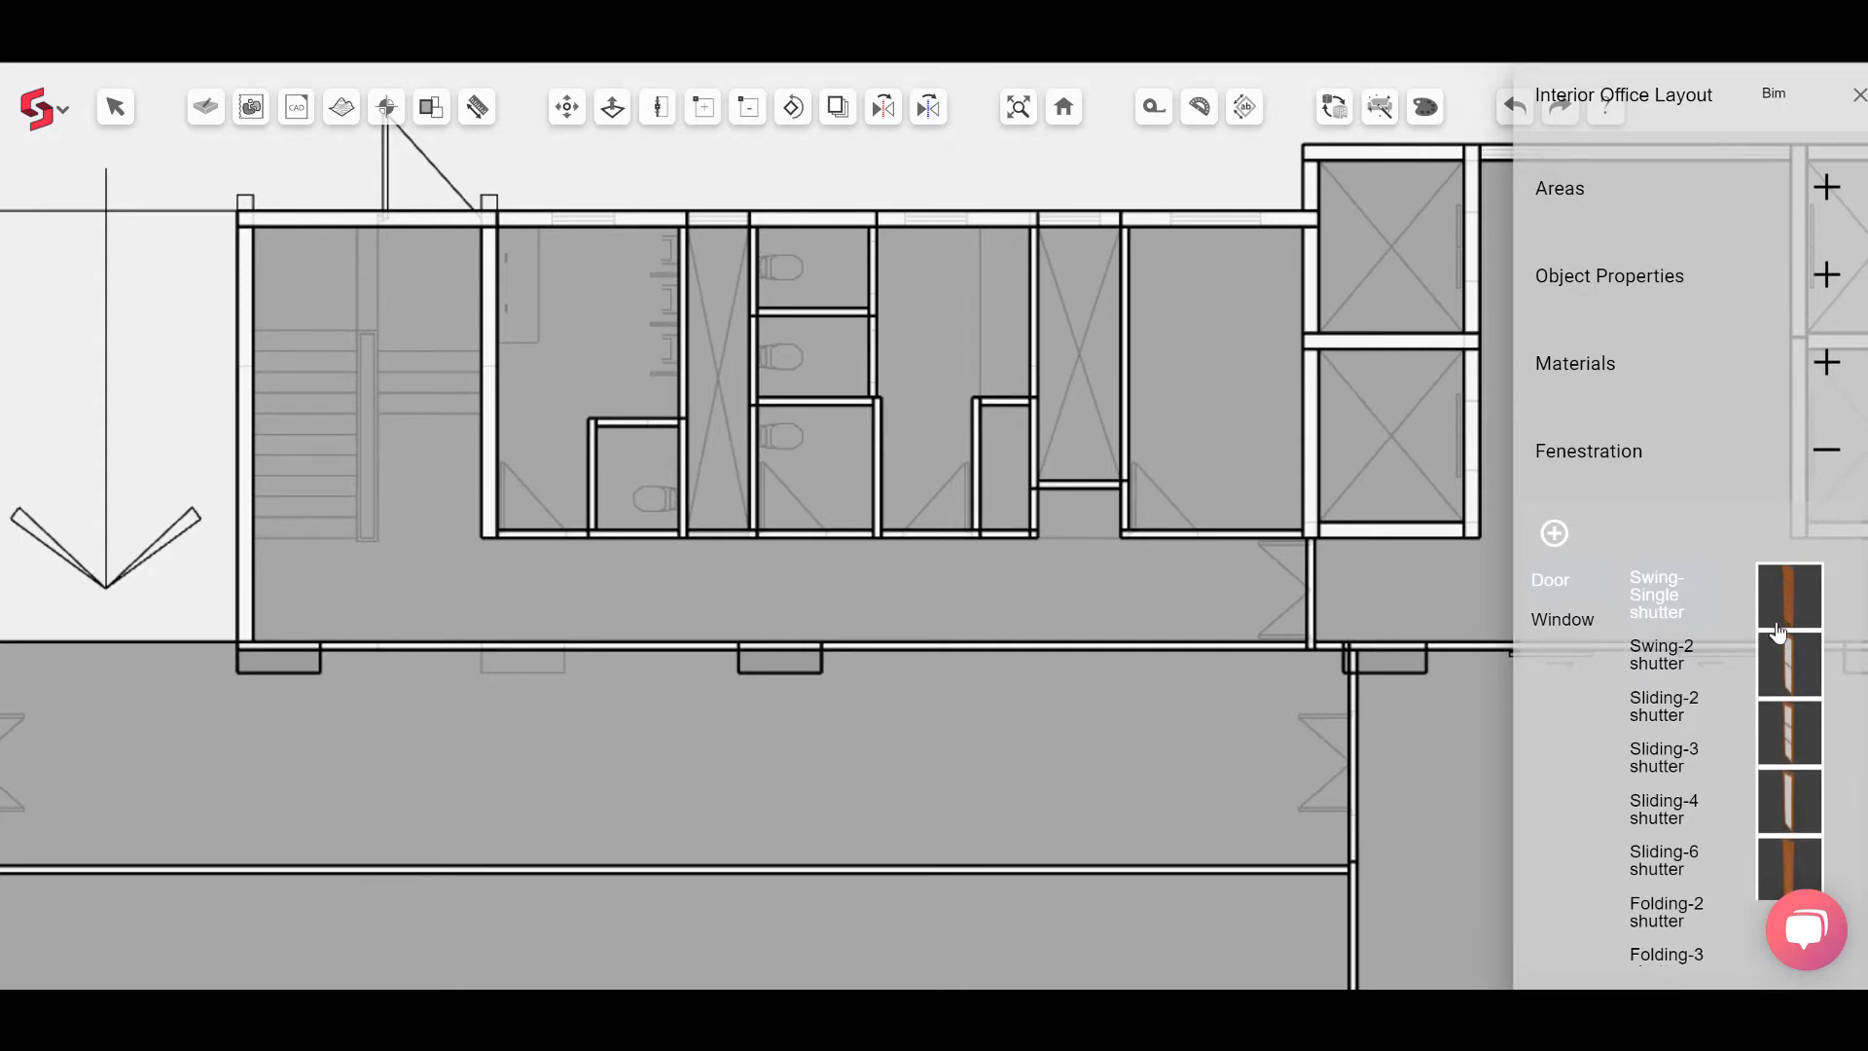
{"action": "scroll", "coordinate": [1779, 634], "scroll_direction": "down", "scroll_amount": 1}
{"action": "scroll", "coordinate": [1779, 632], "scroll_direction": "up", "scroll_amount": 1}
{"action": "scroll", "coordinate": [1779, 633], "scroll_direction": "down", "scroll_amount": 1}
{"action": "scroll", "coordinate": [1779, 632], "scroll_direction": "down", "scroll_amount": 1}
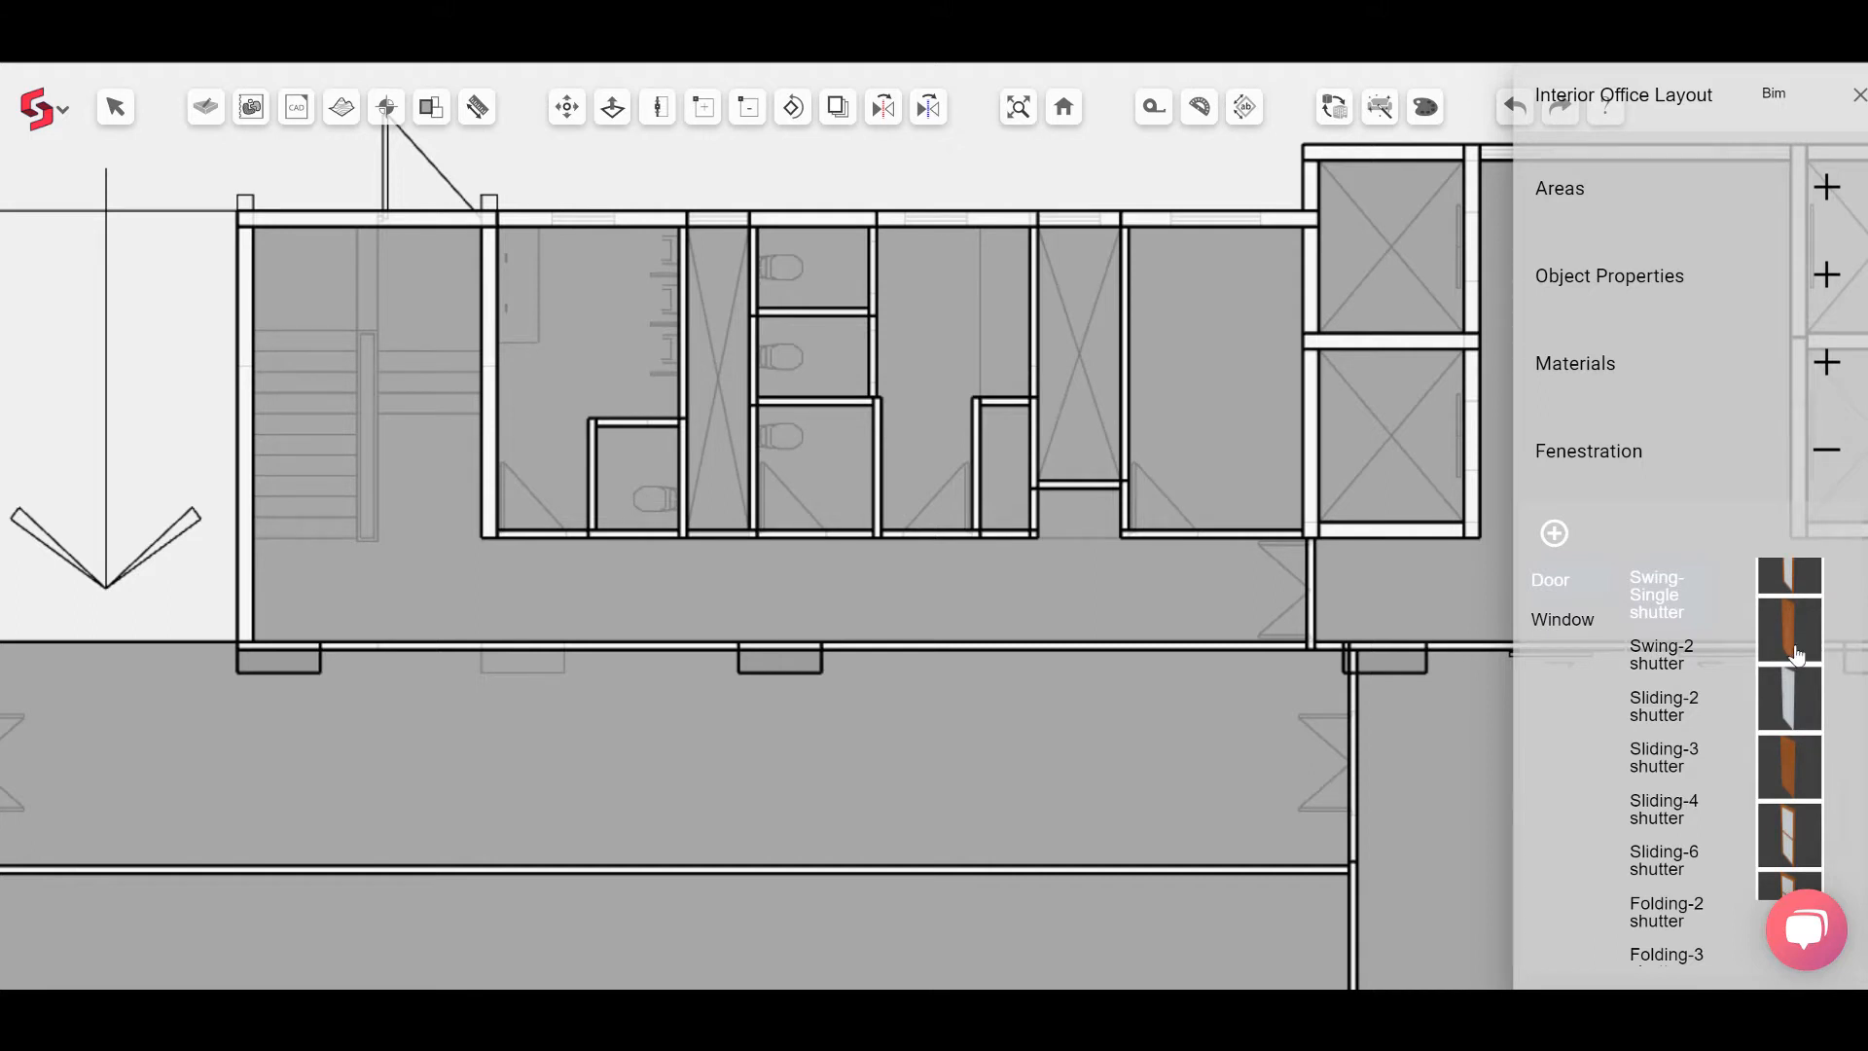
{"action": "left_click", "coordinate": [1797, 639]}
{"action": "scroll", "coordinate": [1196, 517], "scroll_direction": "up", "scroll_amount": 3}
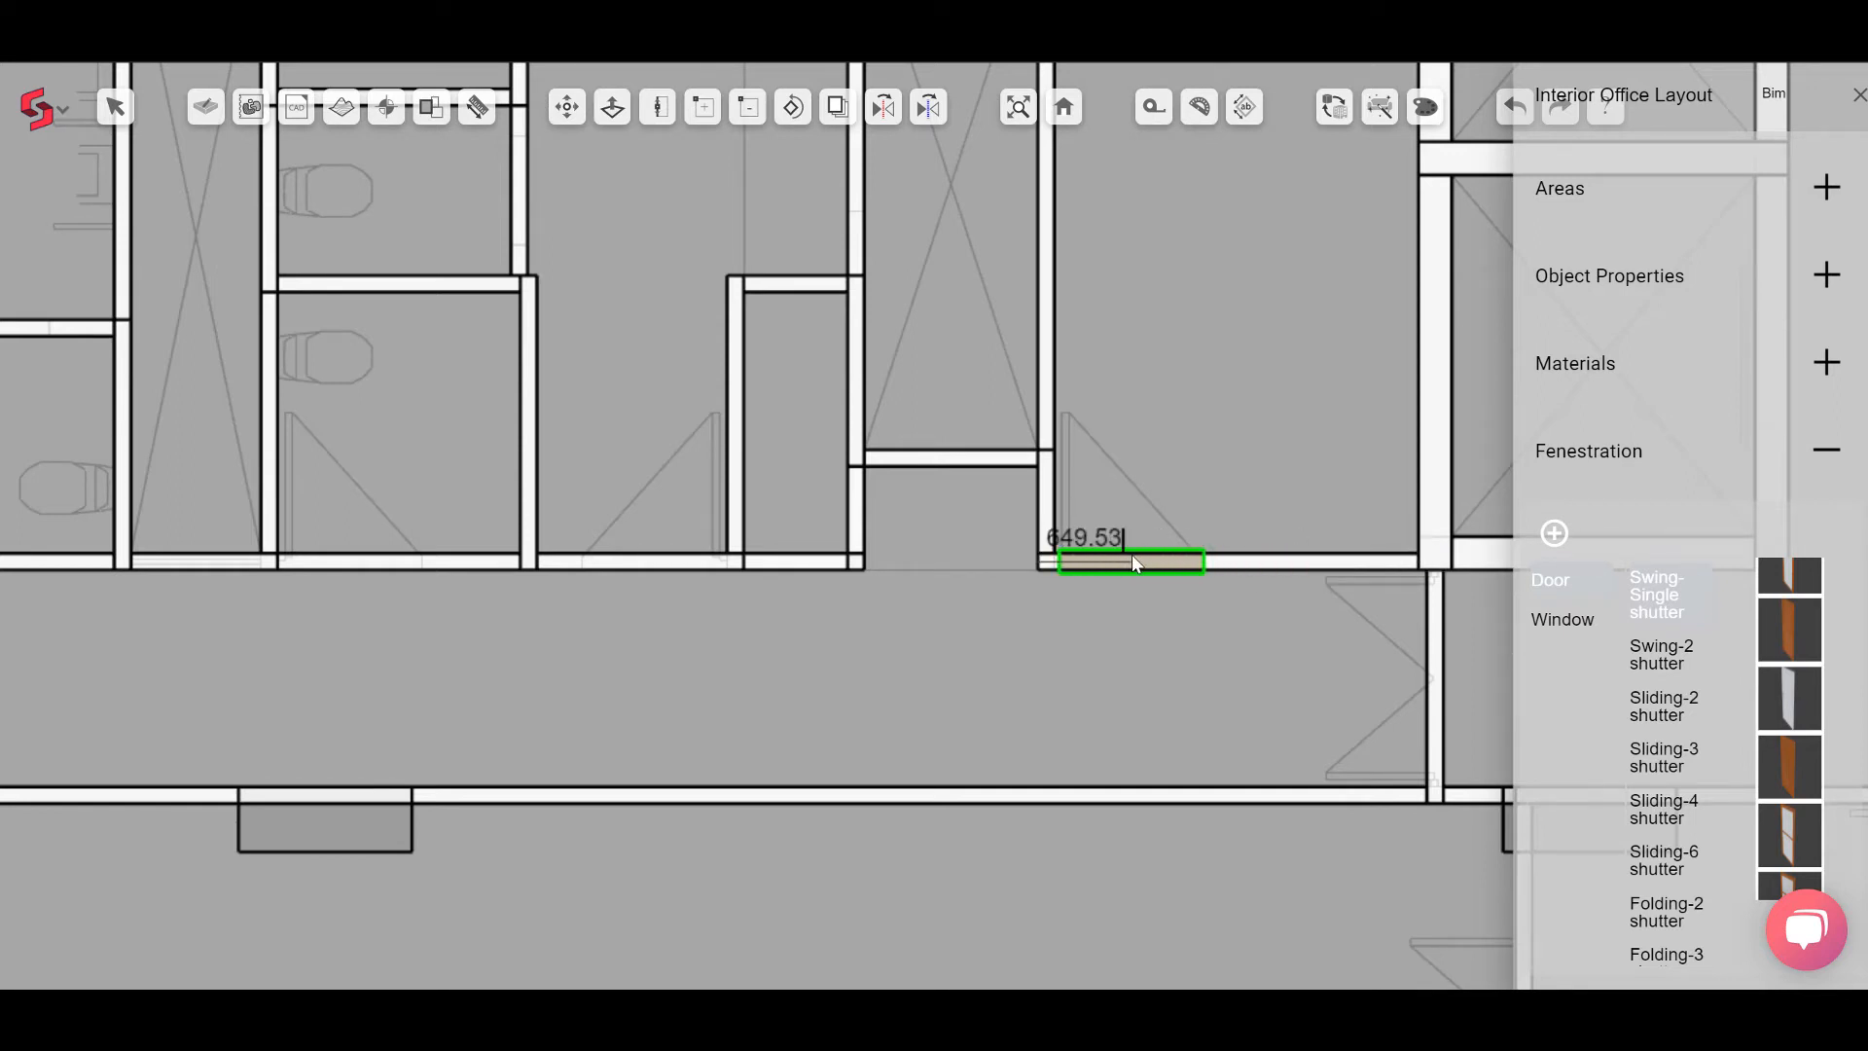
{"action": "type", "text": "615"}
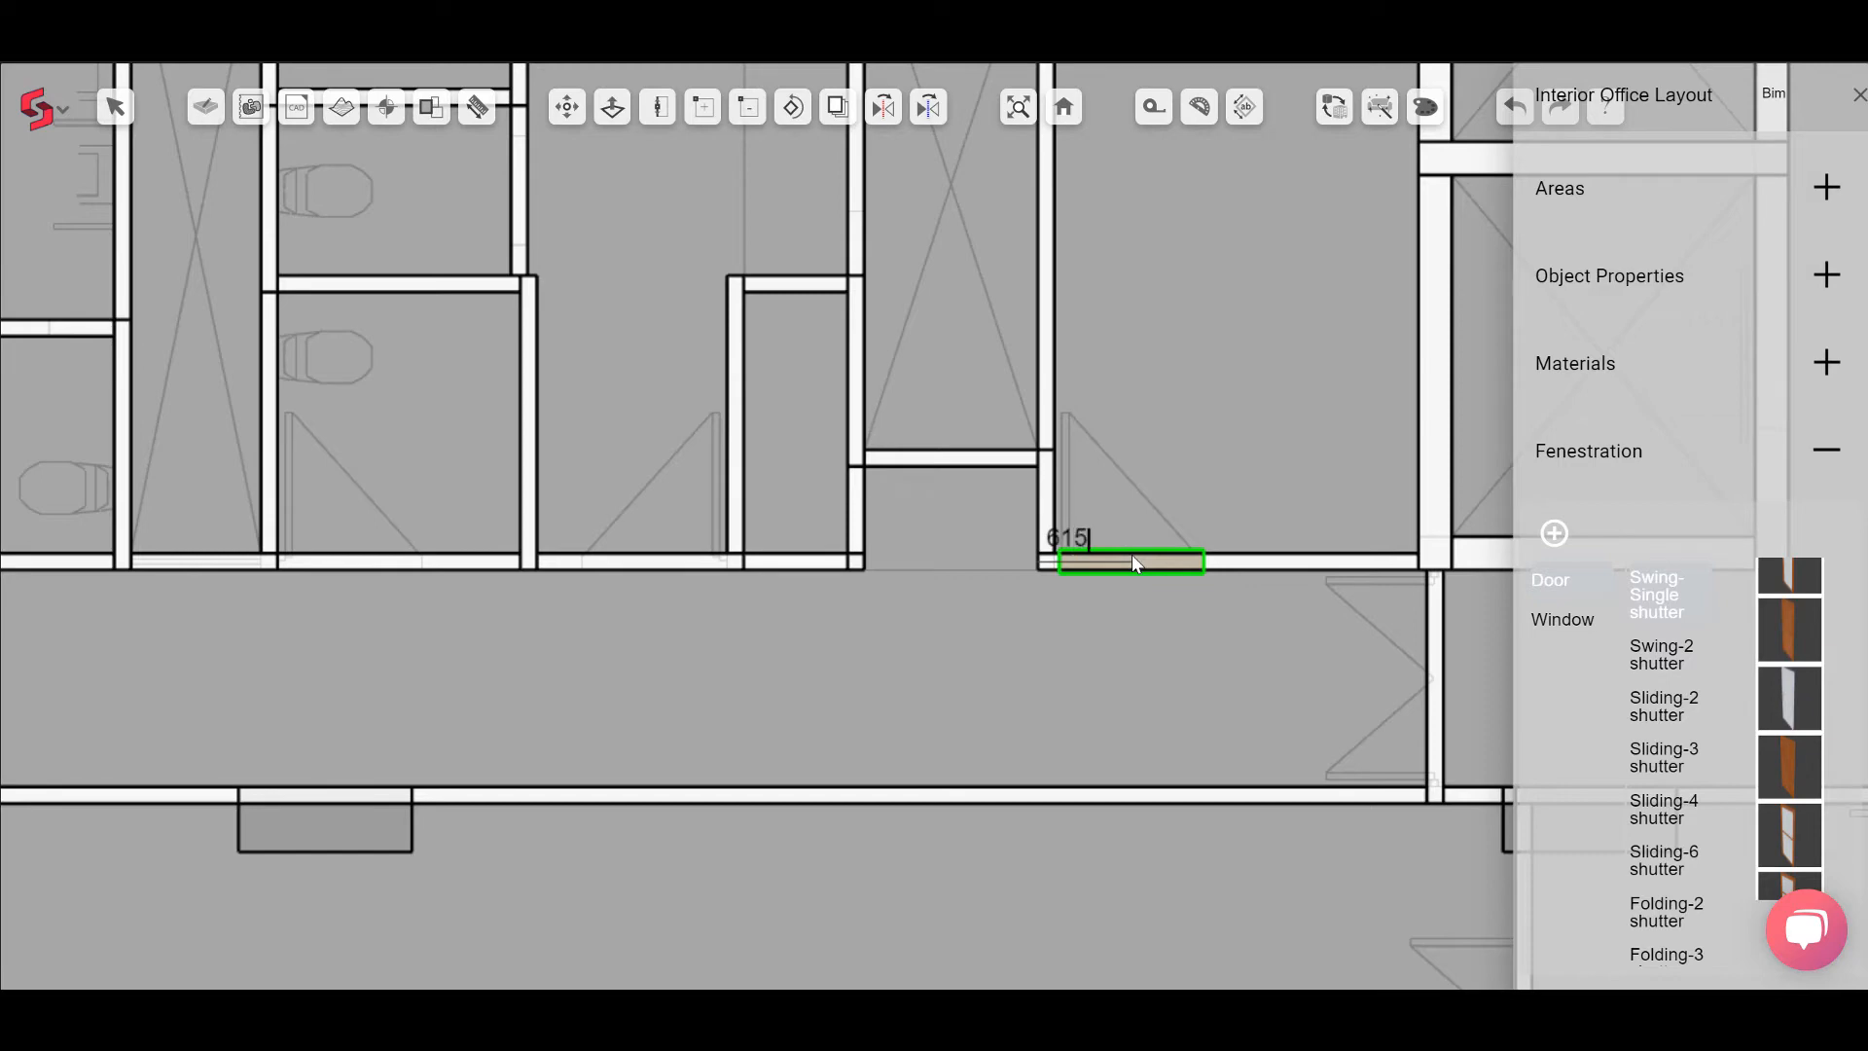
{"action": "key", "text": "Return"}
Step: Place a second Swing-Single shutter door at 615 mm in the neighbouring toilet's corridor wall
{"action": "scroll", "coordinate": [1078, 608], "scroll_direction": "down", "scroll_amount": 3}
{"action": "middle_click_drag", "start_coordinate": [914, 599], "coordinate": [1086, 599]}
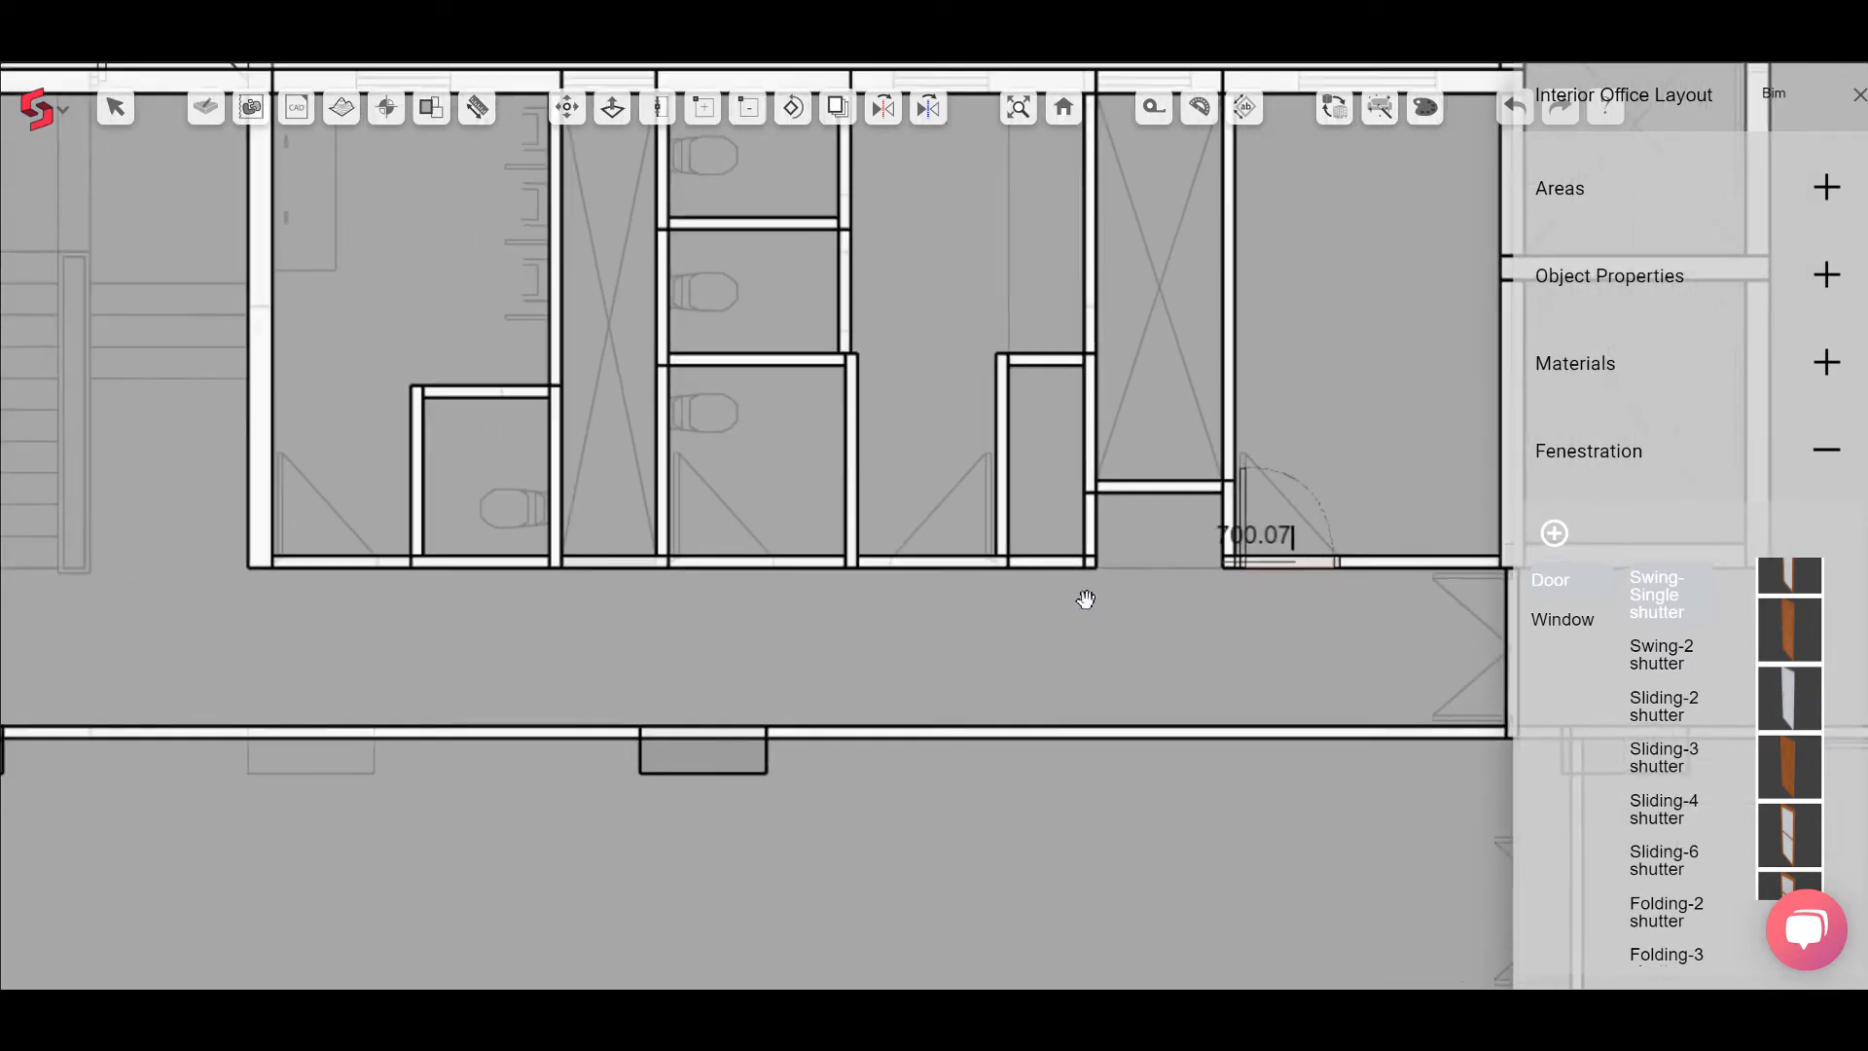
{"action": "scroll", "coordinate": [962, 570], "scroll_direction": "up", "scroll_amount": 3}
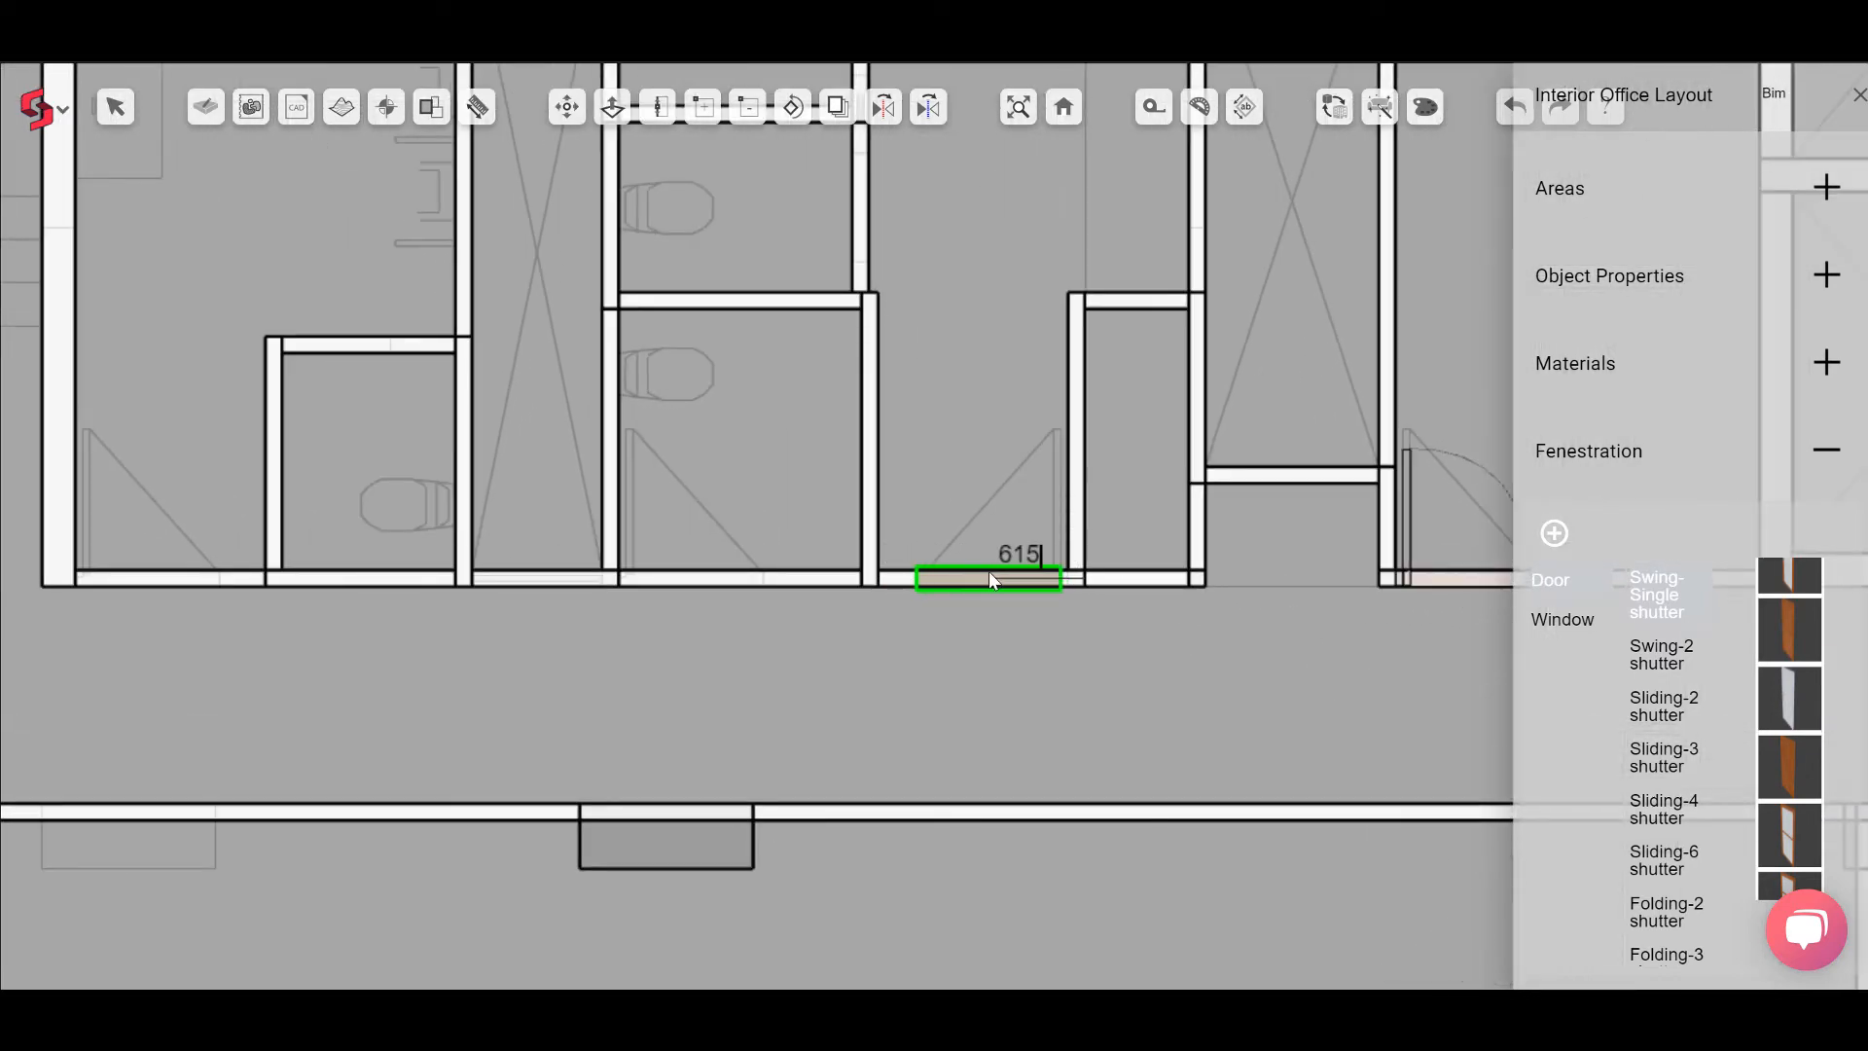
{"action": "left_click", "coordinate": [989, 571]}
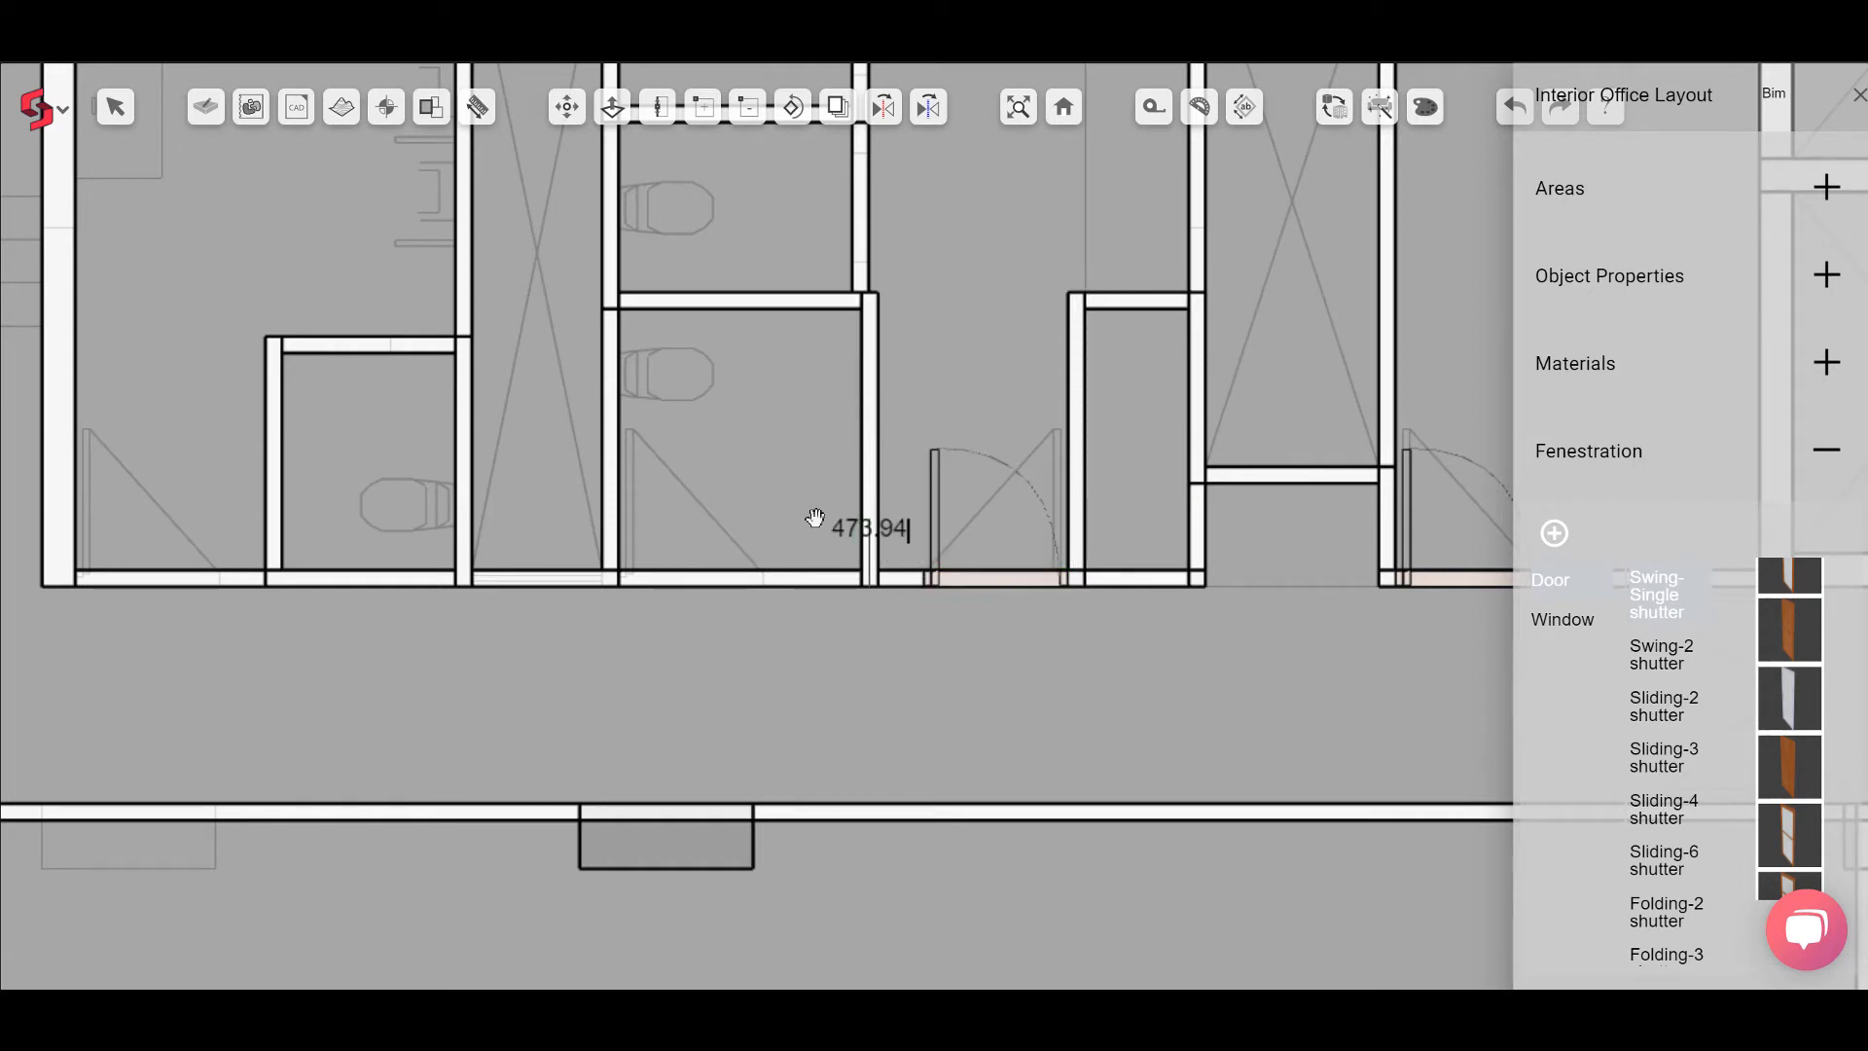
Step: Place a Swing-Single shutter door at a 500 mm offset in the next toilet's corridor wall
{"action": "middle_click_drag", "start_coordinate": [816, 518], "coordinate": [905, 593]}
{"action": "type", "text": "500"}
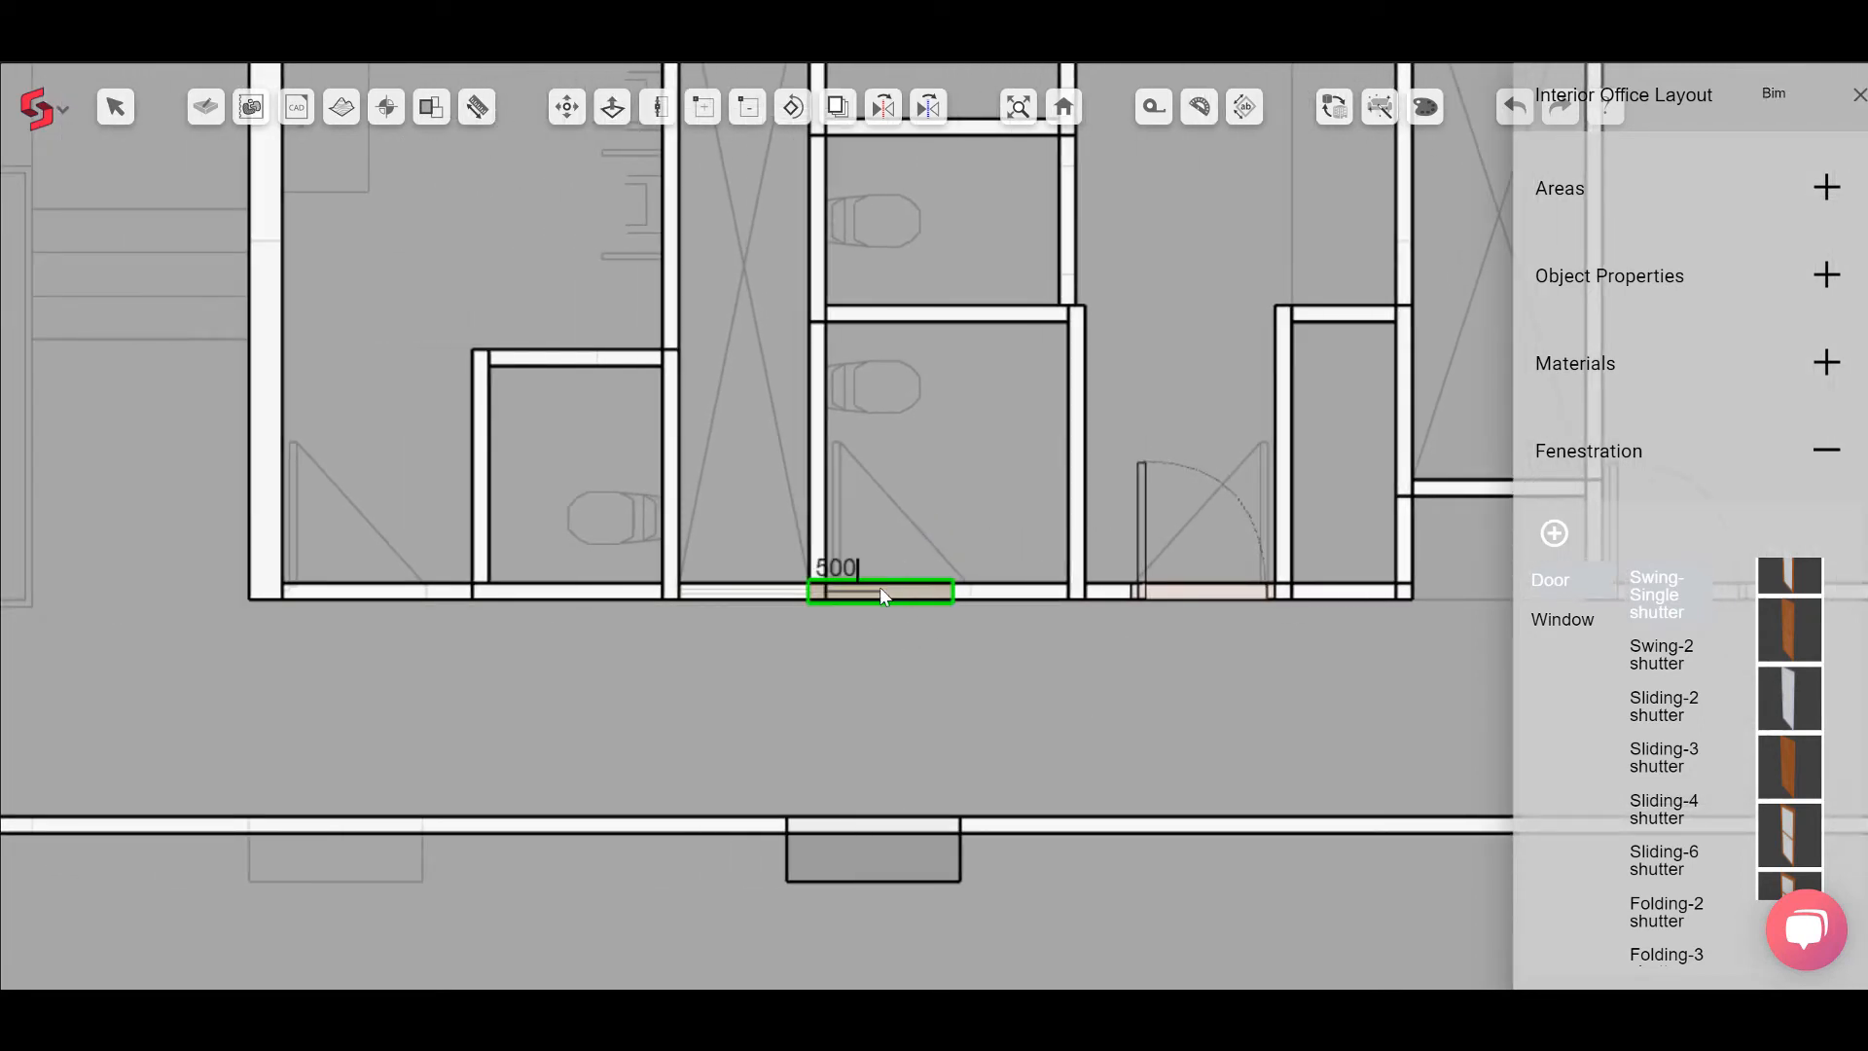
{"action": "key", "text": "Return"}
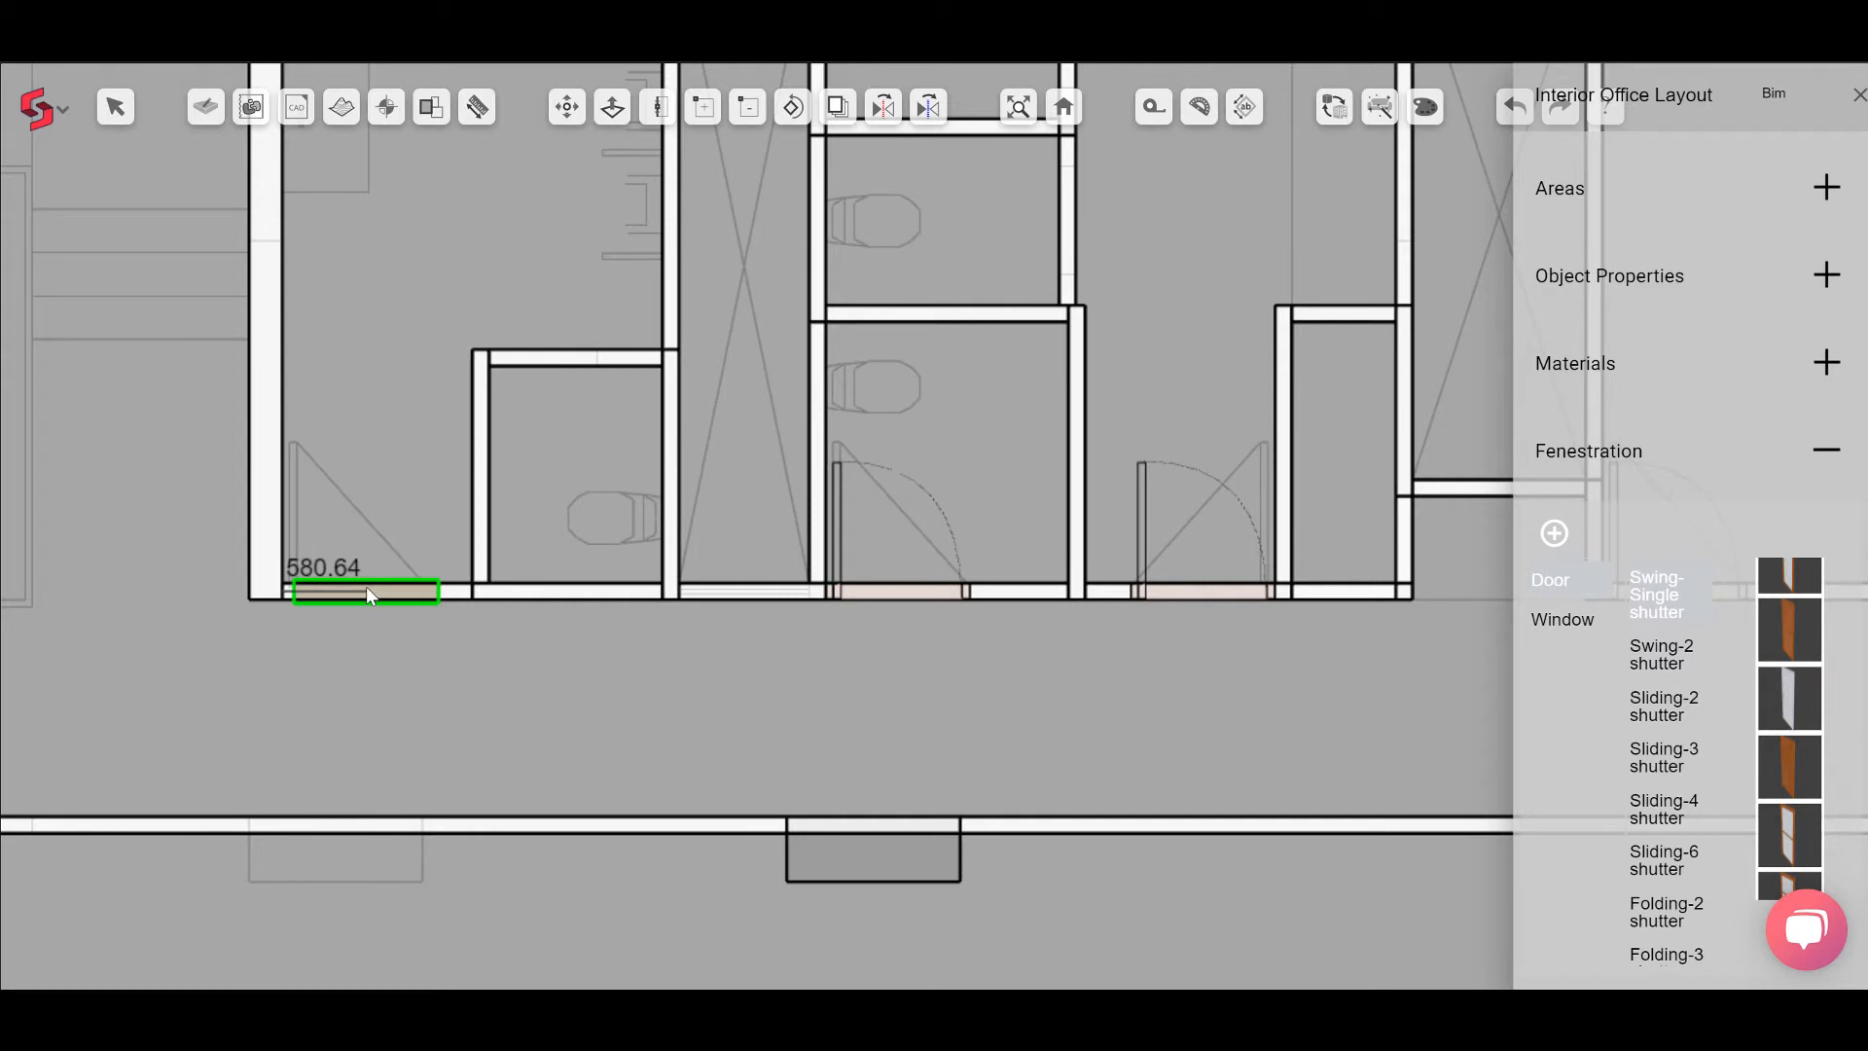
Step: Place another Swing-Single door about 580 mm along the leftmost toilet's corridor wall and exit the door tool
{"action": "left_click", "coordinate": [366, 586]}
{"action": "key", "text": "Escape"}
{"action": "middle_click_drag", "start_coordinate": [888, 686], "coordinate": [816, 686]}
{"action": "middle_click_drag", "start_coordinate": [1017, 680], "coordinate": [863, 655]}
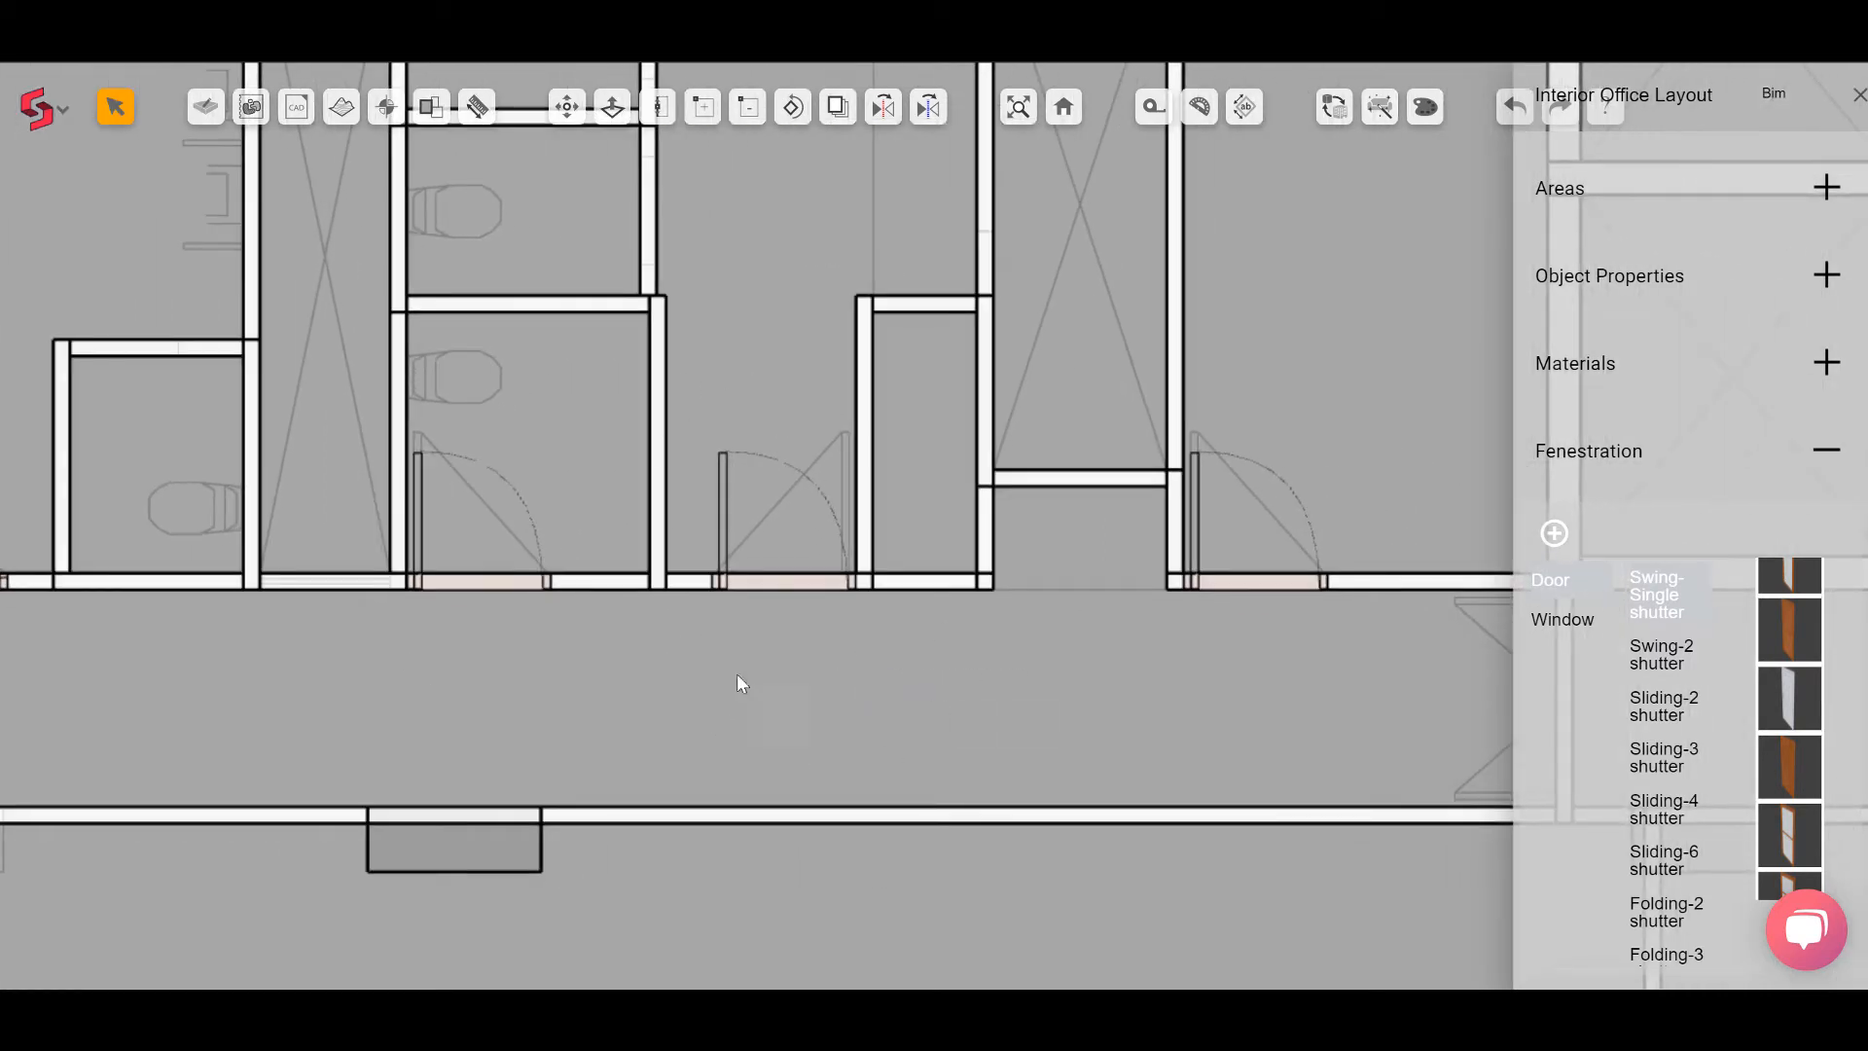
Step: Switch to 3D and inspect a toilet door's object properties, including its width
{"action": "left_click", "coordinate": [1064, 109]}
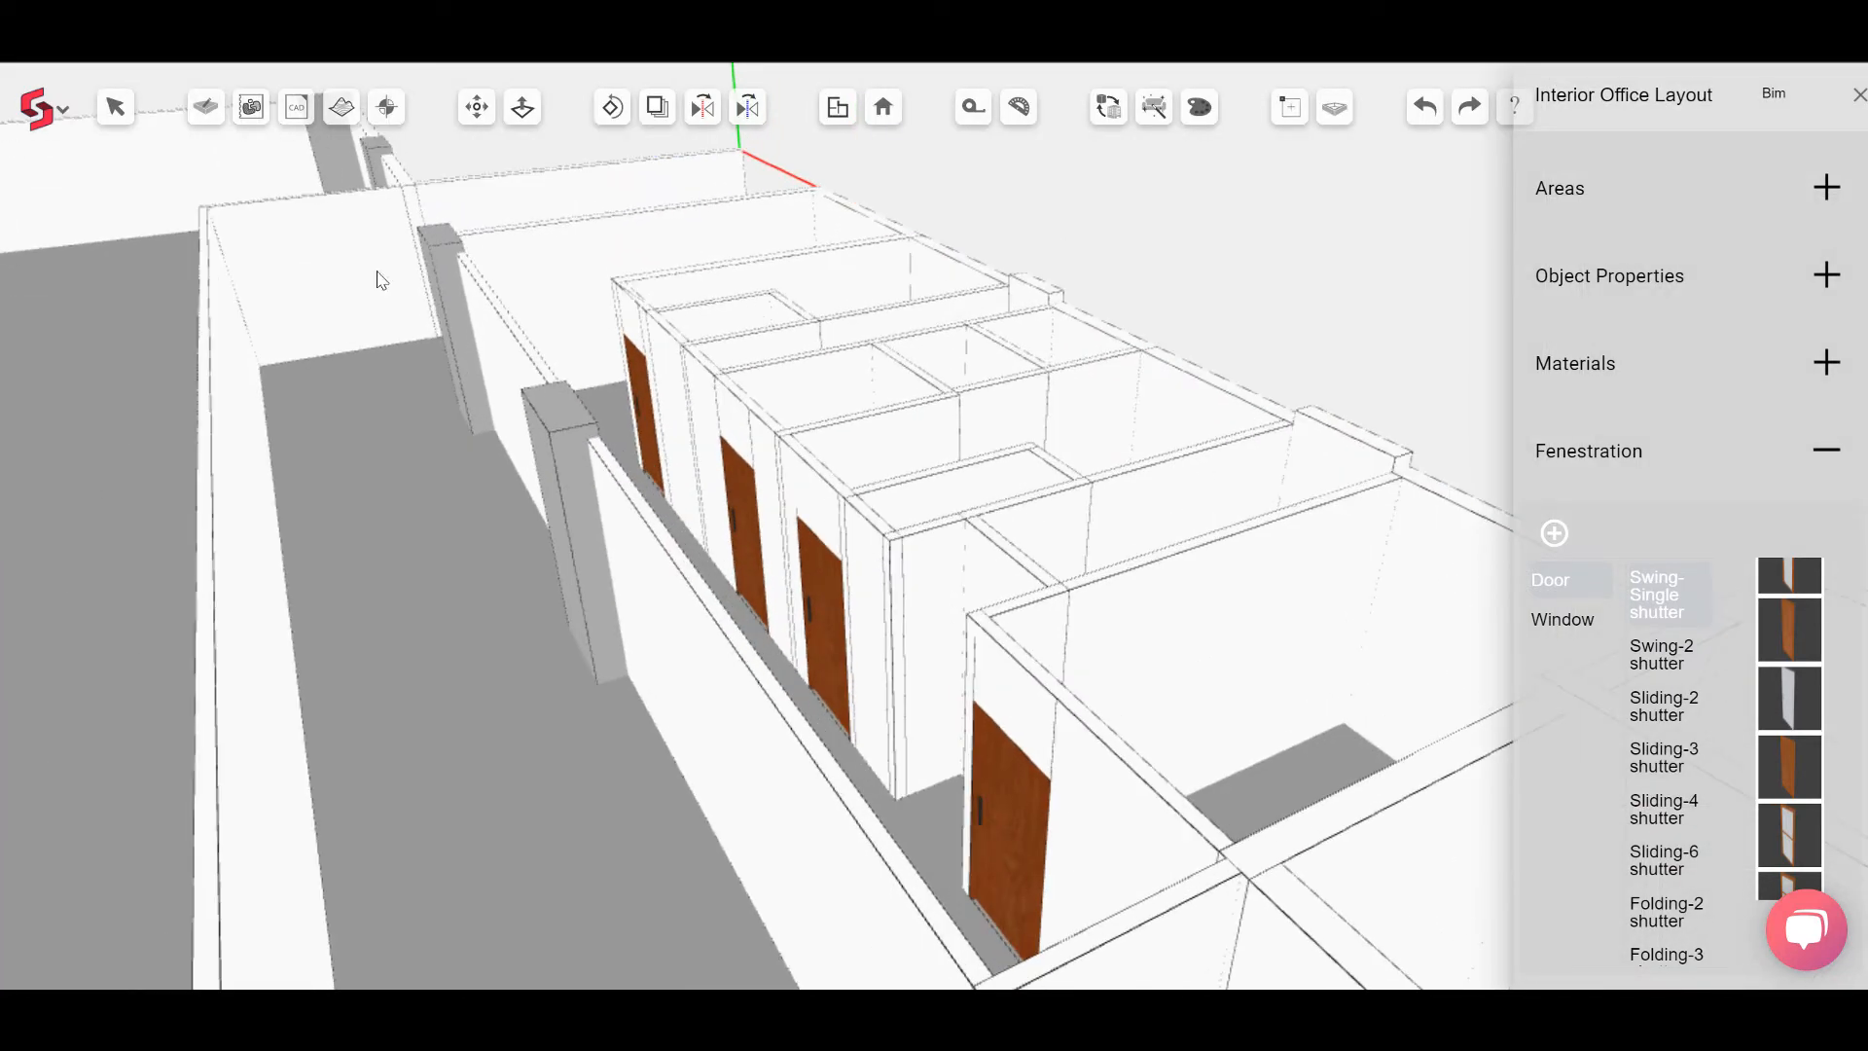
{"action": "left_click", "coordinate": [114, 105]}
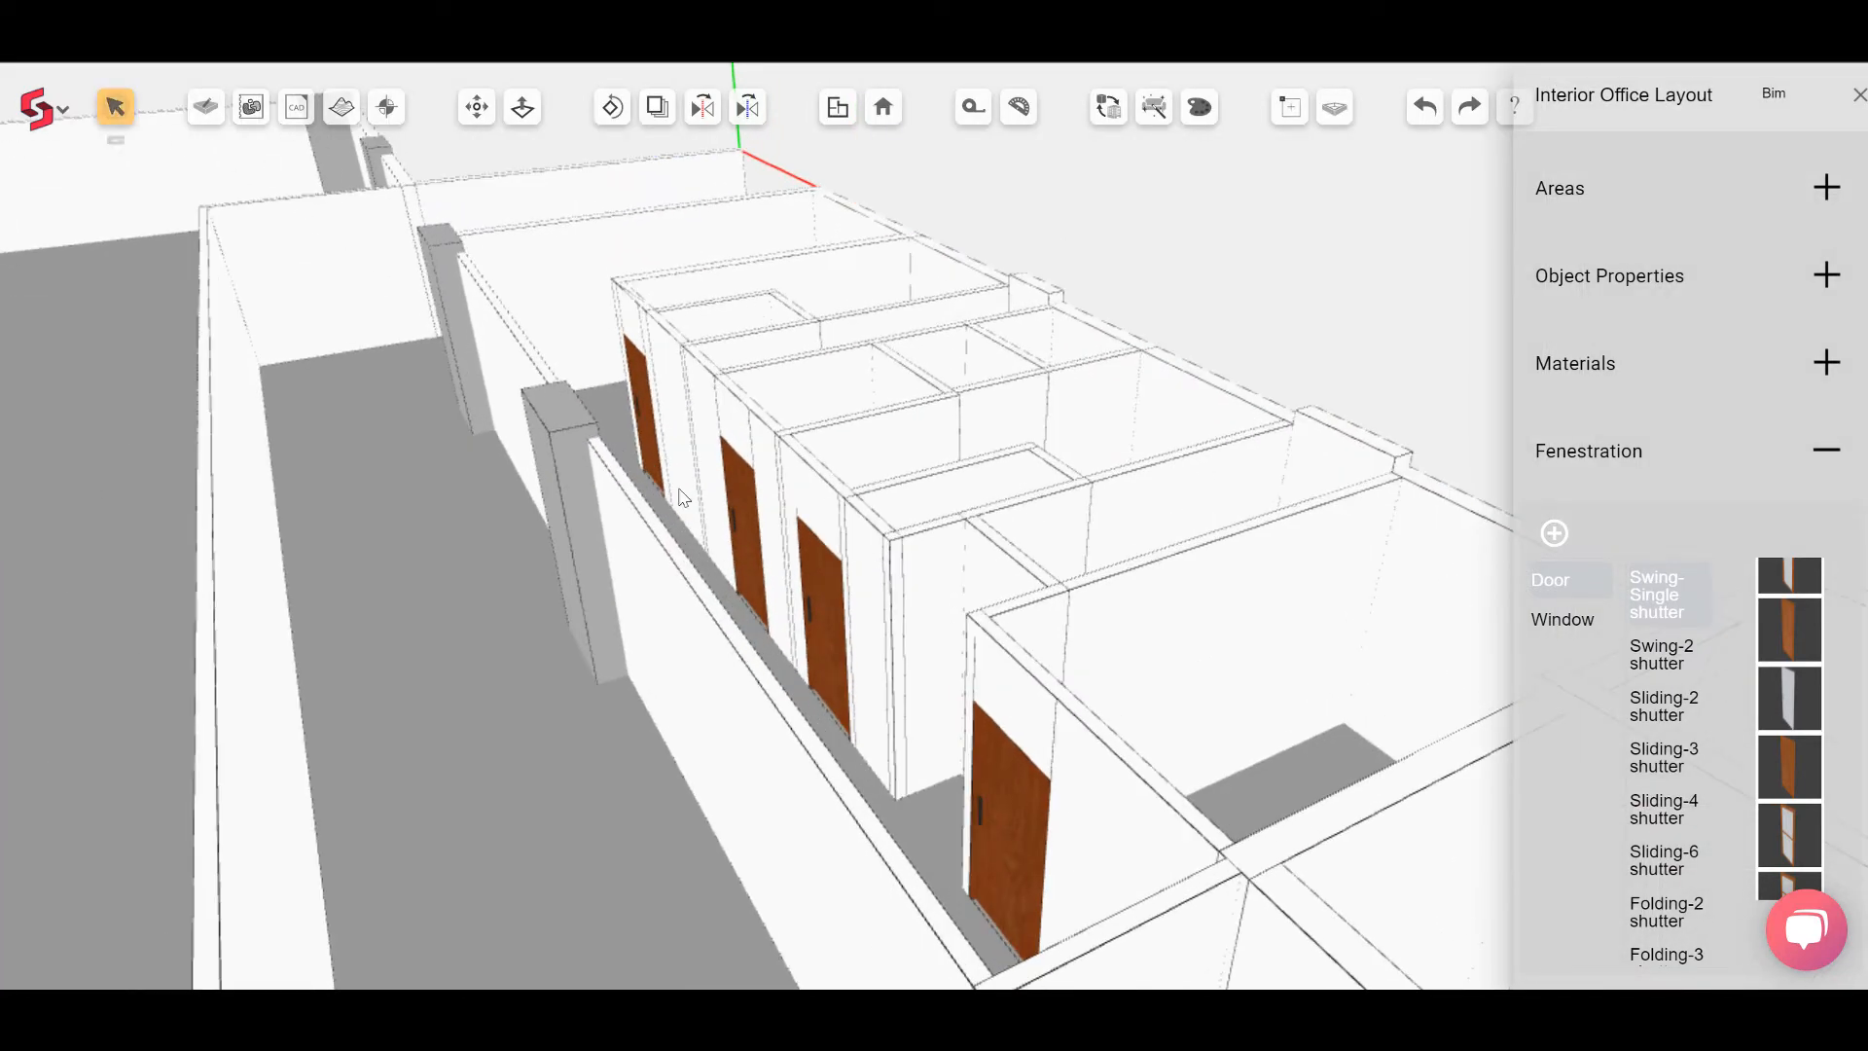
{"action": "left_click", "coordinate": [832, 594]}
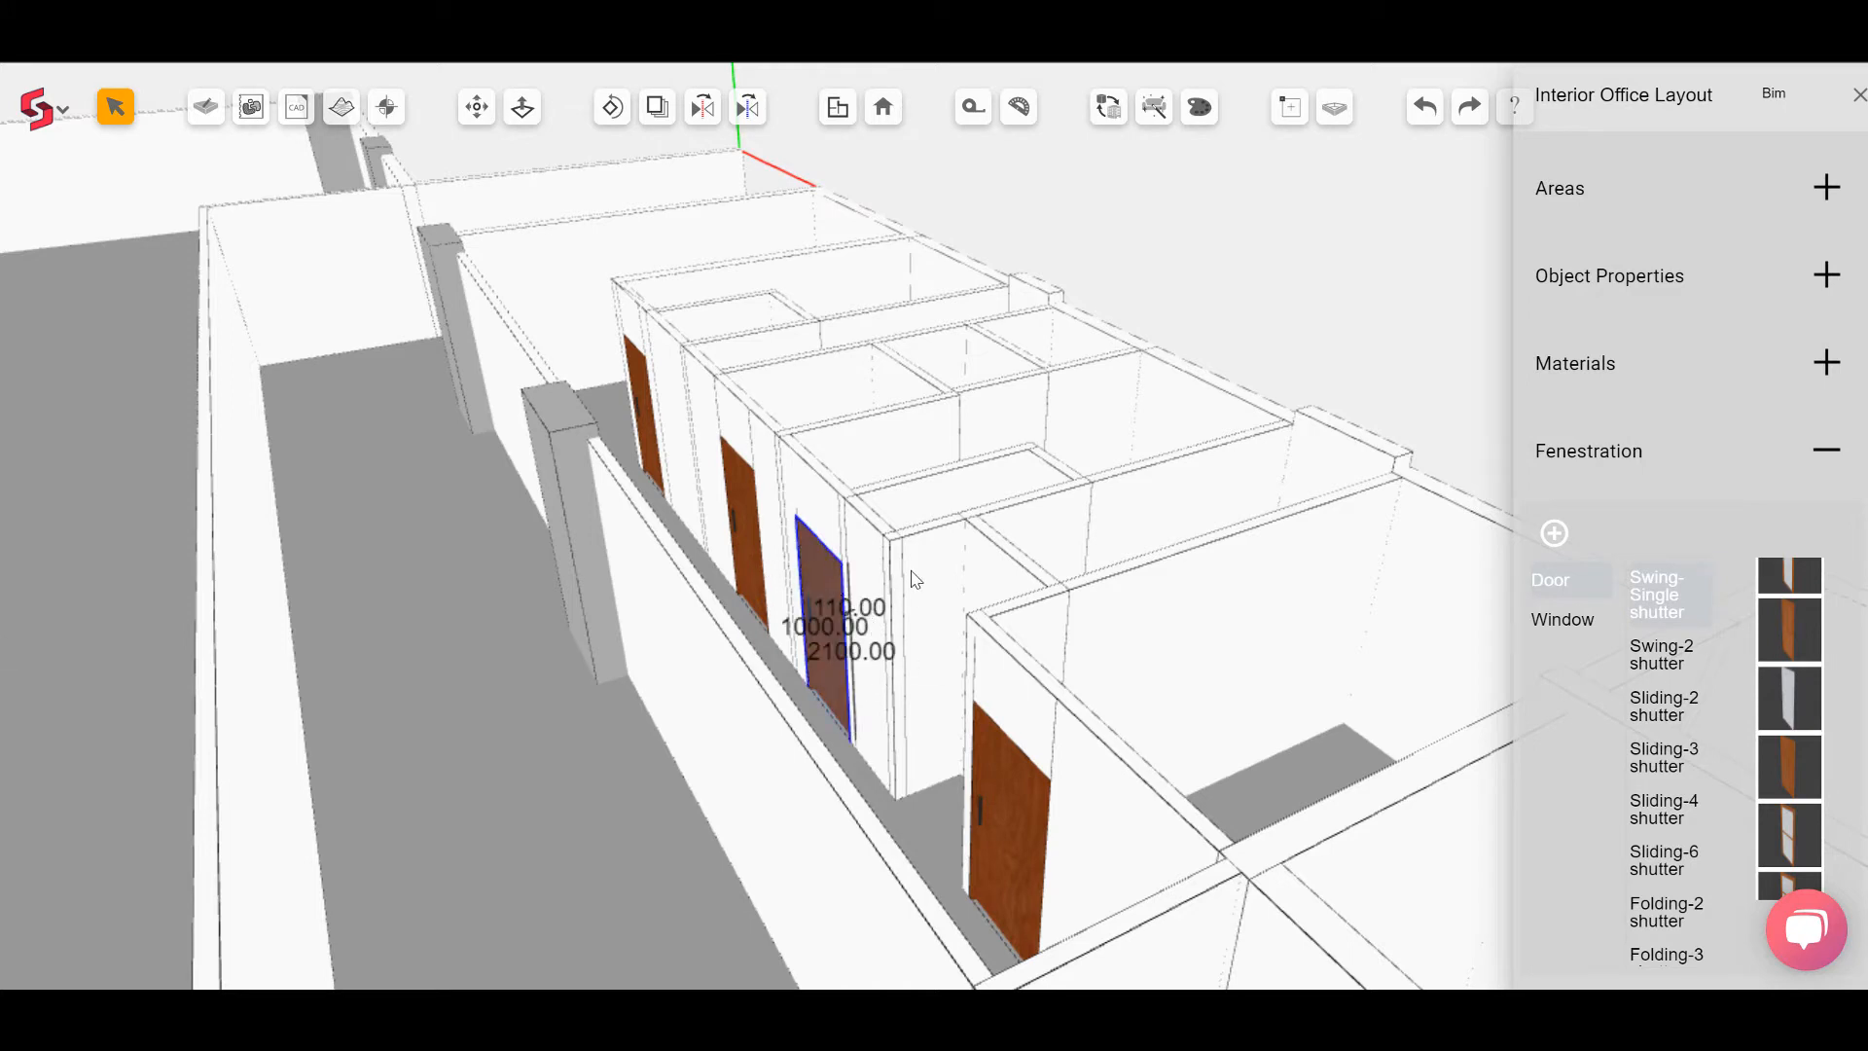
{"action": "left_click", "coordinate": [1828, 276]}
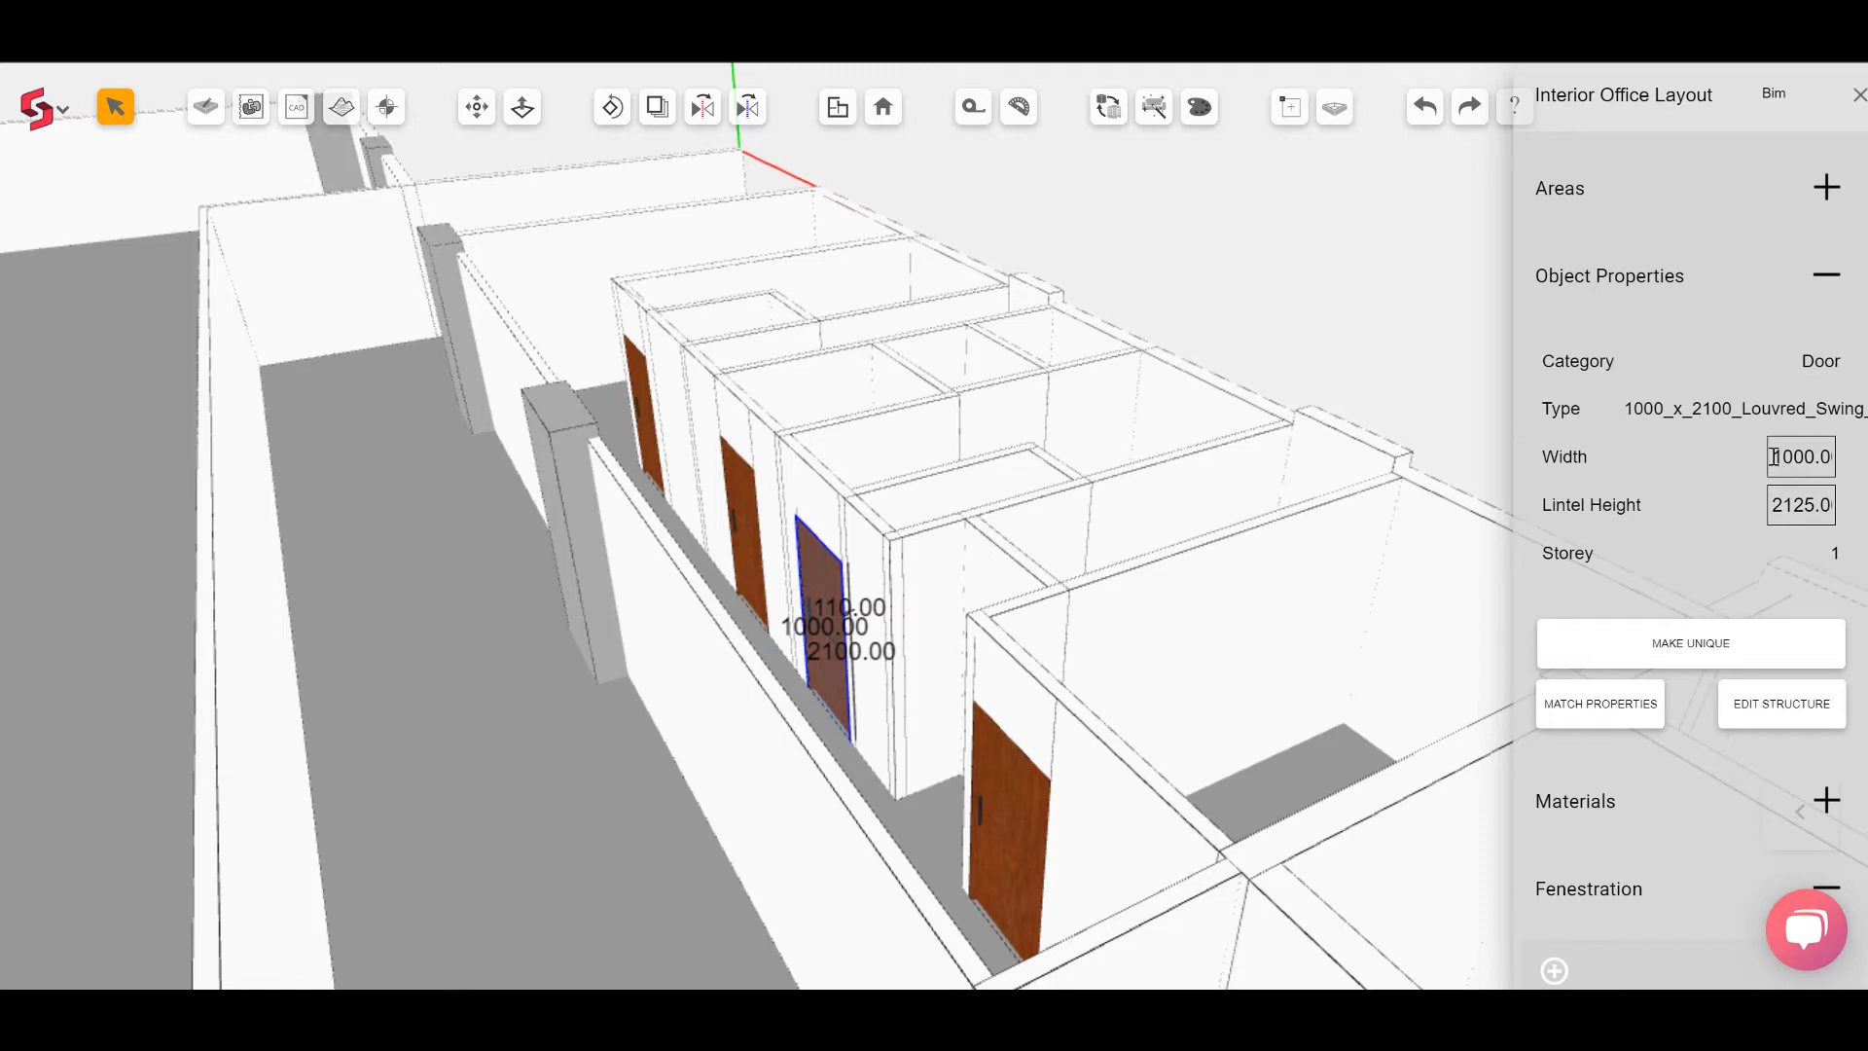
{"action": "left_click", "coordinate": [1775, 457]}
{"action": "left_click", "coordinate": [1842, 273]}
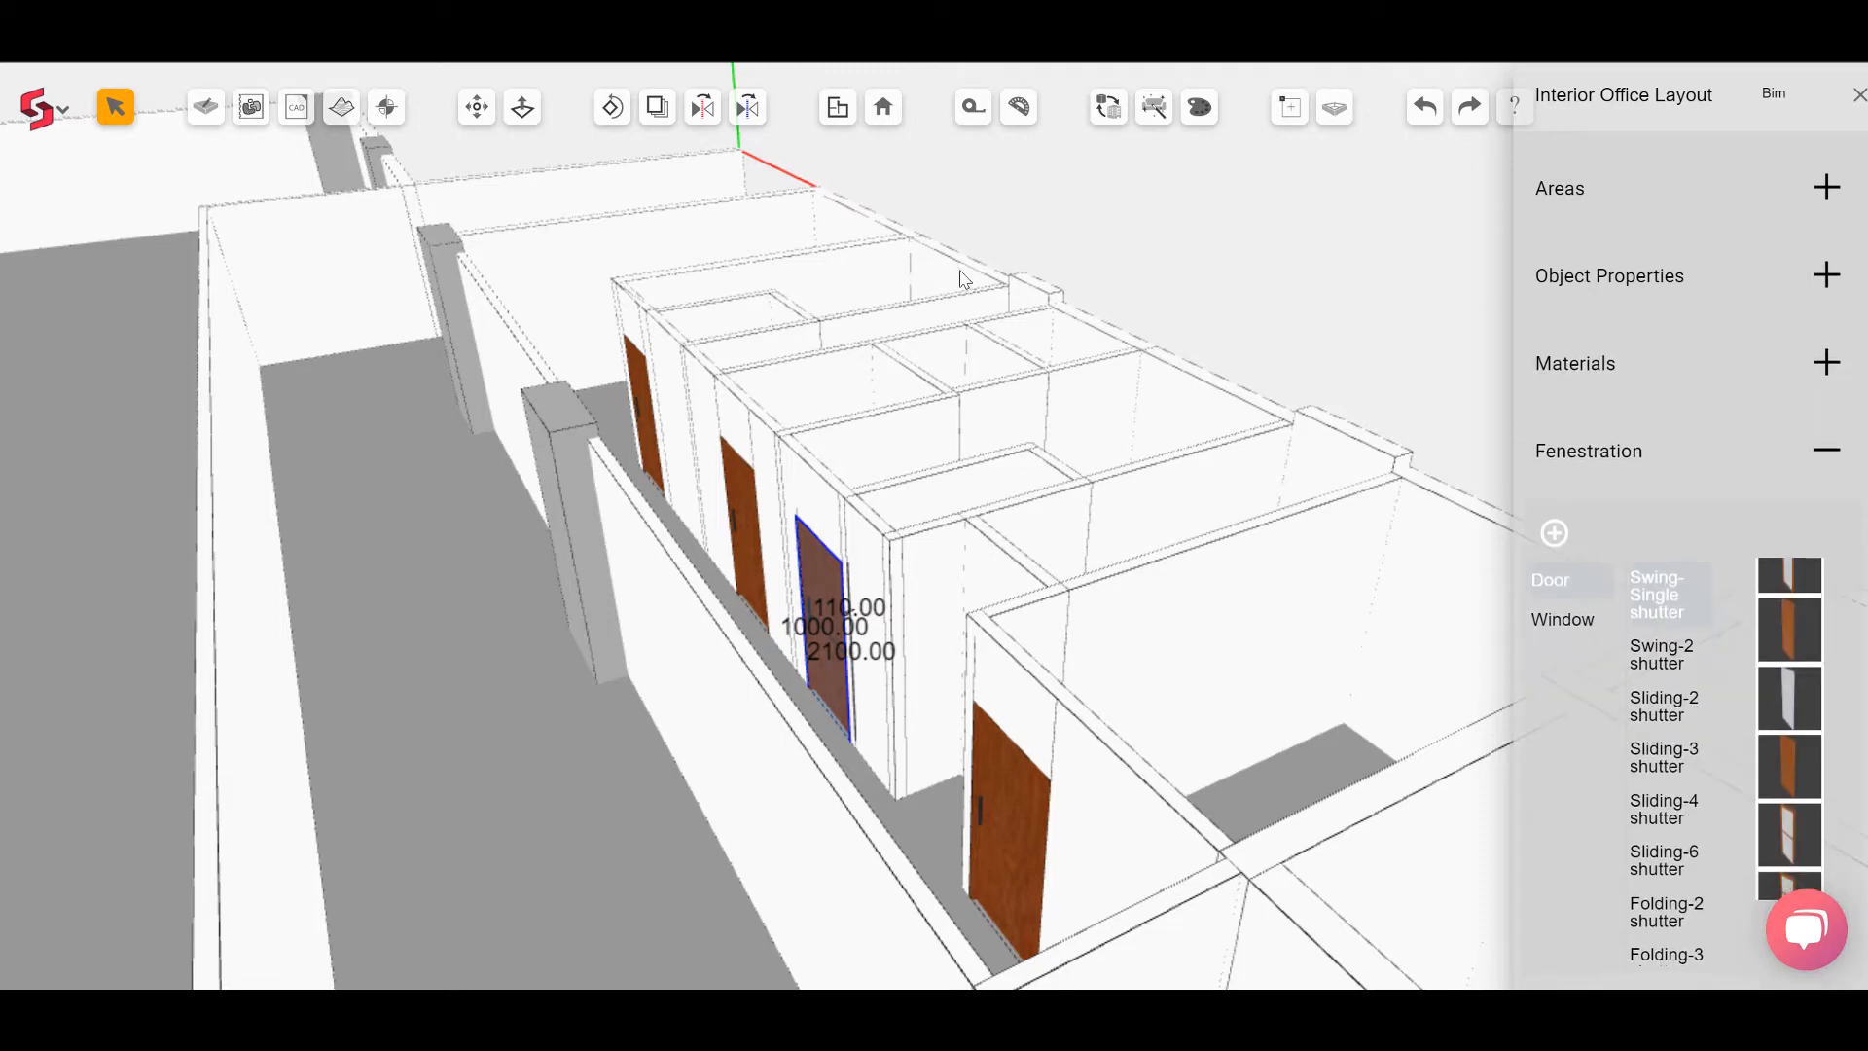
Step: Return to the plan and place a Swing-Single door at a 600 mm offset in the other toilet block's corridor wall
{"action": "left_click", "coordinate": [850, 118]}
{"action": "scroll", "coordinate": [563, 429], "scroll_direction": "up", "scroll_amount": 5}
{"action": "middle_click_drag", "start_coordinate": [559, 425], "coordinate": [804, 442]}
{"action": "scroll", "coordinate": [714, 437], "scroll_direction": "up", "scroll_amount": 3}
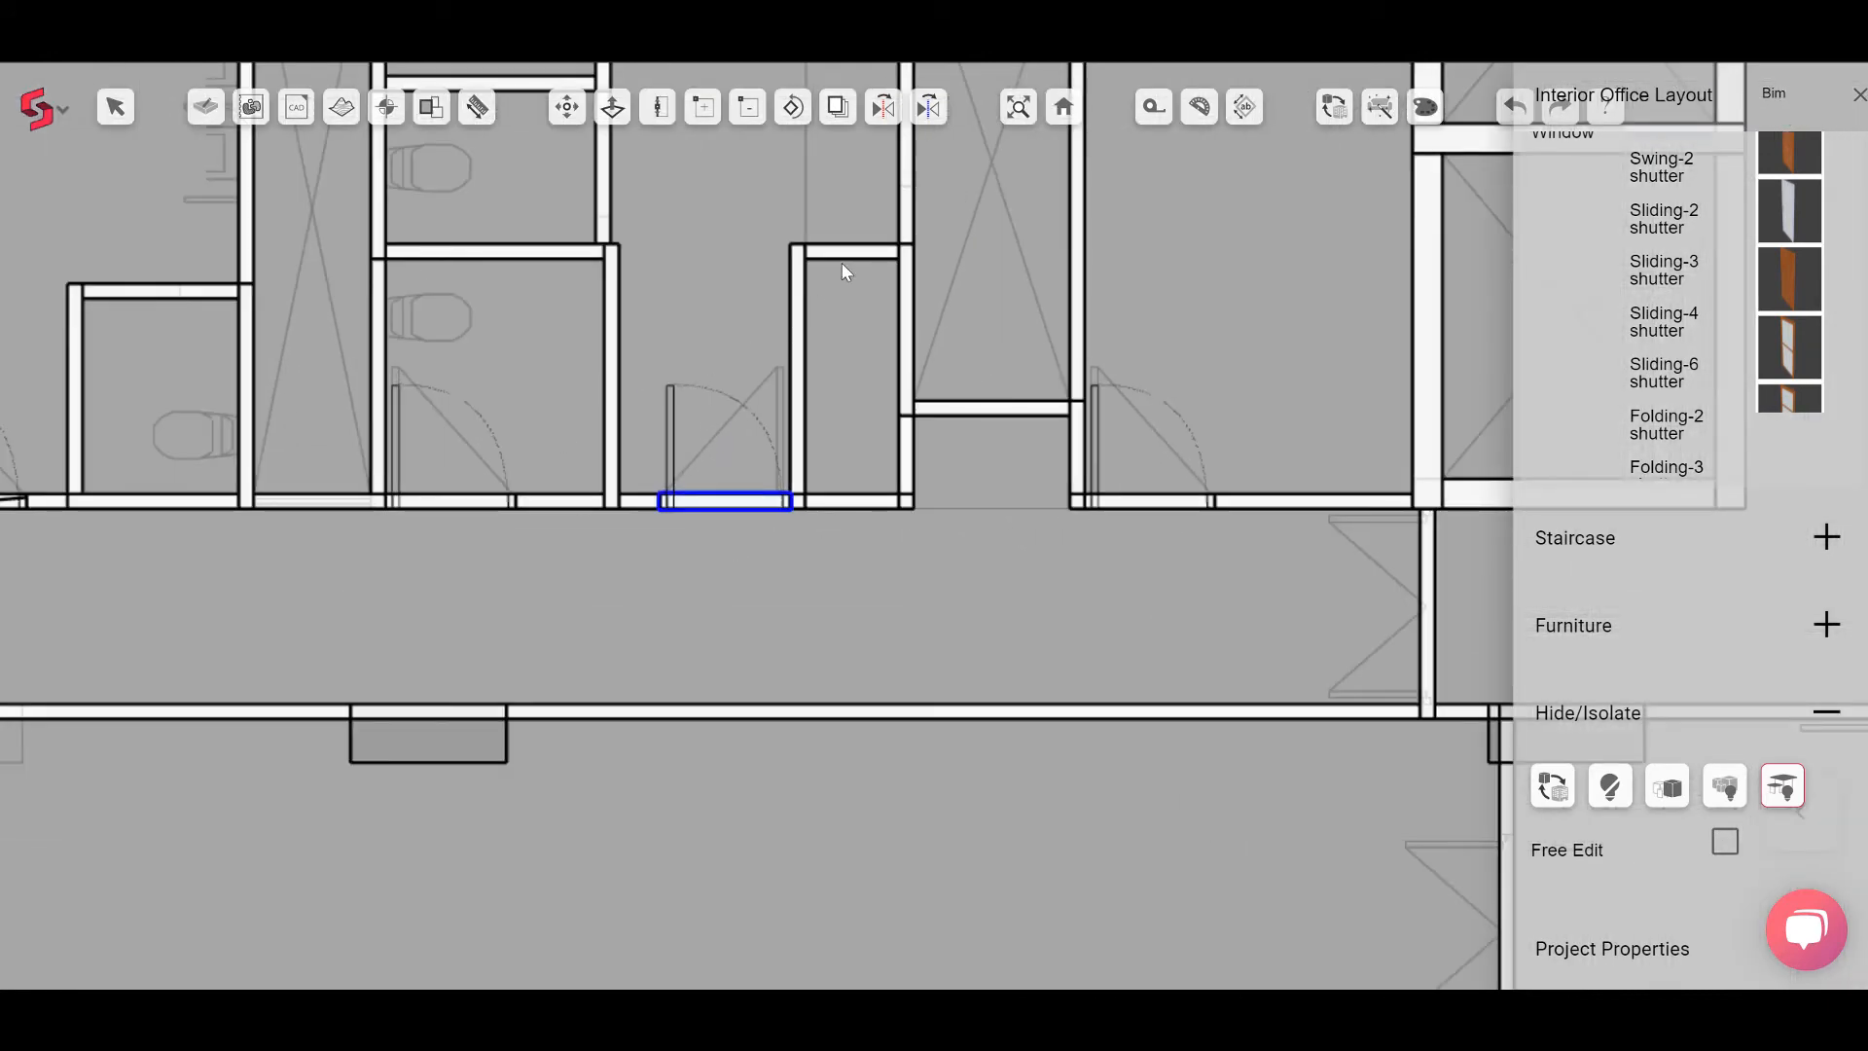
{"action": "left_click", "coordinate": [934, 116]}
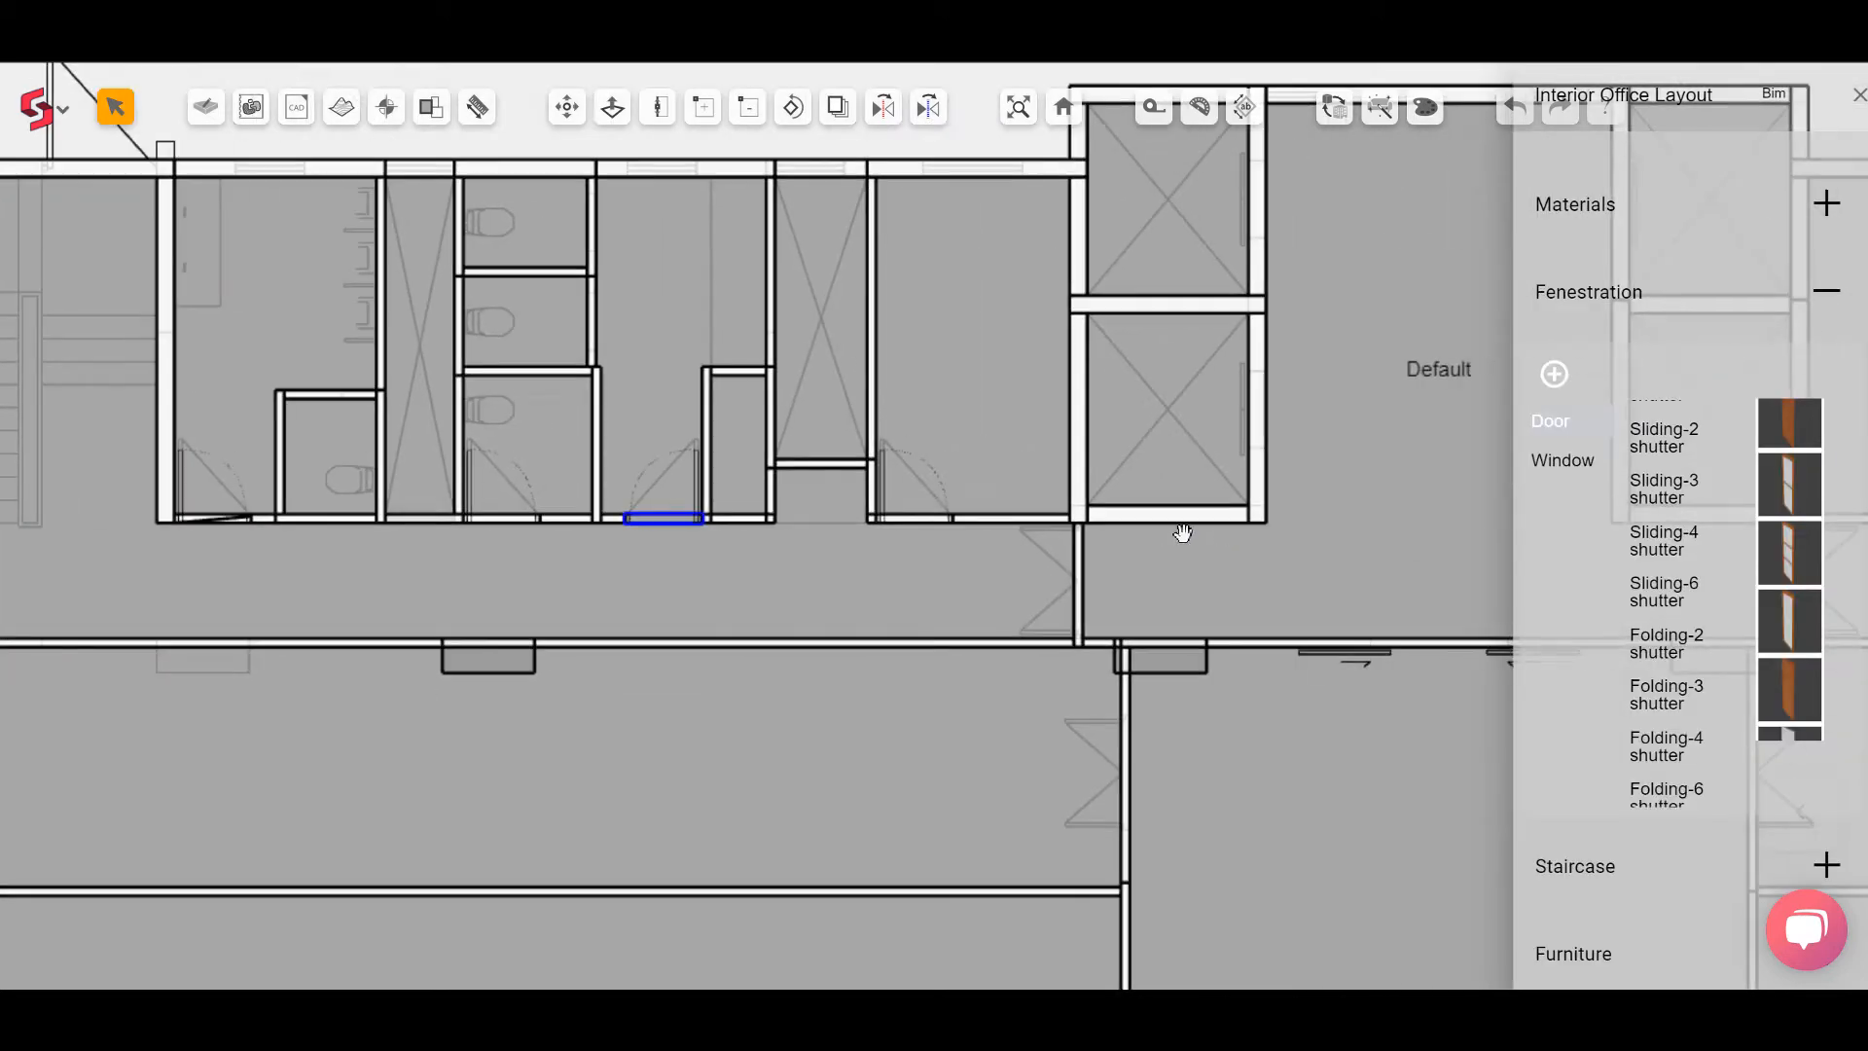
{"action": "middle_click_drag", "start_coordinate": [1184, 535], "coordinate": [681, 537]}
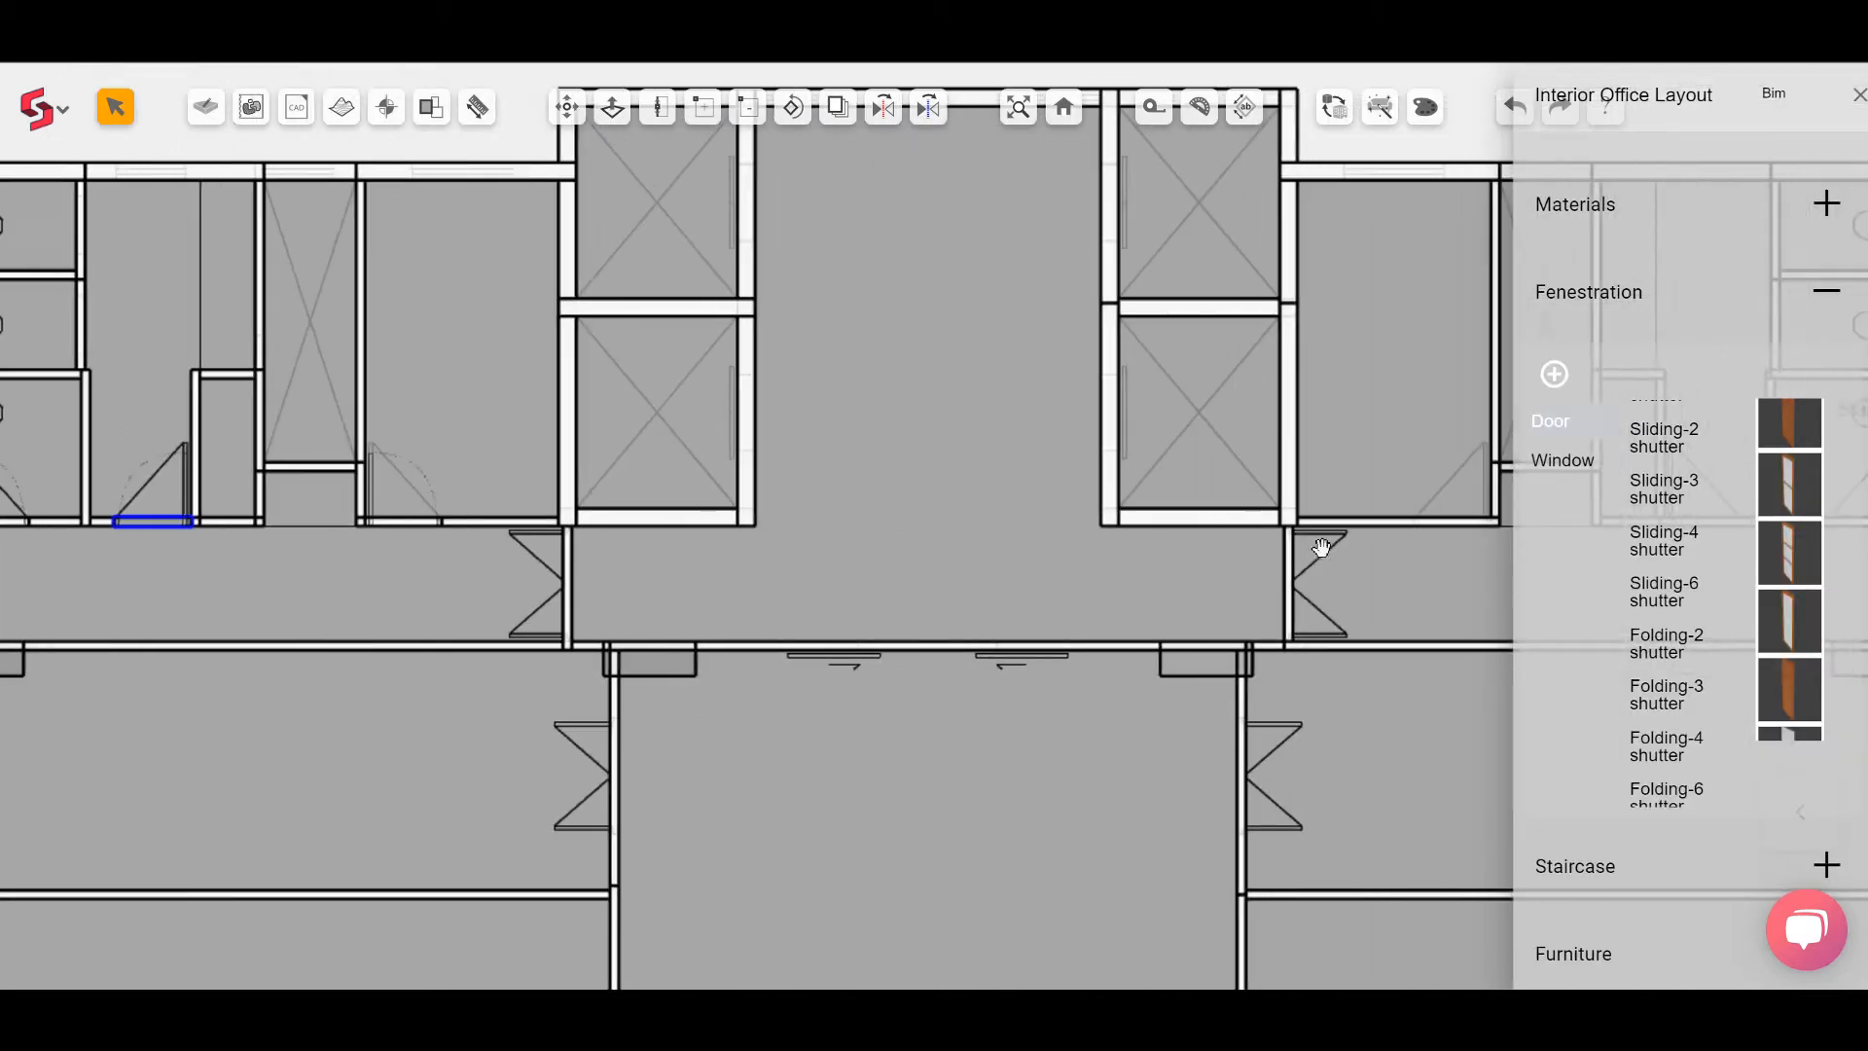
{"action": "middle_click_drag", "start_coordinate": [1322, 550], "coordinate": [1067, 522]}
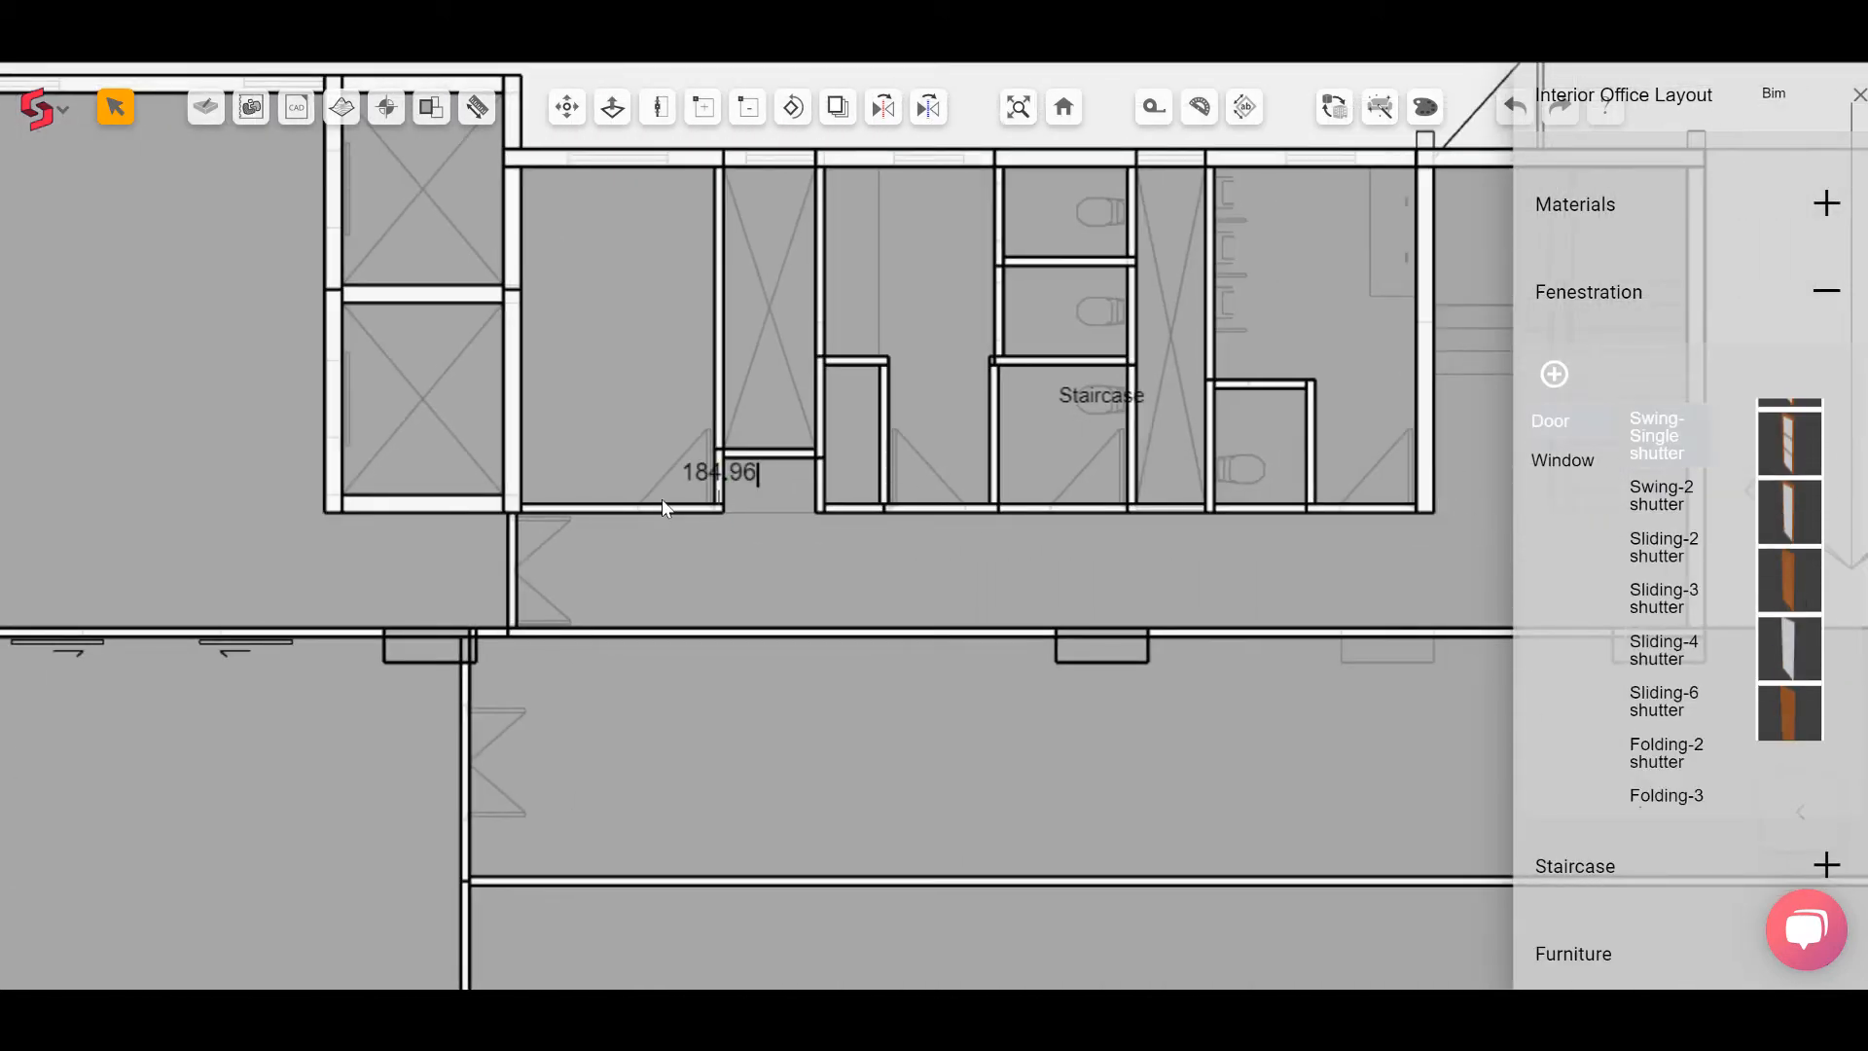
{"action": "scroll", "coordinate": [696, 498], "scroll_direction": "up", "scroll_amount": 3}
{"action": "type", "text": "600"}
{"action": "key", "text": "Return"}
{"action": "left_click", "coordinate": [1019, 508]}
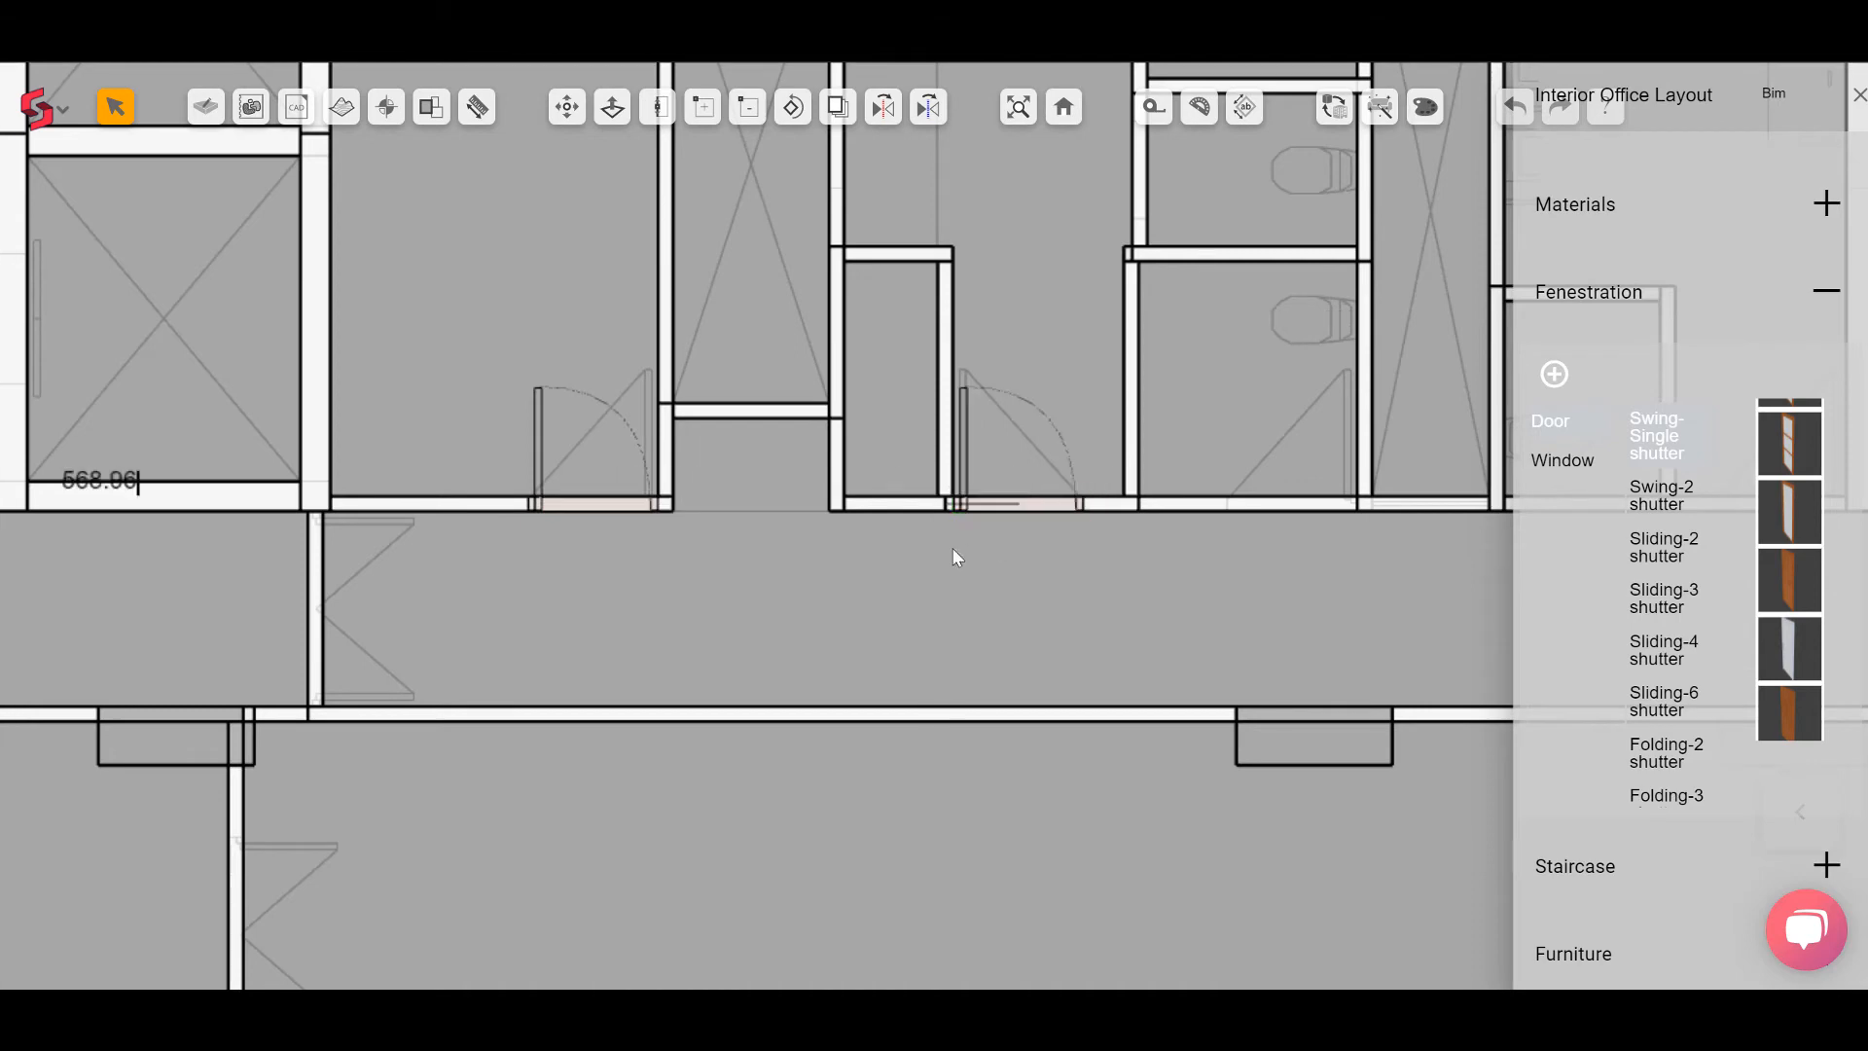
Step: Place Swing-Single doors in the remaining toilets' corridor walls of that block and exit the door tool
{"action": "scroll", "coordinate": [954, 555], "scroll_direction": "down", "scroll_amount": 2}
{"action": "middle_click_drag", "start_coordinate": [1176, 532], "coordinate": [850, 538]}
{"action": "scroll", "coordinate": [850, 538], "scroll_direction": "up", "scroll_amount": 1}
{"action": "left_click", "coordinate": [908, 517]}
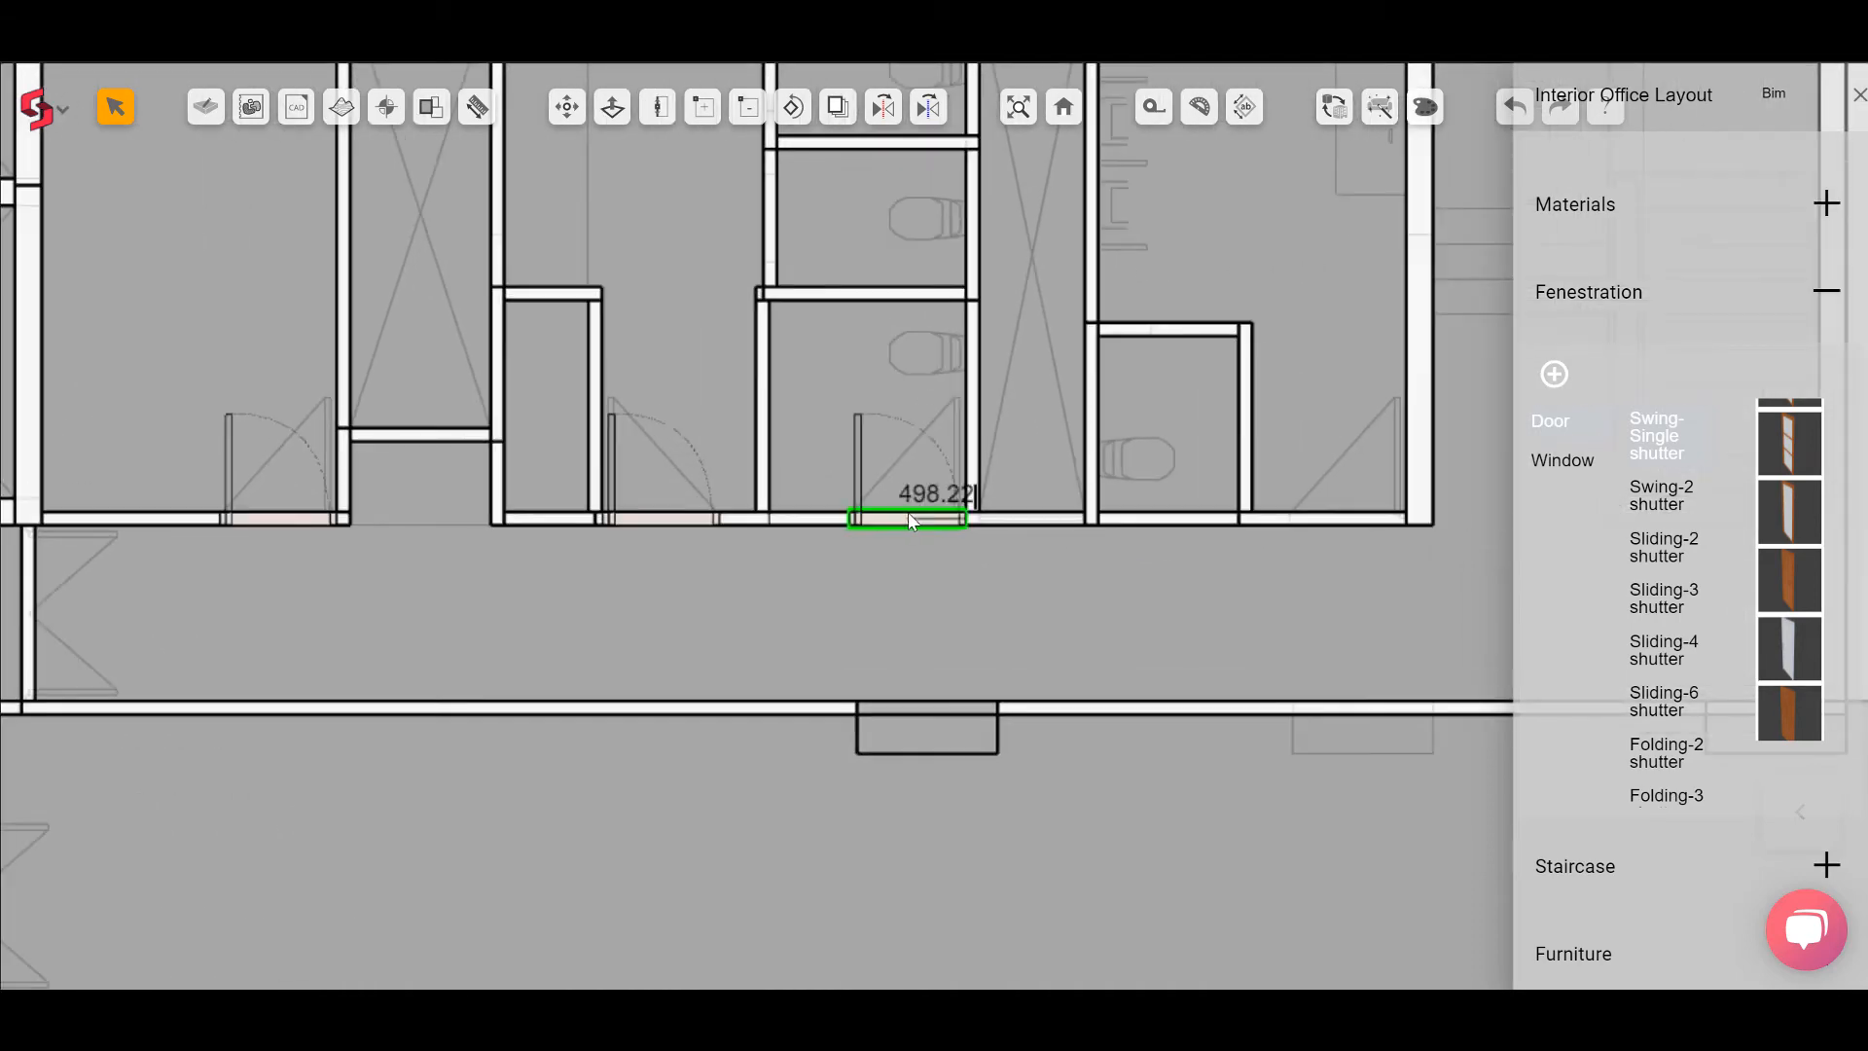
{"action": "type", "text": "5"}
{"action": "left_click", "coordinate": [1347, 517]}
{"action": "key", "text": "Escape"}
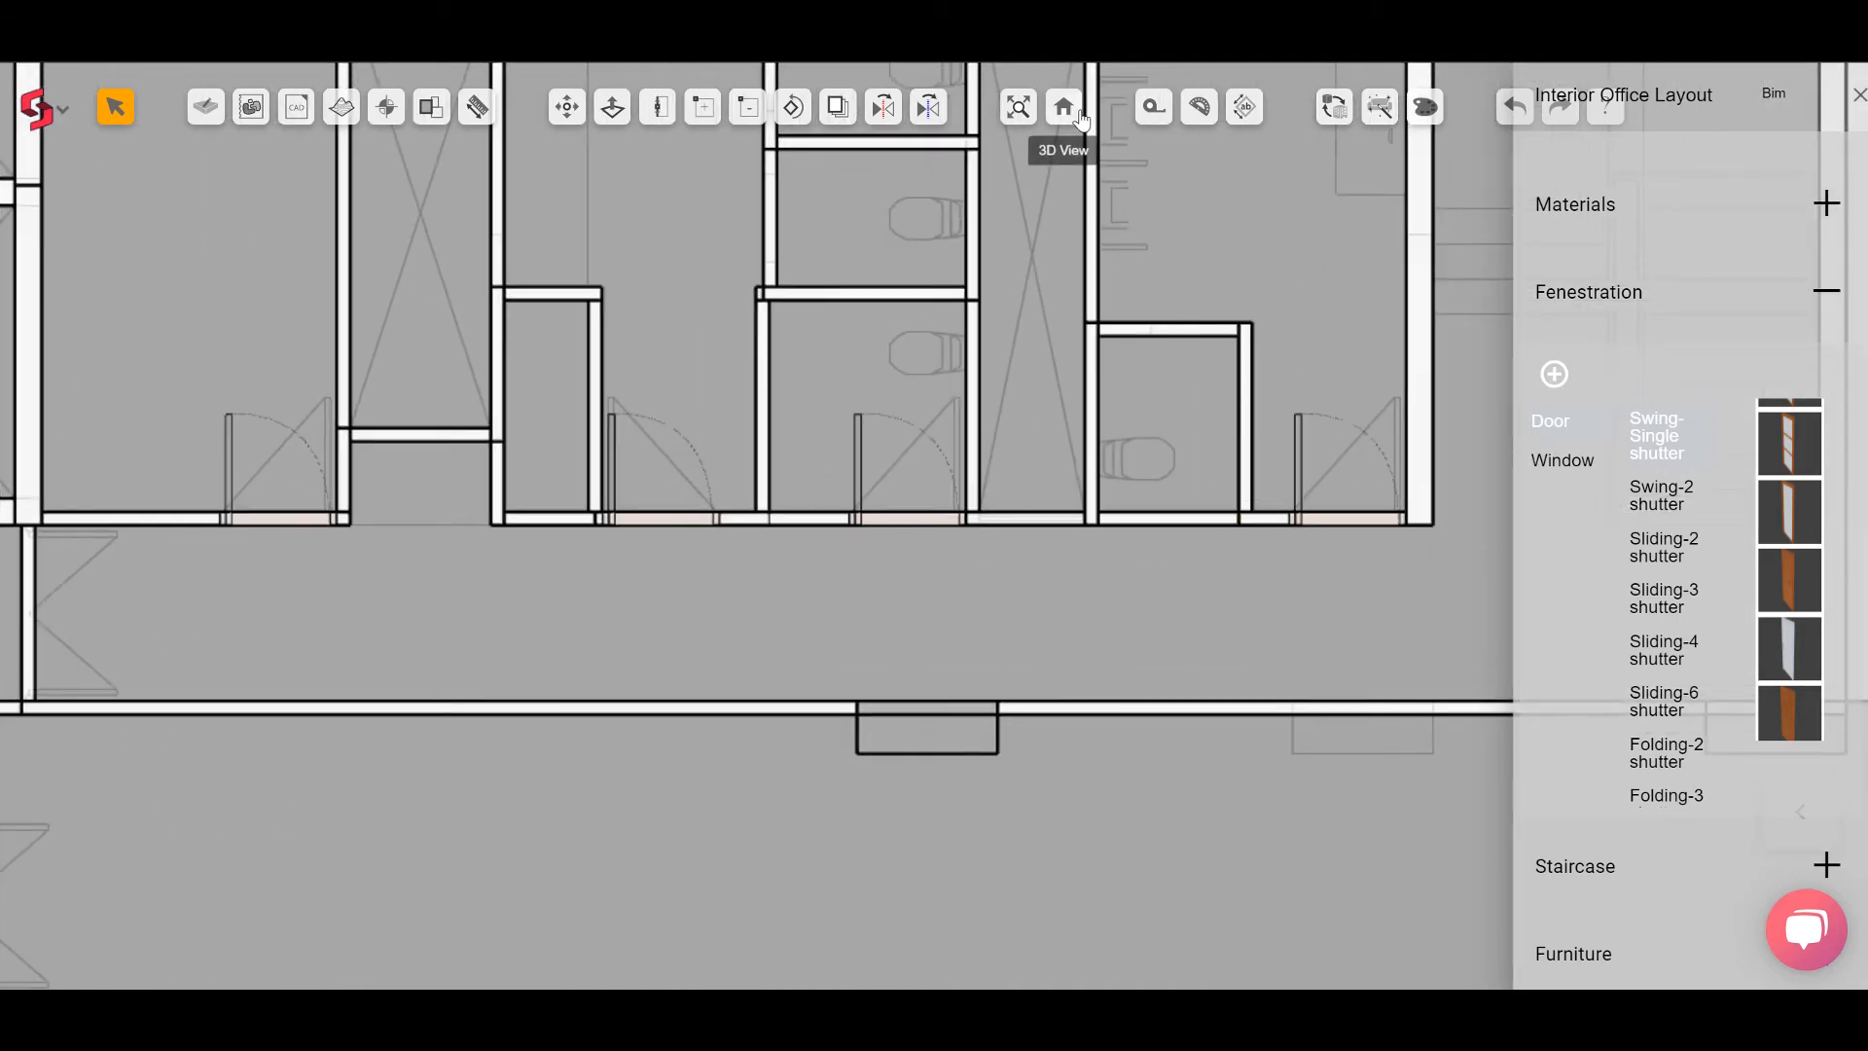
Step: Review the new toilet doors in 3D, select them and look over the plan
{"action": "left_click", "coordinate": [1064, 109]}
{"action": "left_click", "coordinate": [824, 492]}
{"action": "left_click", "coordinate": [966, 643], "text": "shift"}
{"action": "left_click", "coordinate": [1116, 793], "text": "shift"}
{"action": "left_click", "coordinate": [840, 108]}
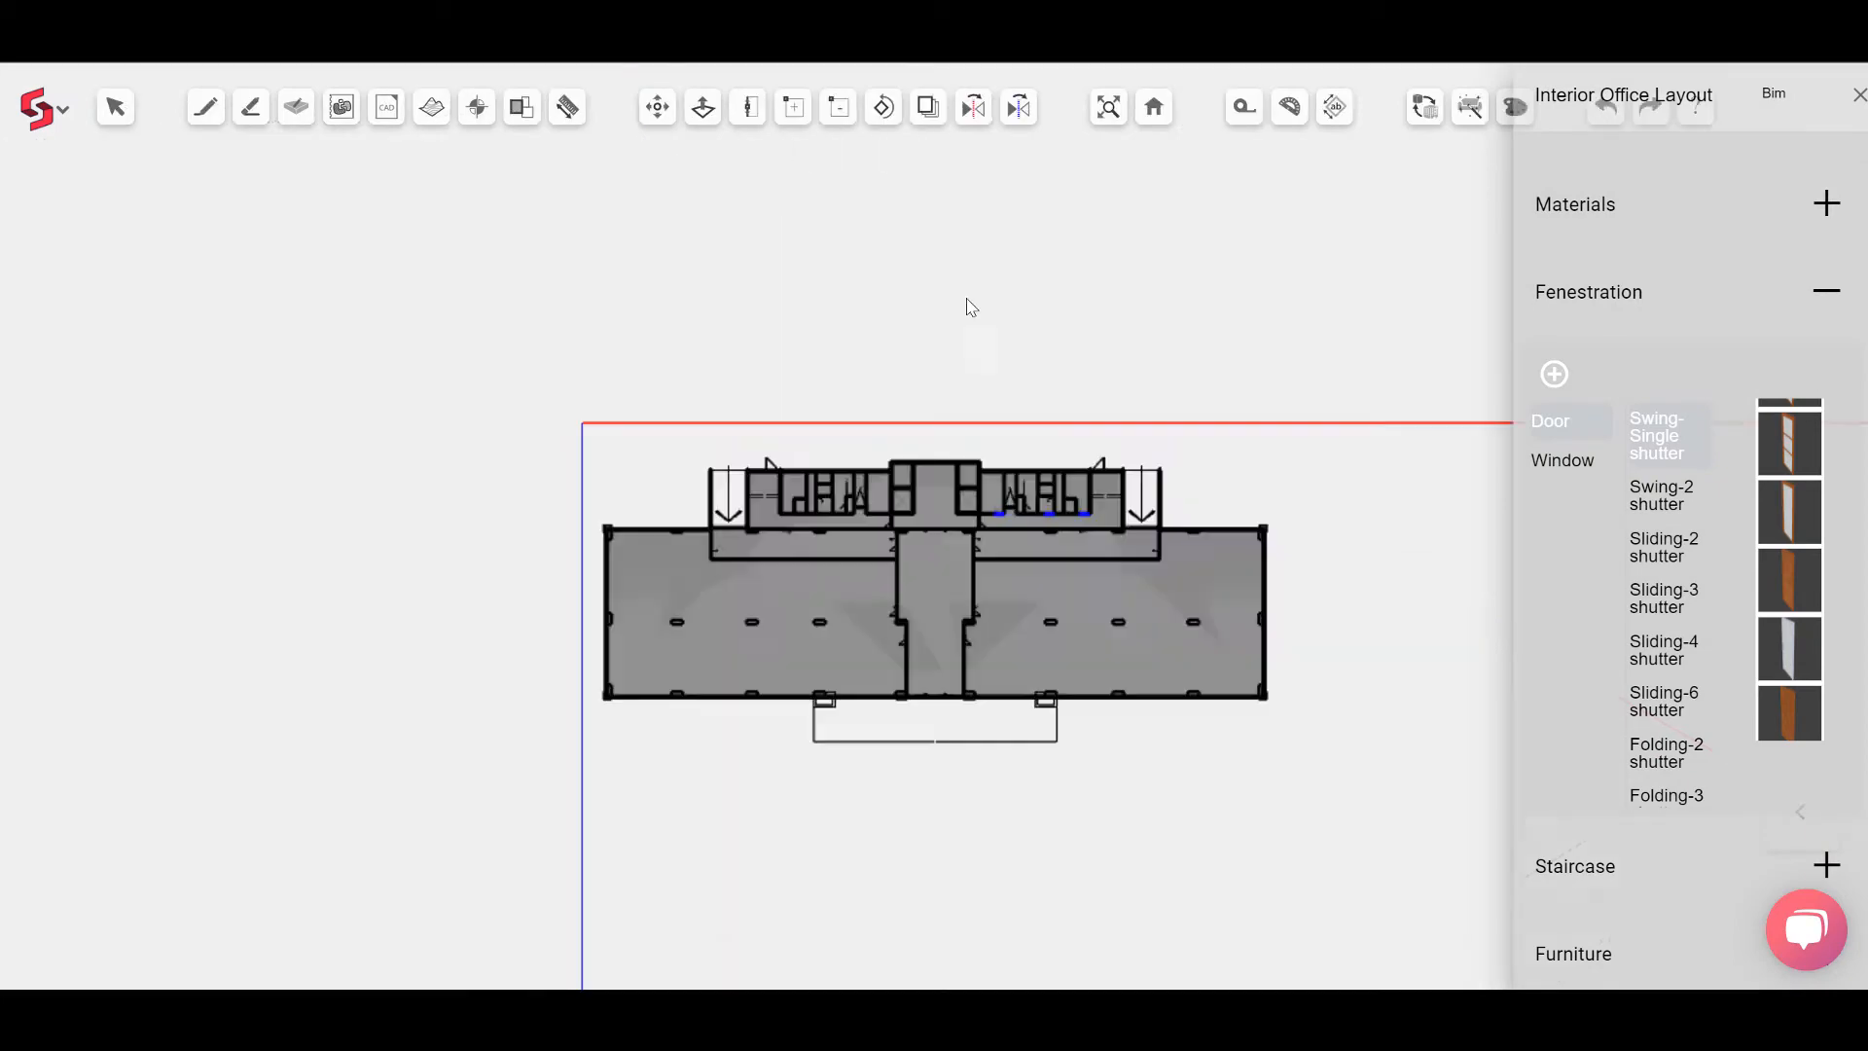
{"action": "scroll", "coordinate": [1051, 504], "scroll_direction": "up", "scroll_amount": 8}
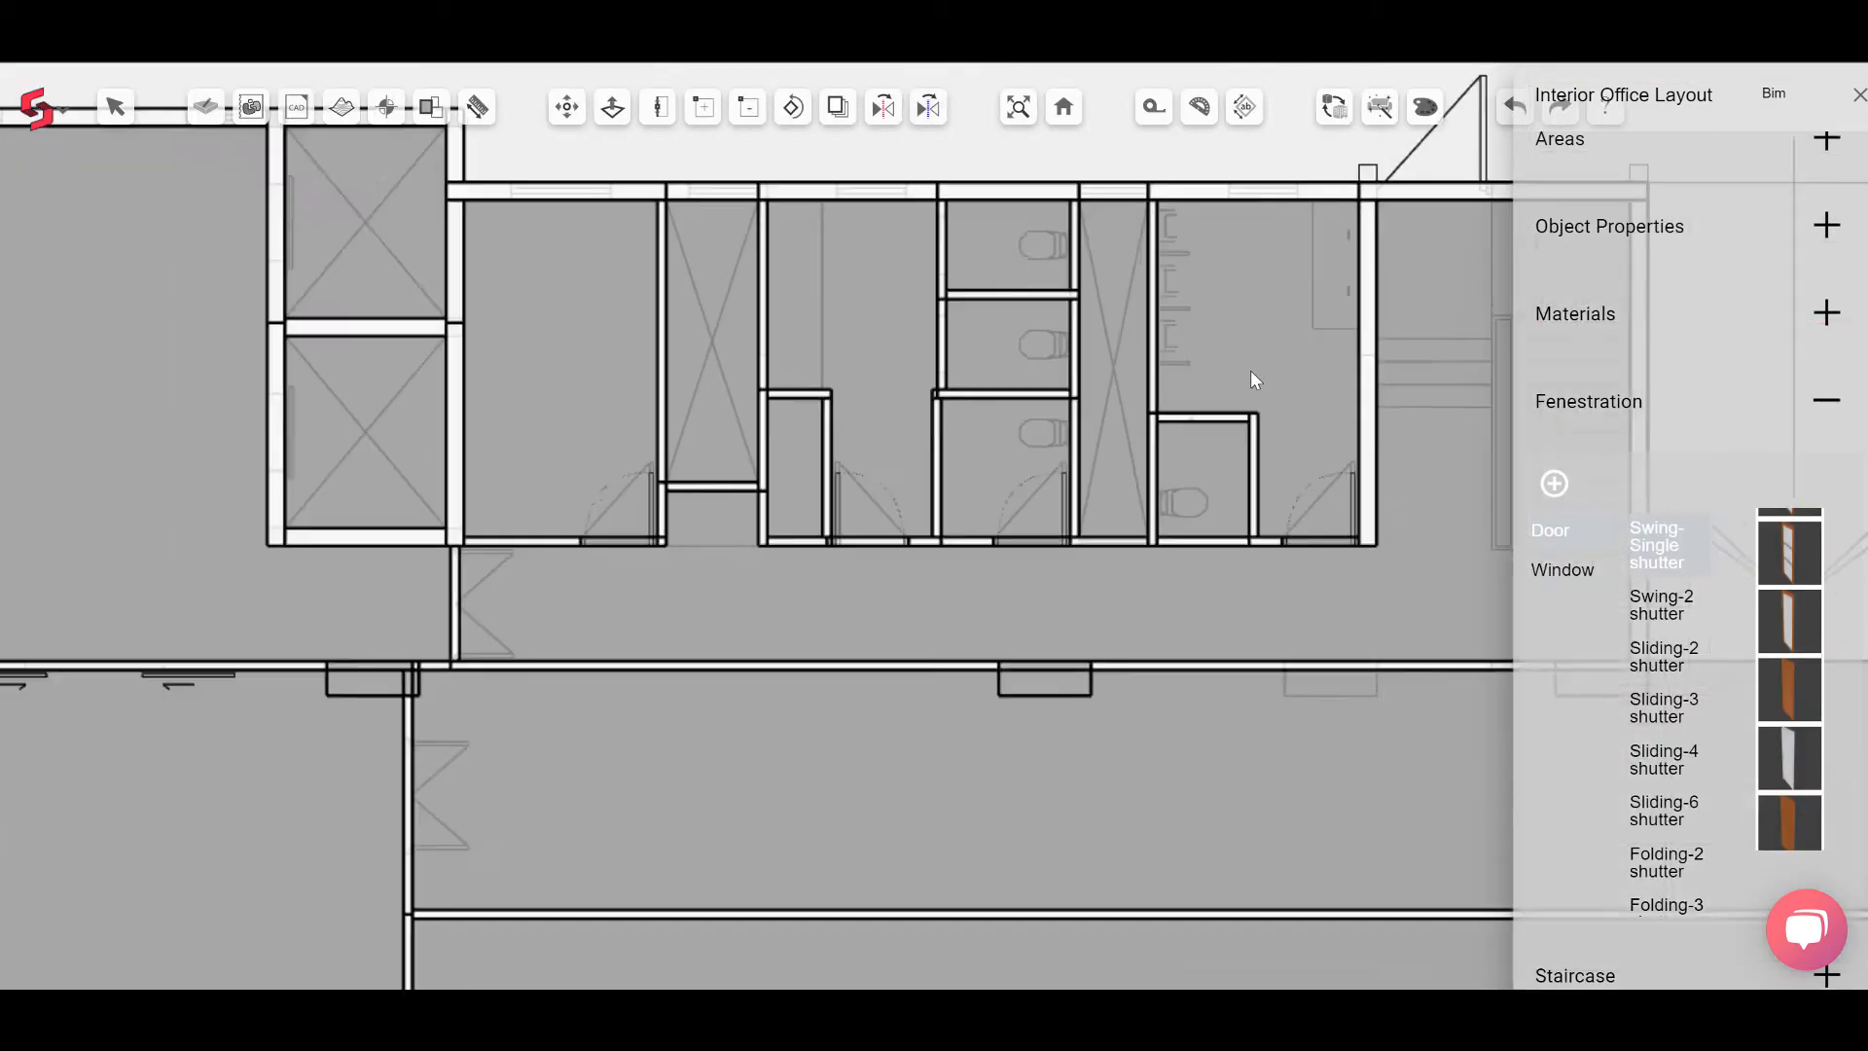
{"action": "scroll", "coordinate": [1252, 369], "scroll_direction": "down", "scroll_amount": 5}
{"action": "middle_click_drag", "start_coordinate": [862, 498], "coordinate": [838, 546]}
{"action": "scroll", "coordinate": [838, 546], "scroll_direction": "down", "scroll_amount": 3}
{"action": "middle_click_drag", "start_coordinate": [716, 496], "coordinate": [691, 296]}
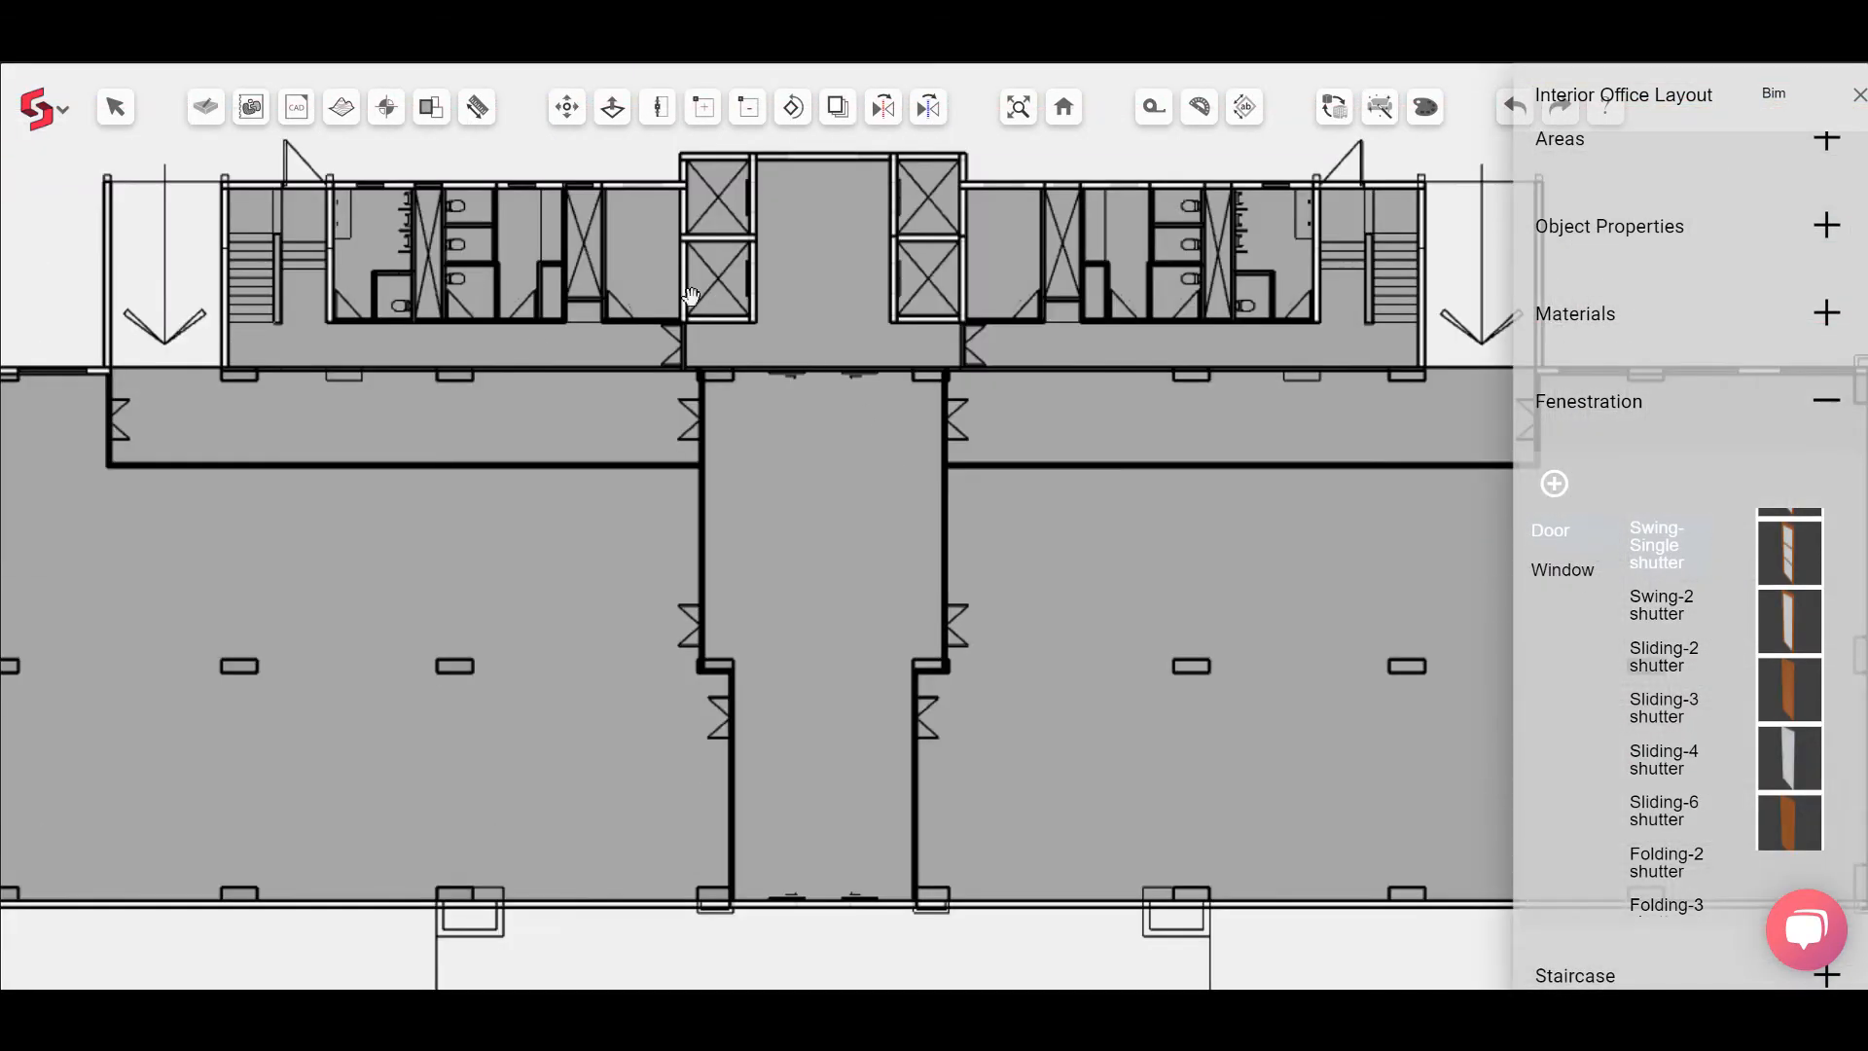
{"action": "scroll", "coordinate": [817, 312], "scroll_direction": "up", "scroll_amount": 4}
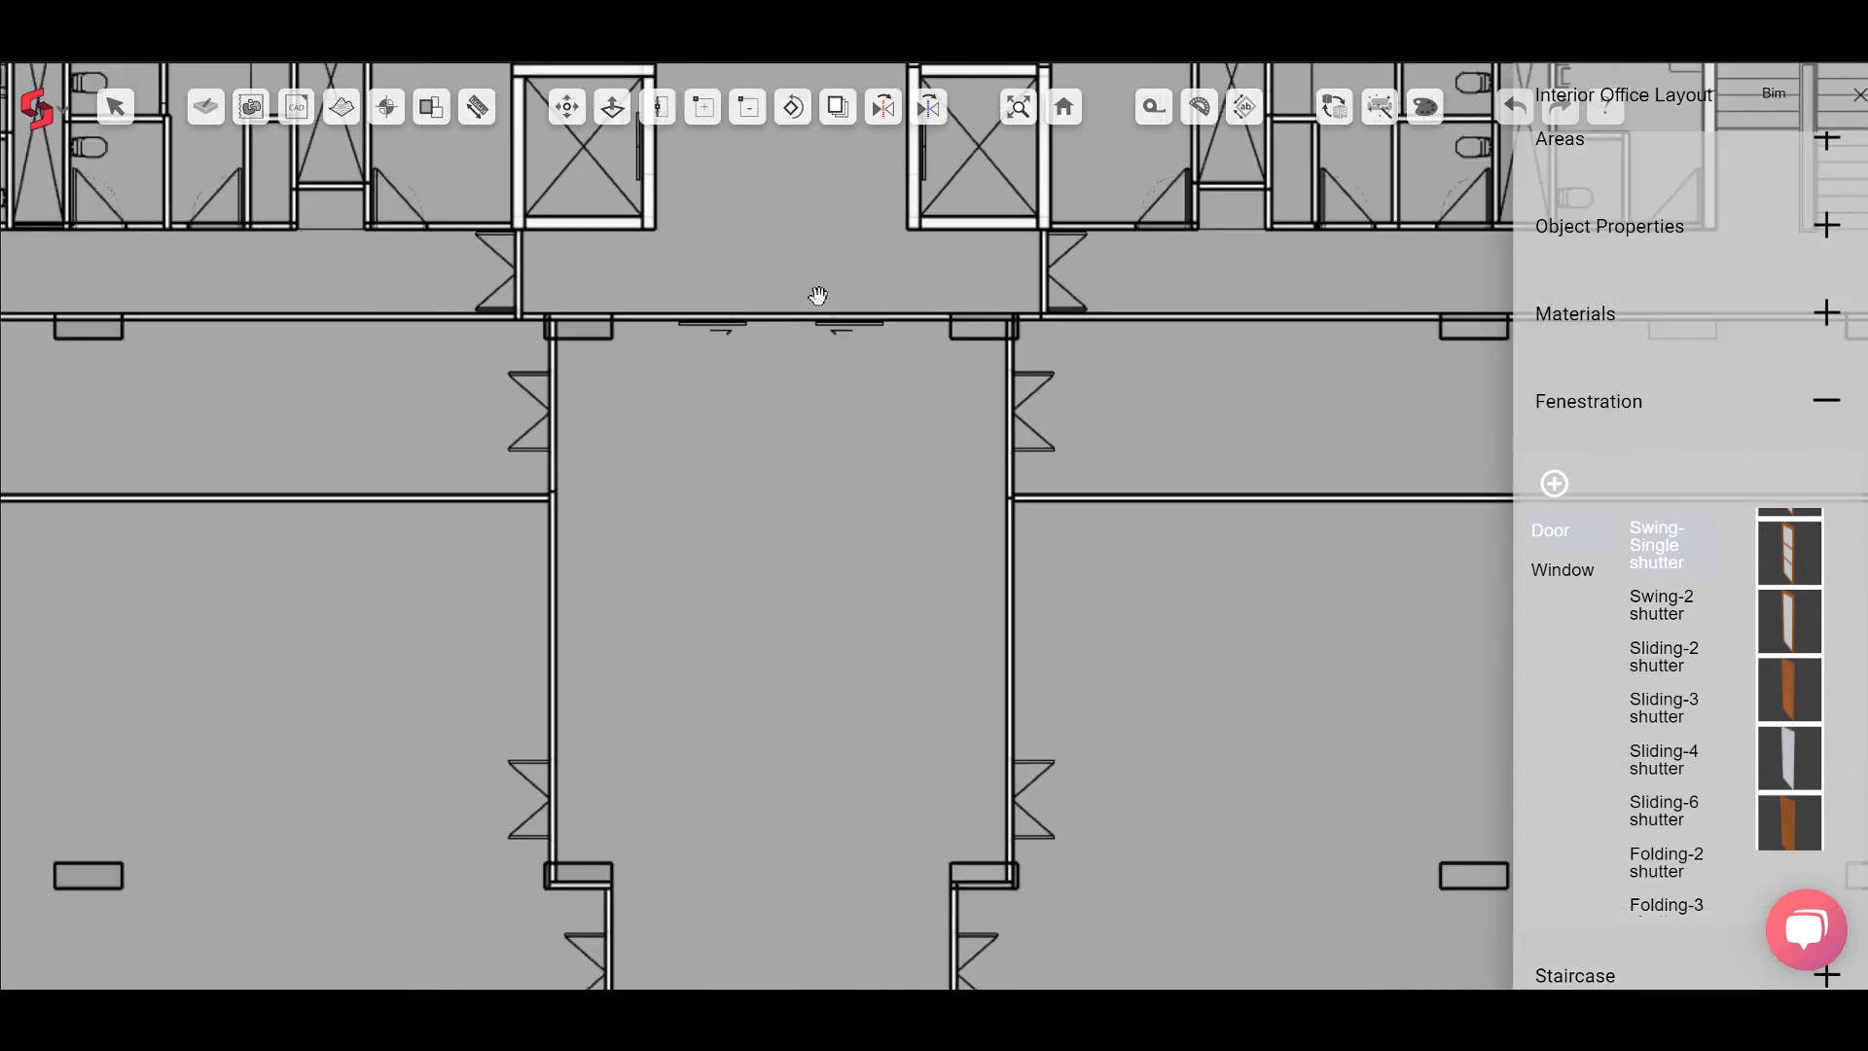
{"action": "scroll", "coordinate": [785, 283], "scroll_direction": "up", "scroll_amount": 3}
Step: Measure the length of the corridor wall beside the right lift shaft
{"action": "left_click", "coordinate": [1158, 119]}
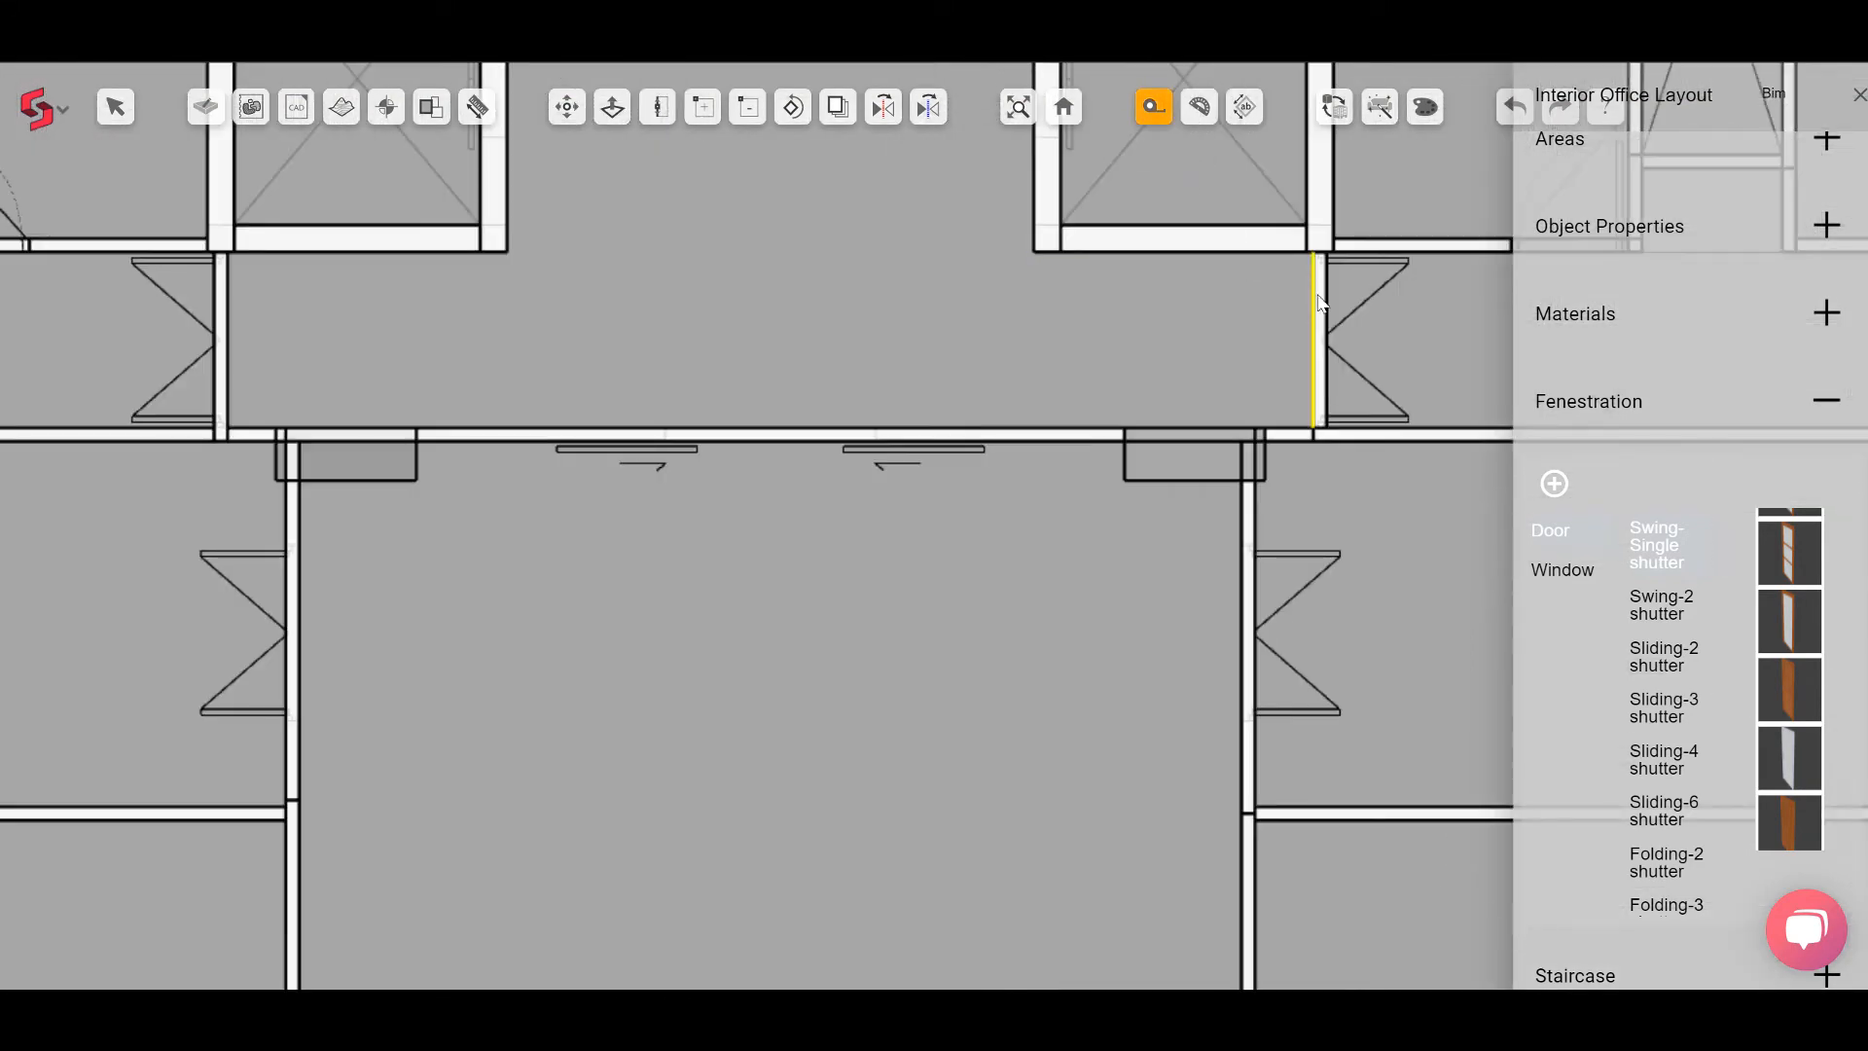
{"action": "left_click", "coordinate": [1314, 253]}
{"action": "scroll", "coordinate": [1322, 409], "scroll_direction": "up", "scroll_amount": 2}
{"action": "scroll", "coordinate": [1362, 417], "scroll_direction": "up", "scroll_amount": 1}
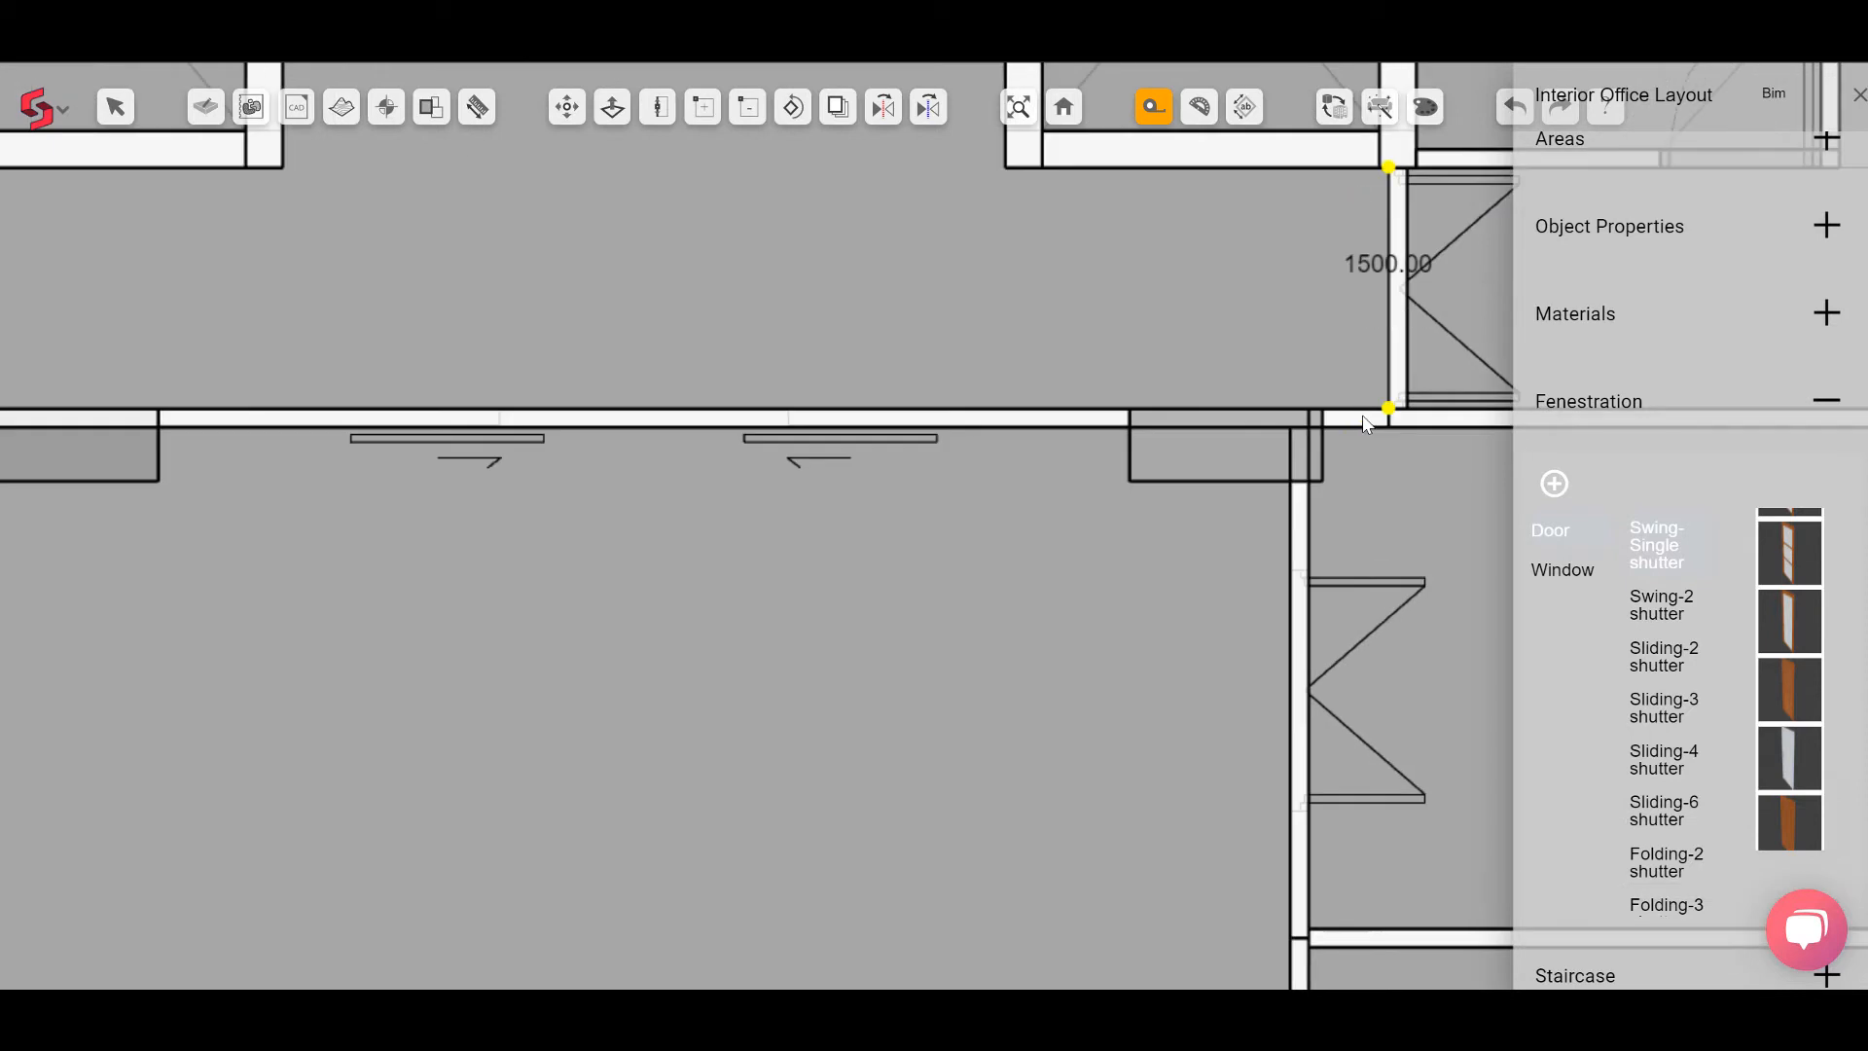
{"action": "scroll", "coordinate": [1365, 424], "scroll_direction": "down", "scroll_amount": 2}
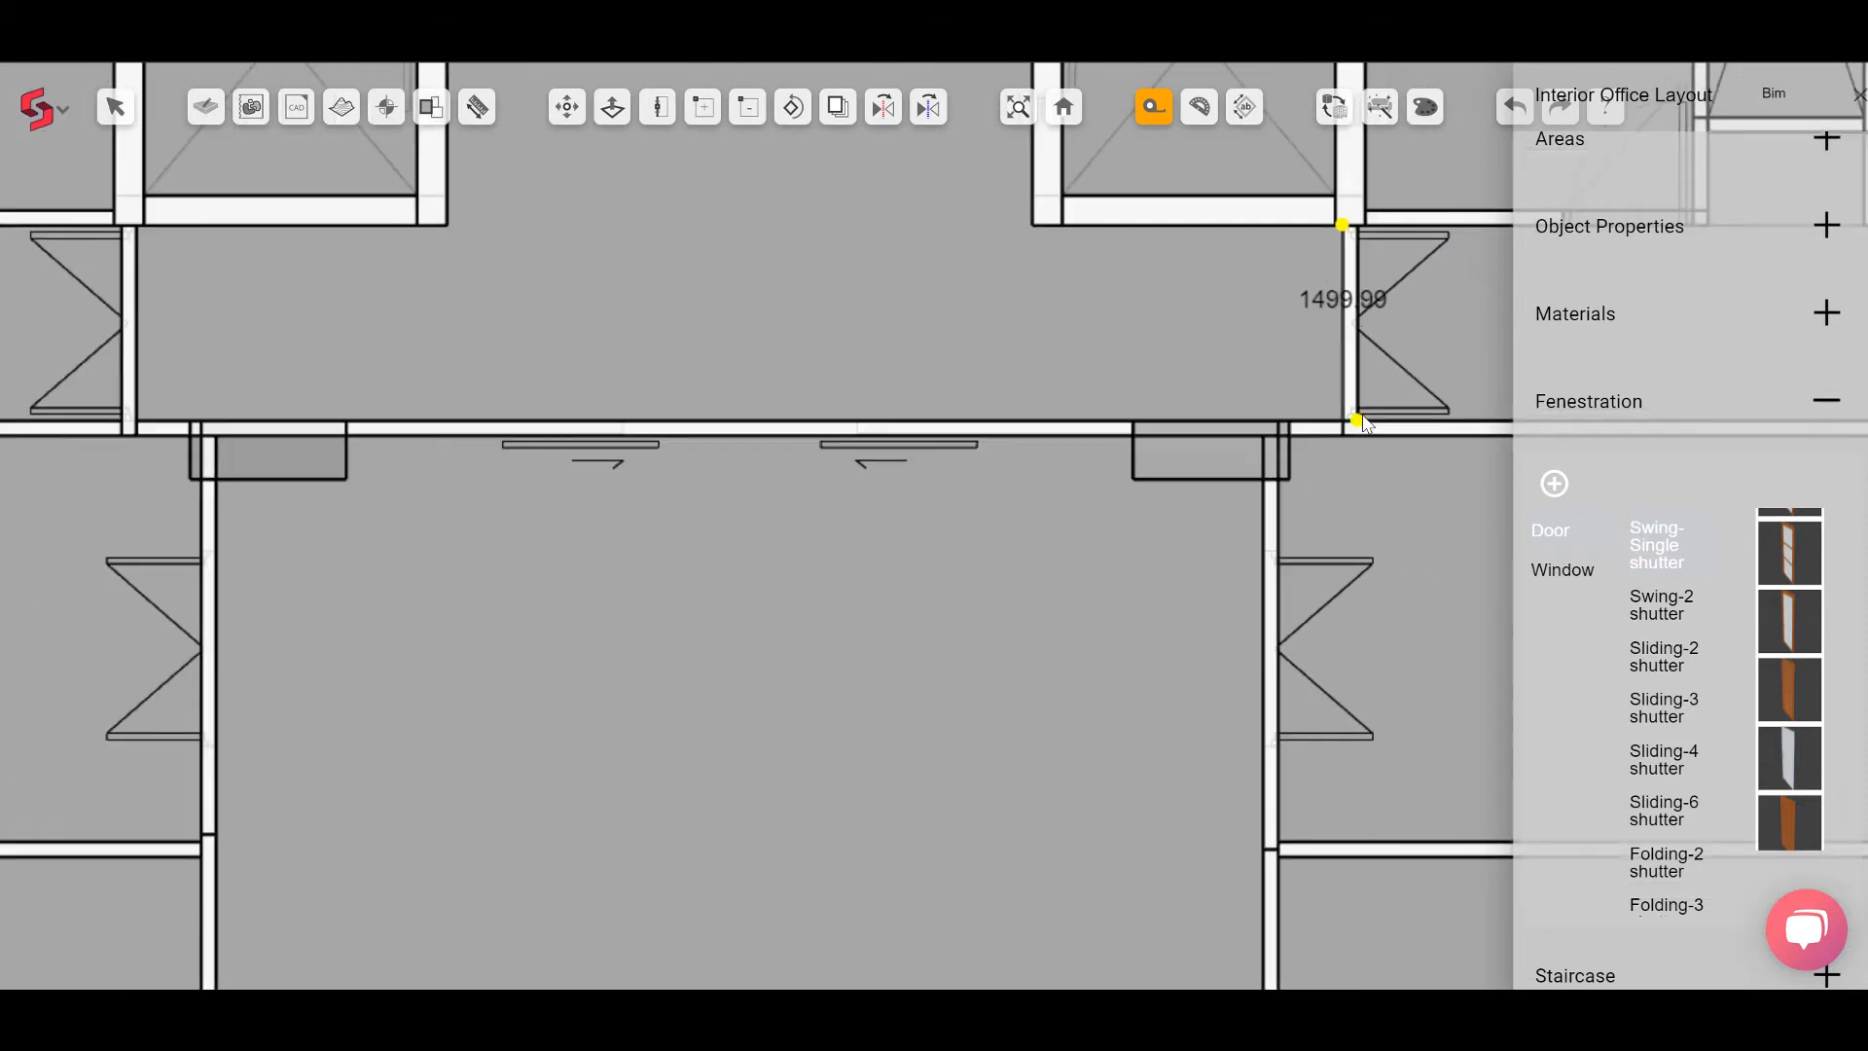
{"action": "key", "text": "Escape"}
Step: Choose the Swing-2 shutter door and place it in the corridor wall beside the left lift lobby
{"action": "left_click", "coordinate": [1568, 535]}
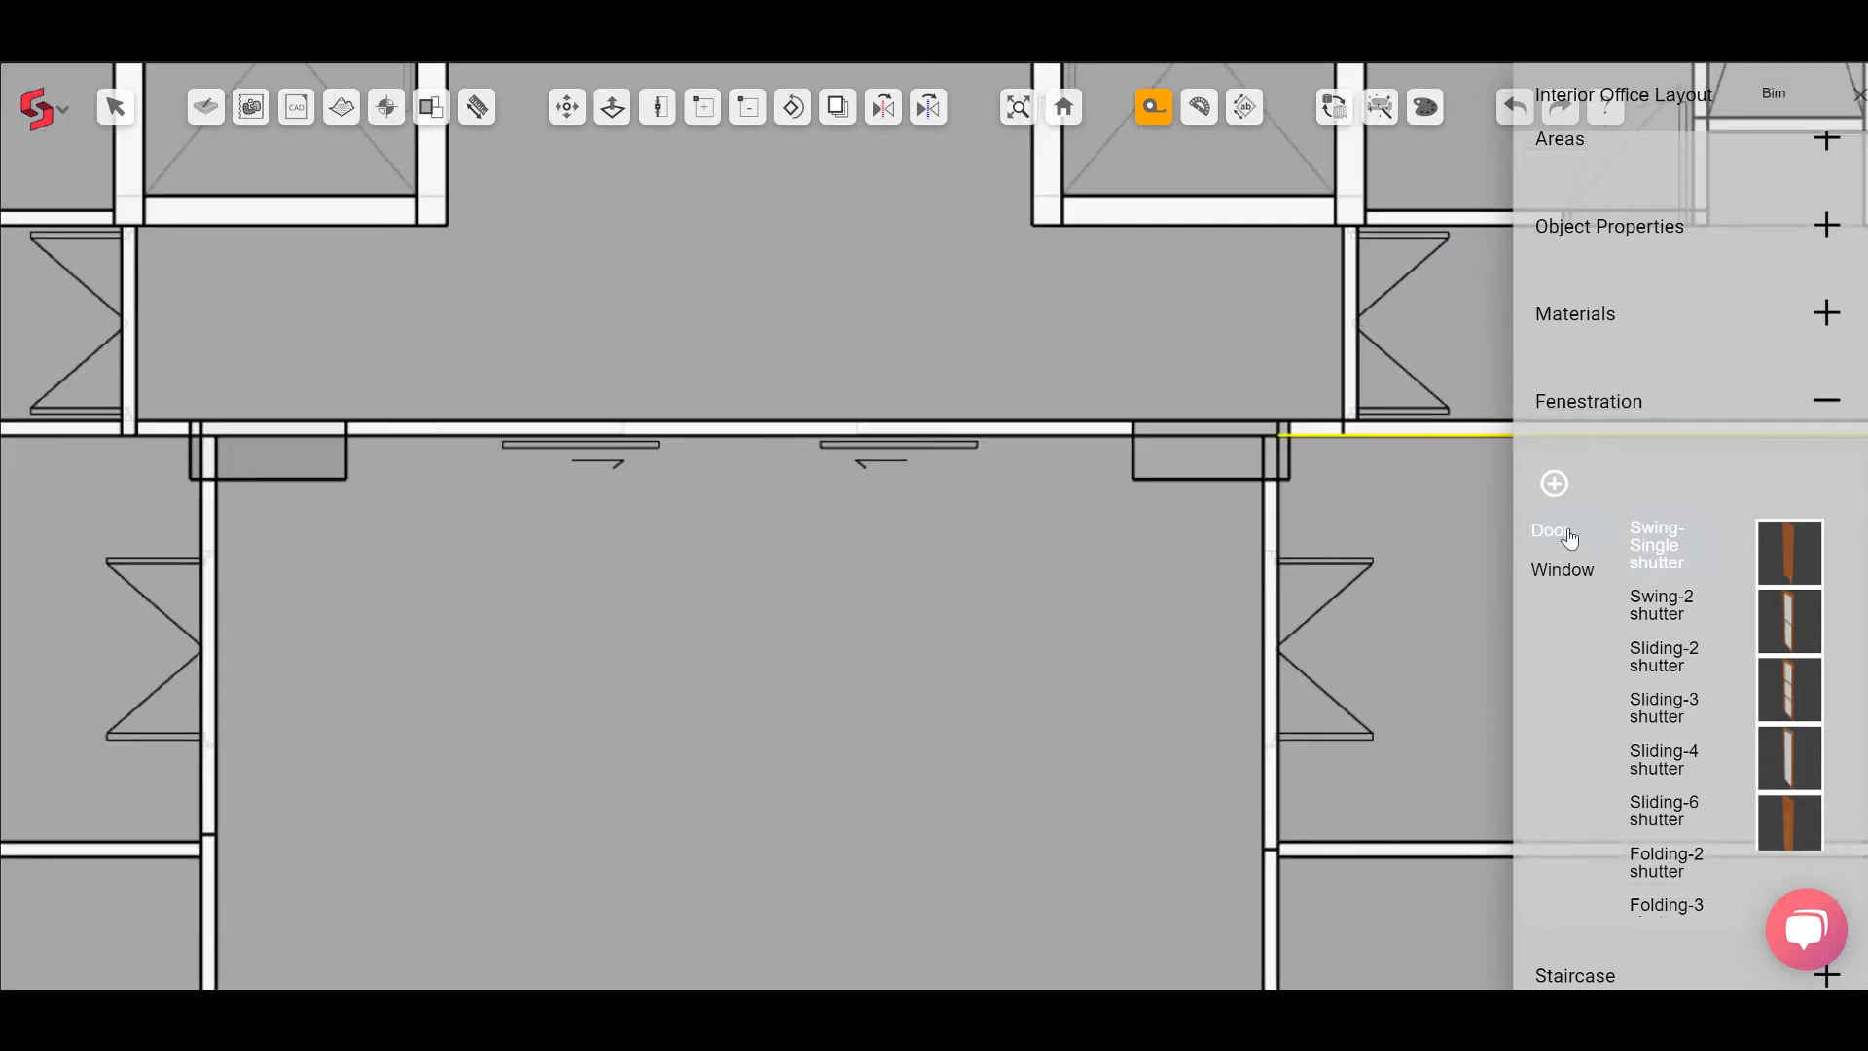
{"action": "left_click", "coordinate": [1677, 619]}
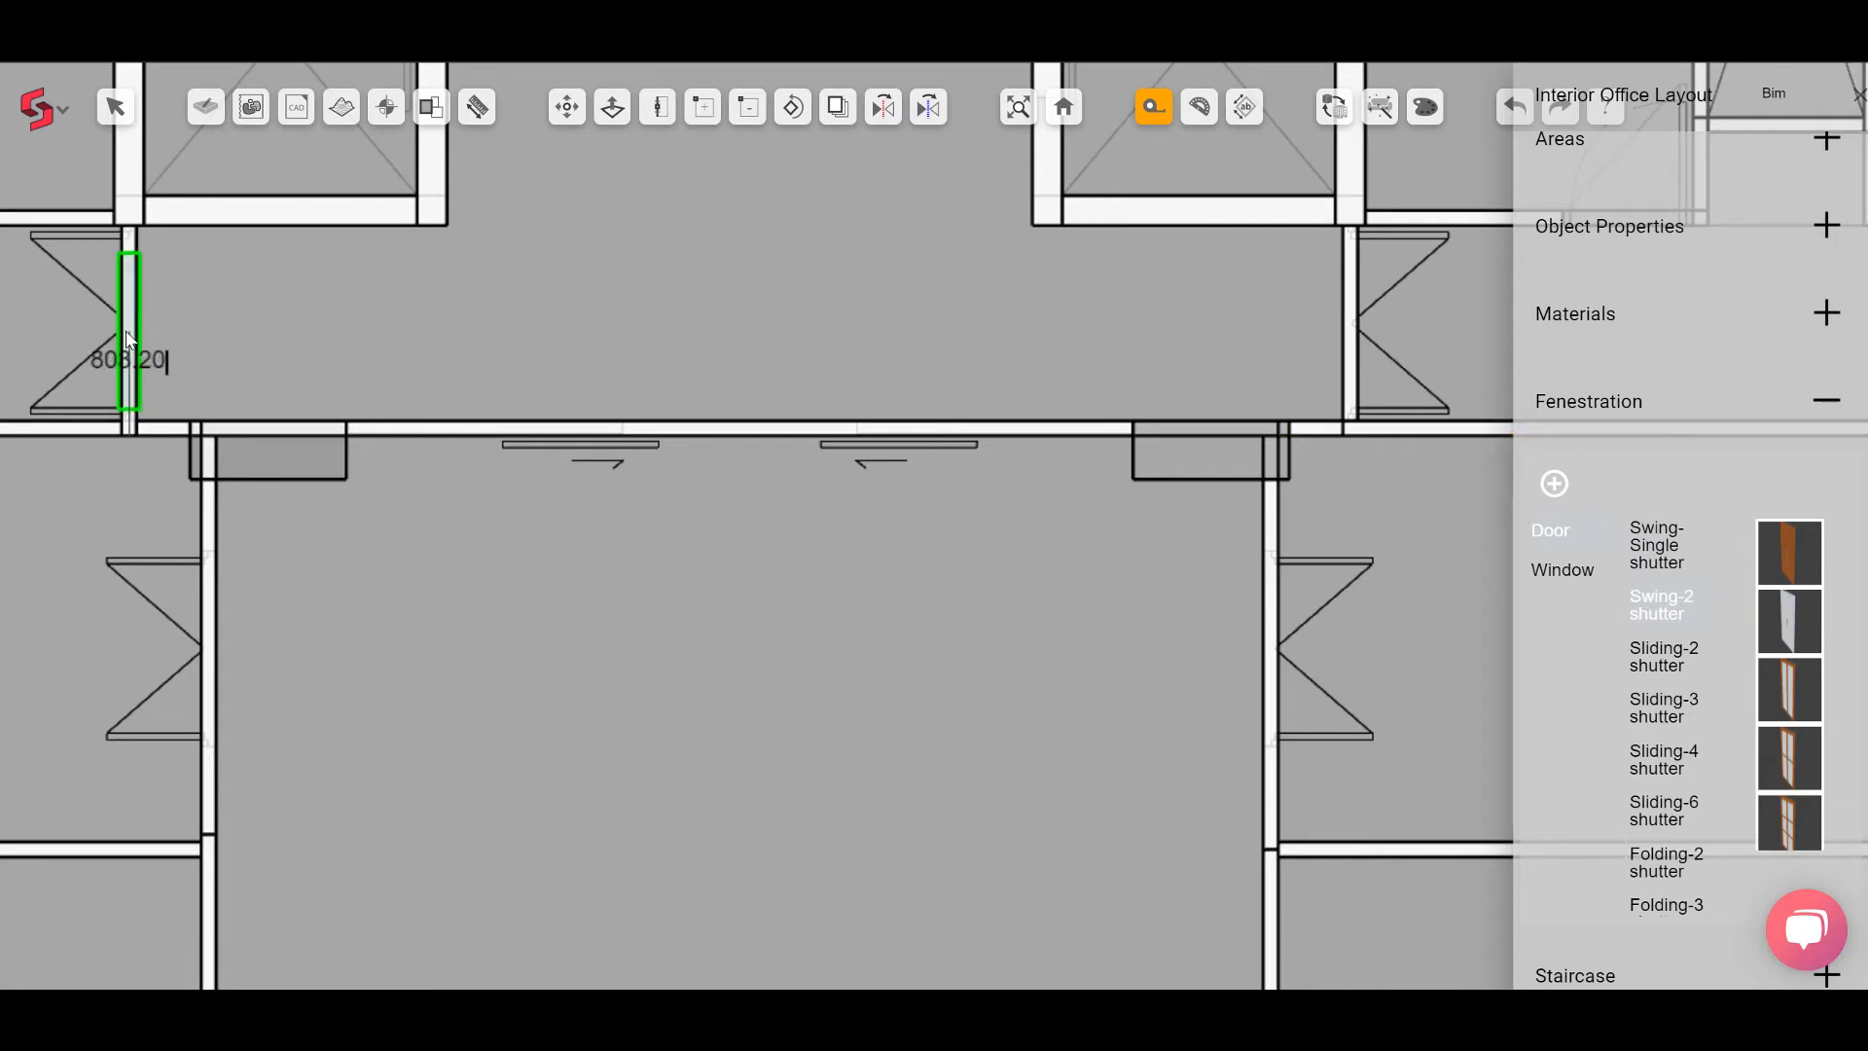
{"action": "scroll", "coordinate": [128, 334], "scroll_direction": "up", "scroll_amount": 3}
{"action": "middle_click_drag", "start_coordinate": [128, 334], "coordinate": [367, 360]}
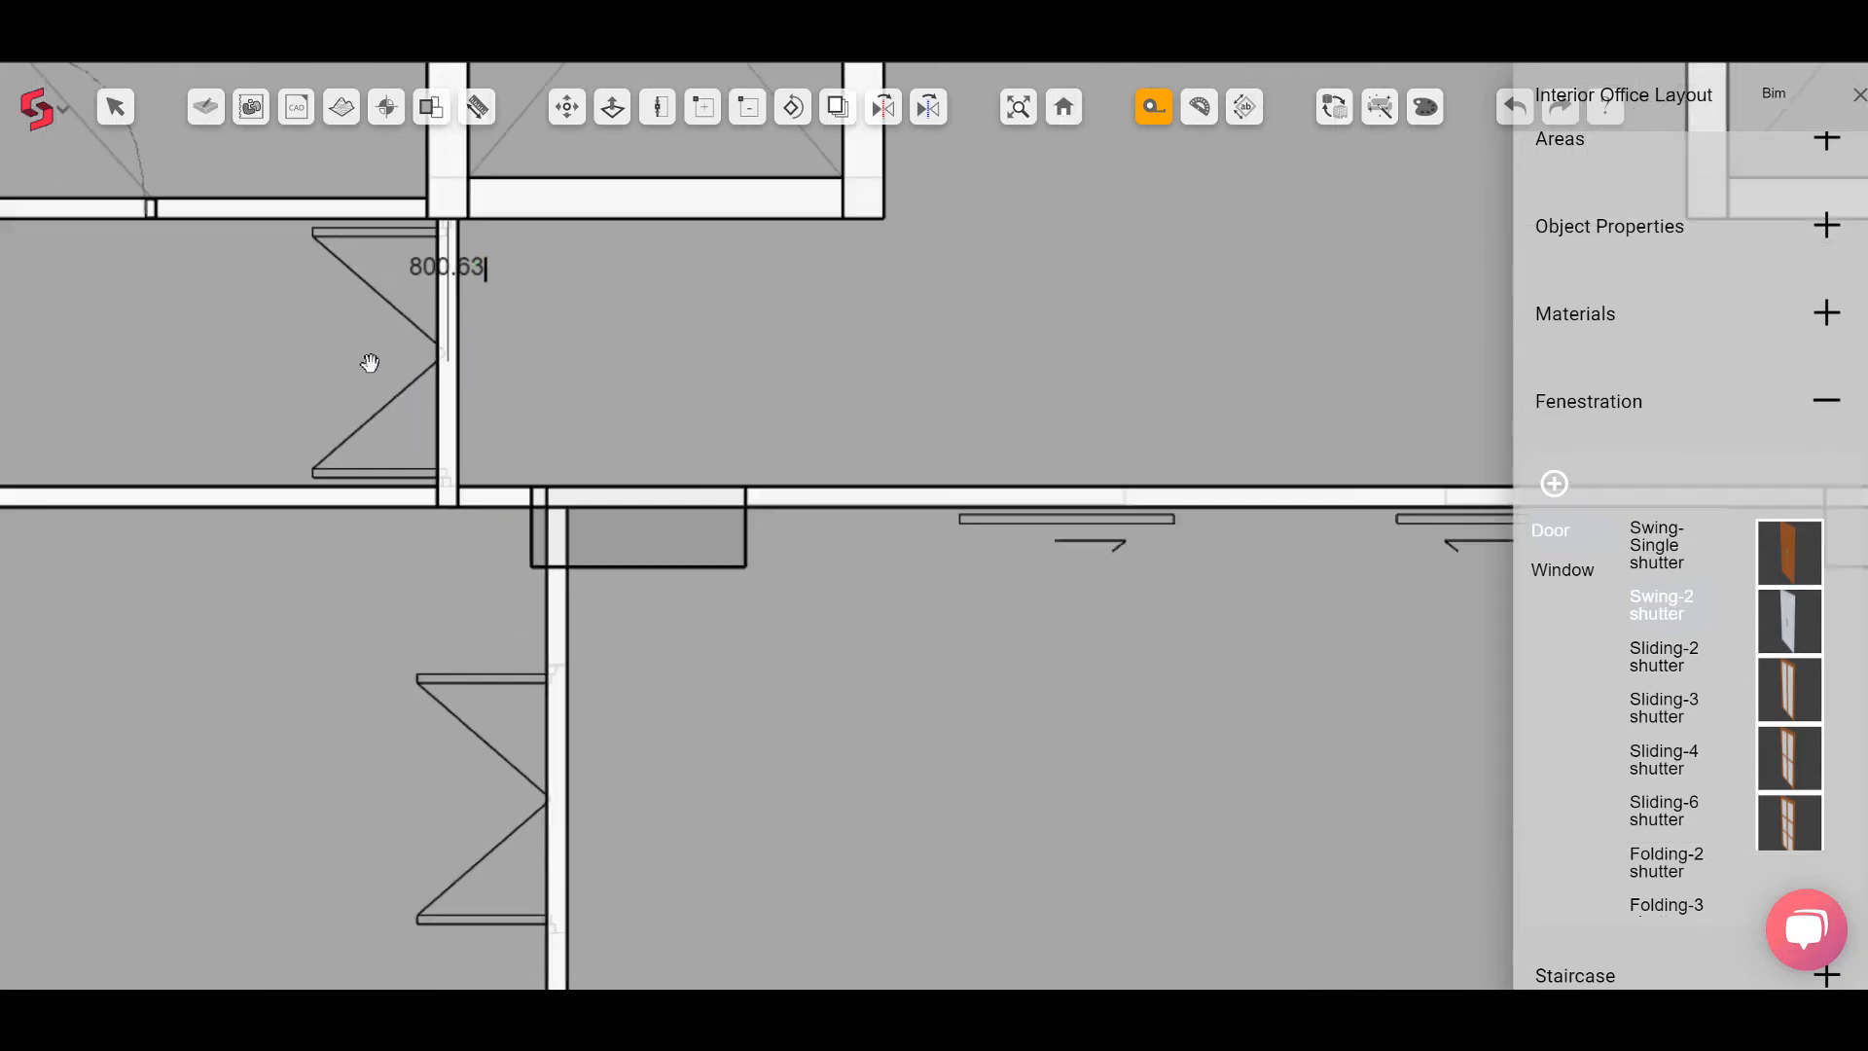
{"action": "left_click", "coordinate": [457, 350]}
Step: Place another Swing-2 shutter door in the office partition wall below the lobby
{"action": "scroll", "coordinate": [582, 713], "scroll_direction": "down", "scroll_amount": 2}
{"action": "scroll", "coordinate": [581, 712], "scroll_direction": "up", "scroll_amount": 2}
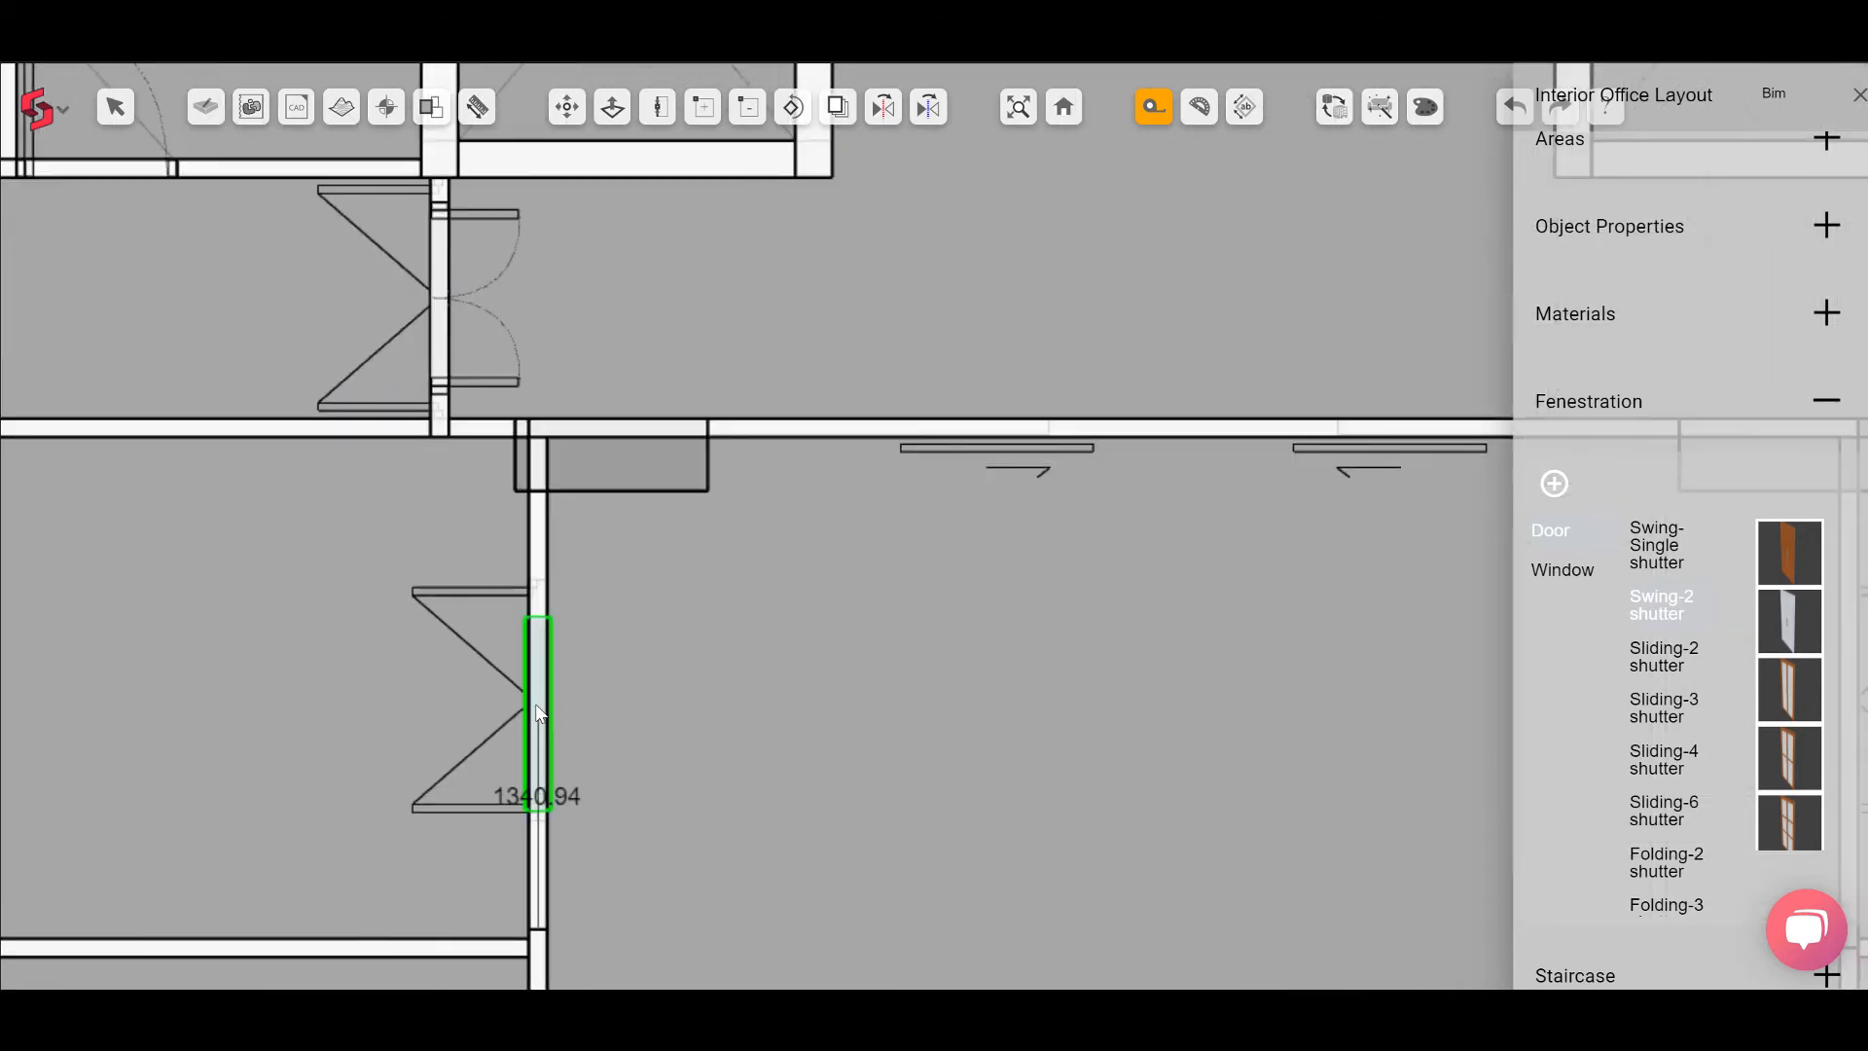
{"action": "left_click", "coordinate": [535, 702]}
Step: Place Swing-2 shutter doors in the corridor and partition walls on the lobby's right side
{"action": "scroll", "coordinate": [358, 592], "scroll_direction": "down", "scroll_amount": 2}
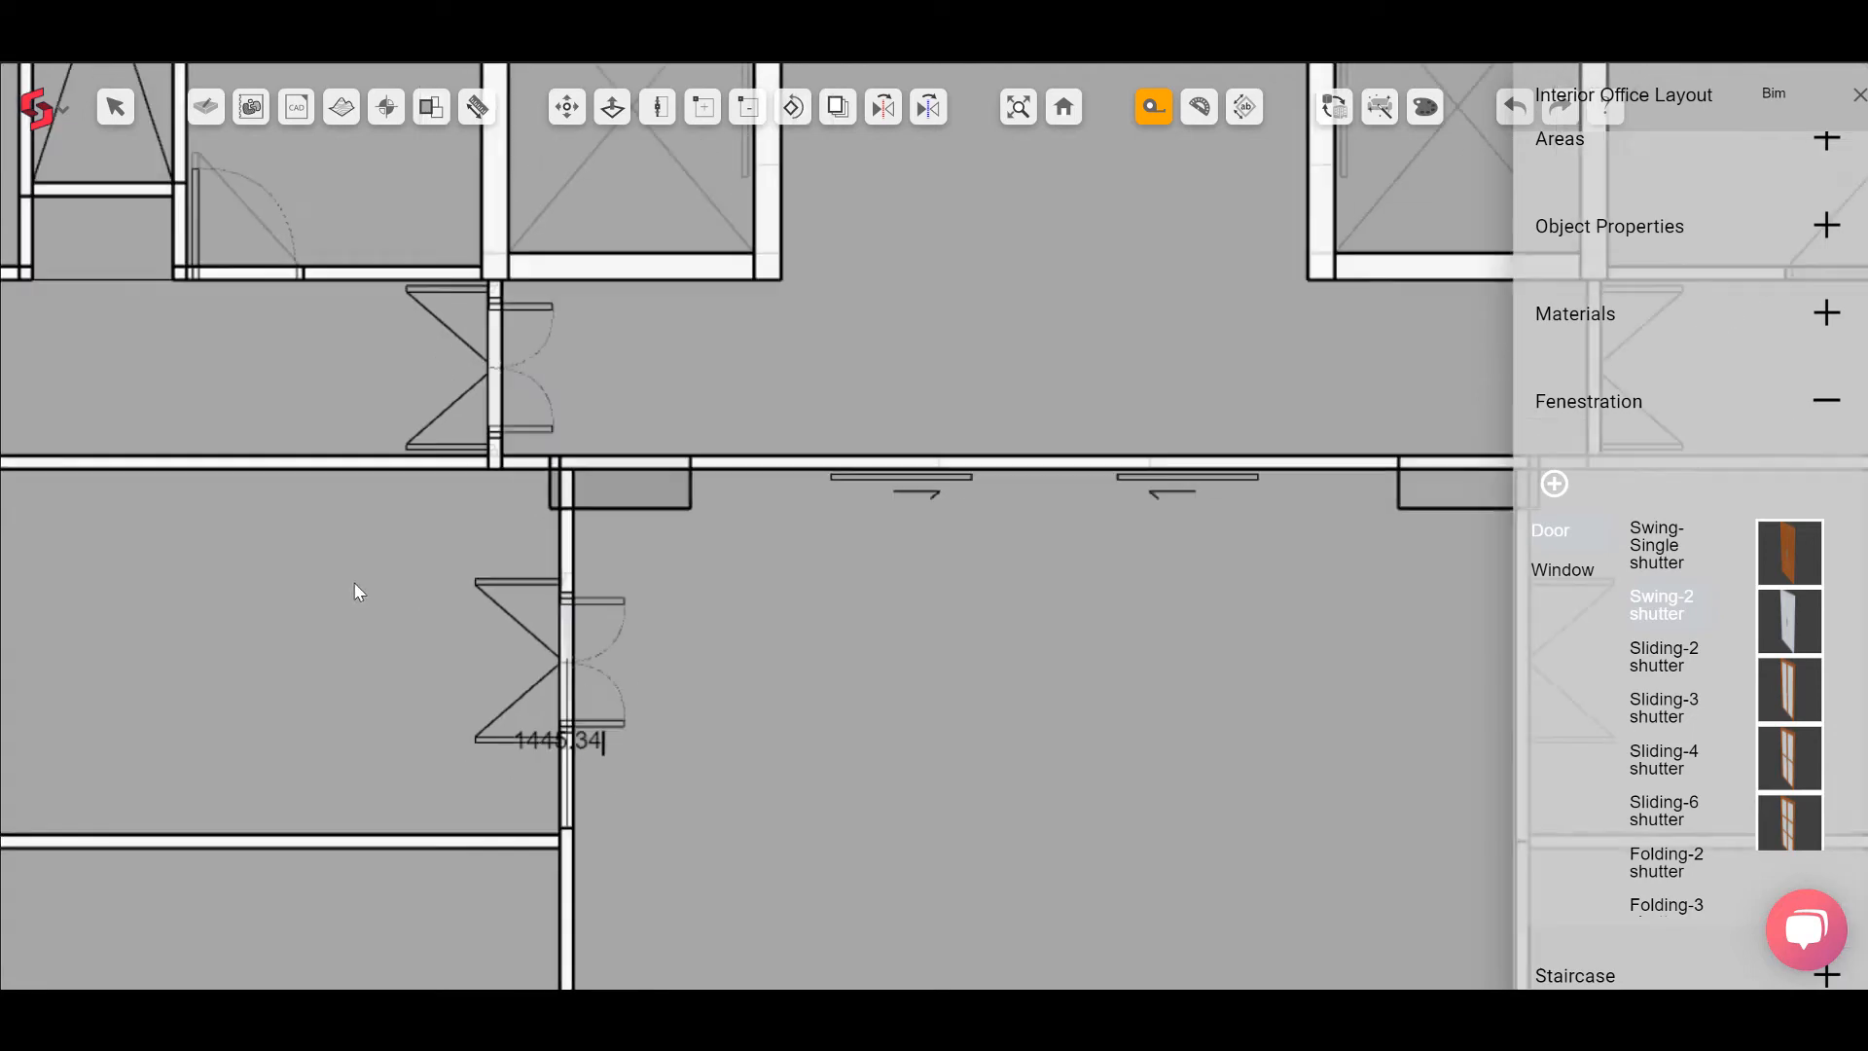
{"action": "middle_click_drag", "start_coordinate": [1299, 389], "coordinate": [1021, 385]}
{"action": "scroll", "coordinate": [1021, 385], "scroll_direction": "up", "scroll_amount": 2}
{"action": "left_click", "coordinate": [1011, 398]}
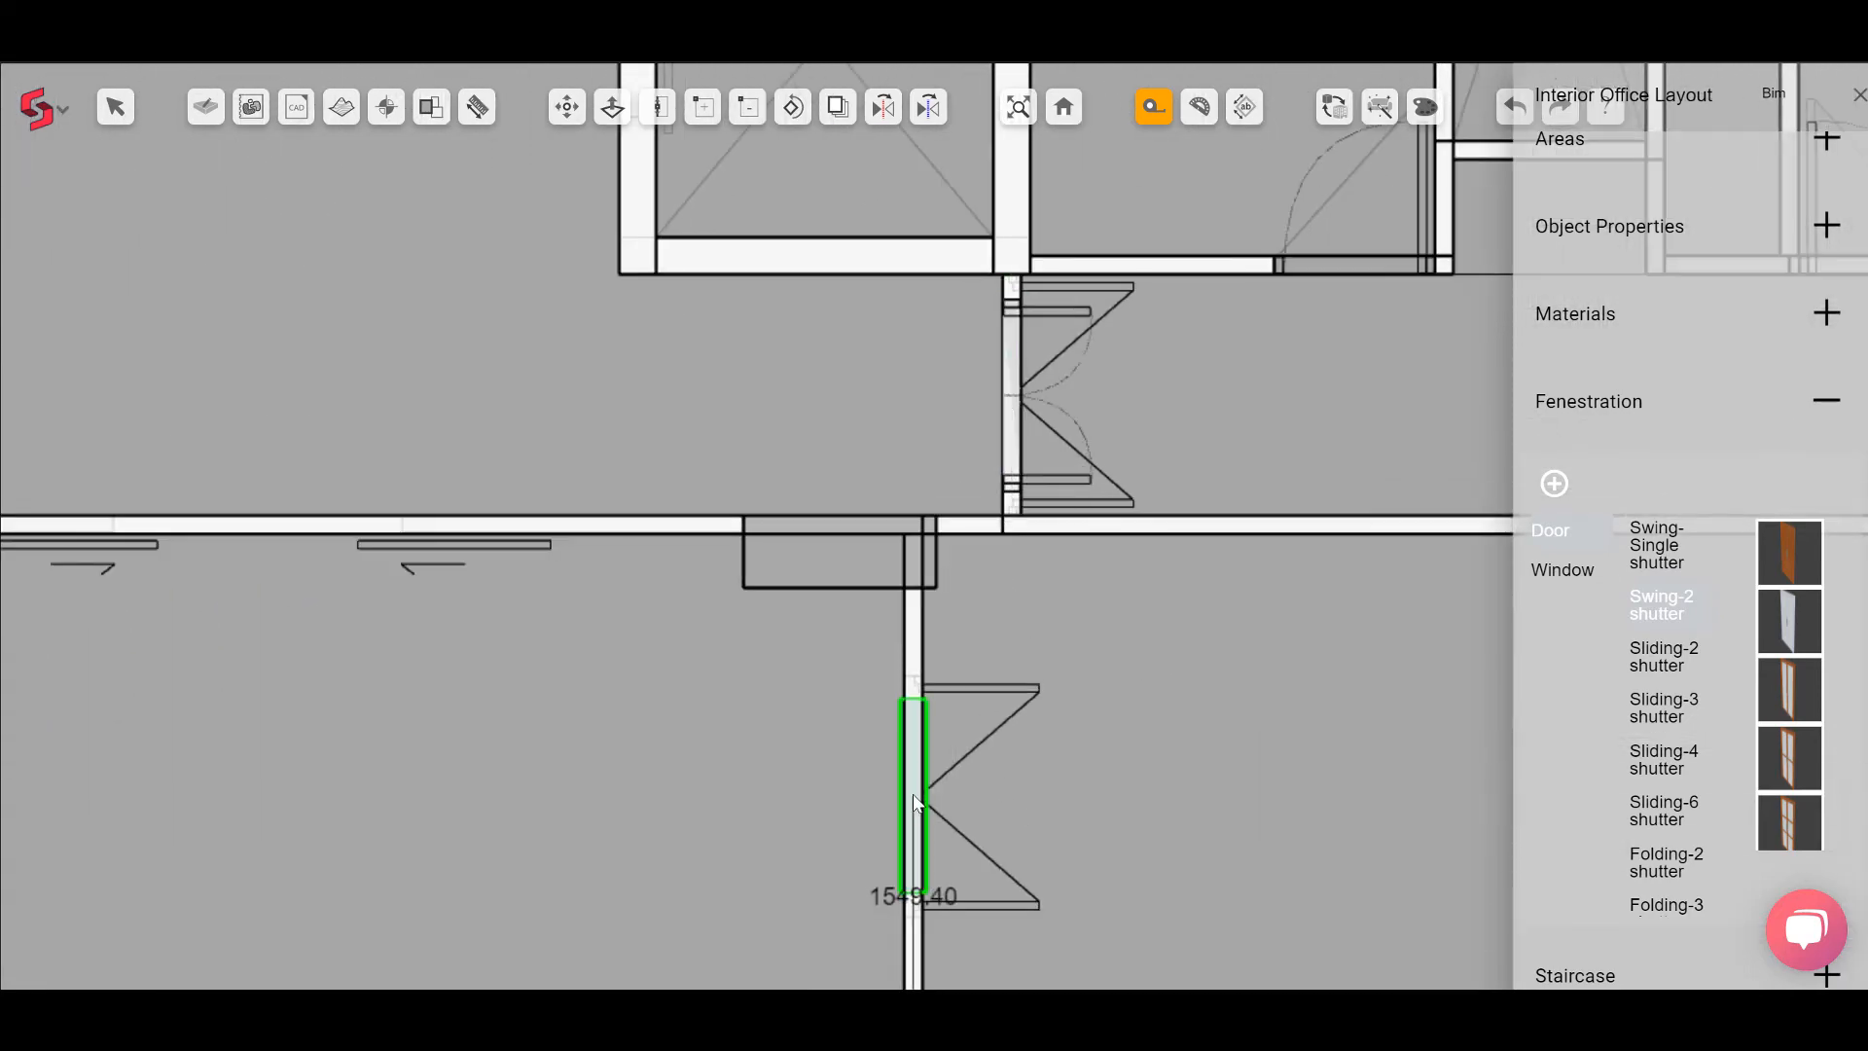
{"action": "left_click", "coordinate": [915, 798]}
Step: Place four Swing-2 shutter doors in the side walls of the central corridor
{"action": "scroll", "coordinate": [914, 800], "scroll_direction": "down", "scroll_amount": 2}
{"action": "middle_click_drag", "start_coordinate": [787, 760], "coordinate": [837, 389]}
{"action": "middle_click_drag", "start_coordinate": [799, 743], "coordinate": [918, 321]}
{"action": "middle_click_drag", "start_coordinate": [804, 703], "coordinate": [846, 581]}
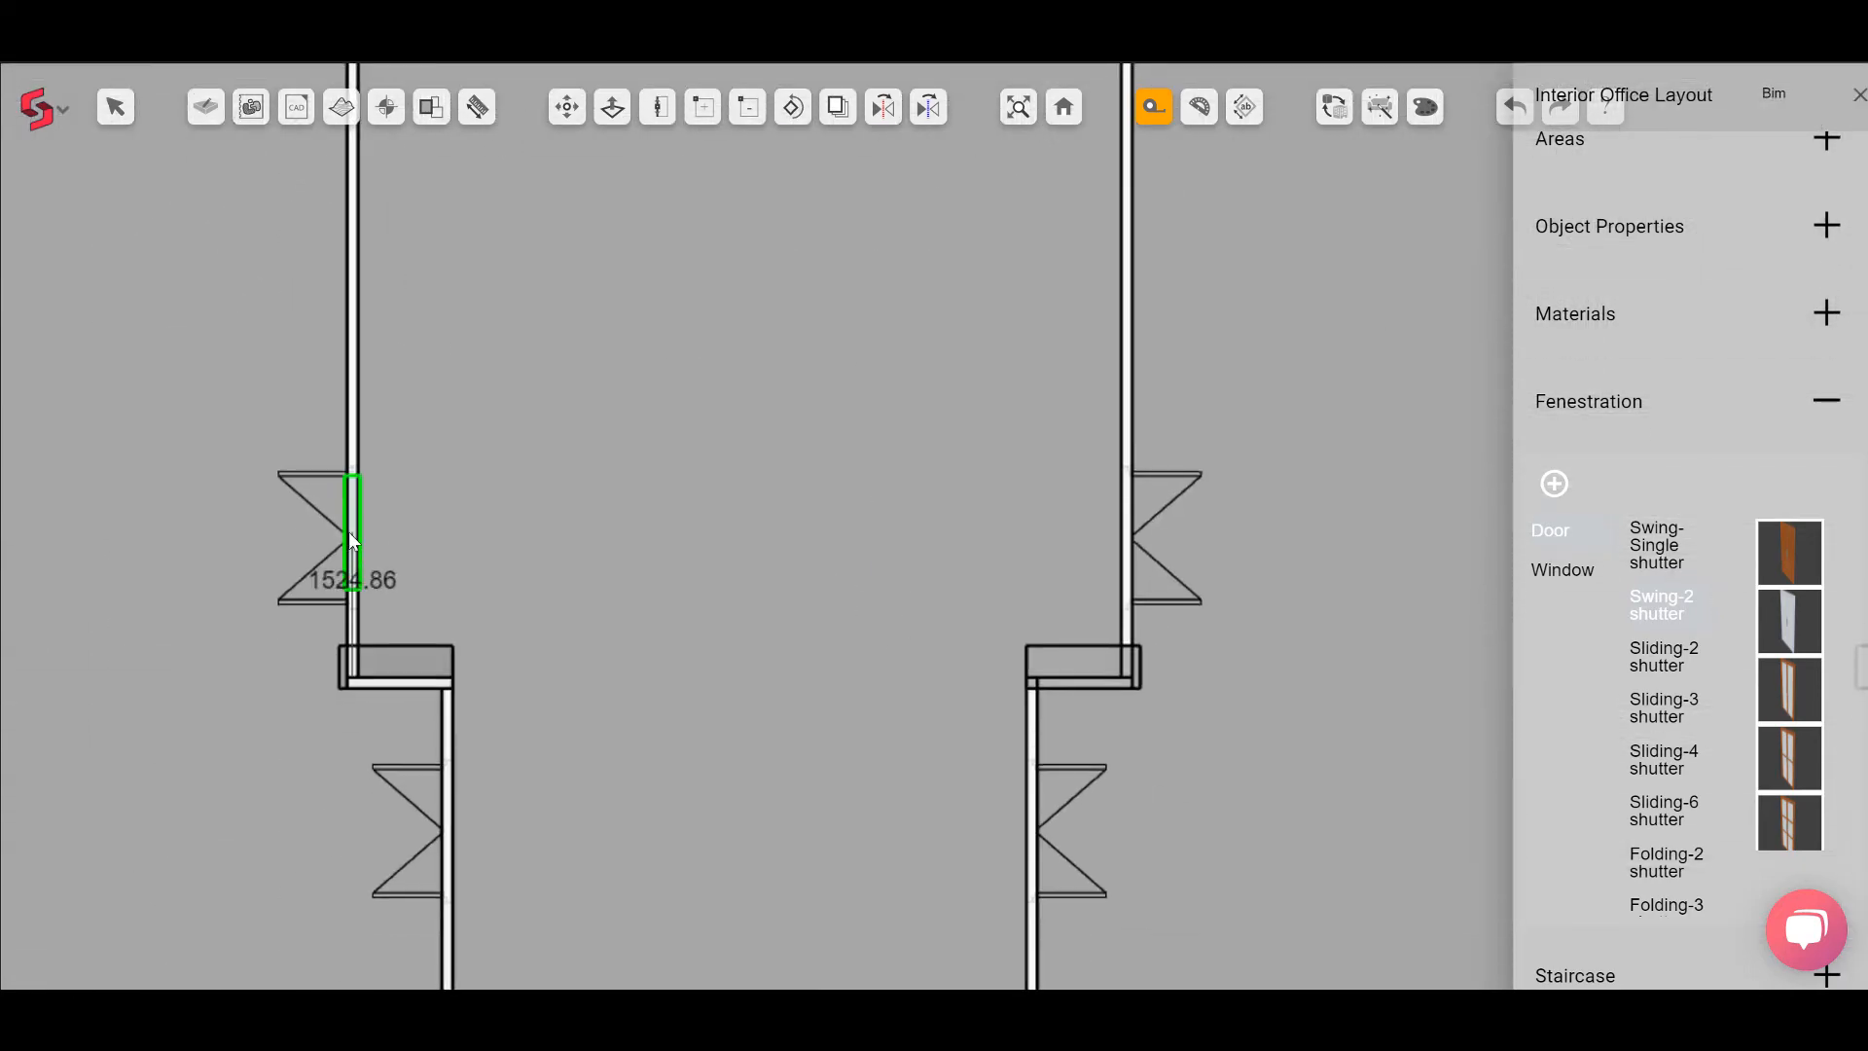
{"action": "left_click", "coordinate": [351, 535]}
{"action": "left_click", "coordinate": [1129, 536]}
{"action": "left_click", "coordinate": [448, 832]}
{"action": "left_click", "coordinate": [1036, 839]}
Step: Place Swing-2 shutter doors in the office partition walls of the west and east wings
{"action": "scroll", "coordinate": [1034, 833], "scroll_direction": "down", "scroll_amount": 3}
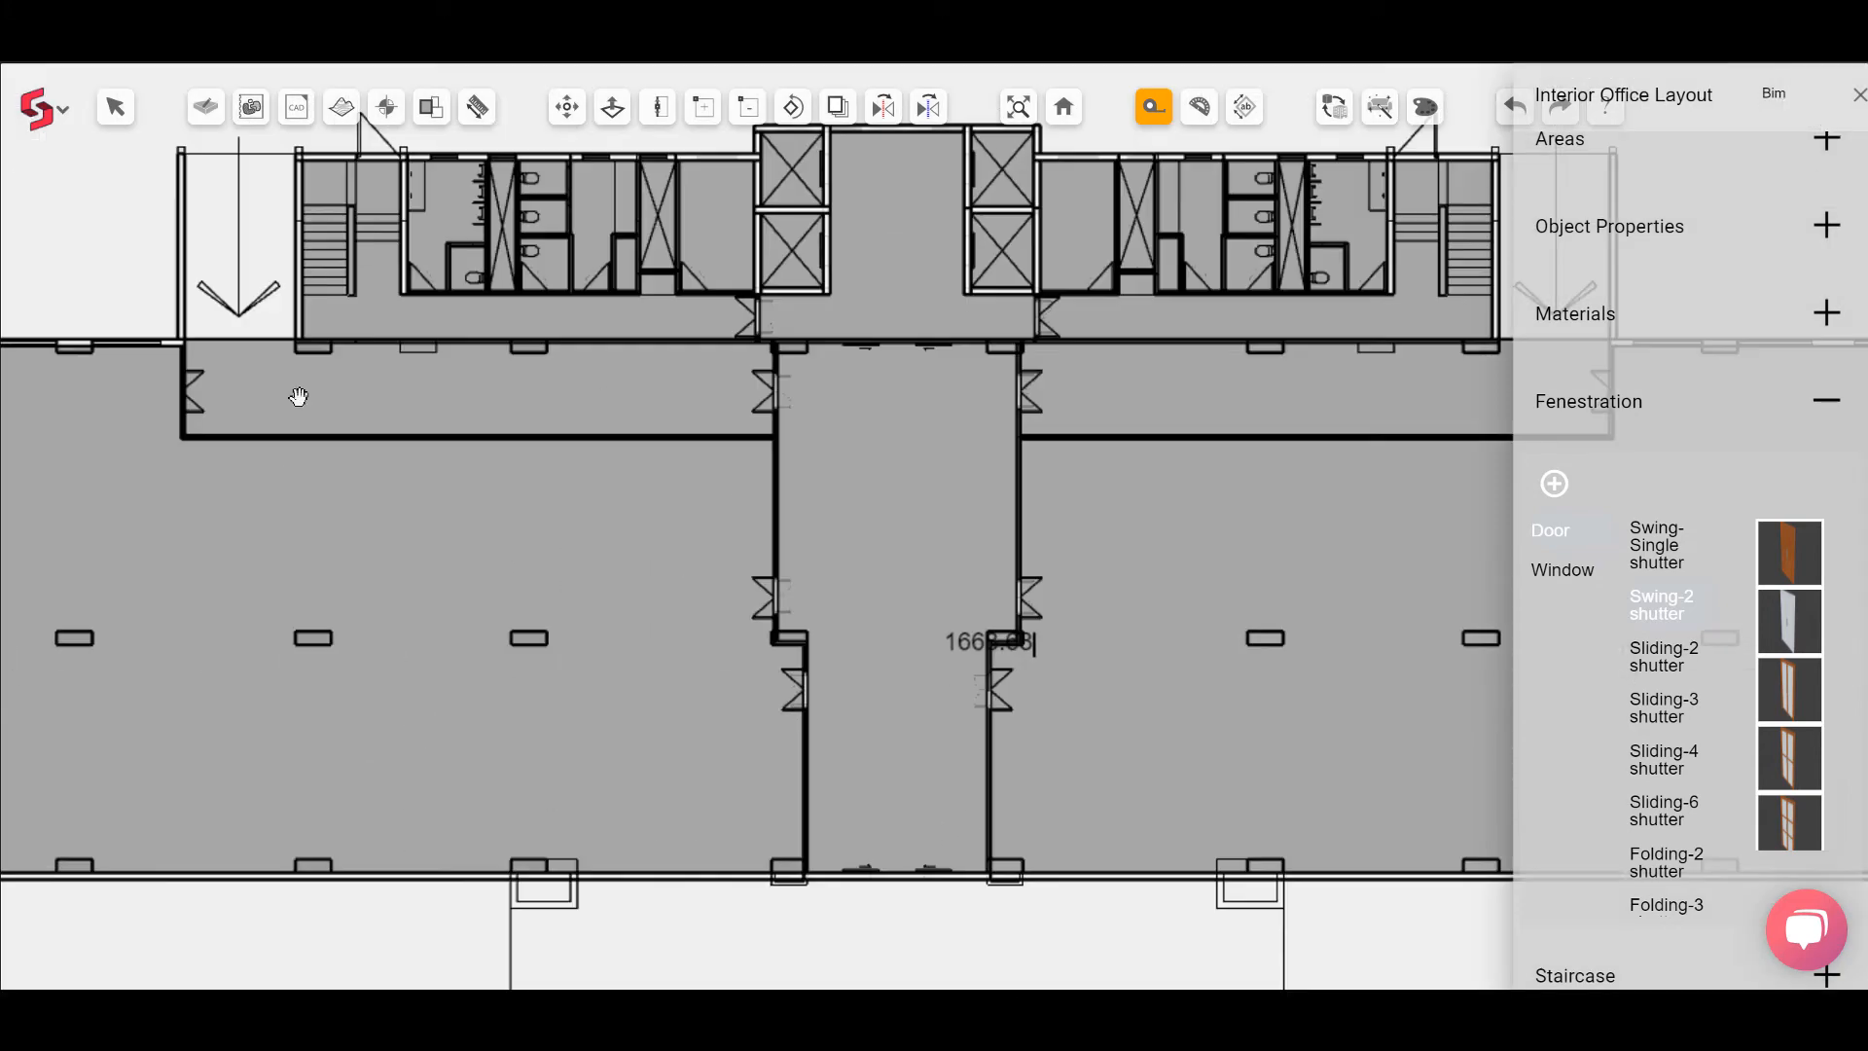
{"action": "middle_click_drag", "start_coordinate": [296, 396], "coordinate": [594, 394]}
{"action": "scroll", "coordinate": [623, 384], "scroll_direction": "up", "scroll_amount": 2}
{"action": "left_click", "coordinate": [323, 346]}
{"action": "scroll", "coordinate": [323, 346], "scroll_direction": "down", "scroll_amount": 2}
{"action": "middle_click_drag", "start_coordinate": [895, 415], "coordinate": [170, 449]}
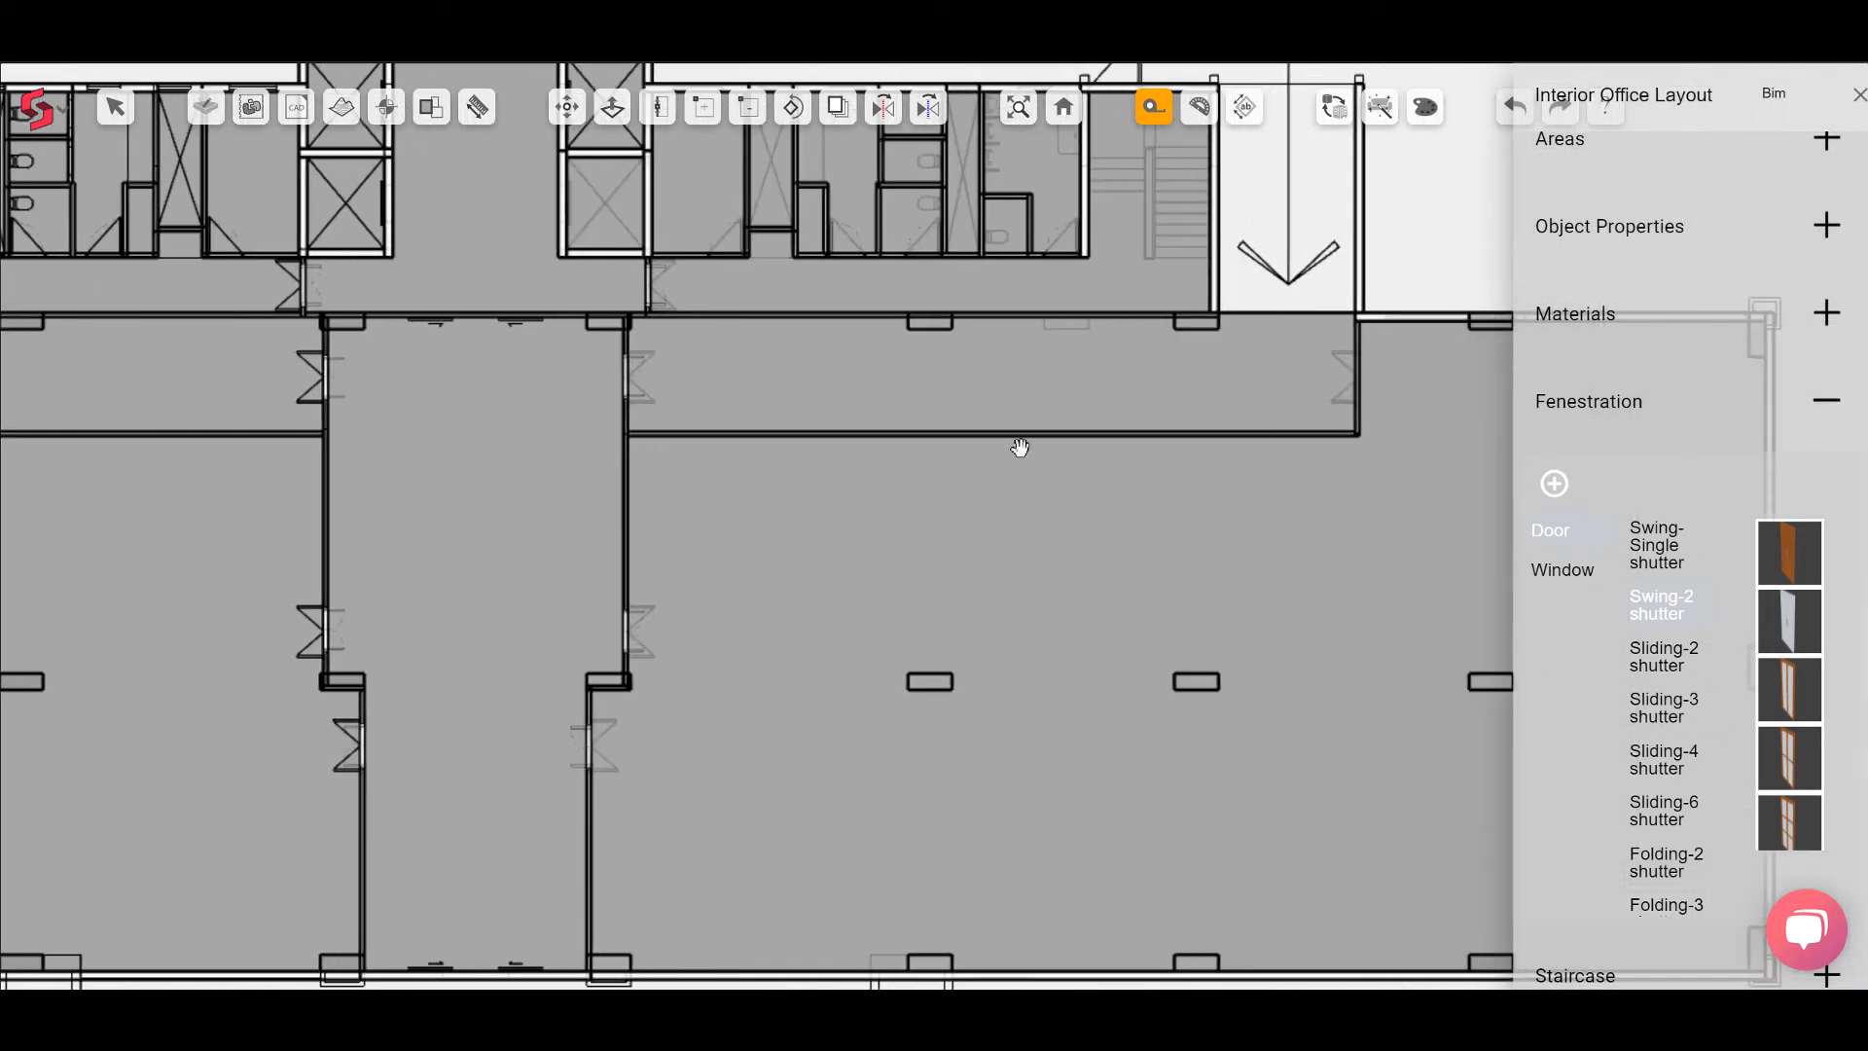
{"action": "scroll", "coordinate": [1238, 461], "scroll_direction": "up", "scroll_amount": 2}
{"action": "left_click", "coordinate": [1421, 327]}
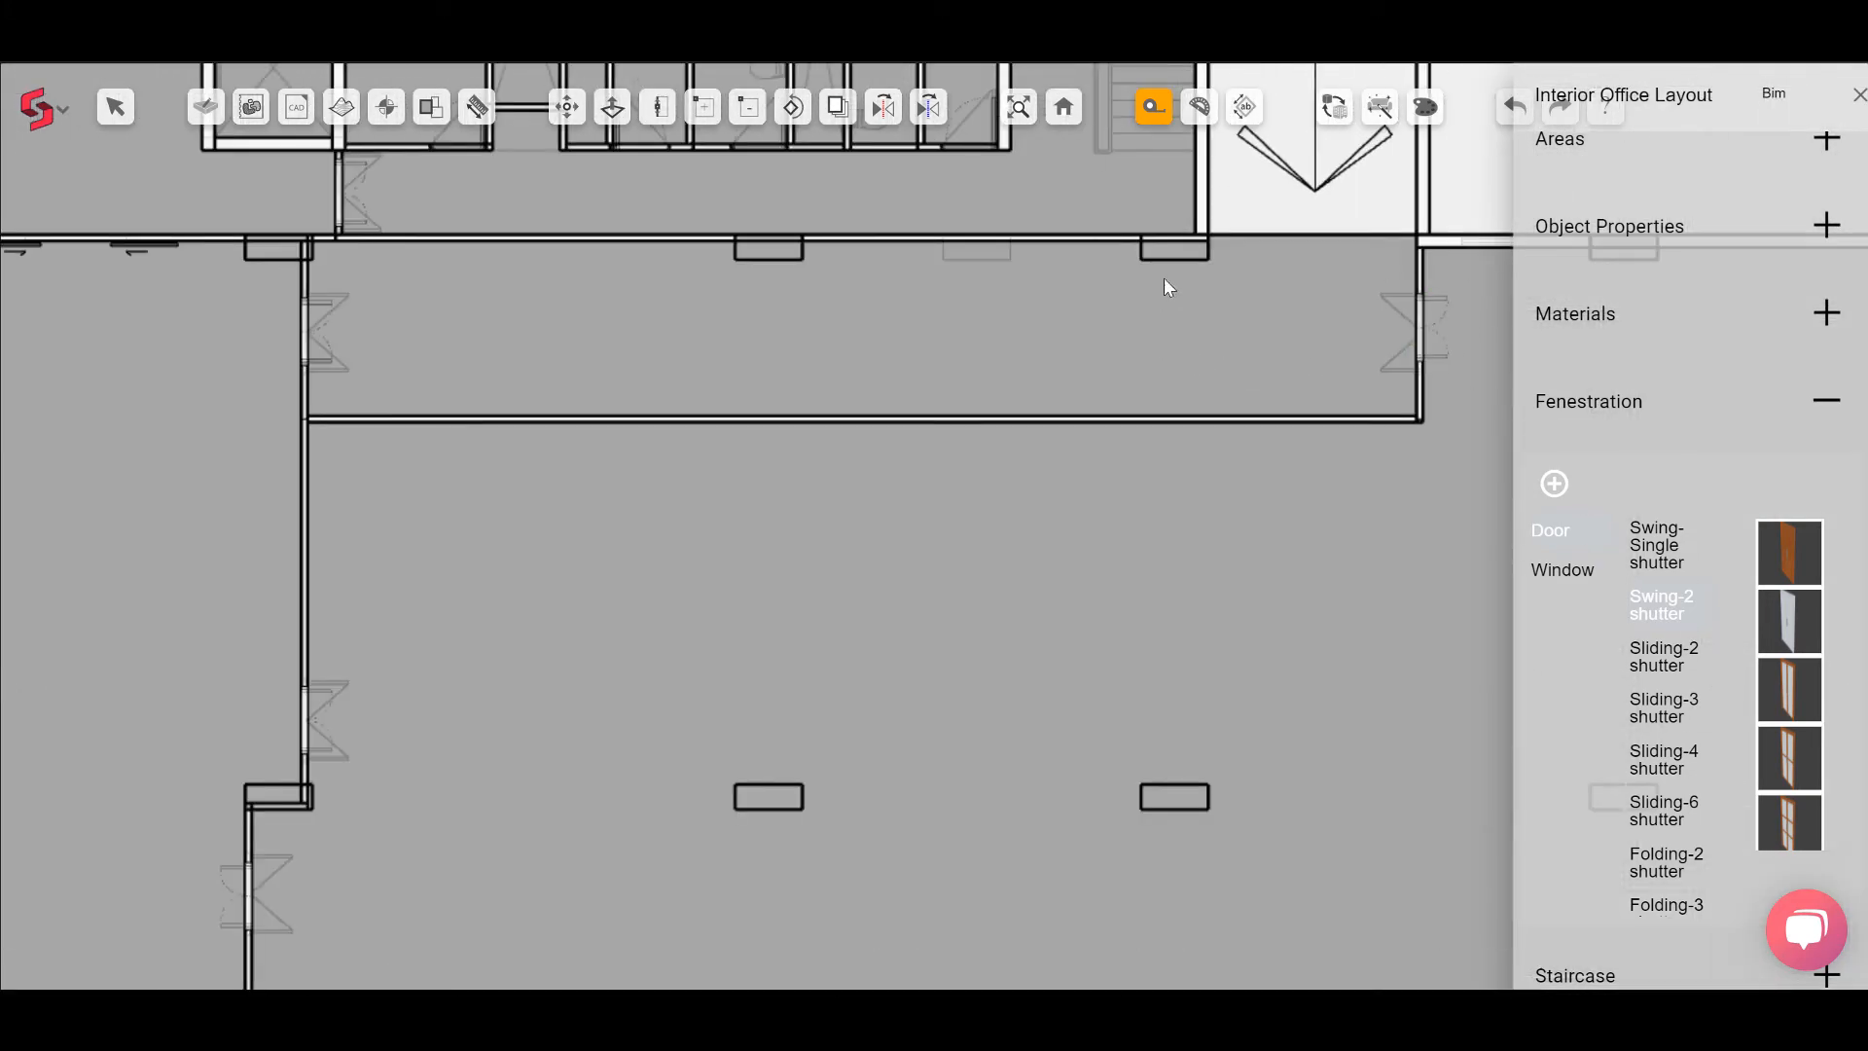
Step: Switch to 3D view and set the width of the selected metal-framed corridor doors to 1500
{"action": "left_click", "coordinate": [1067, 112]}
{"action": "scroll", "coordinate": [891, 417], "scroll_direction": "up", "scroll_amount": 2}
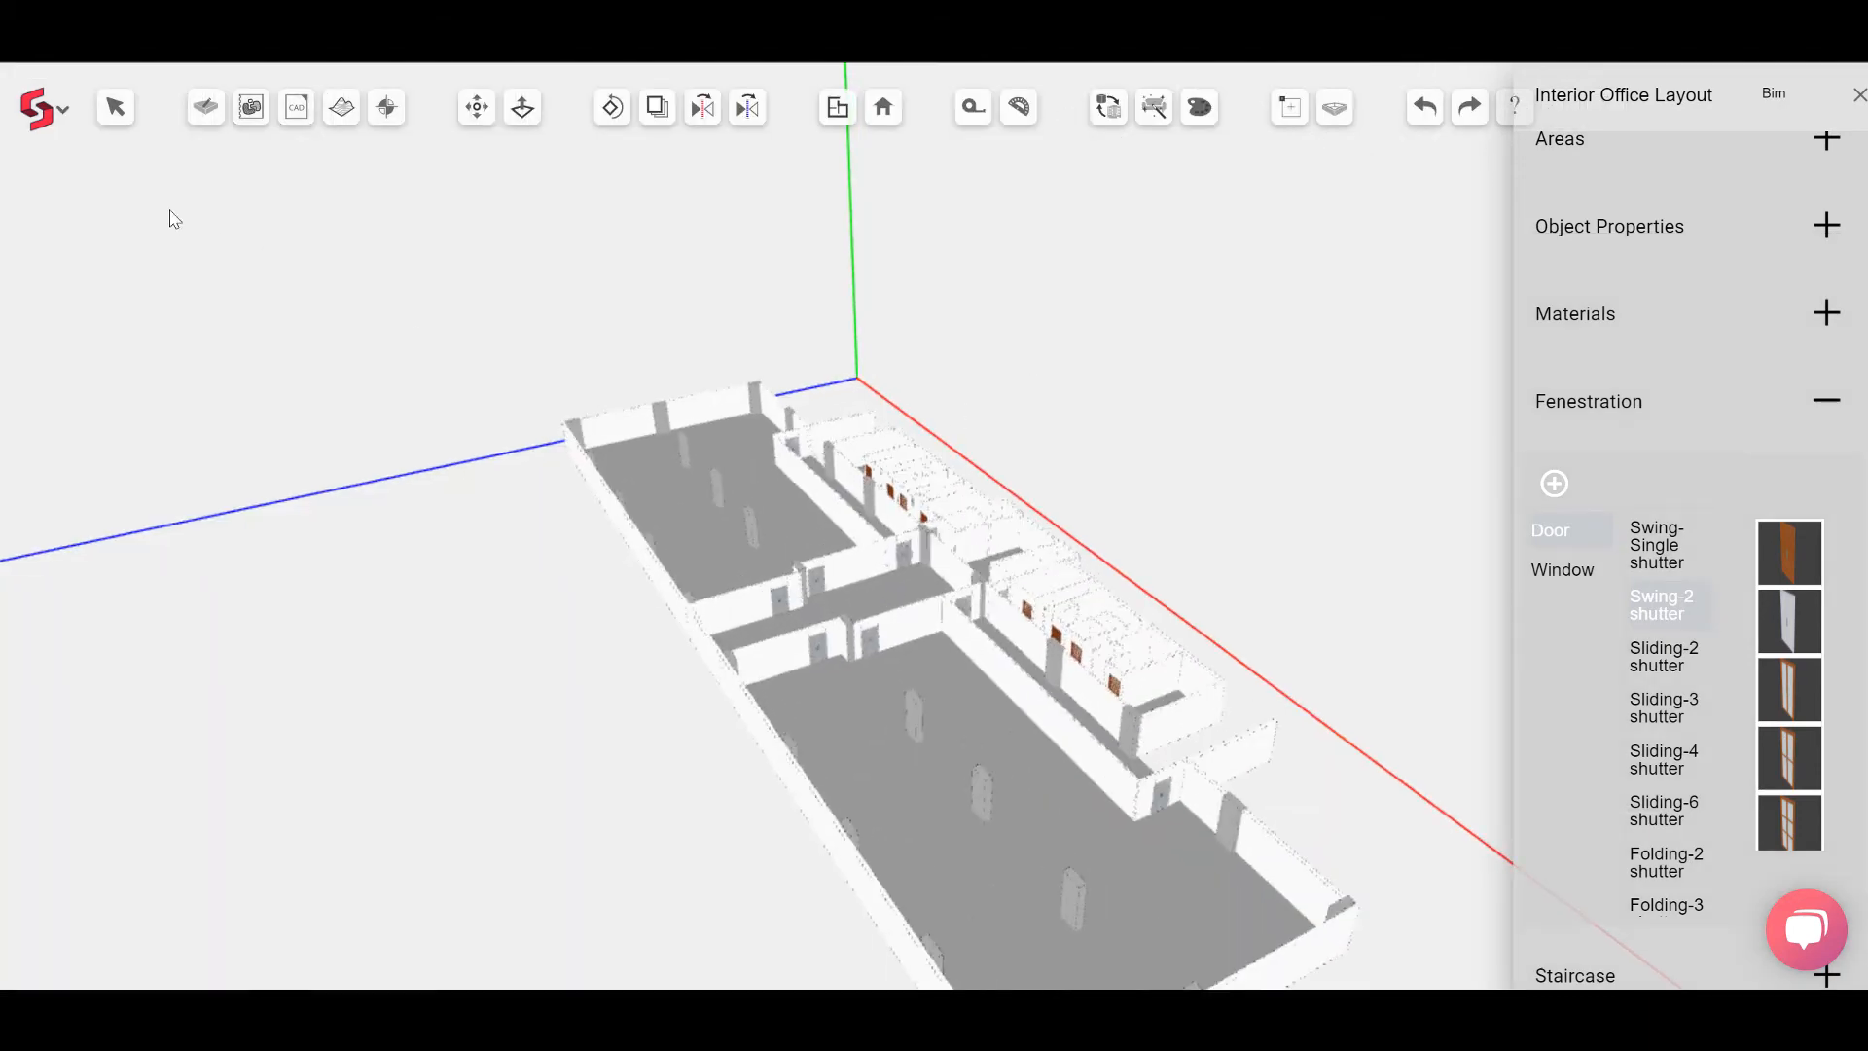
{"action": "left_click", "coordinate": [114, 108]}
{"action": "scroll", "coordinate": [726, 458], "scroll_direction": "up", "scroll_amount": 1}
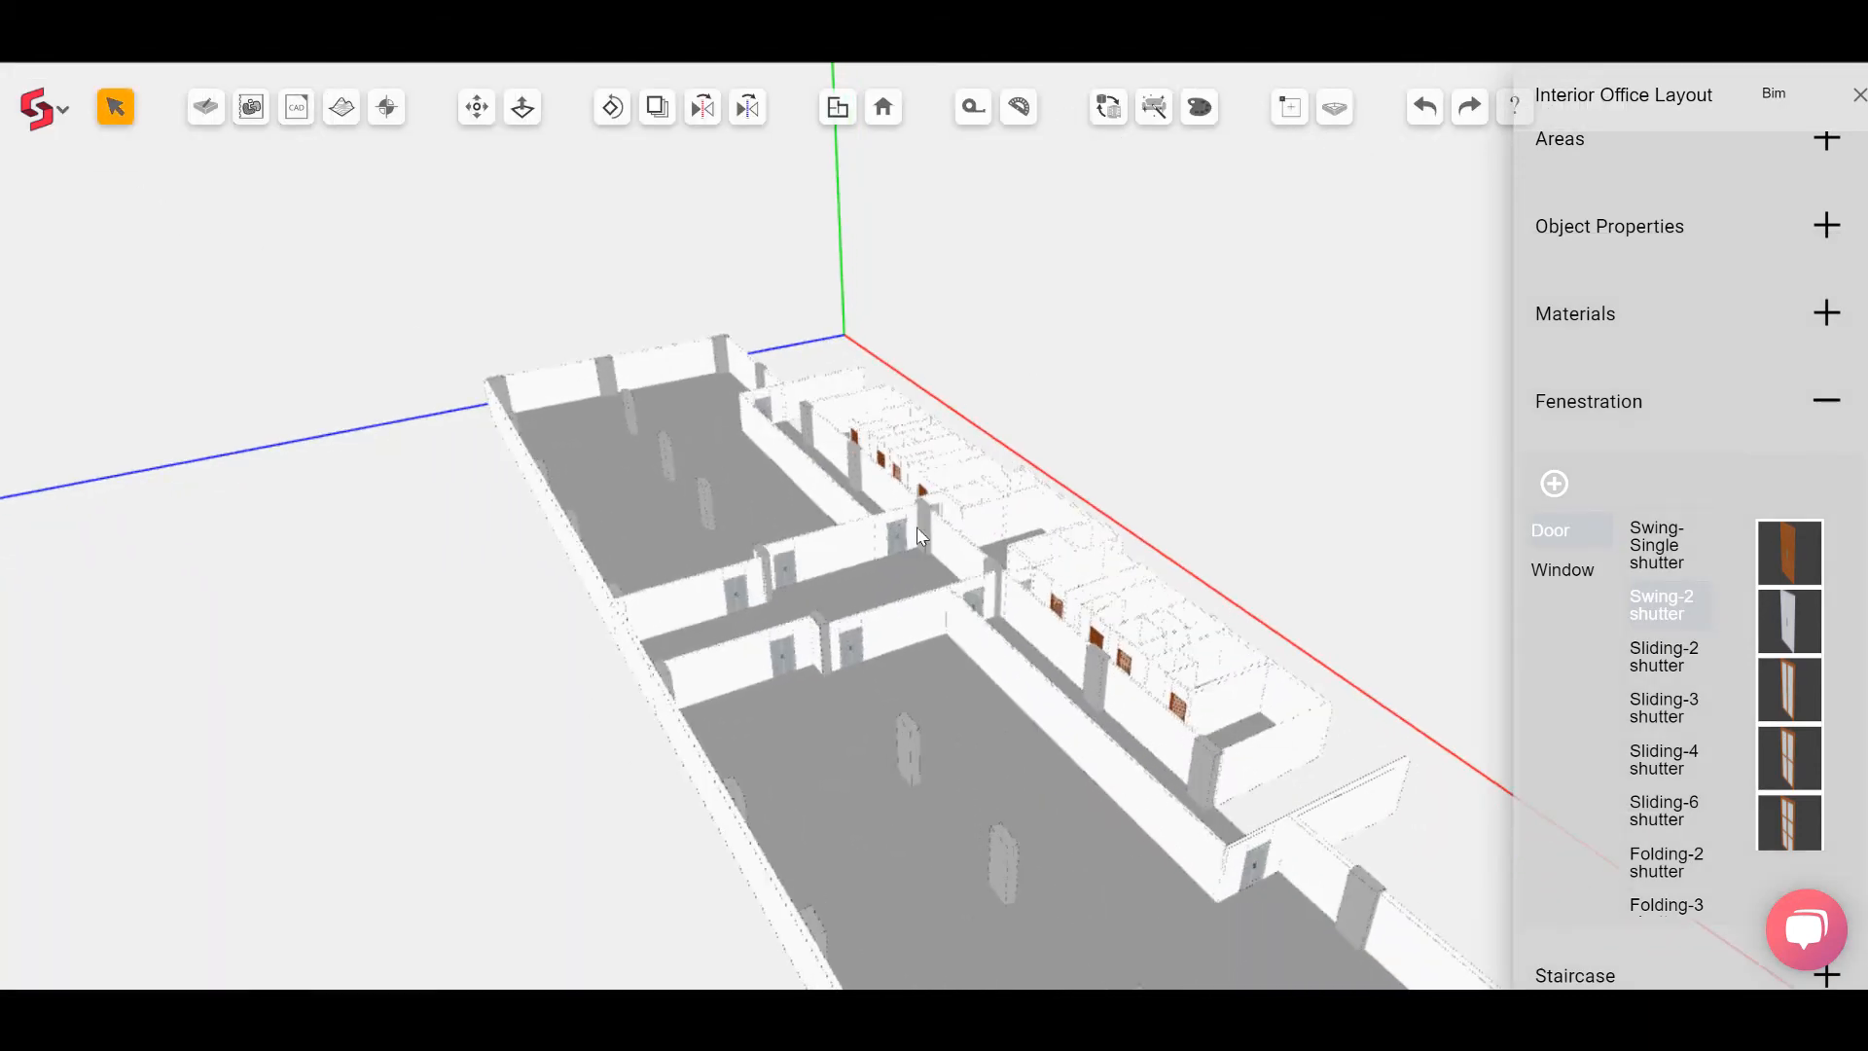
{"action": "scroll", "coordinate": [921, 536], "scroll_direction": "up", "scroll_amount": 2}
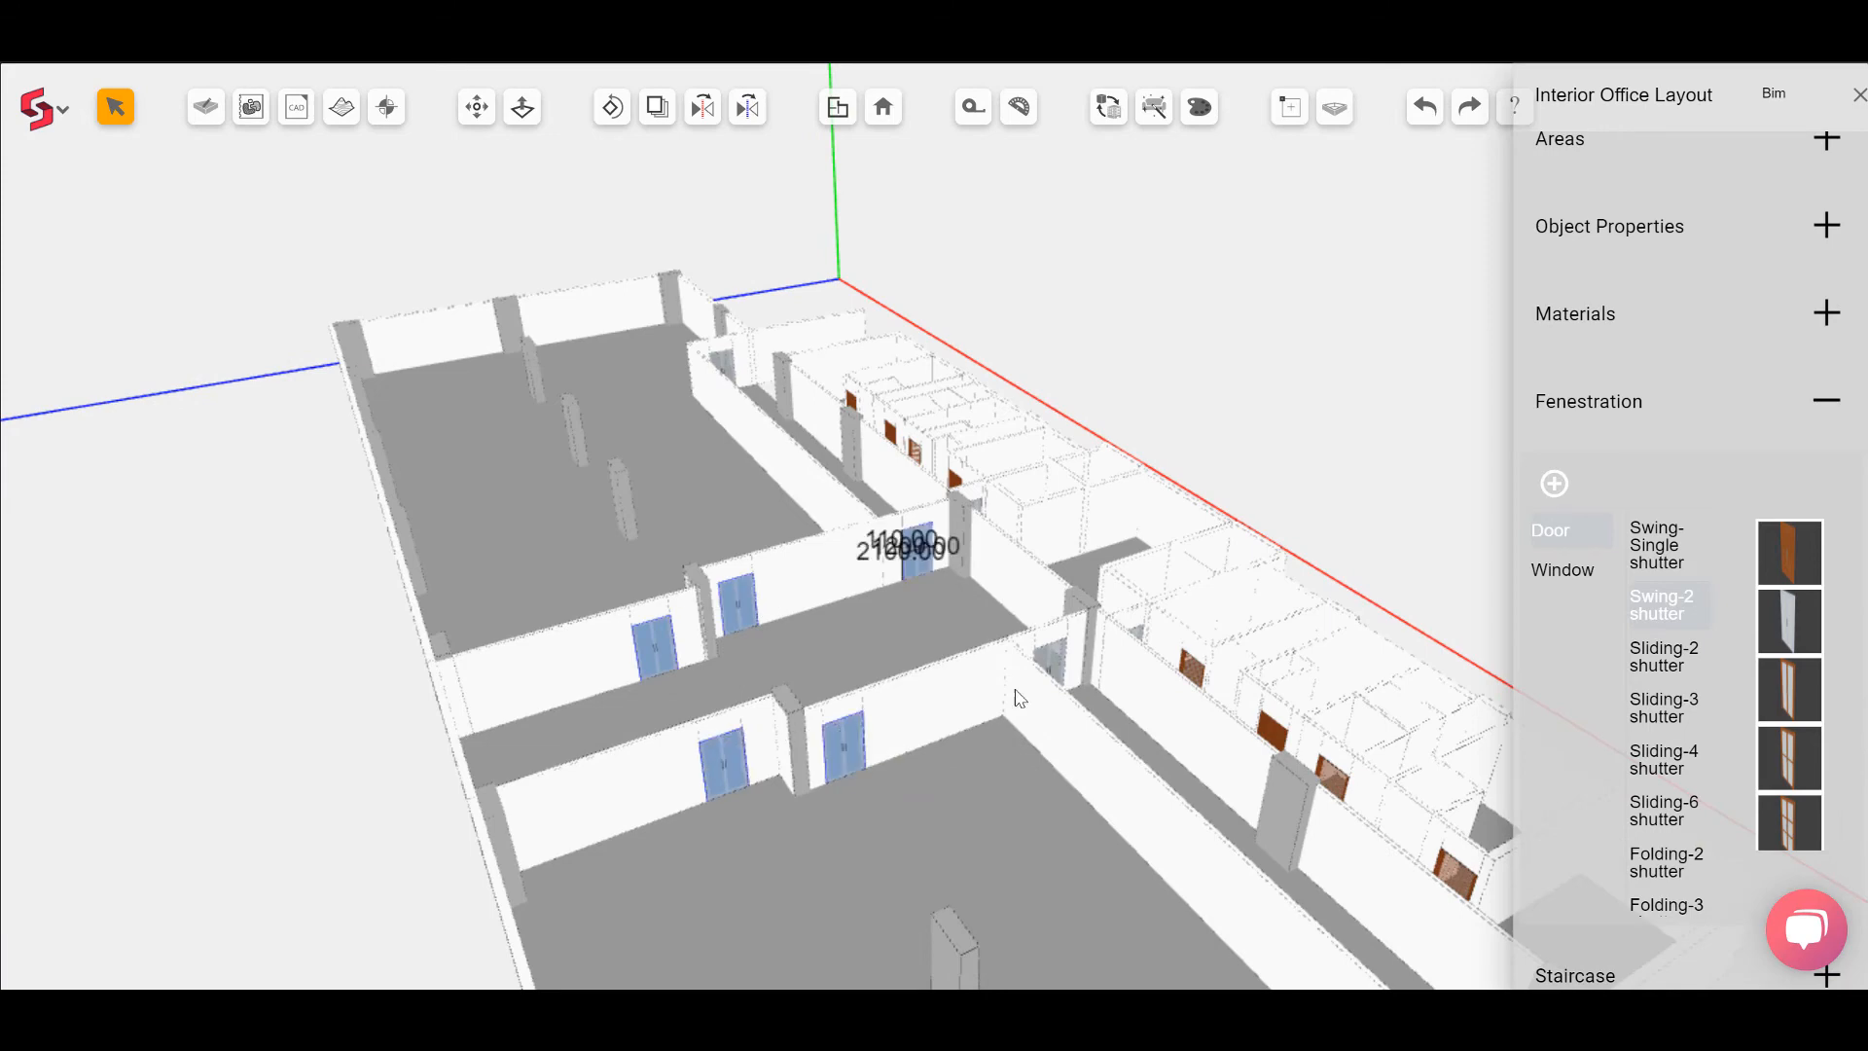
{"action": "scroll", "coordinate": [1031, 681], "scroll_direction": "down", "scroll_amount": 2}
{"action": "scroll", "coordinate": [1080, 671], "scroll_direction": "up", "scroll_amount": 2}
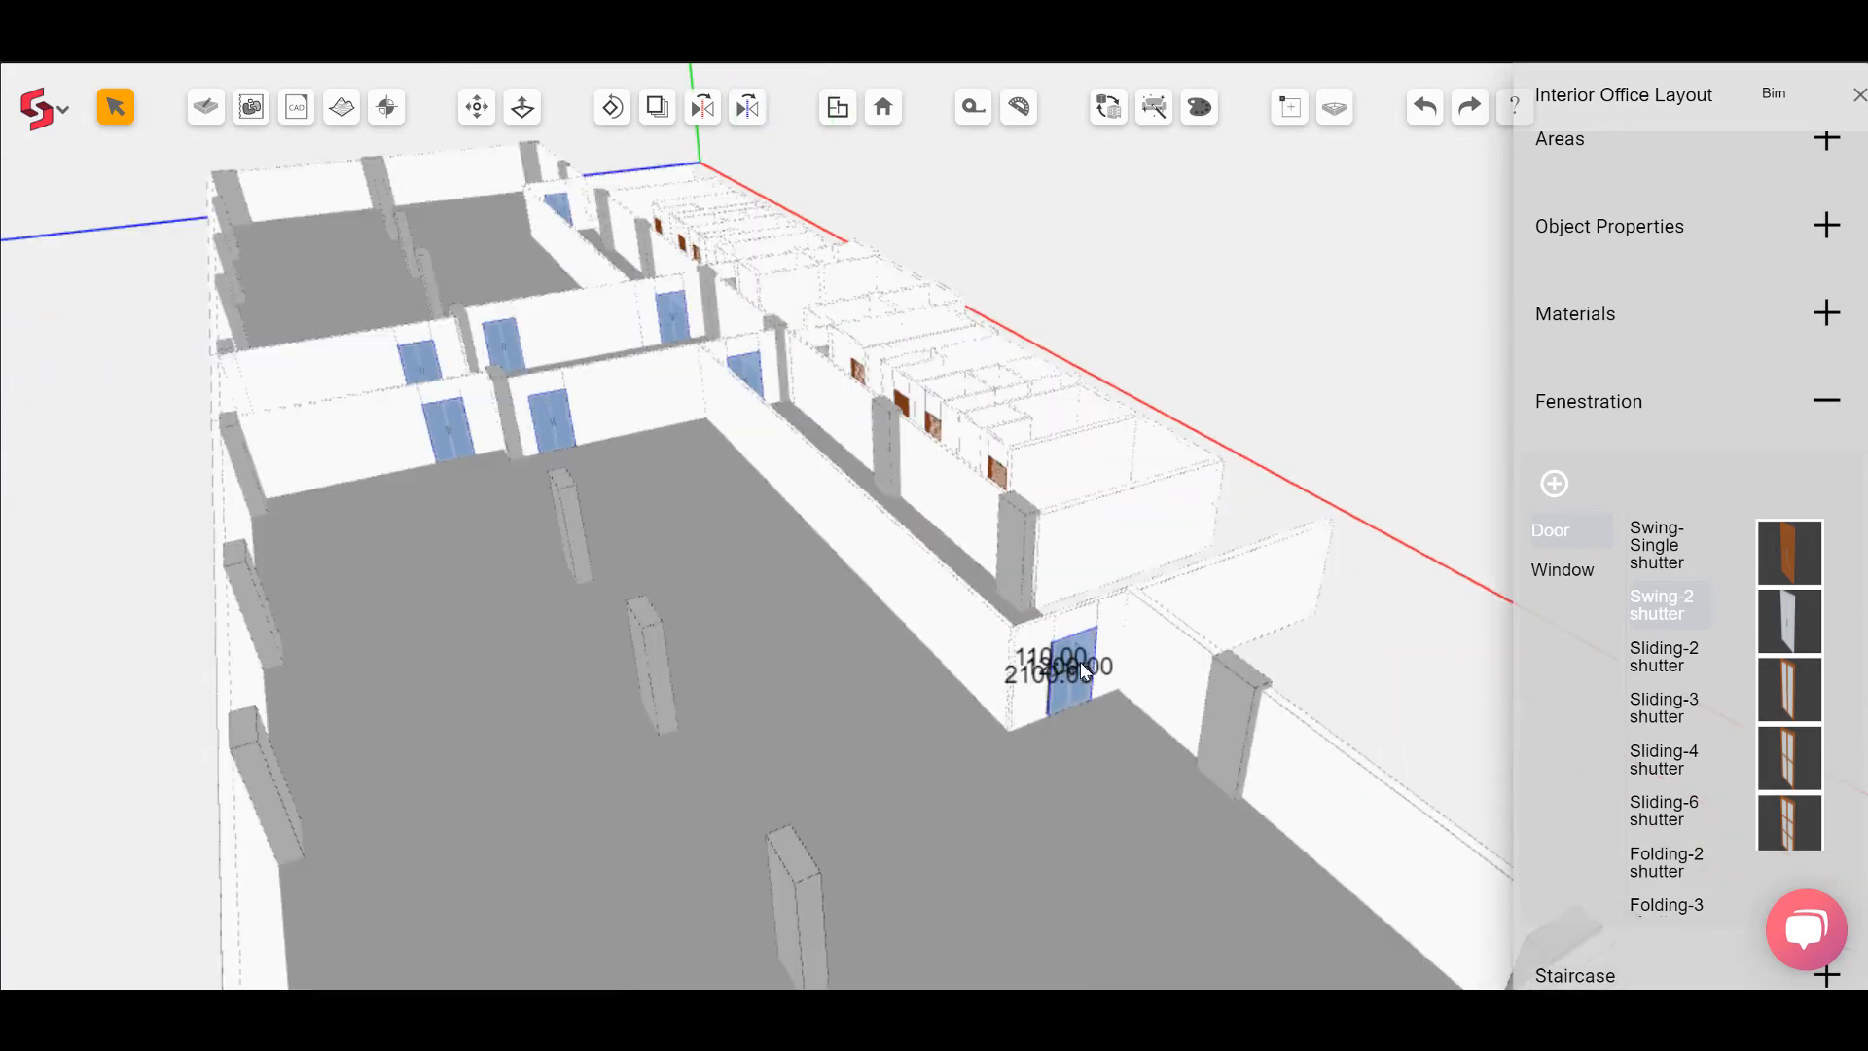
{"action": "left_click", "coordinate": [1828, 226]}
{"action": "left_click", "coordinate": [1778, 409]}
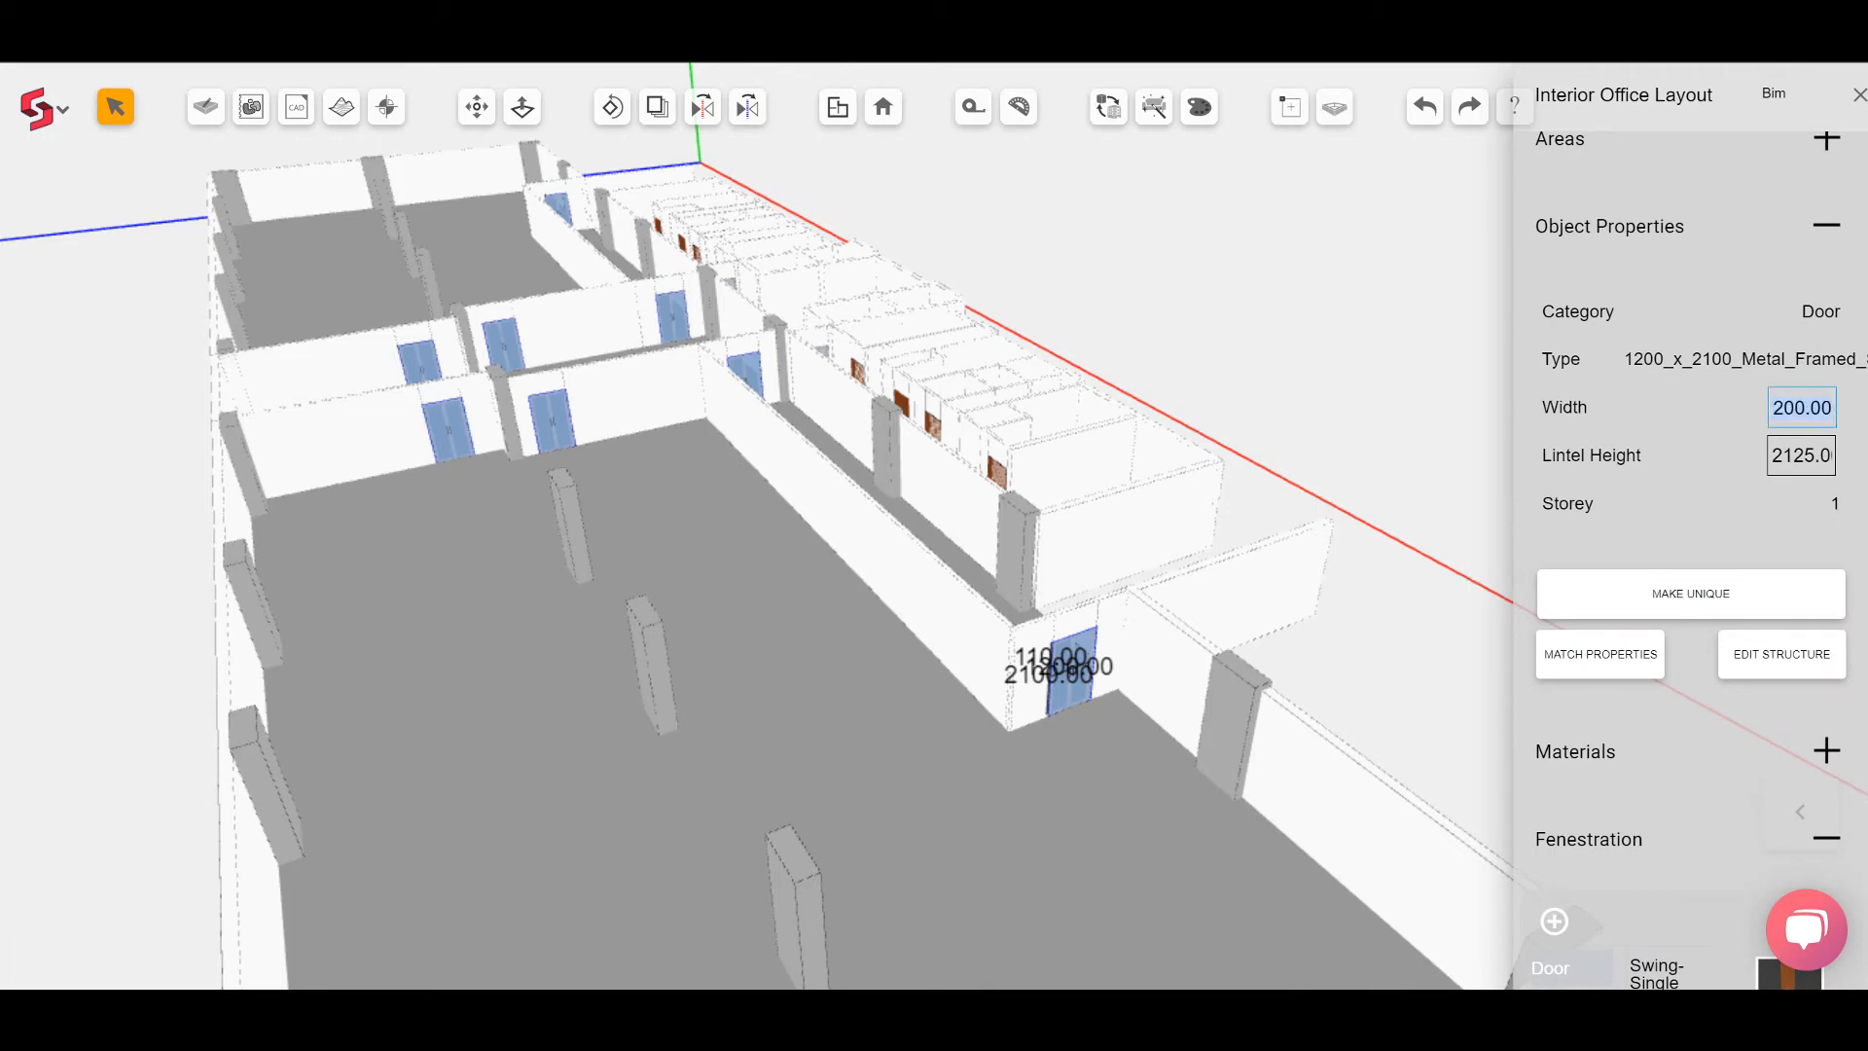
{"action": "type", "text": "15"}
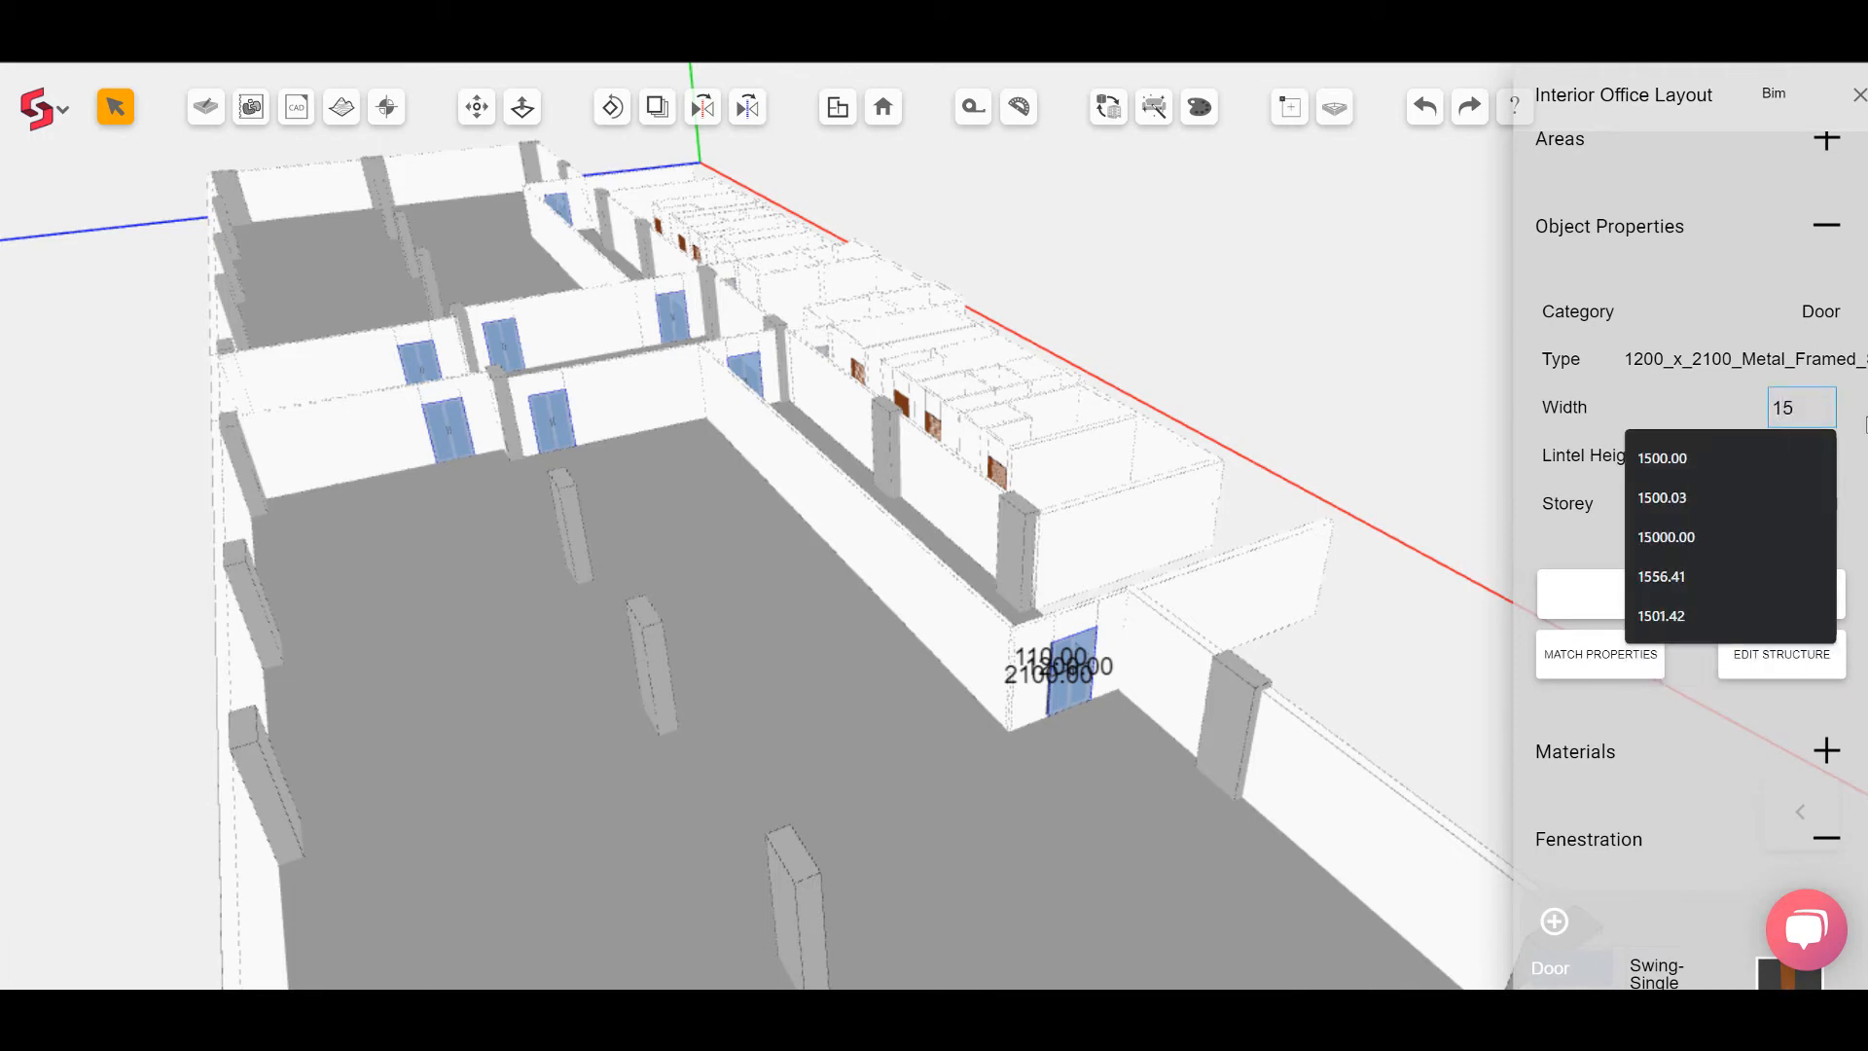
{"action": "type", "text": "00"}
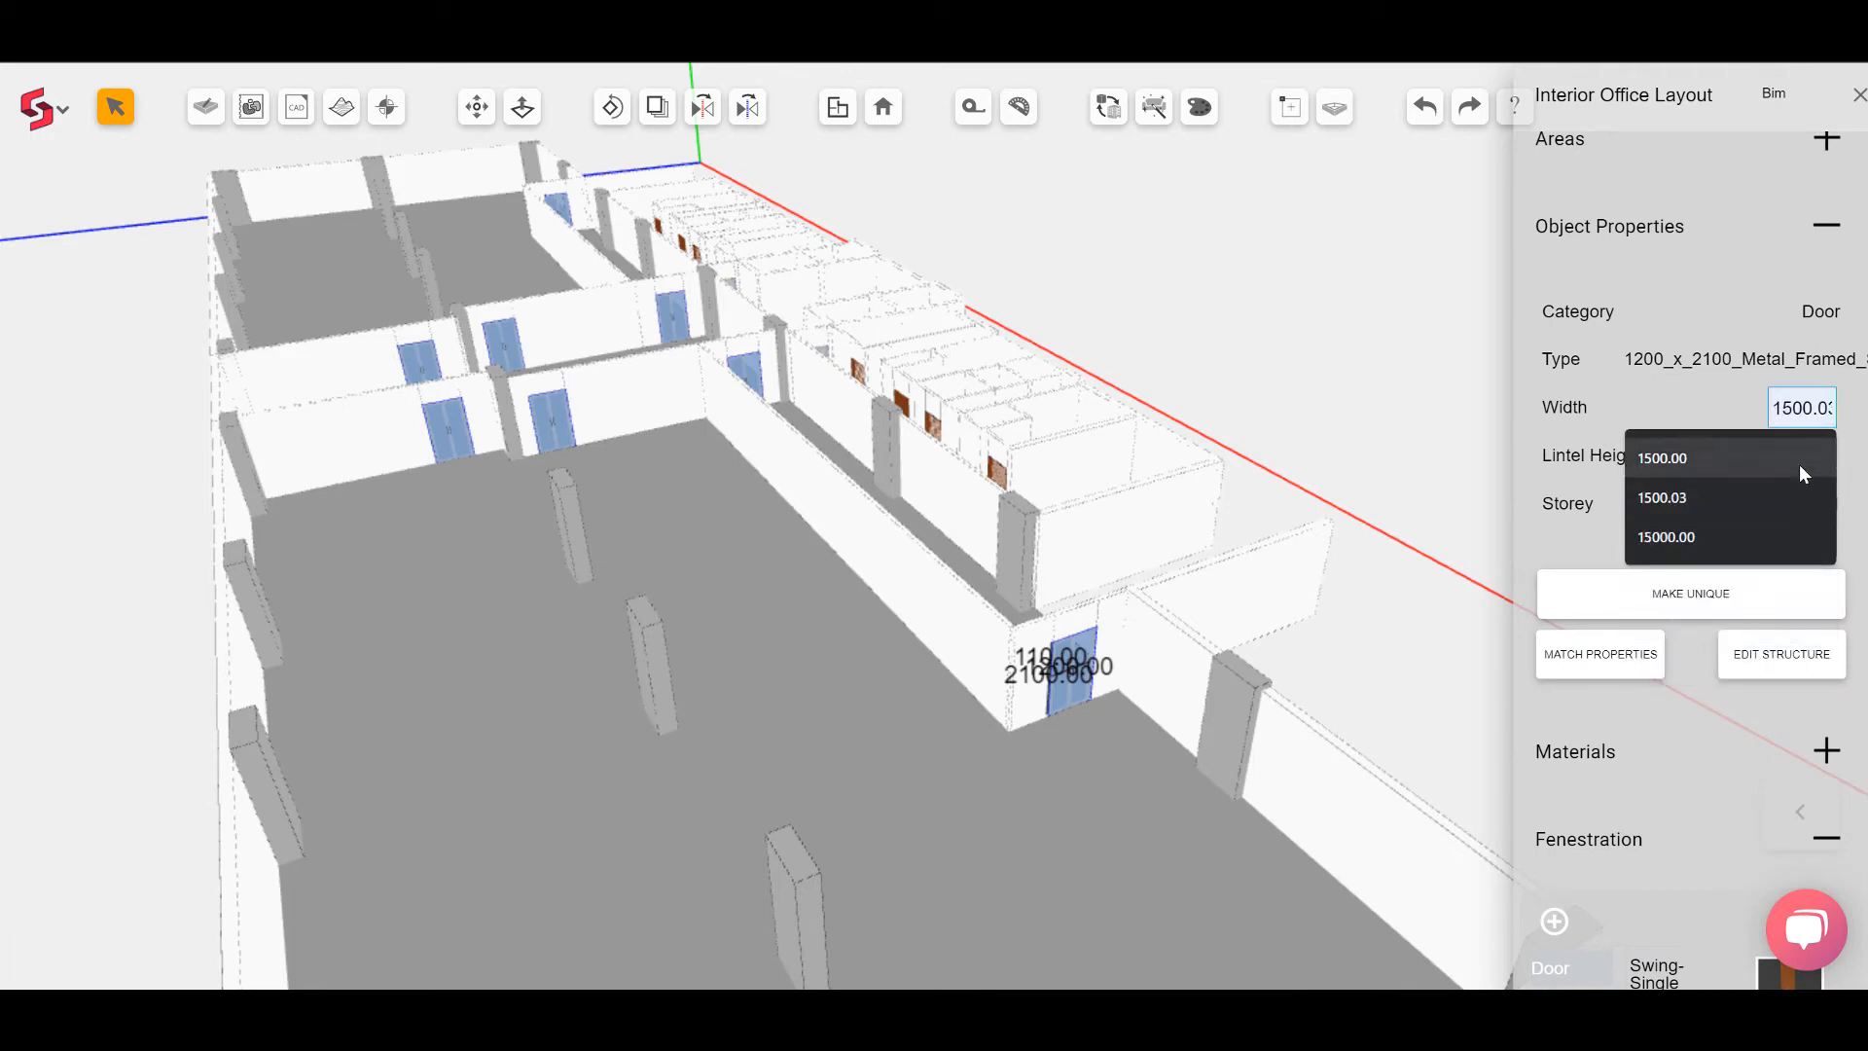
{"action": "left_click", "coordinate": [1793, 464]}
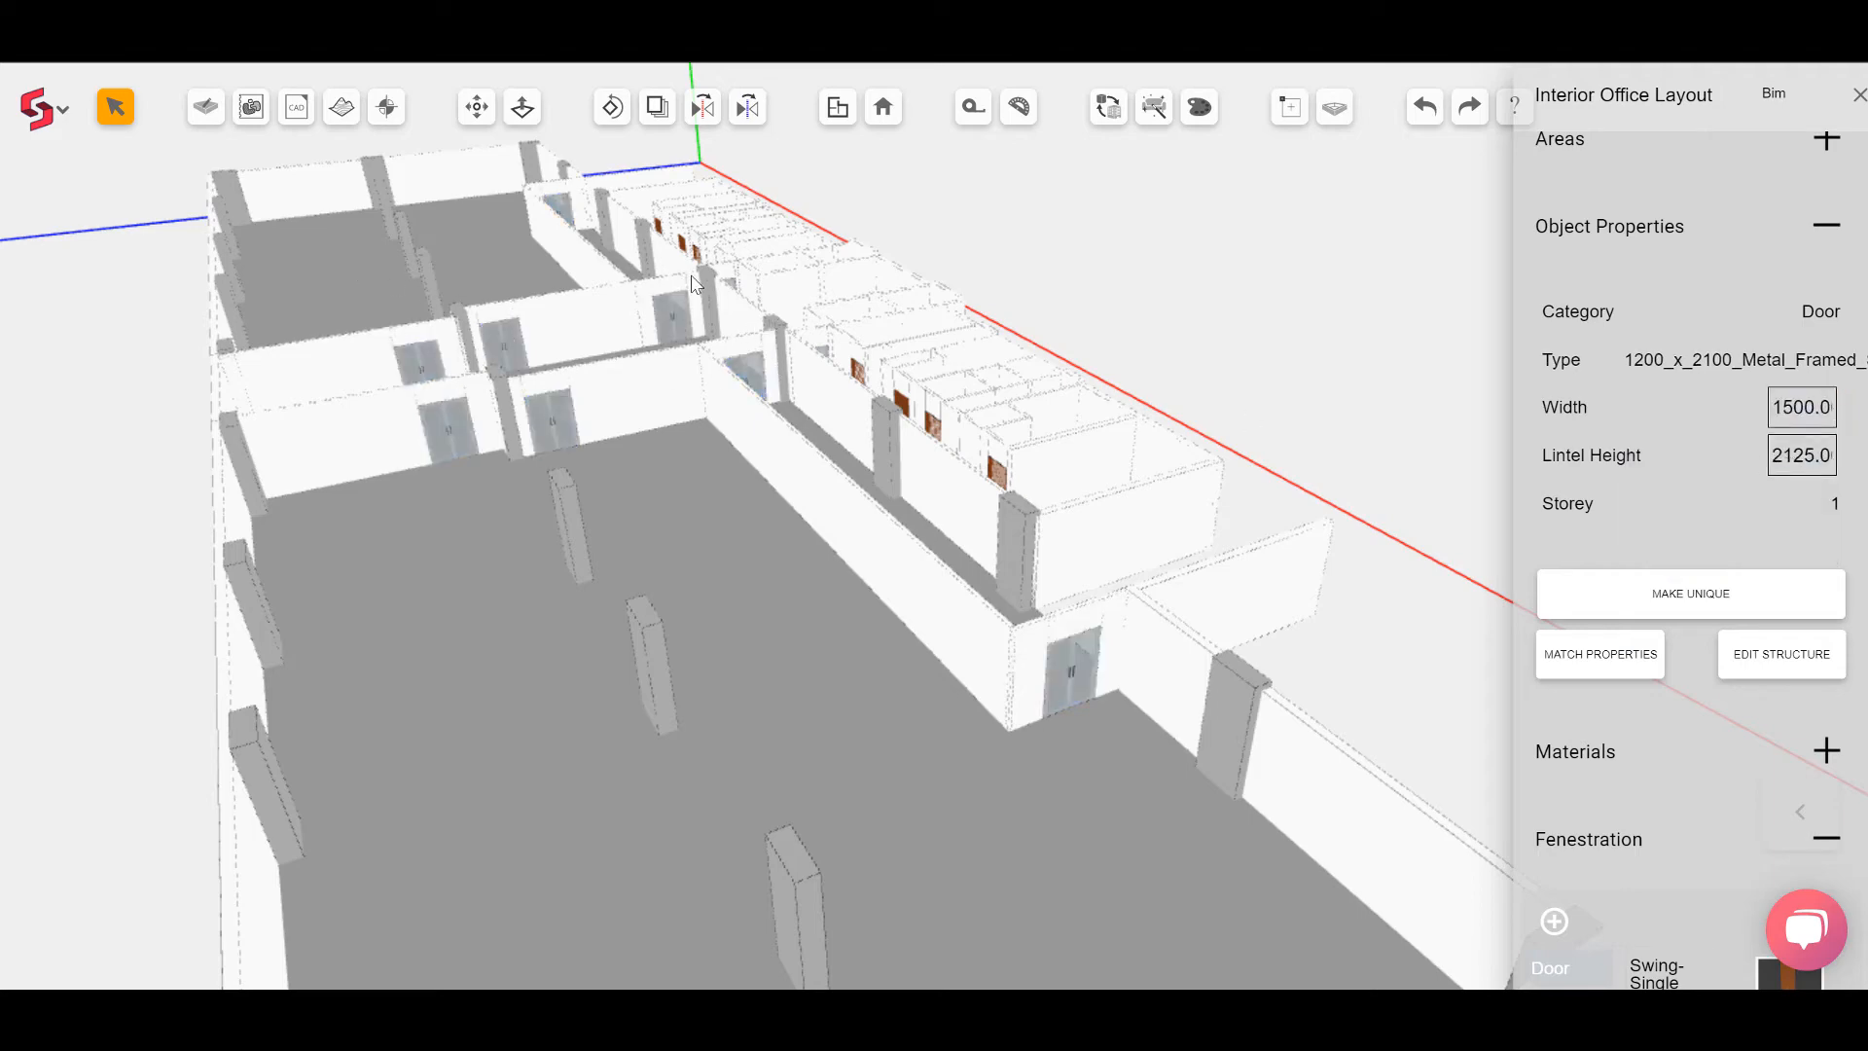
Step: Place Fixed windows in the exterior wall above the west toilet block
{"action": "middle_click_drag", "start_coordinate": [692, 277], "coordinate": [744, 460]}
{"action": "left_click", "coordinate": [744, 459]}
{"action": "scroll", "coordinate": [740, 461], "scroll_direction": "up", "scroll_amount": 6}
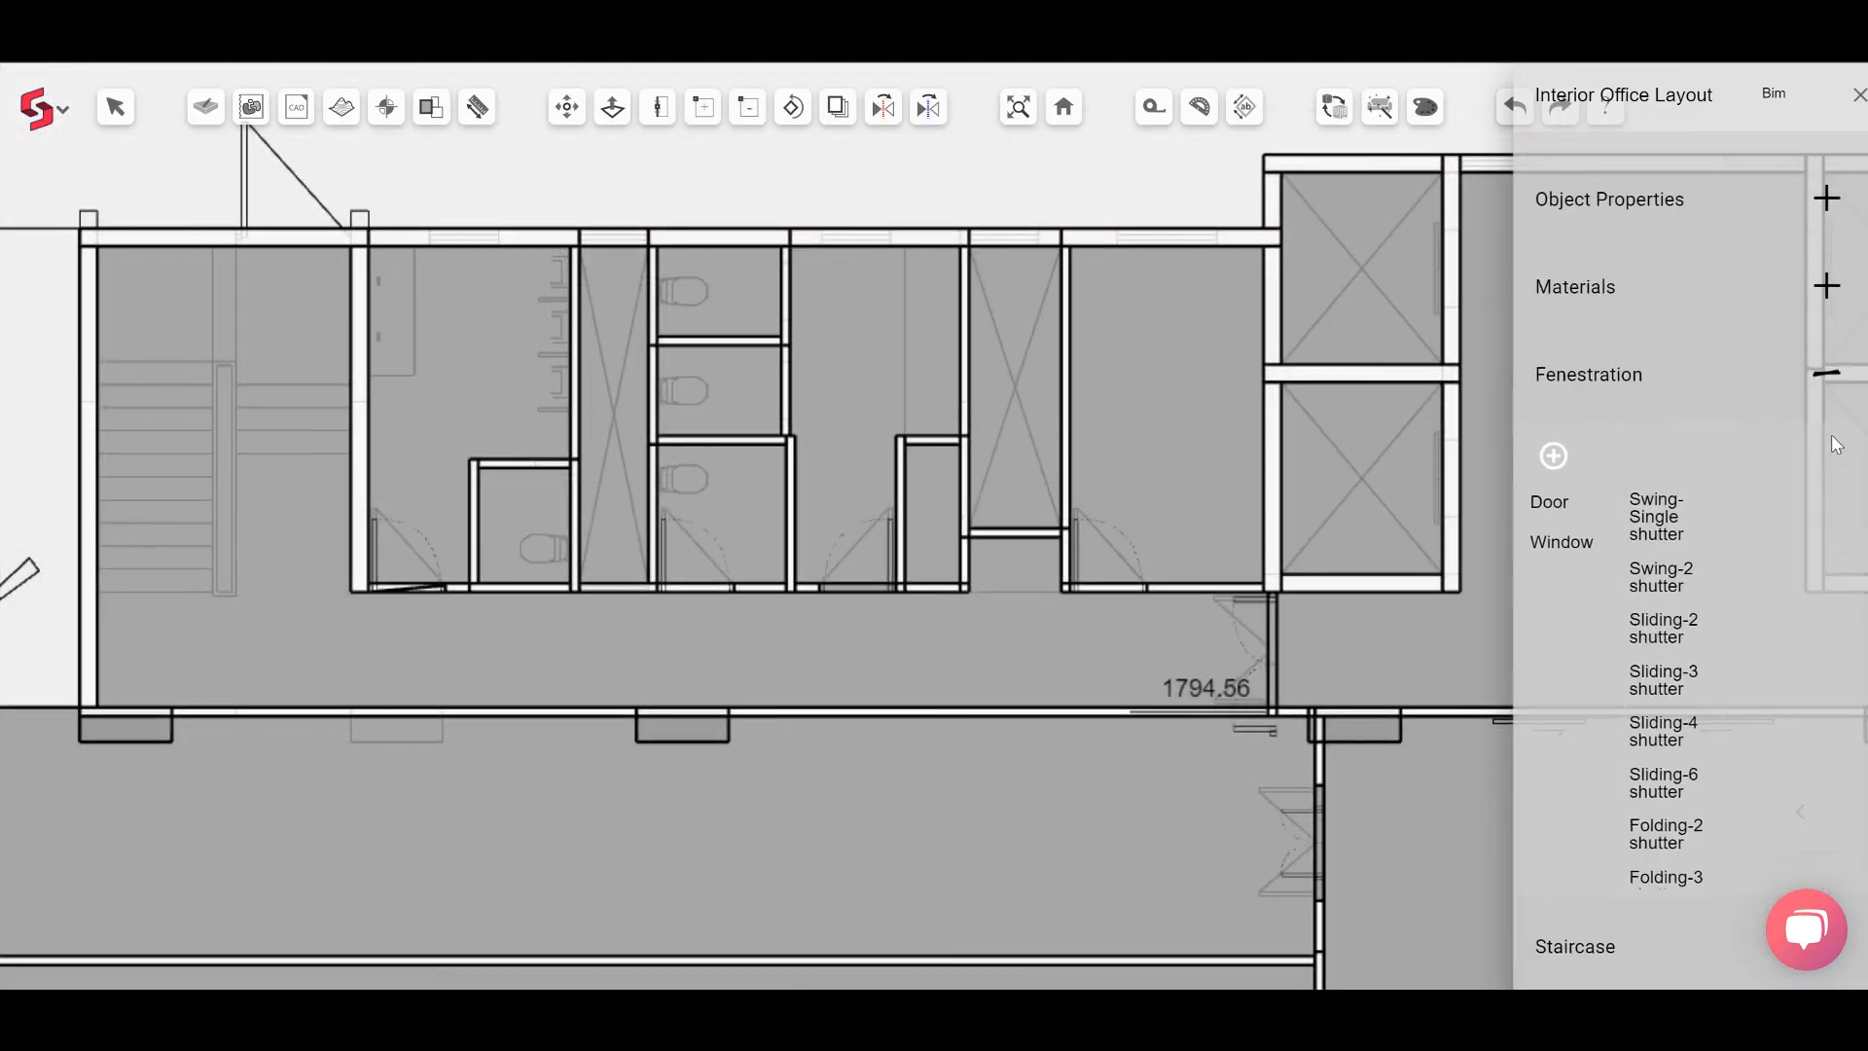
{"action": "left_click", "coordinate": [1547, 542]}
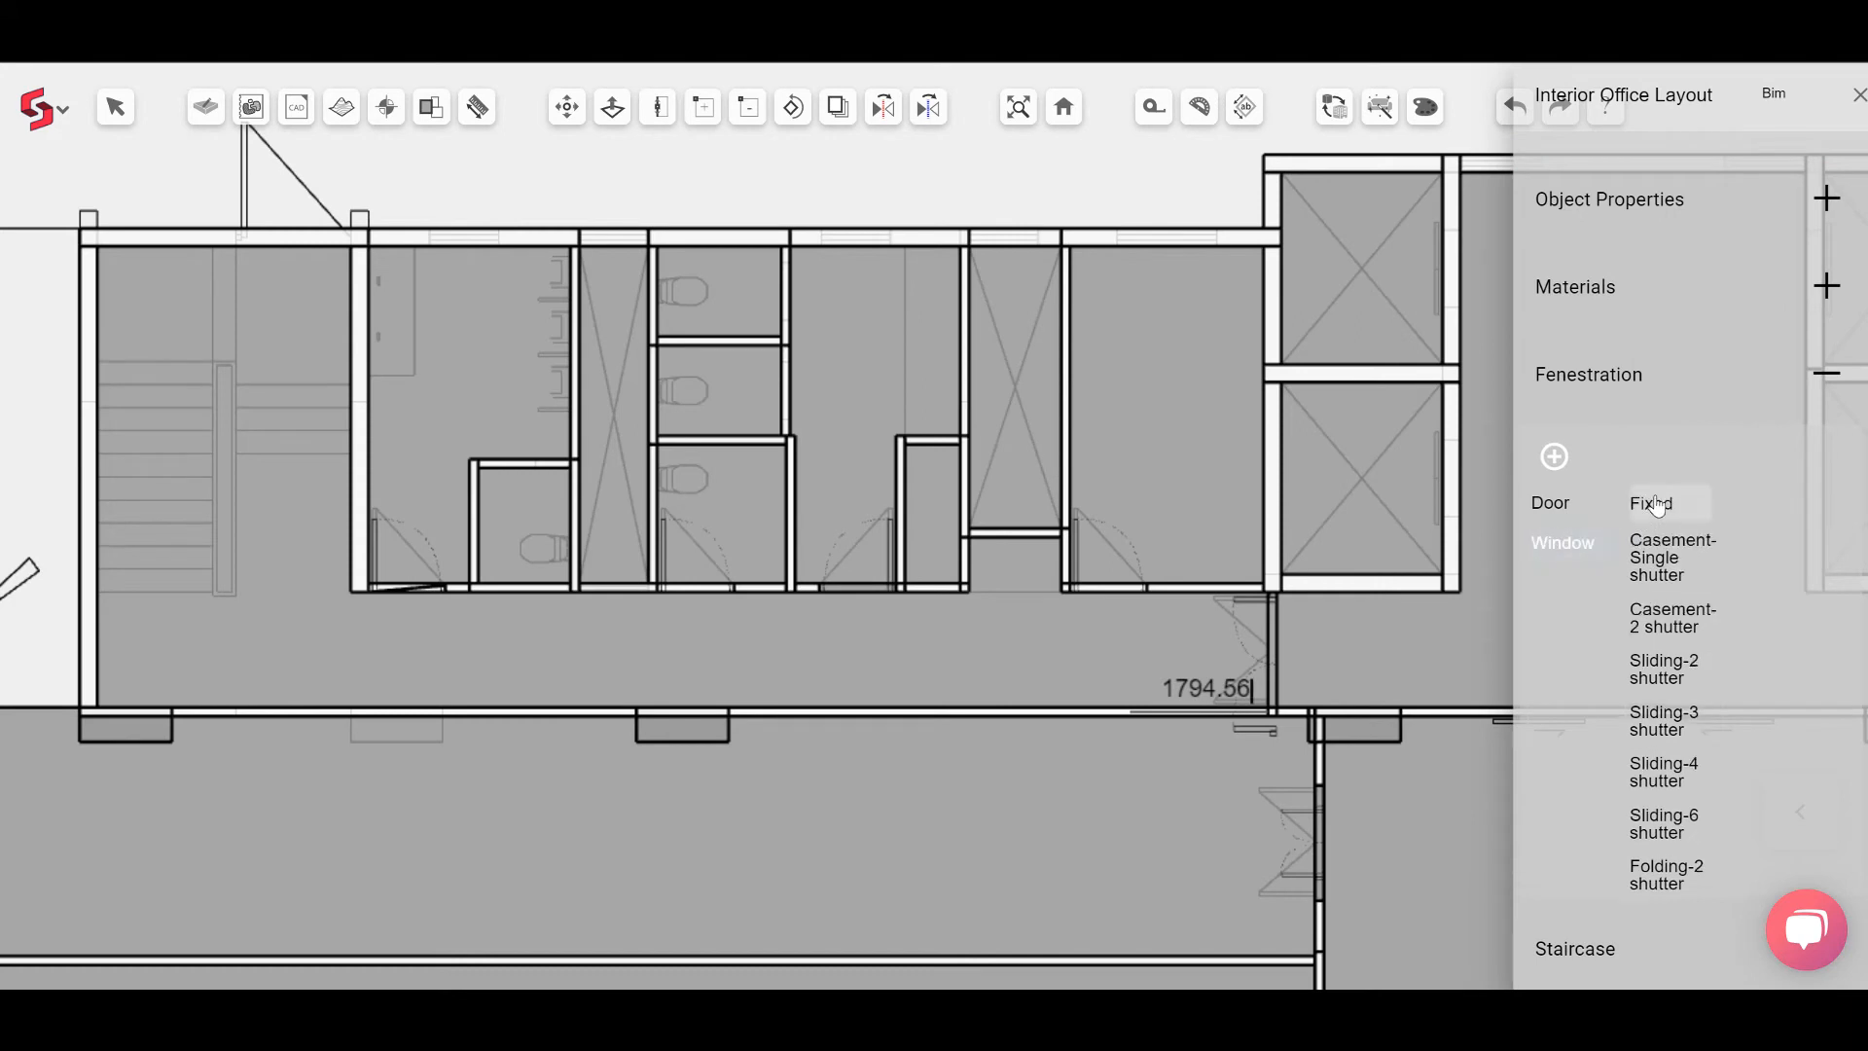
{"action": "scroll", "coordinate": [1815, 605], "scroll_direction": "down", "scroll_amount": 1}
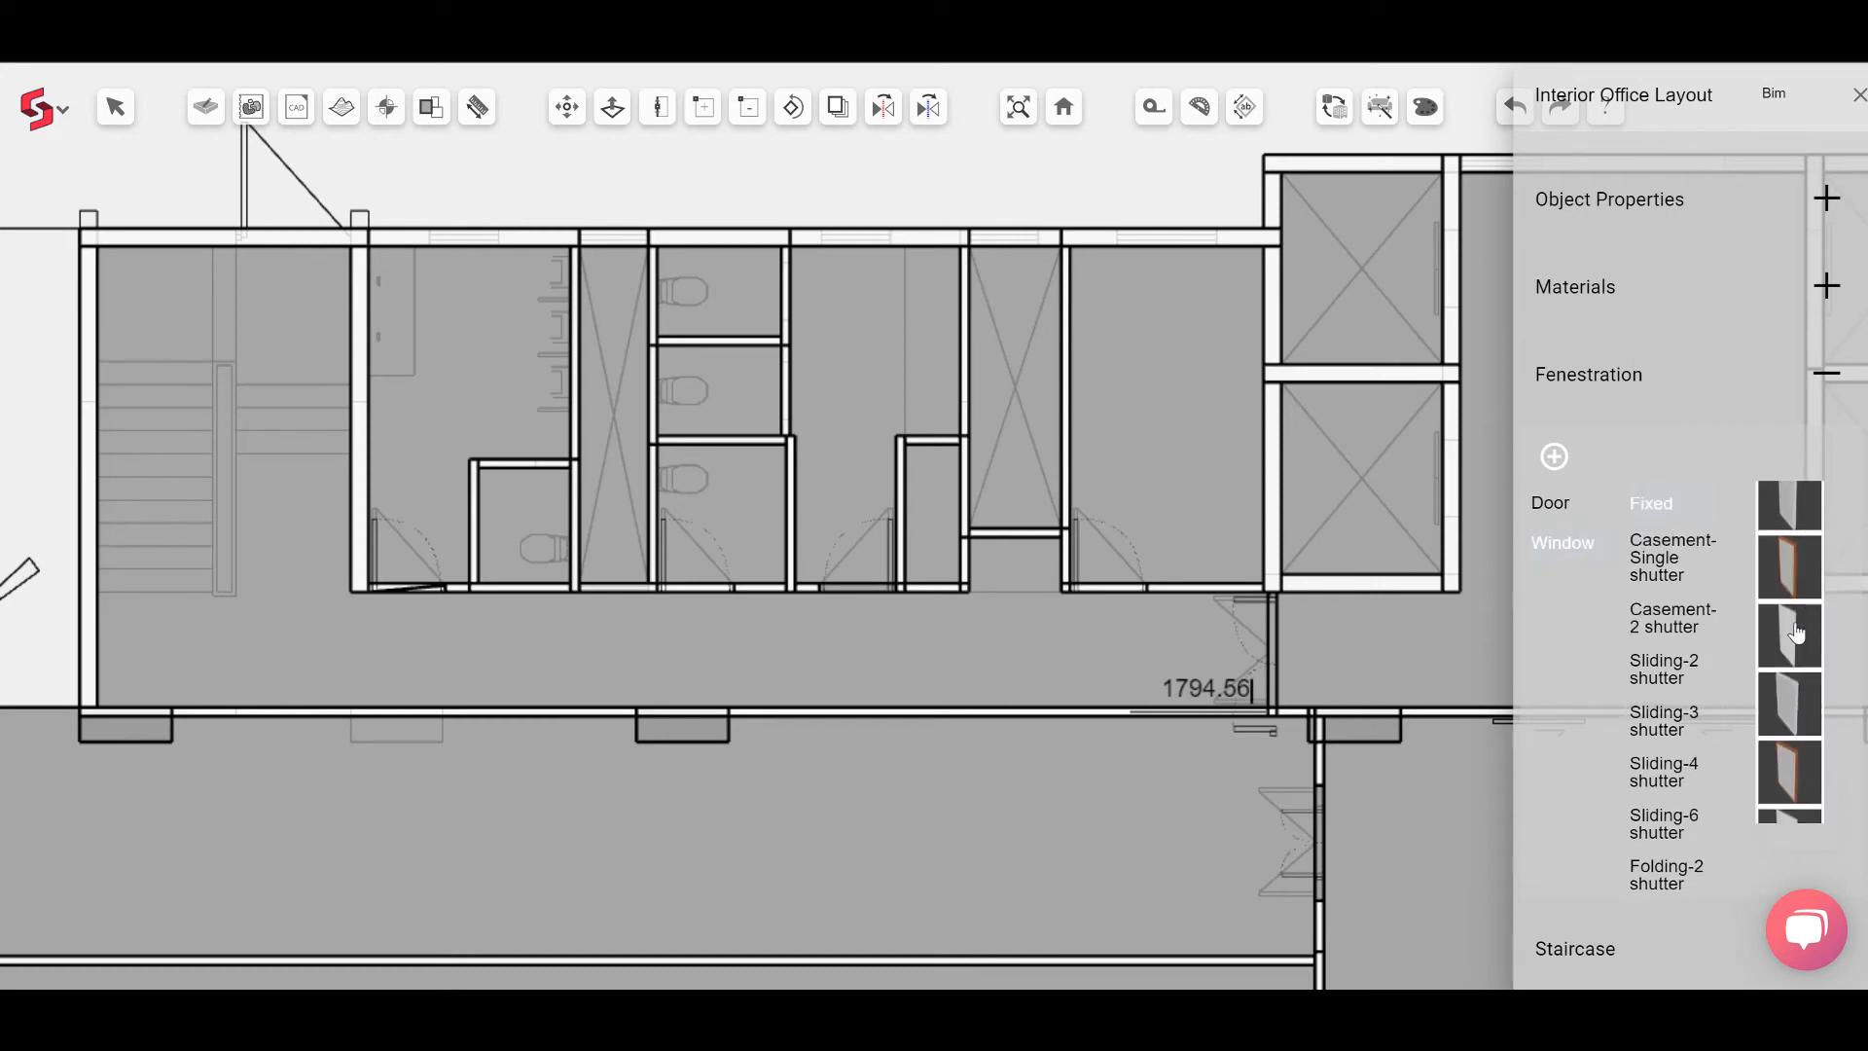
{"action": "left_click", "coordinate": [859, 237]}
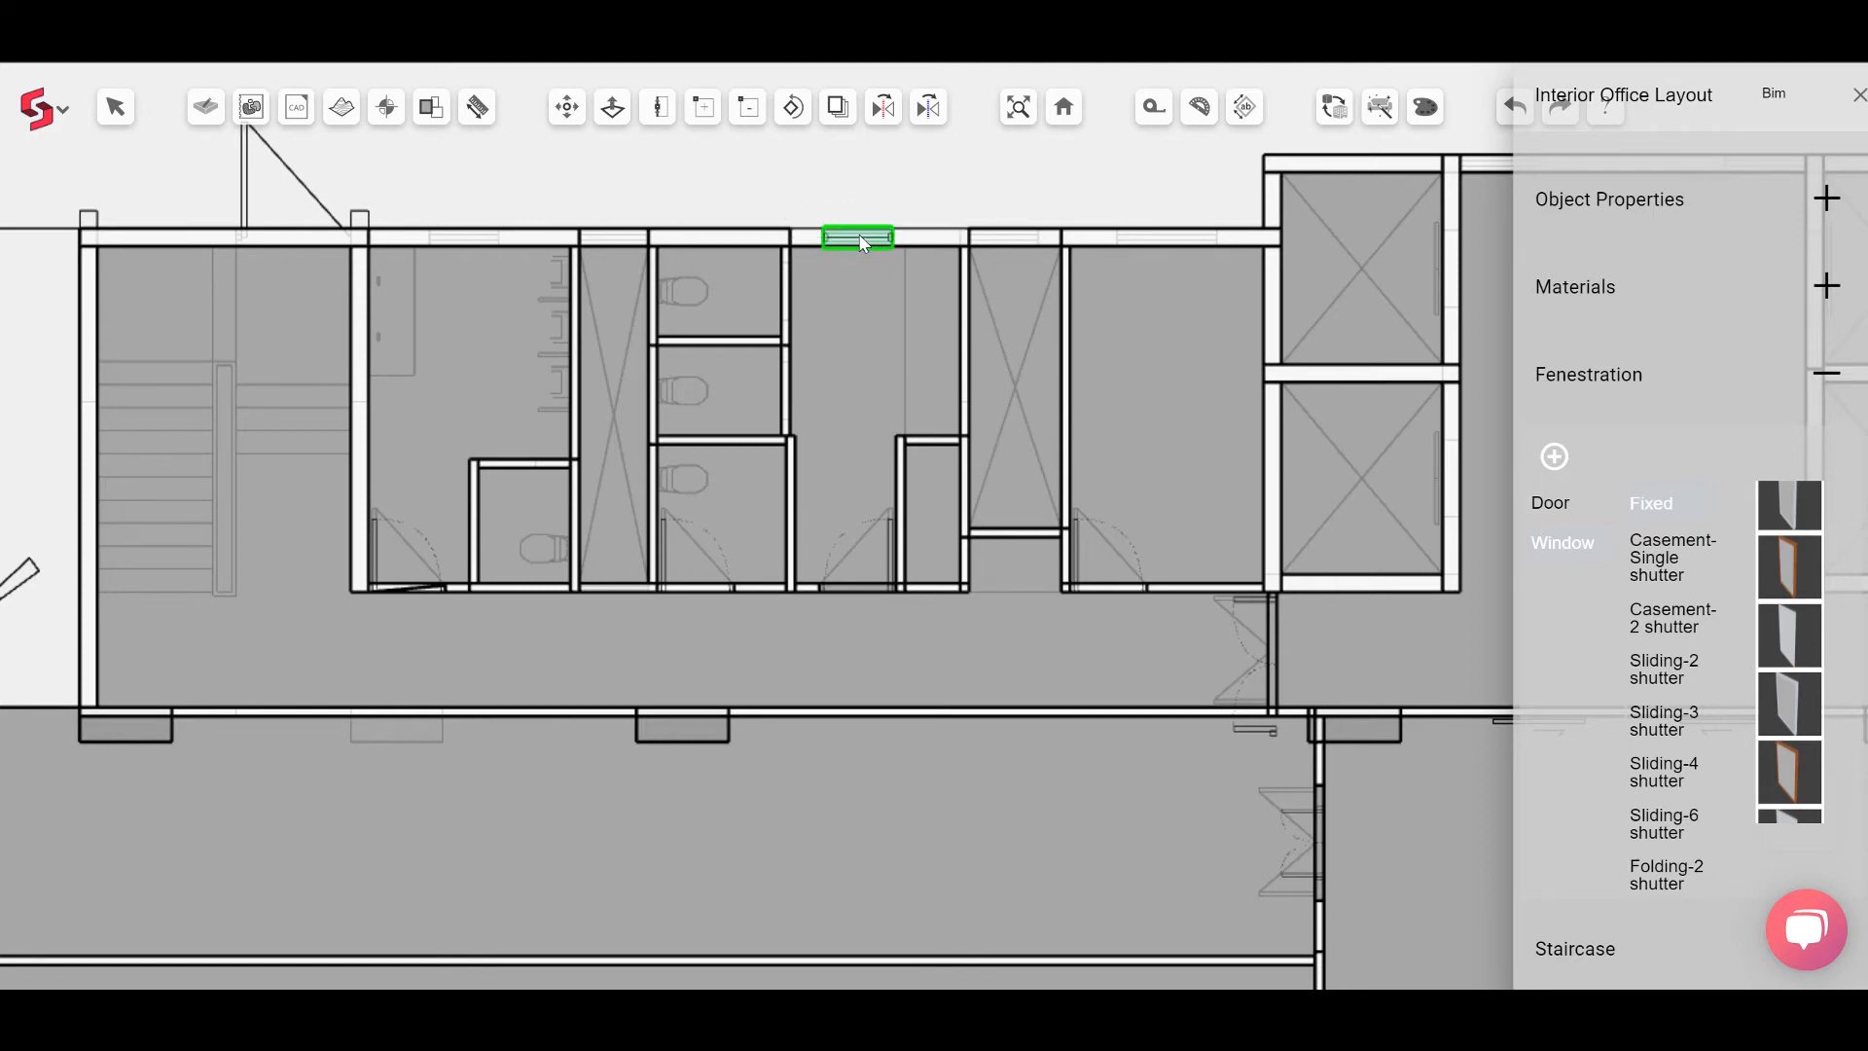
{"action": "left_click", "coordinate": [1018, 237]}
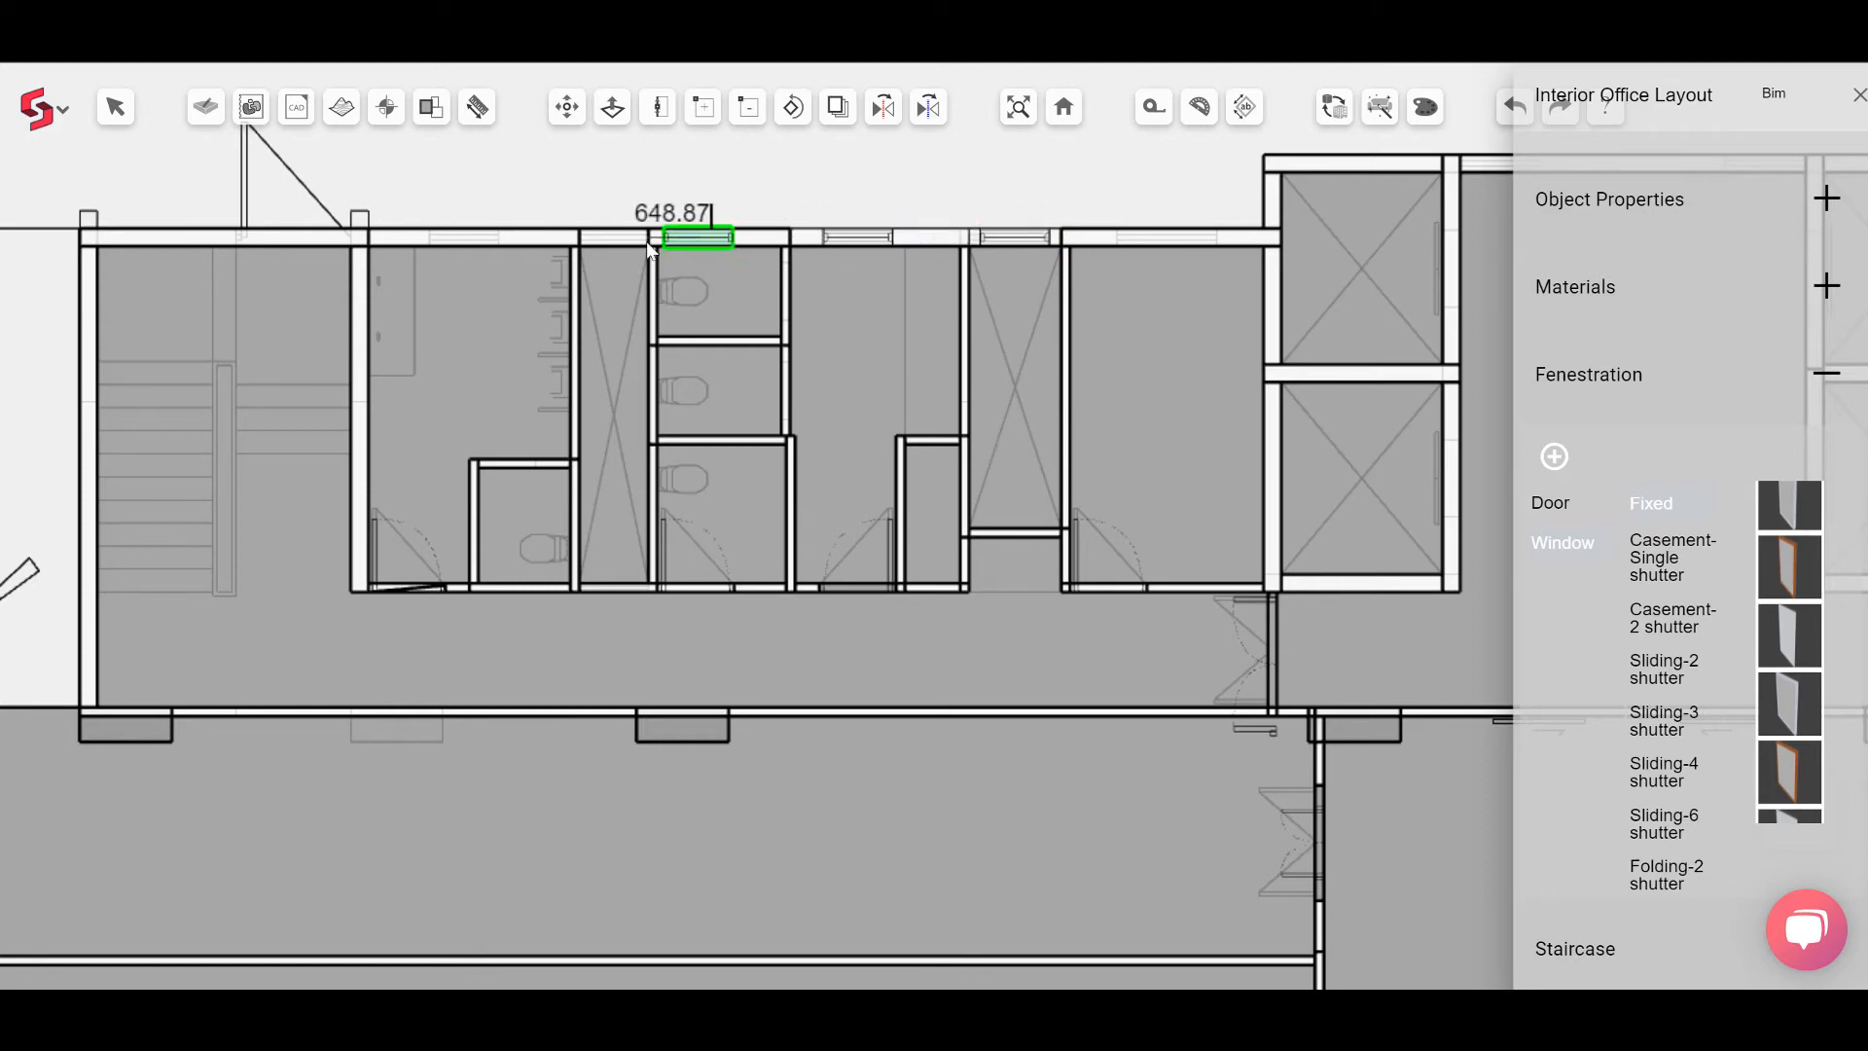
{"action": "left_click", "coordinate": [462, 234]}
Step: Place Fixed windows in the exterior walls above the lift lobby and the east toilet block
{"action": "middle_click_drag", "start_coordinate": [1342, 374], "coordinate": [909, 377]}
{"action": "left_click", "coordinate": [1064, 167]}
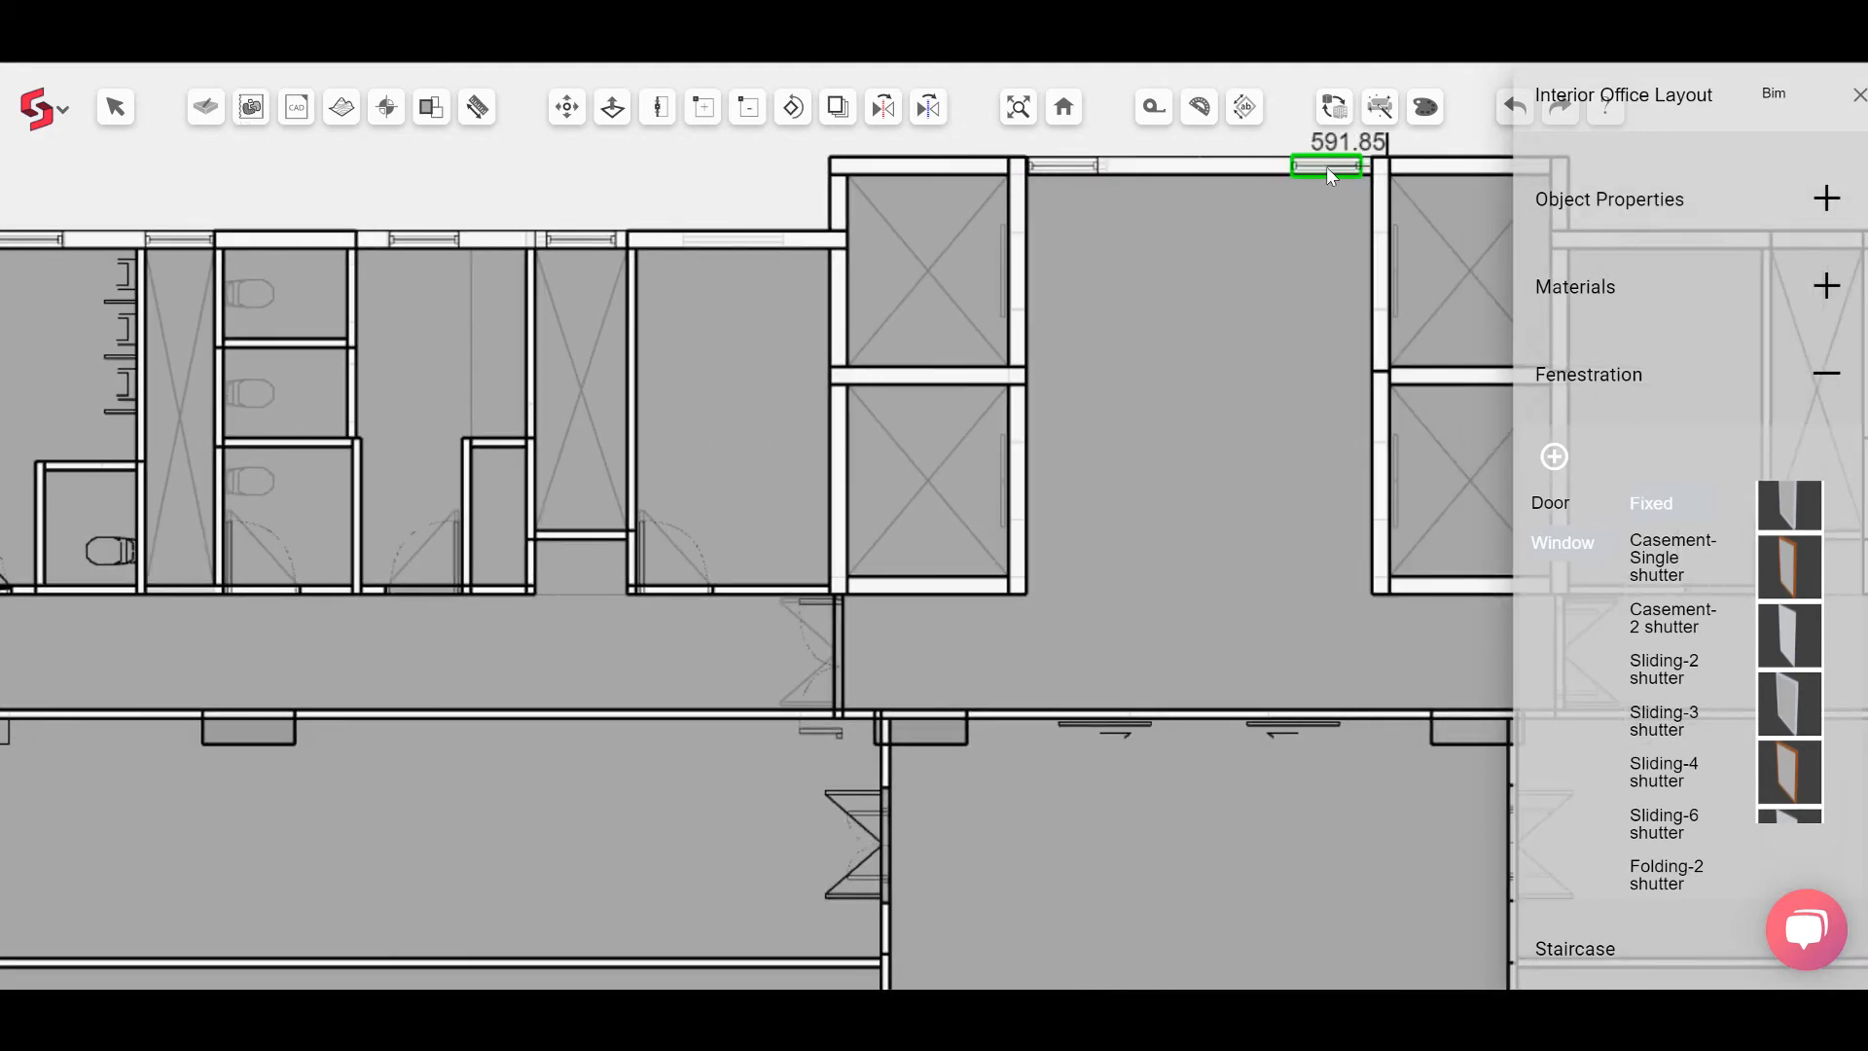
{"action": "left_click", "coordinate": [1336, 167]}
{"action": "scroll", "coordinate": [915, 395], "scroll_direction": "down", "scroll_amount": 2}
{"action": "middle_click_drag", "start_coordinate": [1217, 304], "coordinate": [428, 292]}
{"action": "left_click", "coordinate": [854, 263]}
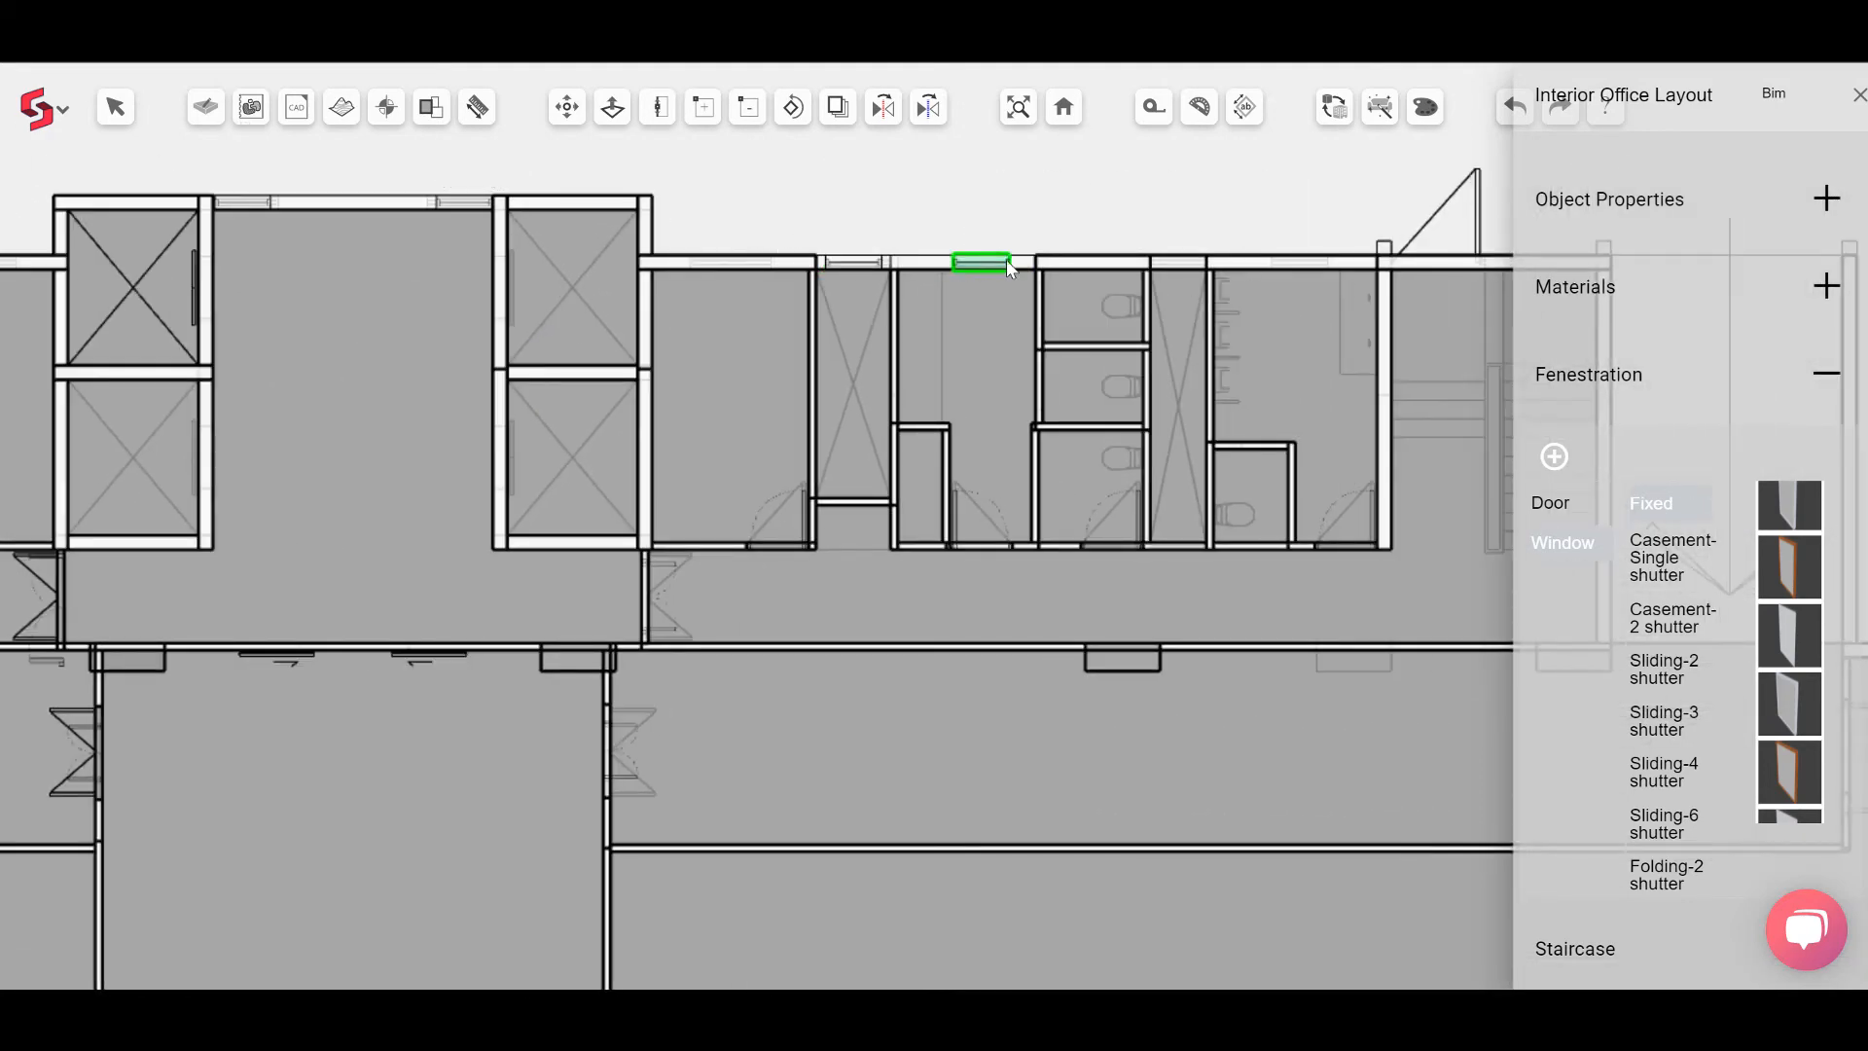
{"action": "left_click", "coordinate": [1010, 270]}
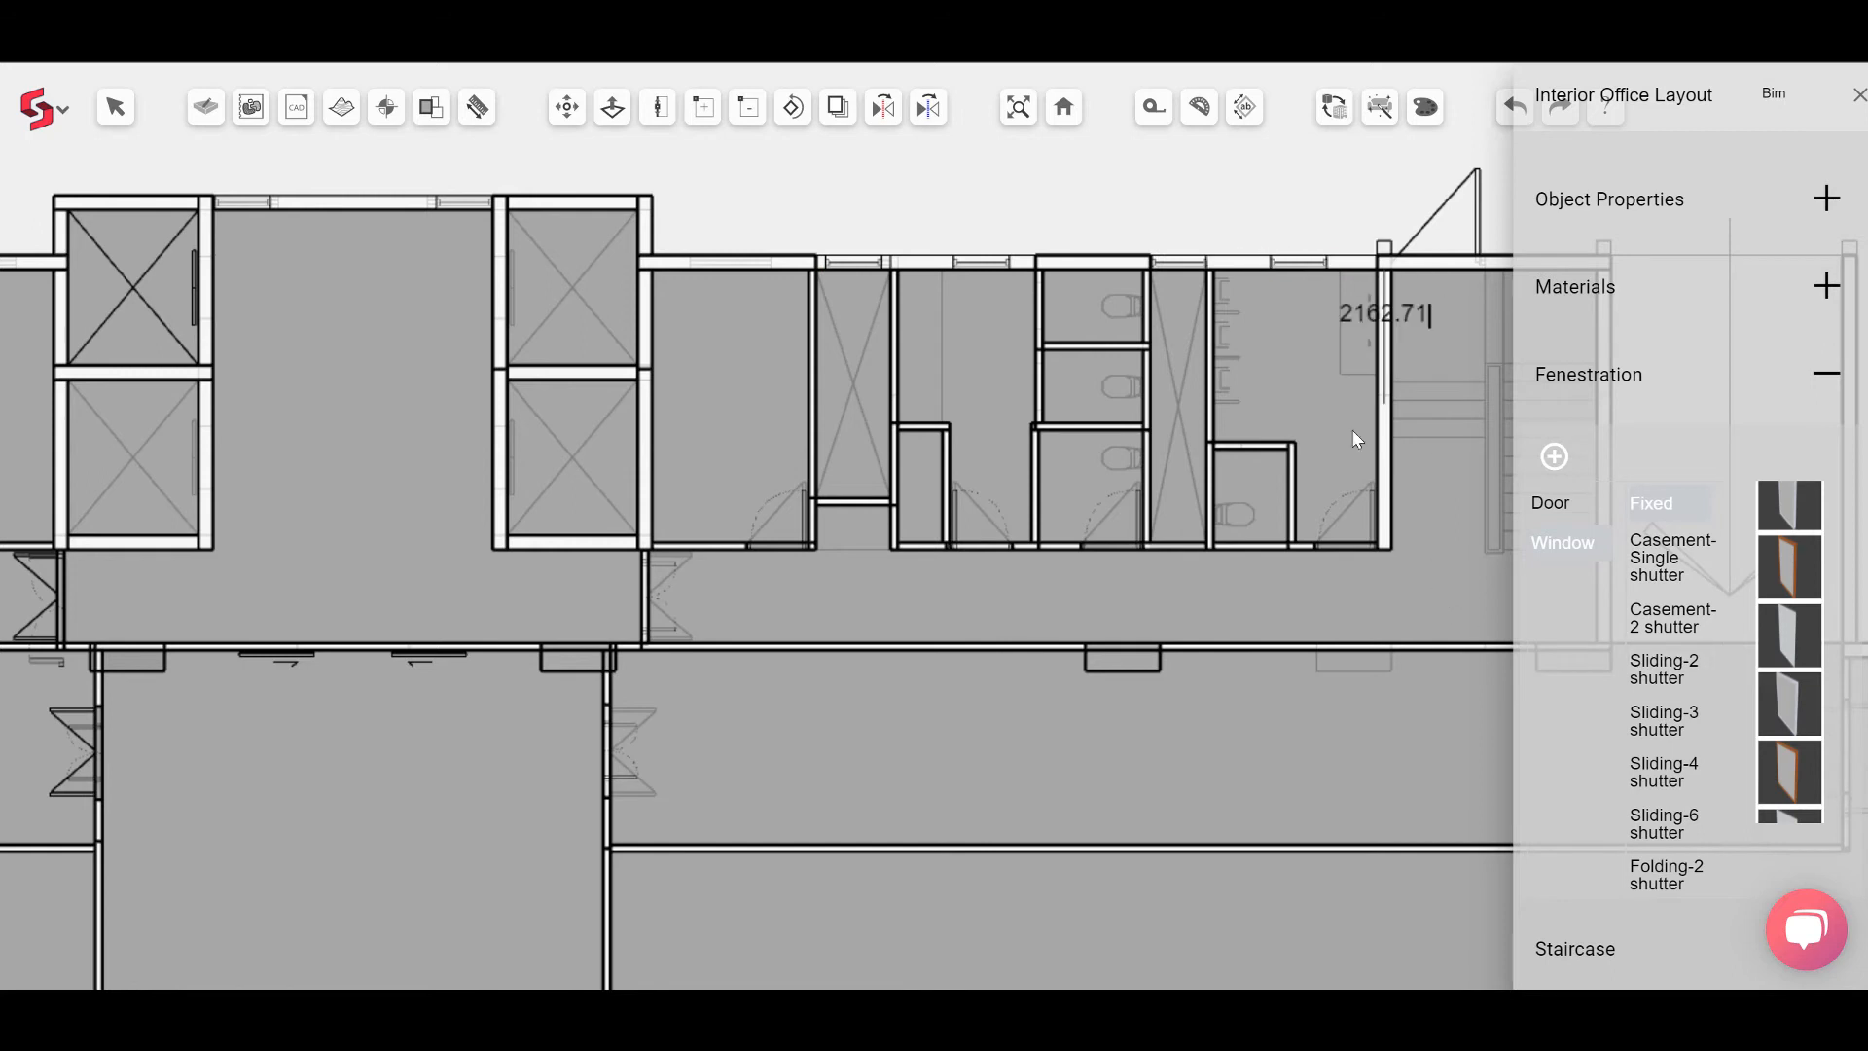
{"action": "left_click", "coordinate": [1270, 268]}
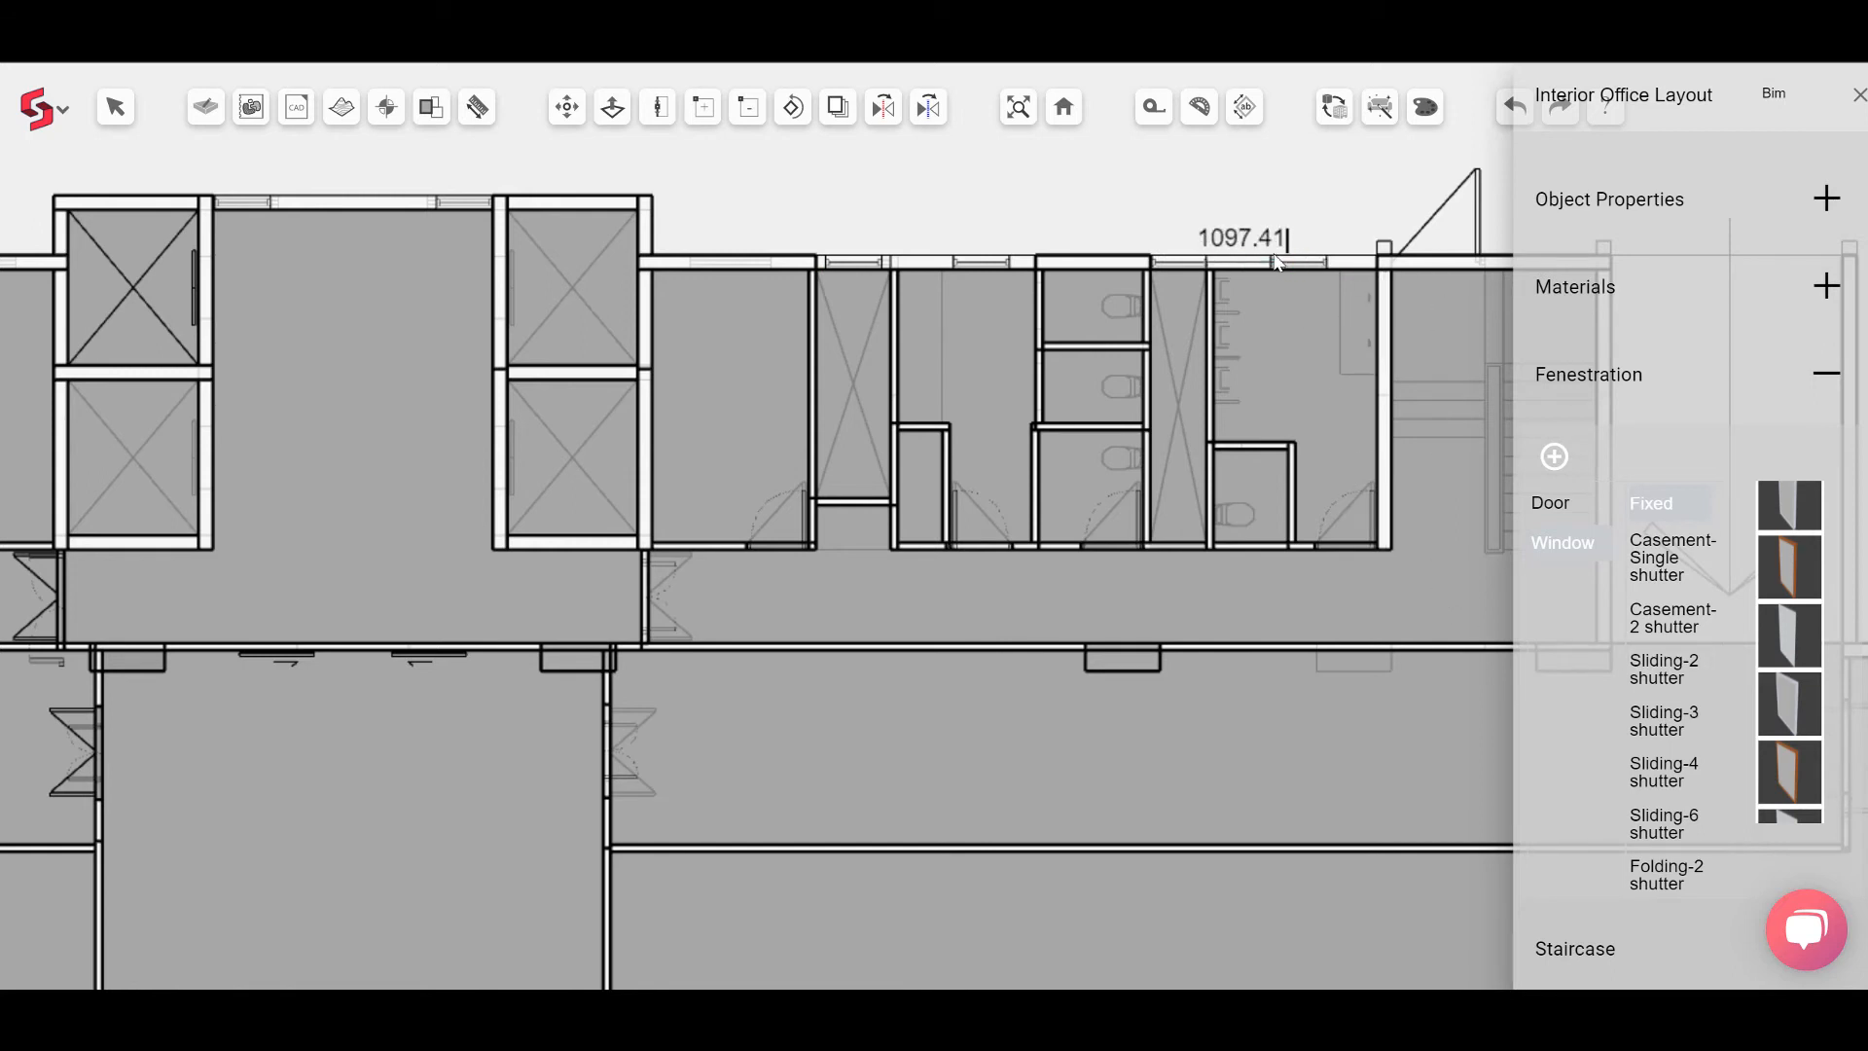
Step: Set the project's unit tolerance to 0.0 in Project Properties
{"action": "scroll", "coordinate": [1653, 613], "scroll_direction": "down", "scroll_amount": 8}
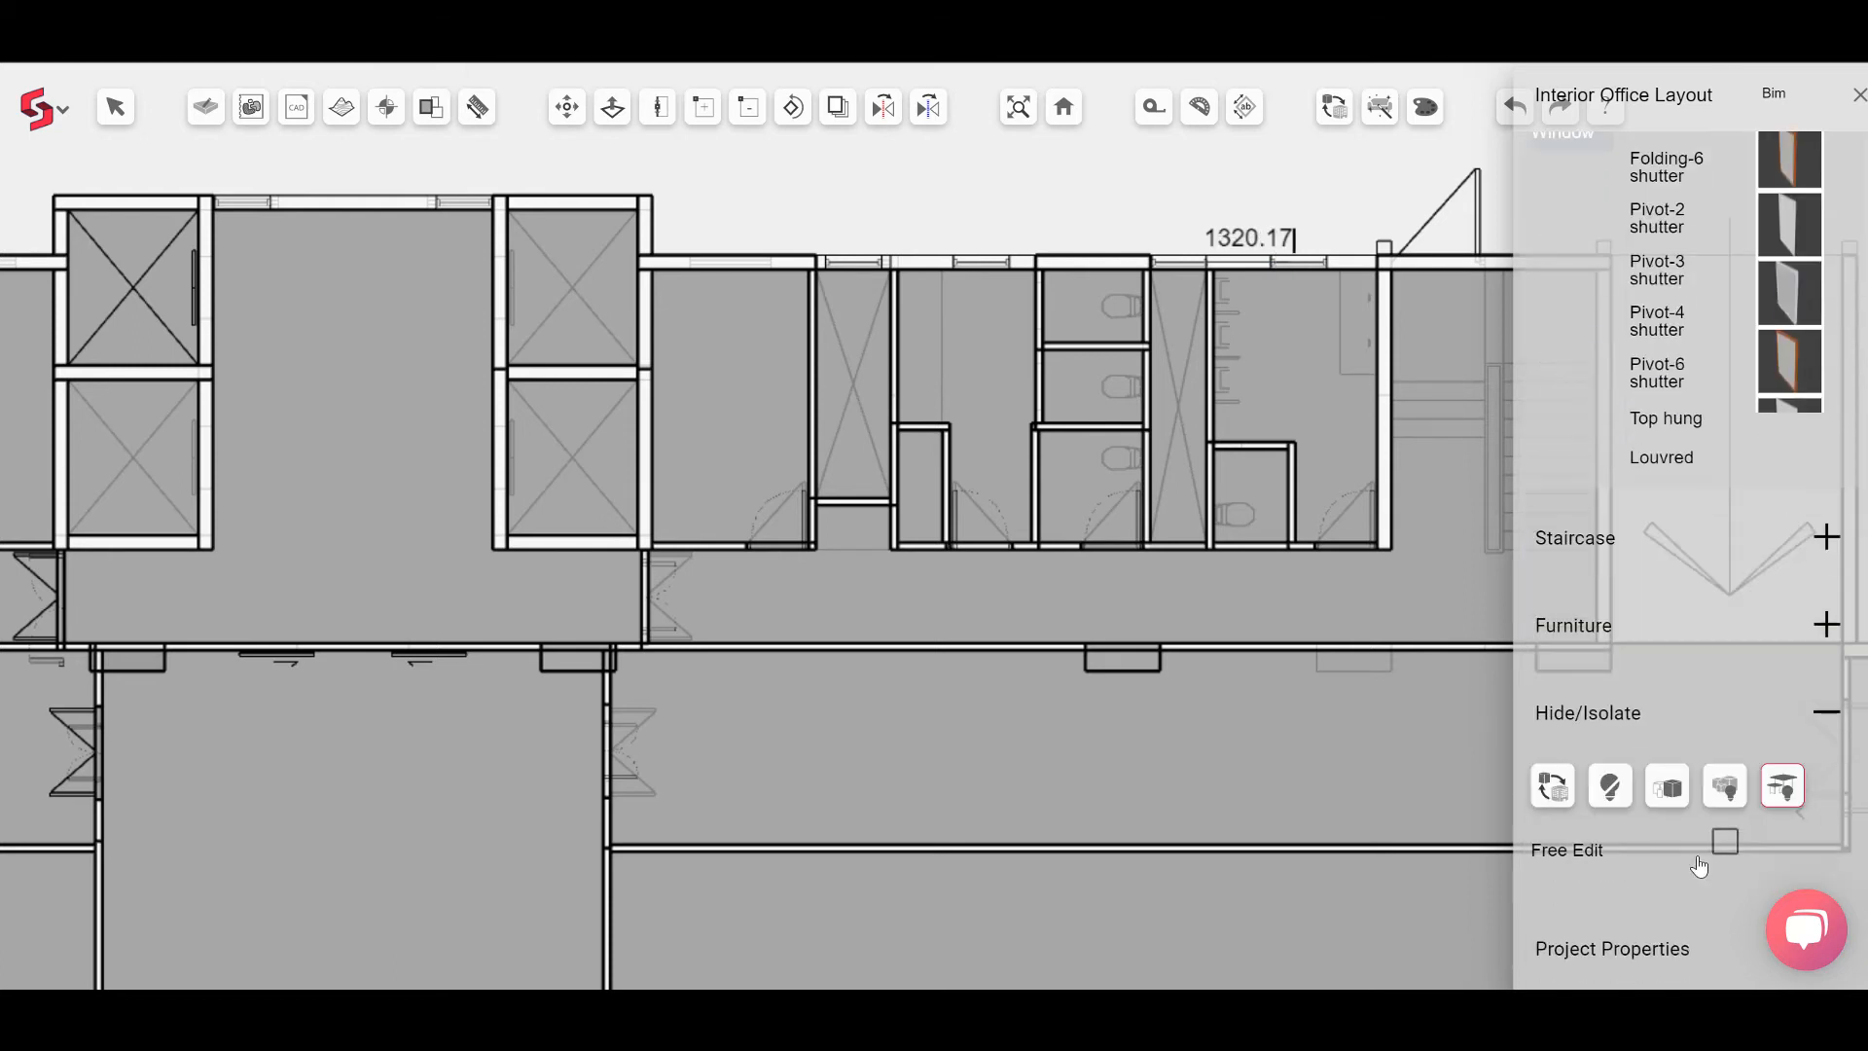
{"action": "left_click", "coordinate": [1714, 946]}
{"action": "scroll", "coordinate": [1701, 781], "scroll_direction": "down", "scroll_amount": 9}
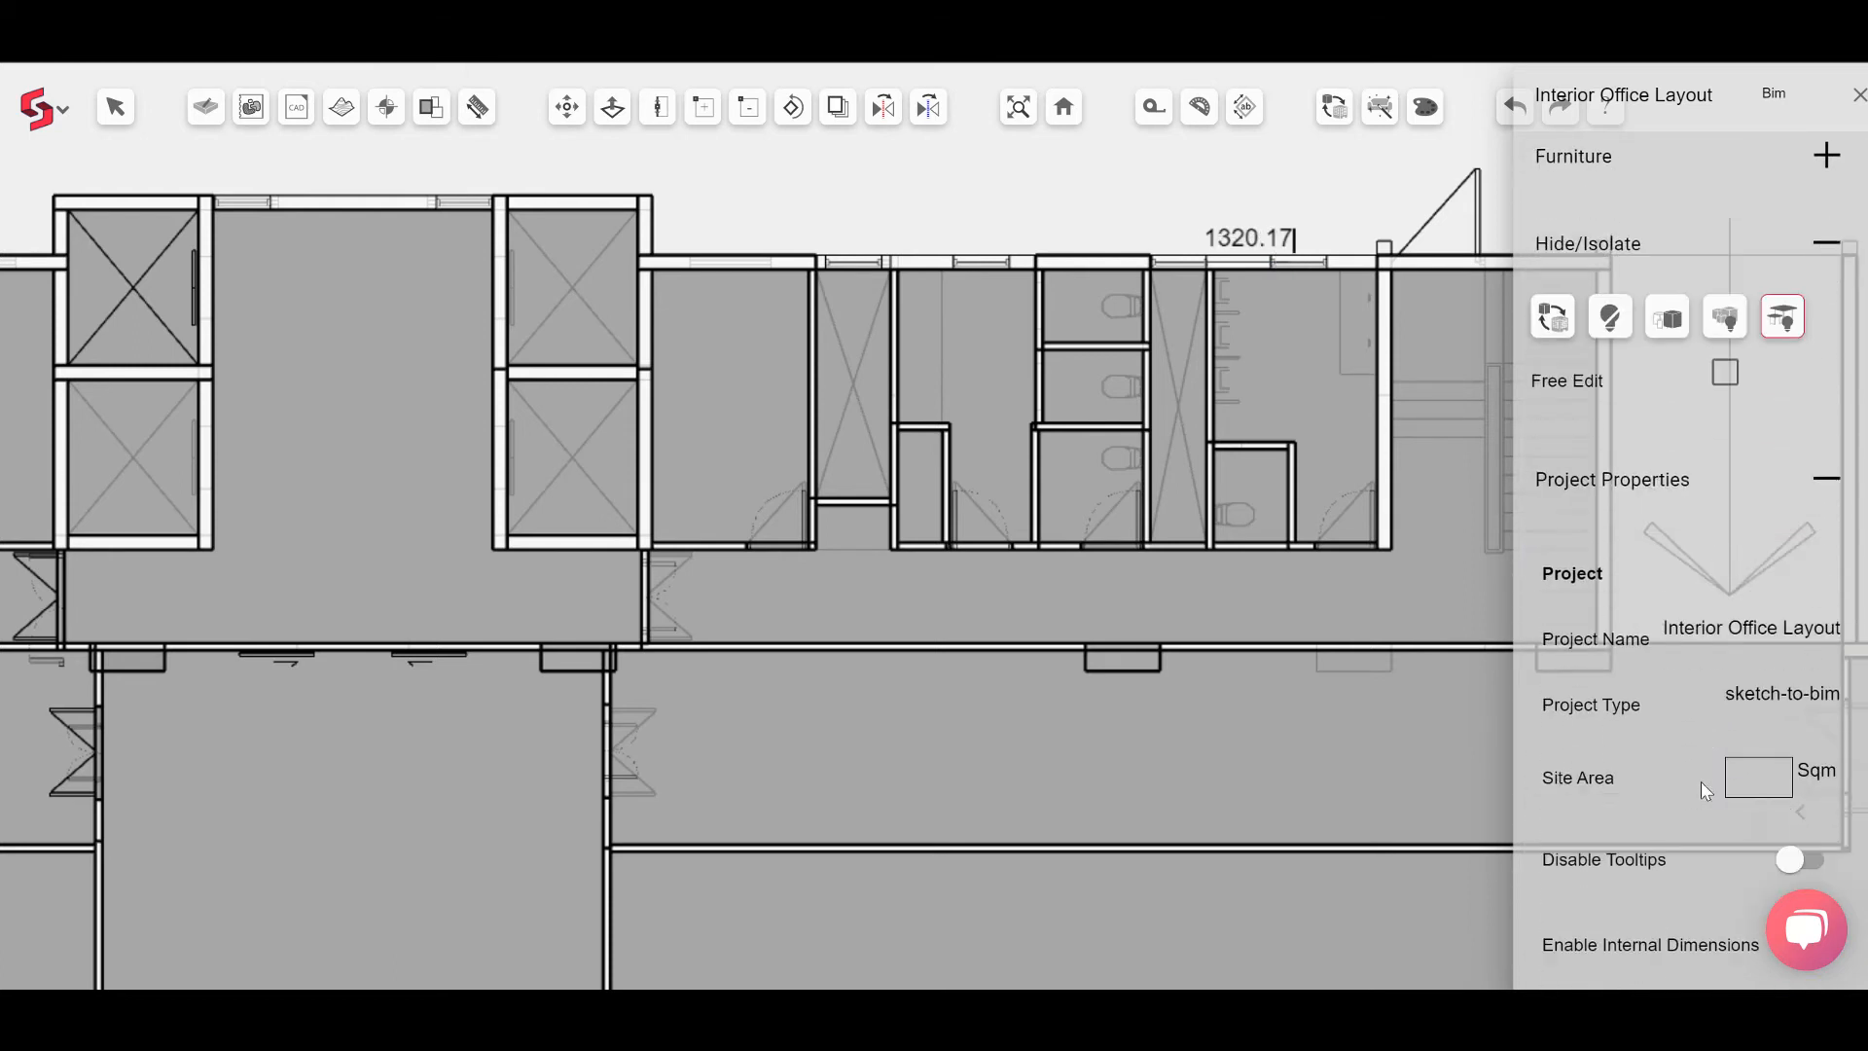
{"action": "scroll", "coordinate": [1701, 779], "scroll_direction": "down", "scroll_amount": 1}
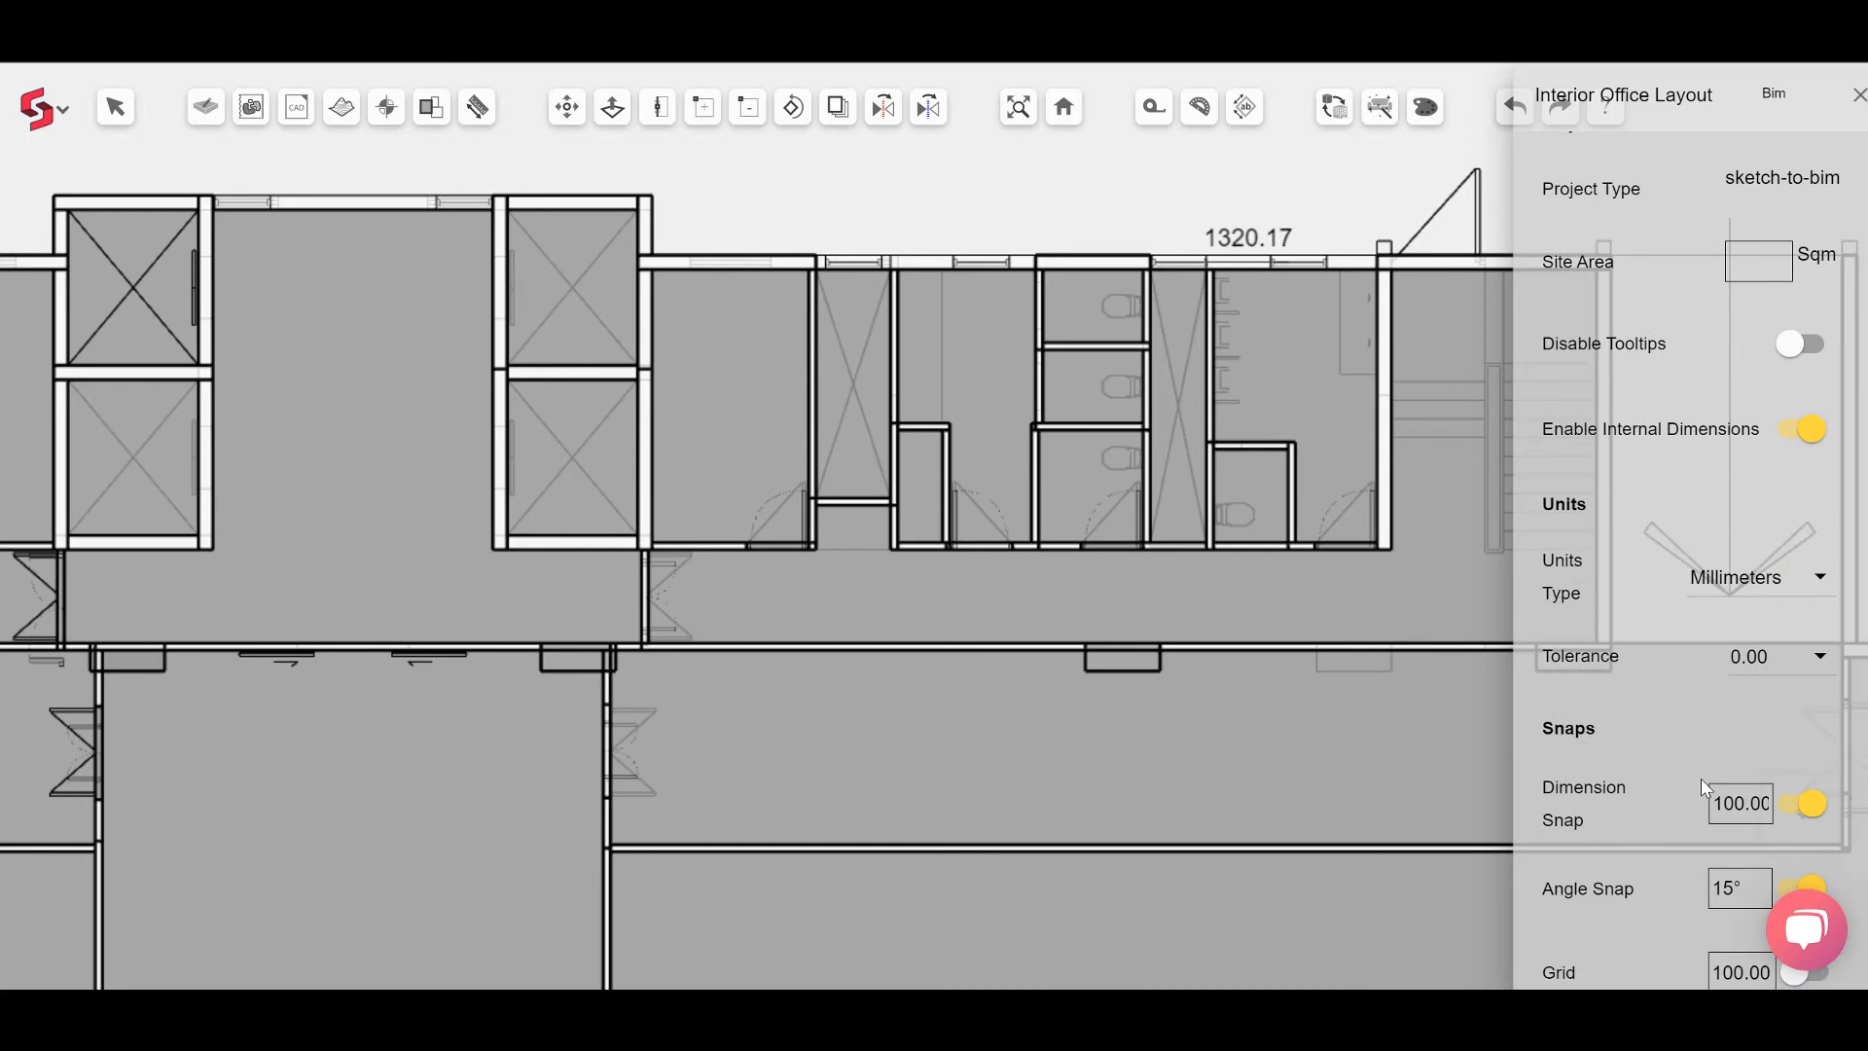
{"action": "left_click", "coordinate": [1809, 672]}
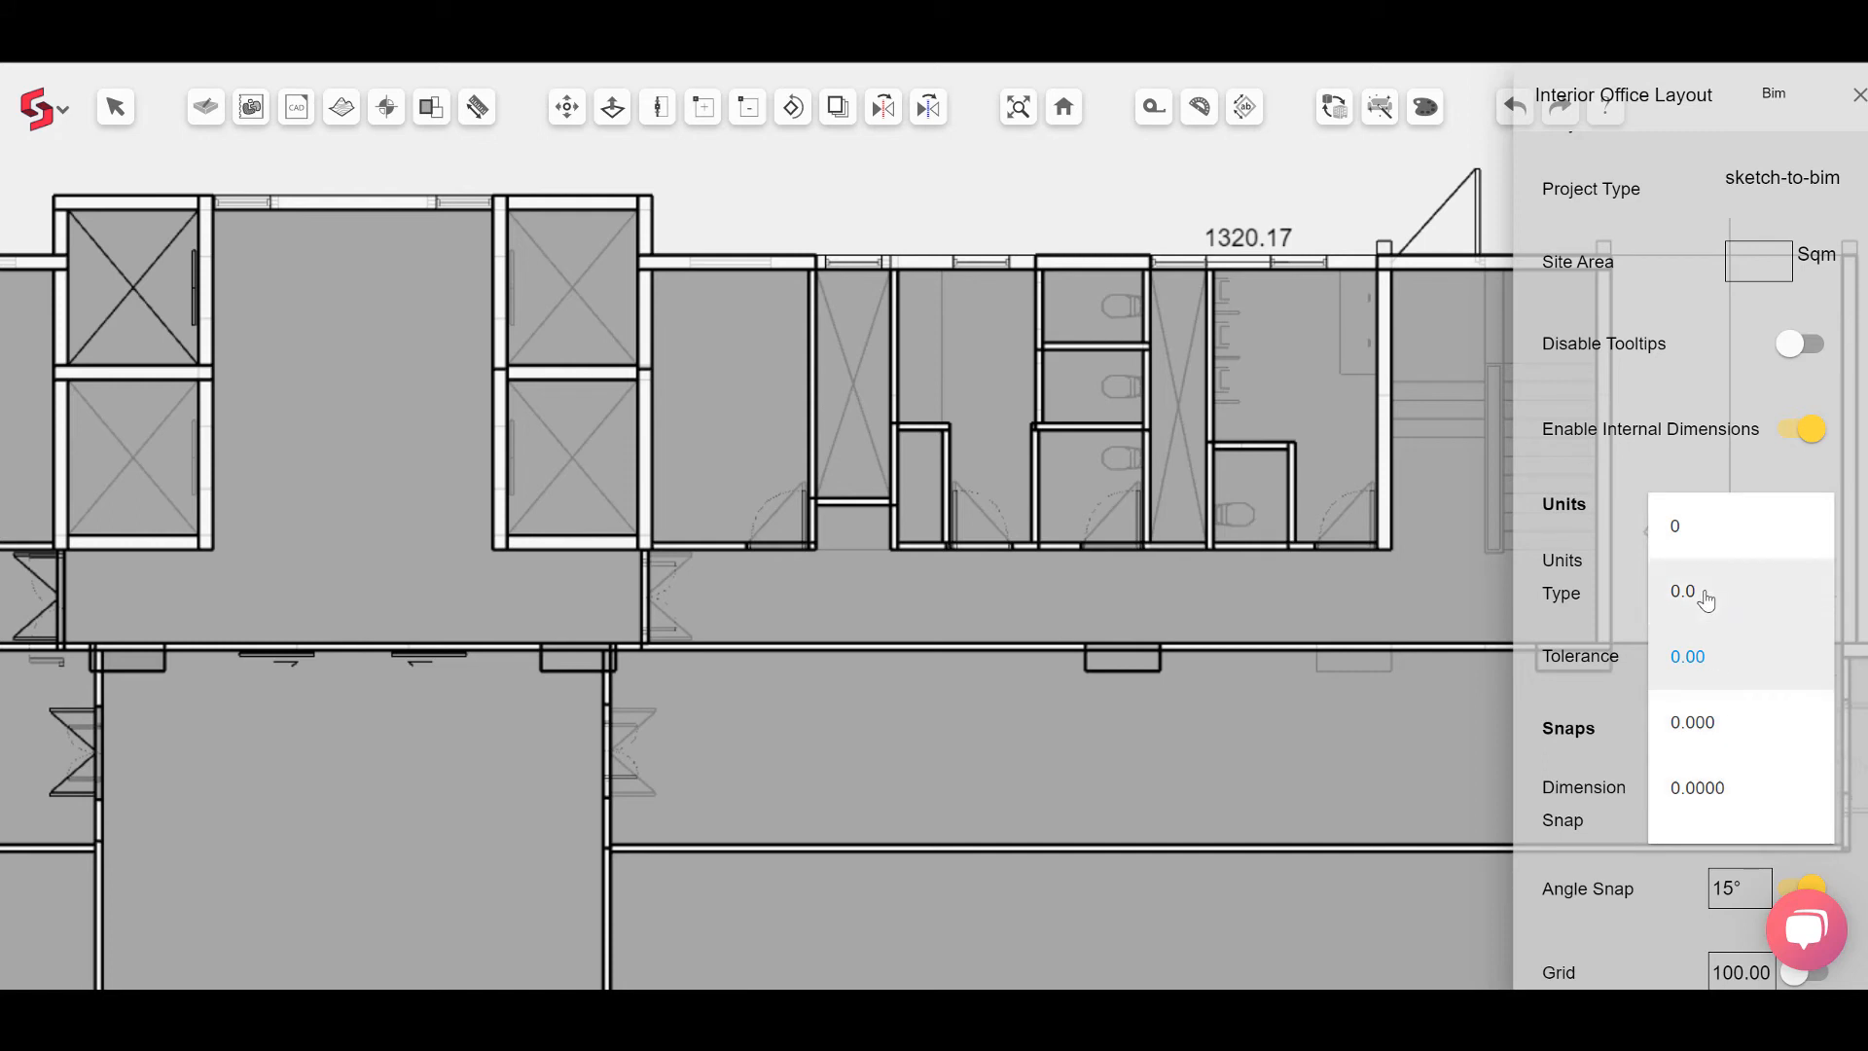
{"action": "left_click", "coordinate": [1706, 599]}
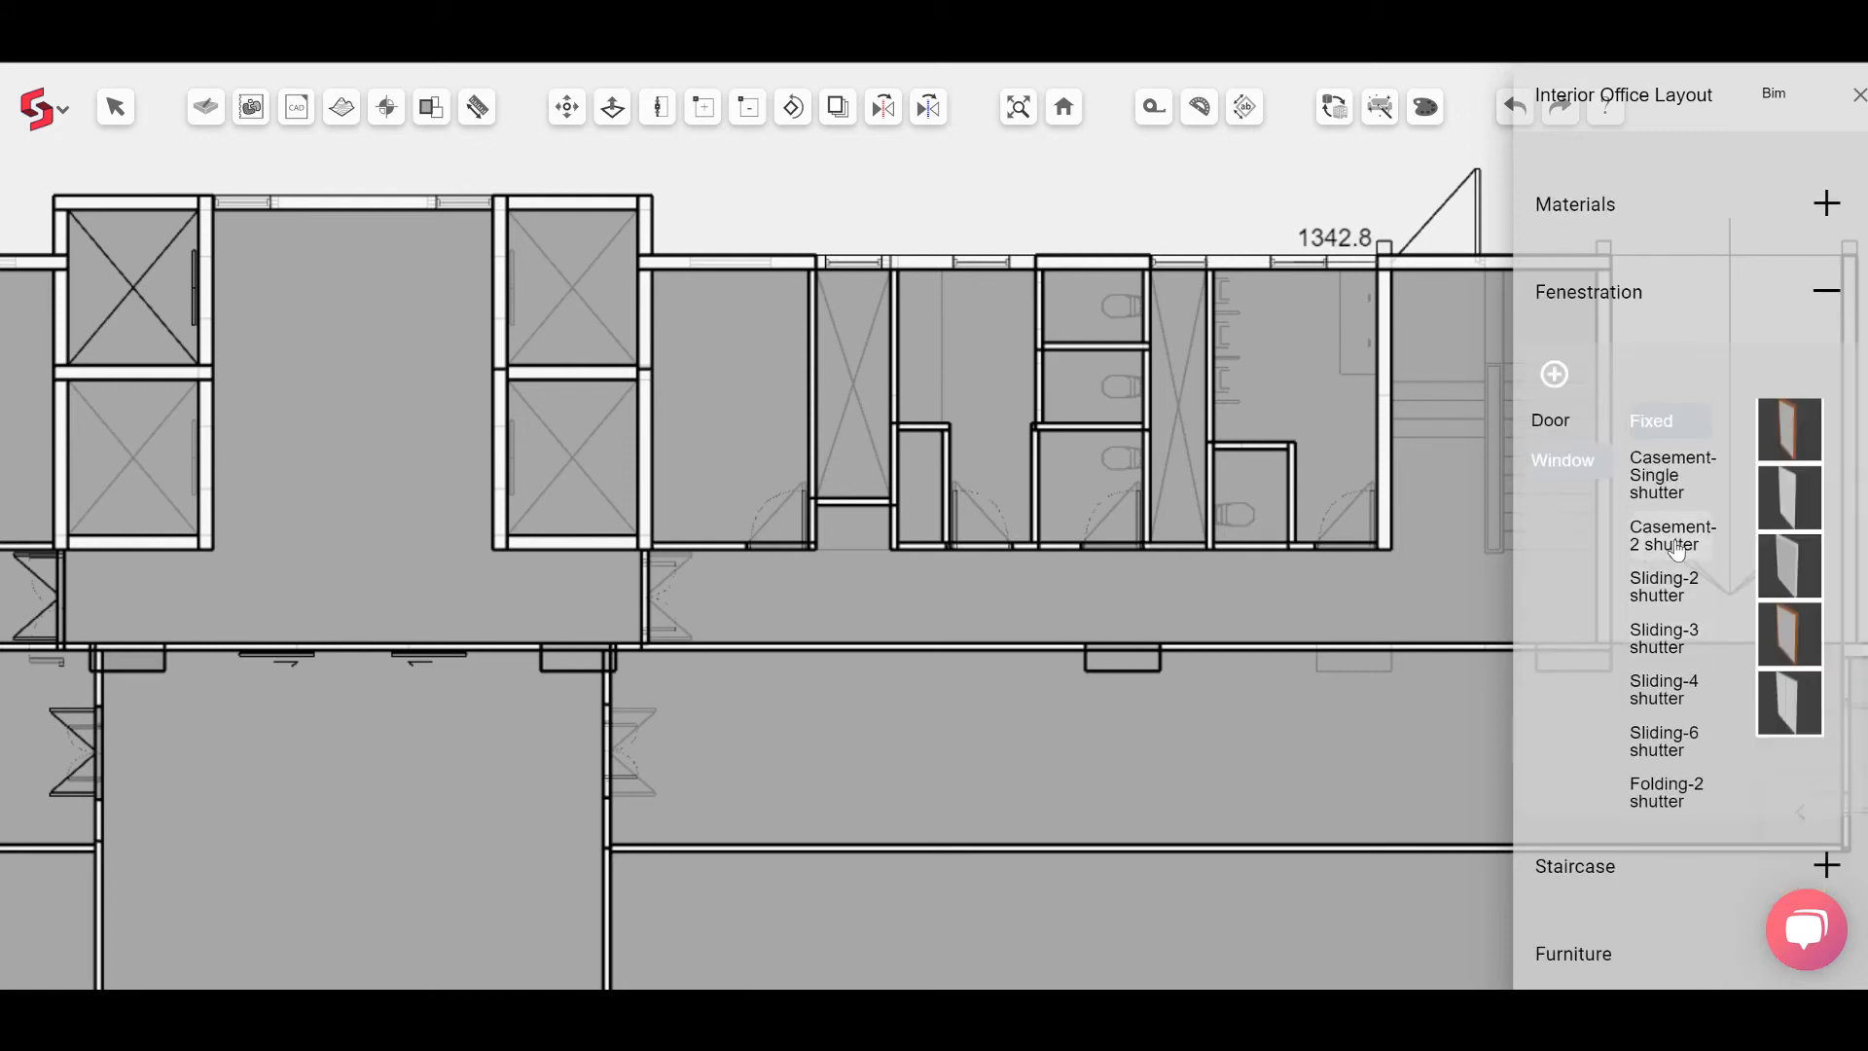
{"action": "left_click", "coordinate": [1676, 546]}
Step: Place a Casement-2 shutter window in the exterior wall beside the lift shafts
{"action": "left_click", "coordinate": [1795, 633]}
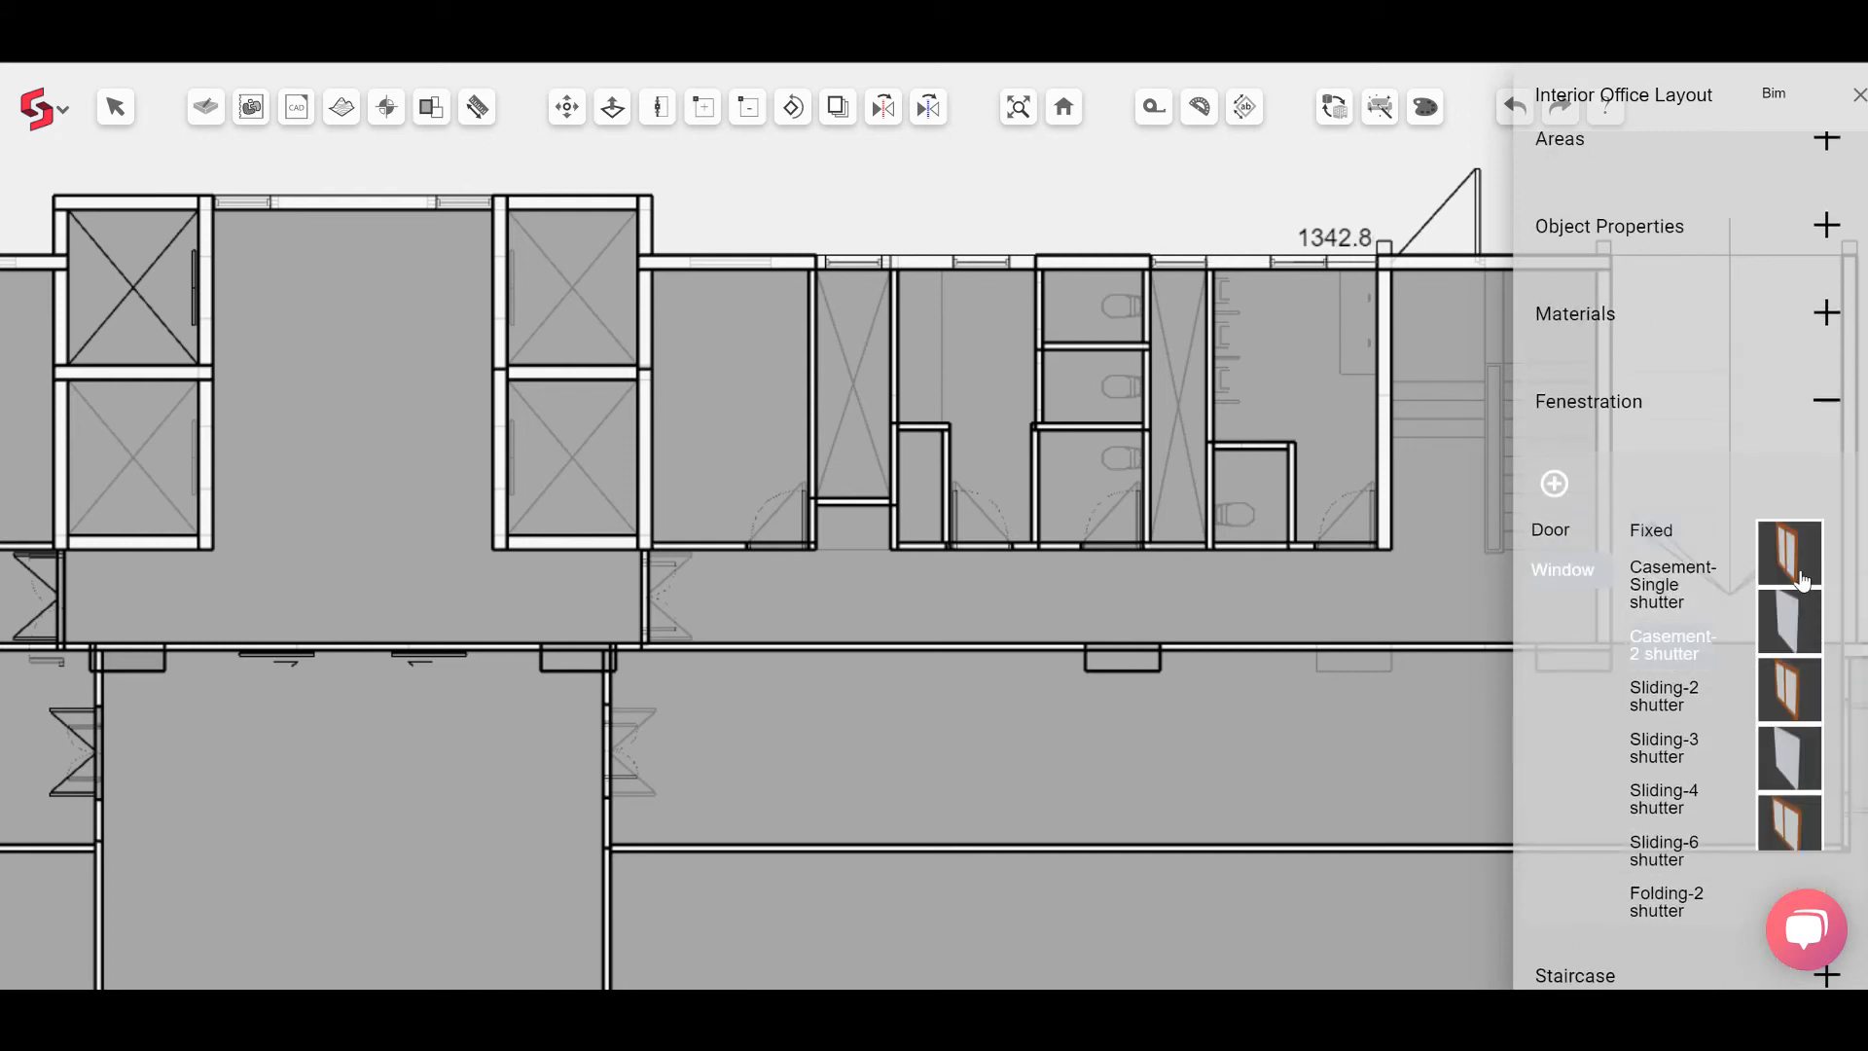
{"action": "left_click", "coordinate": [732, 263]}
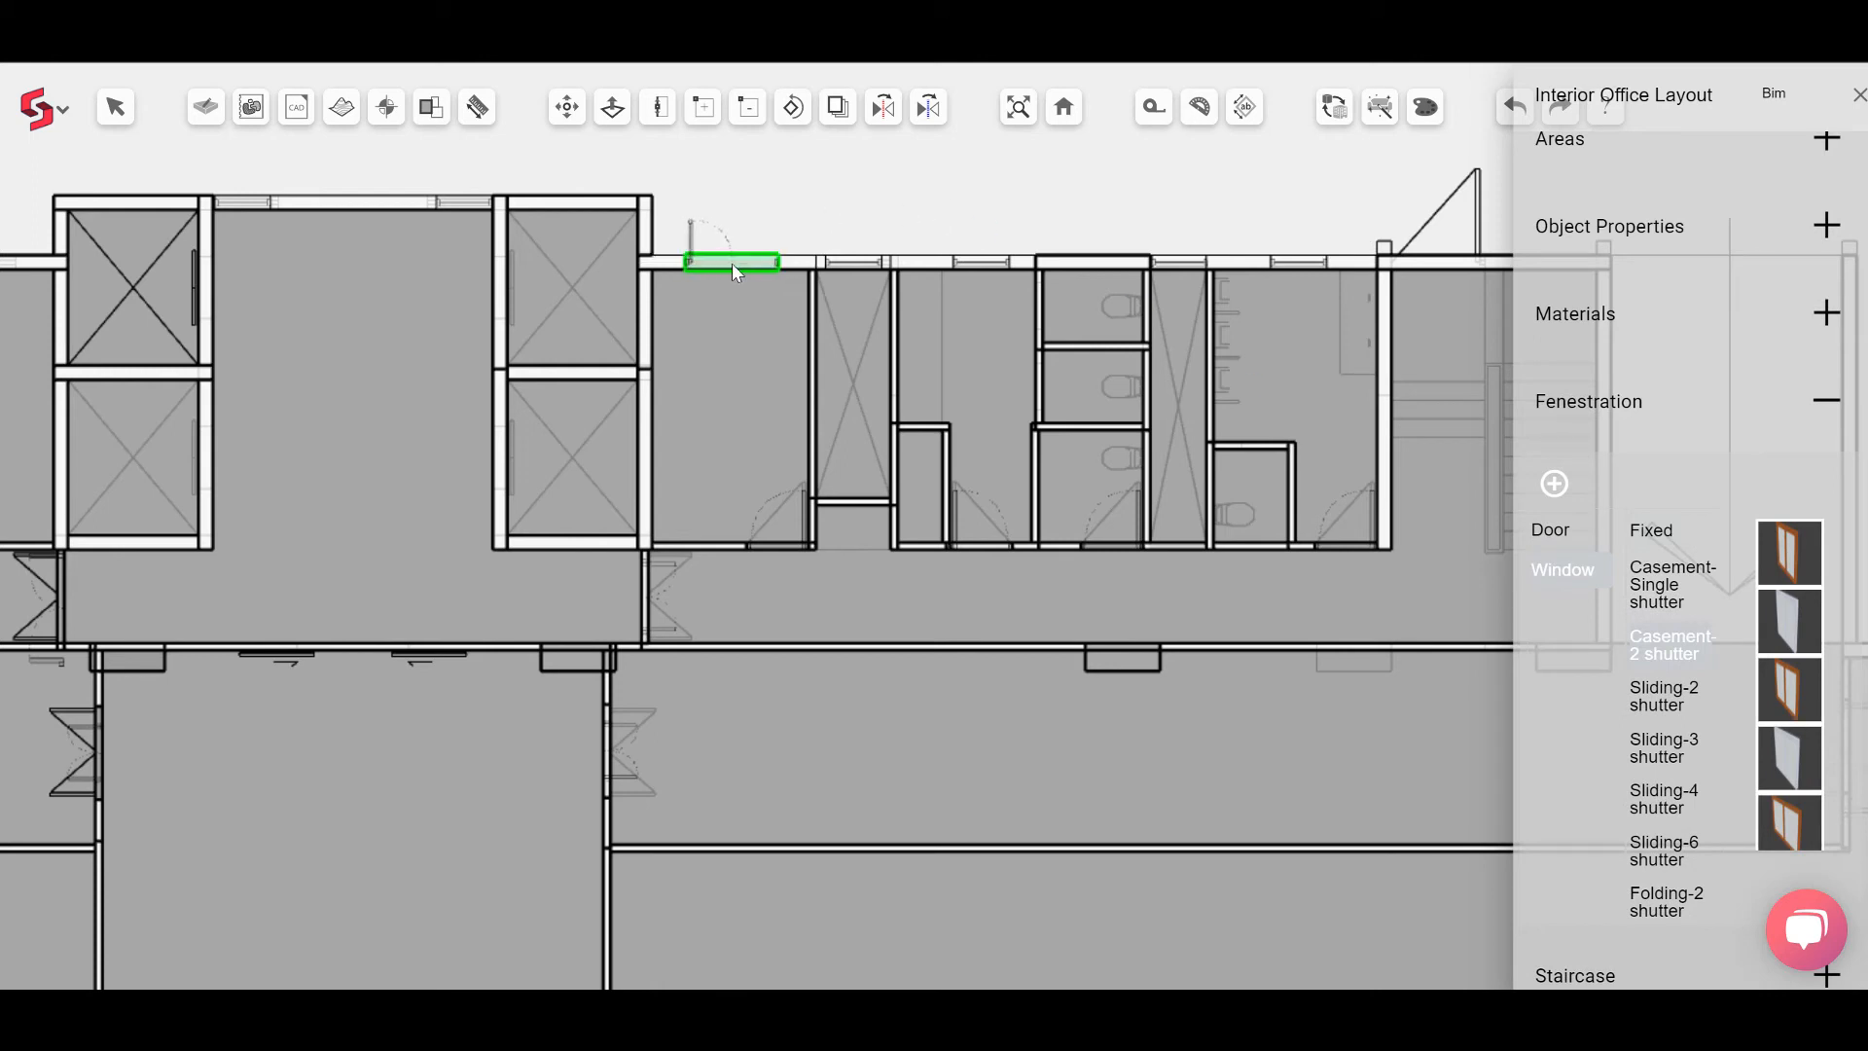
Step: Place two Sliding-3 shutter windows in the west wing's exterior office wall
{"action": "scroll", "coordinate": [732, 292], "scroll_direction": "down", "scroll_amount": 3}
{"action": "middle_click_drag", "start_coordinate": [751, 351], "coordinate": [1074, 358]}
{"action": "scroll", "coordinate": [517, 266], "scroll_direction": "up", "scroll_amount": 2}
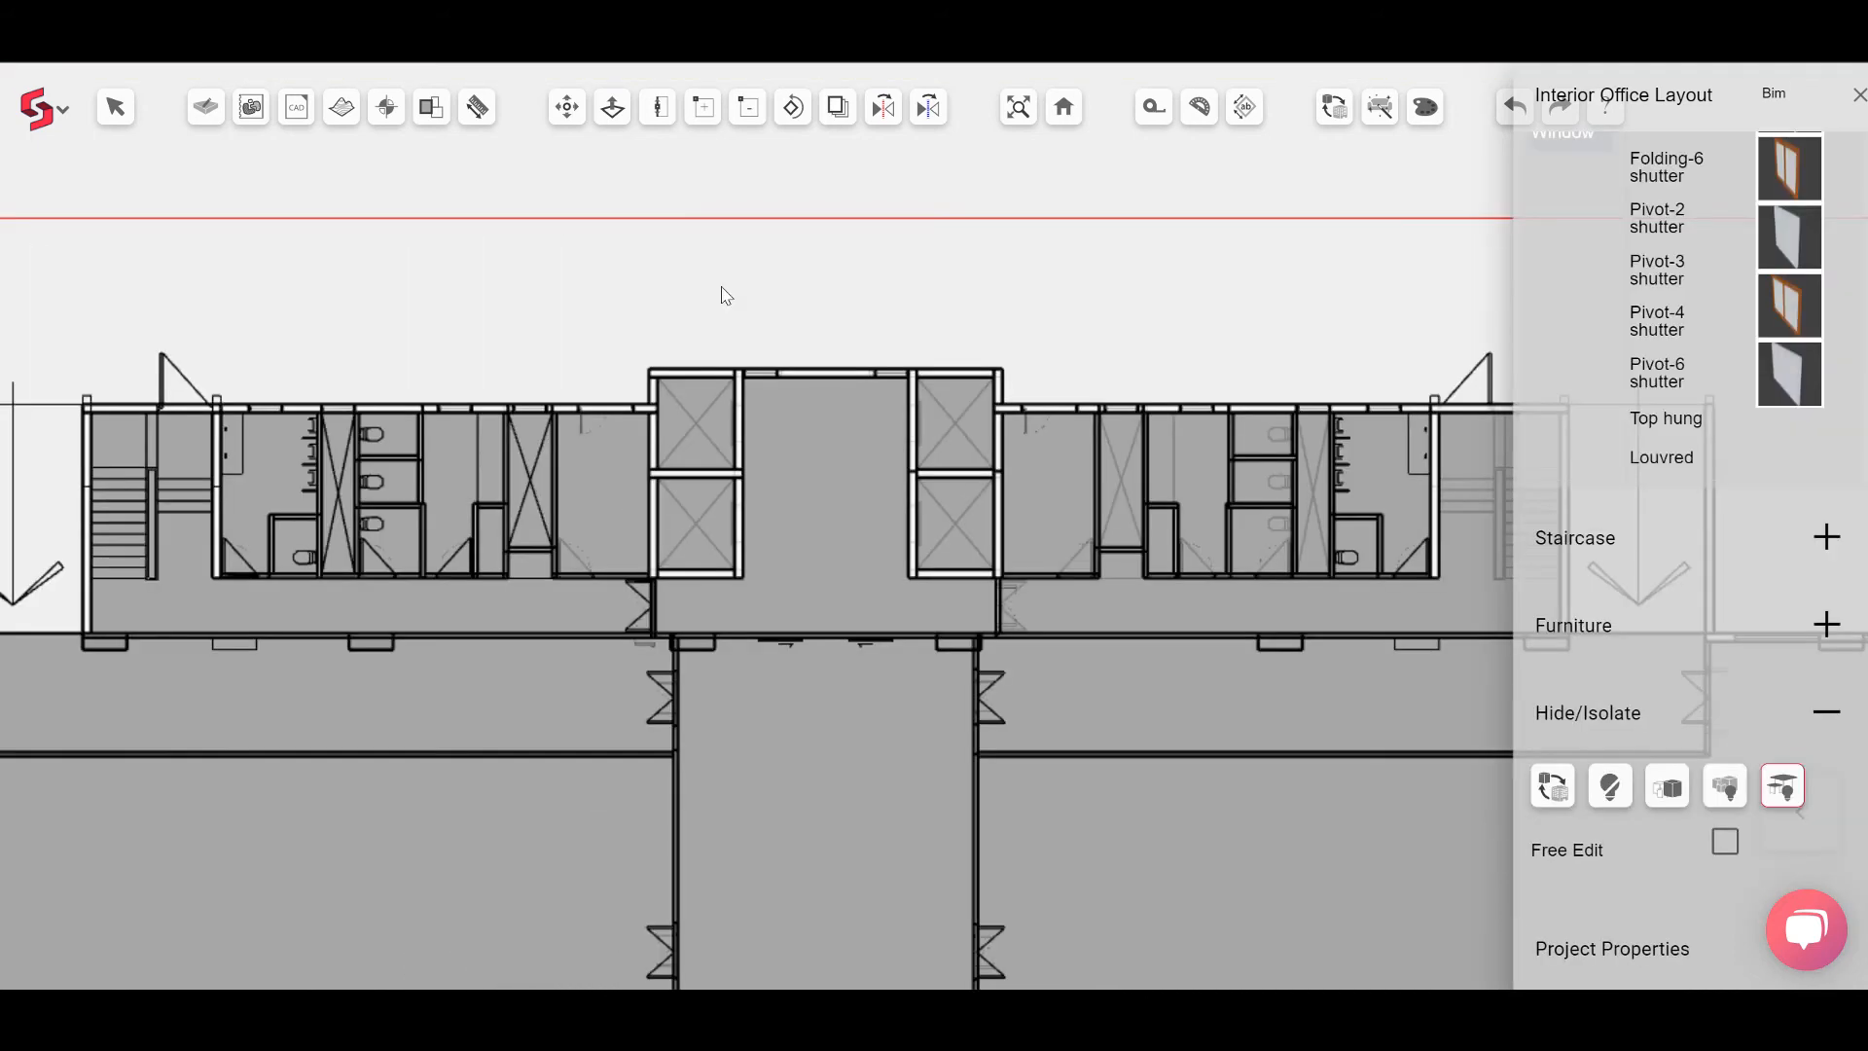
{"action": "scroll", "coordinate": [723, 293], "scroll_direction": "down", "scroll_amount": 5}
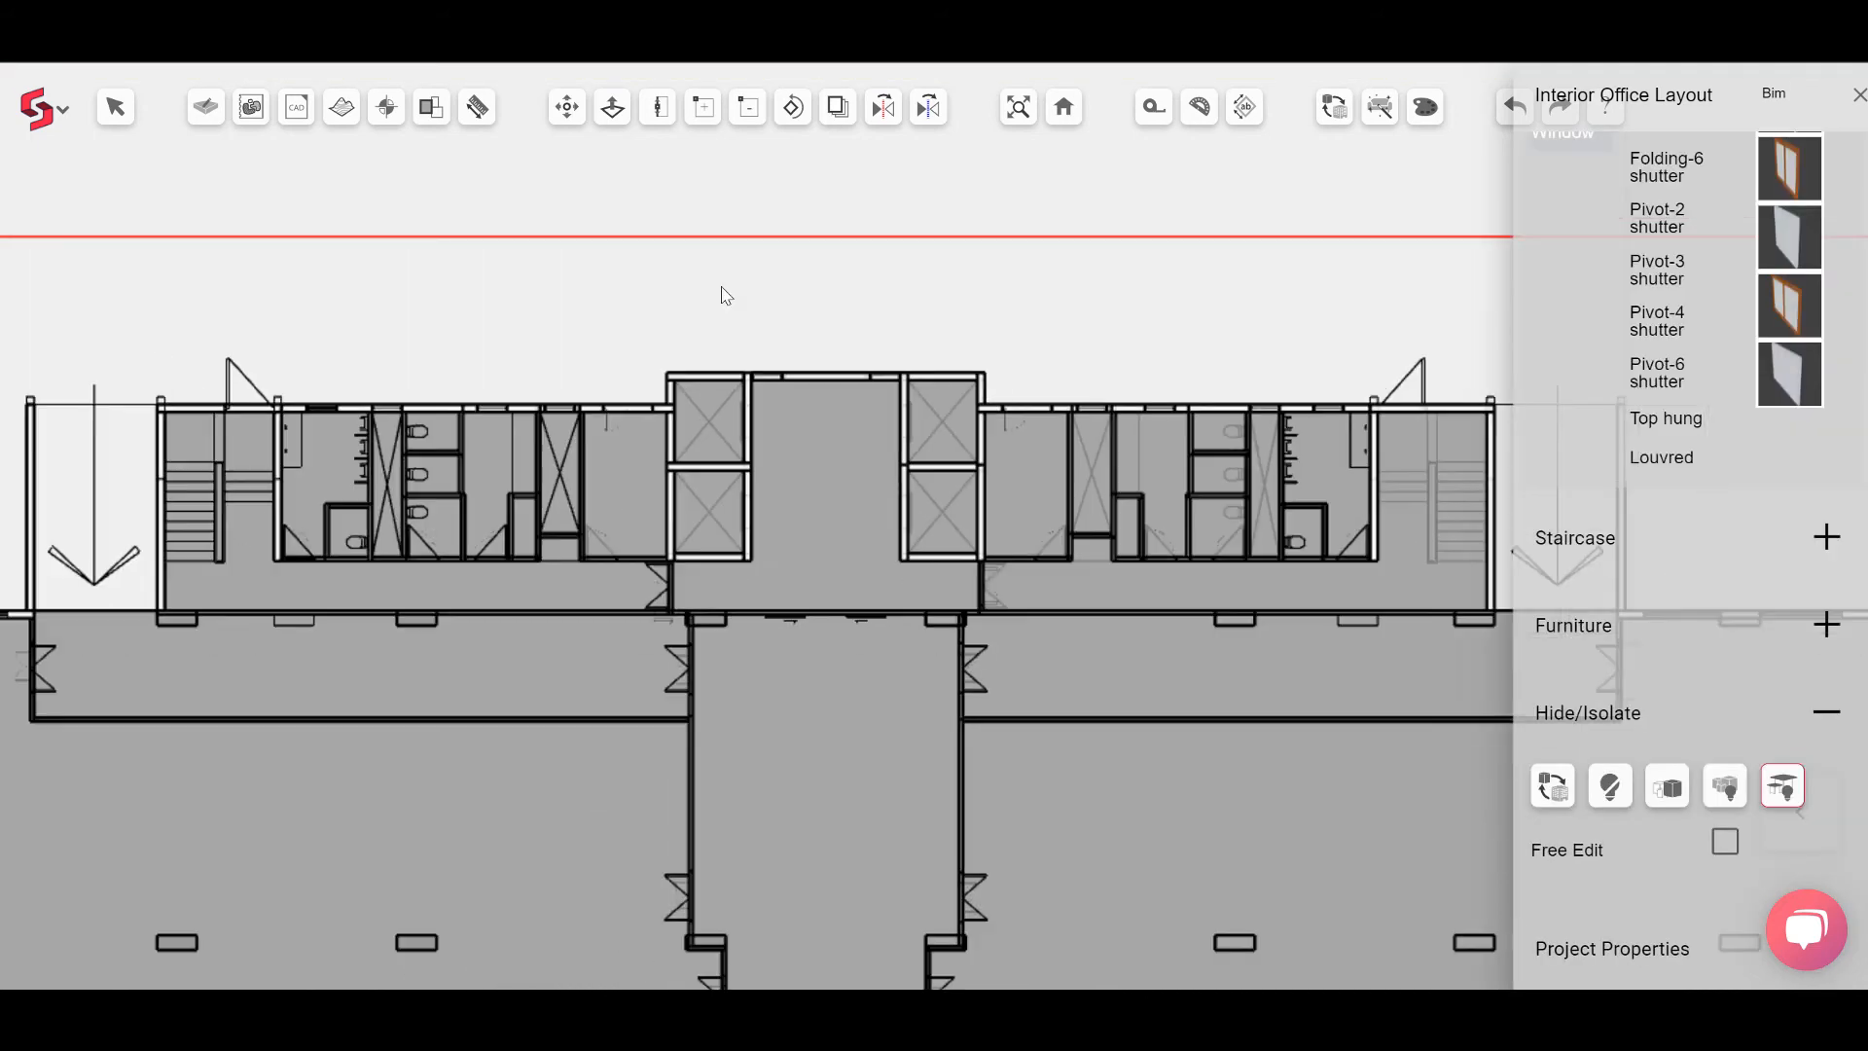
{"action": "middle_click_drag", "start_coordinate": [284, 589], "coordinate": [800, 596]}
{"action": "scroll", "coordinate": [392, 529], "scroll_direction": "up", "scroll_amount": 5}
{"action": "middle_click_drag", "start_coordinate": [336, 608], "coordinate": [564, 617]}
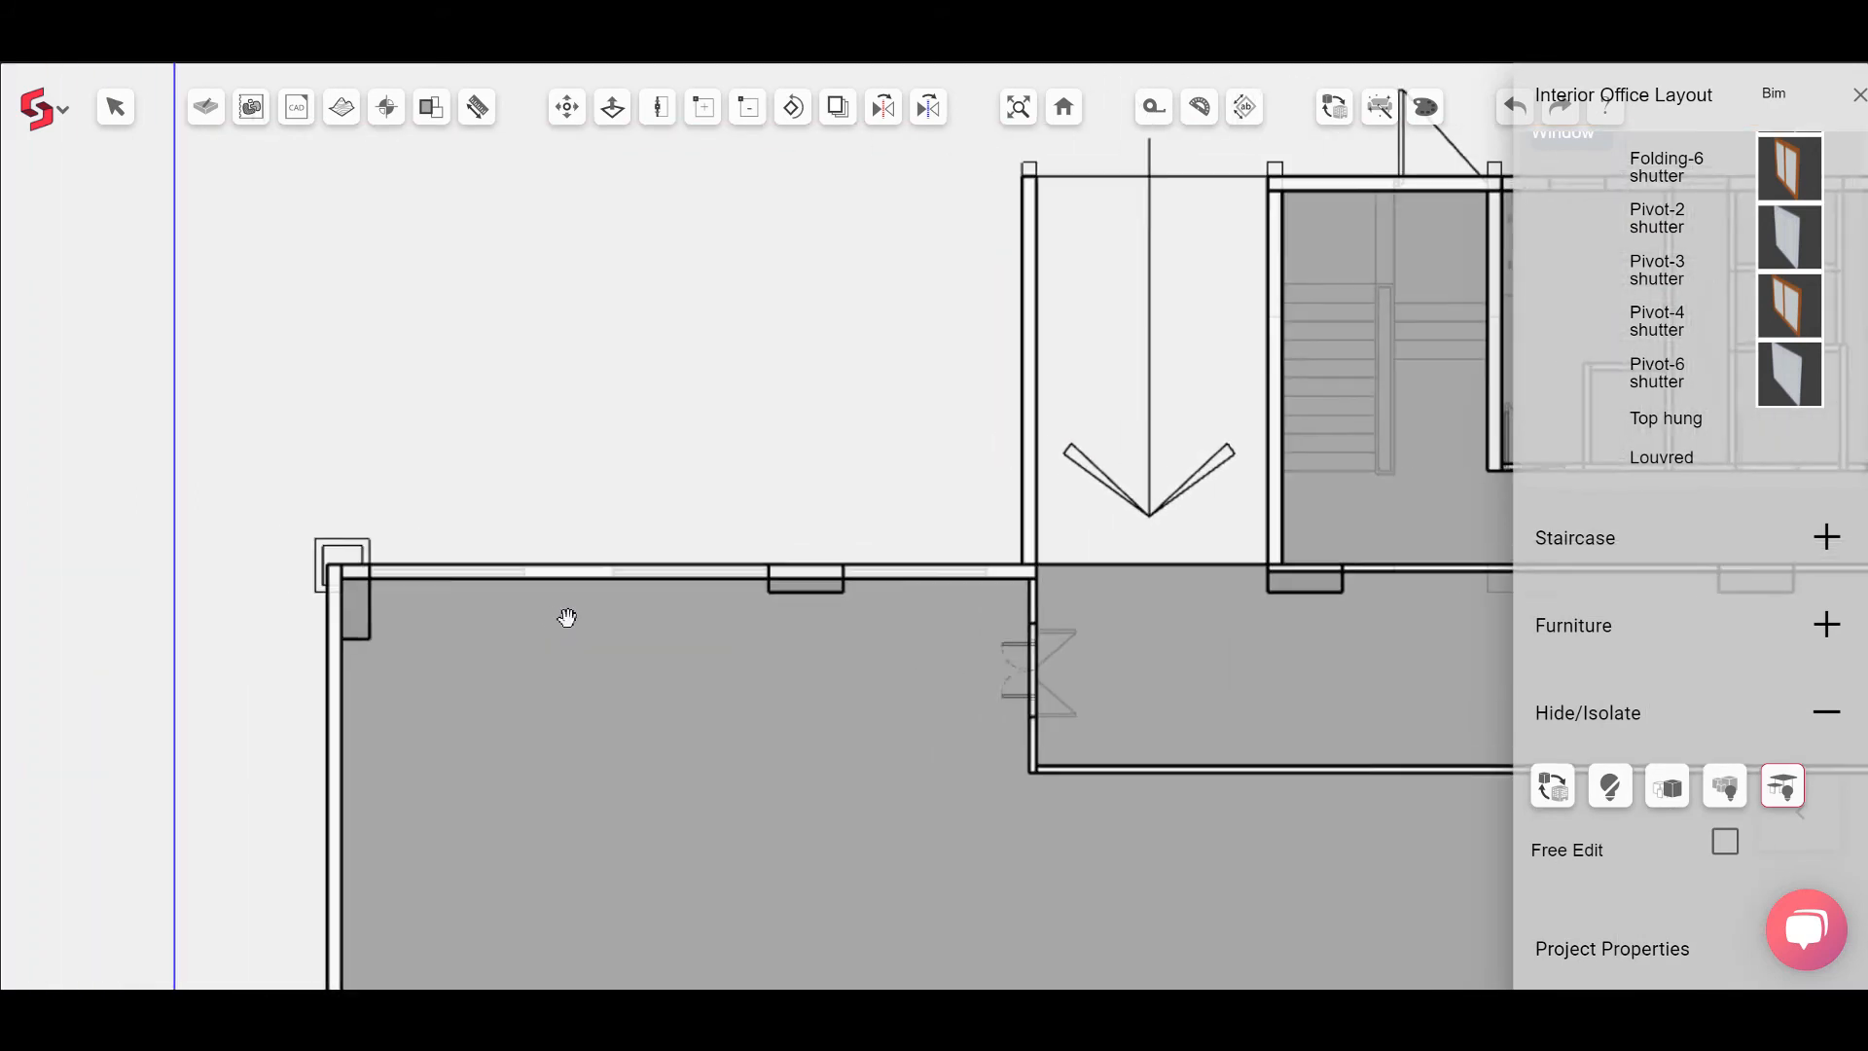
{"action": "scroll", "coordinate": [538, 617], "scroll_direction": "up", "scroll_amount": 2}
{"action": "scroll", "coordinate": [1604, 441], "scroll_direction": "up", "scroll_amount": 5}
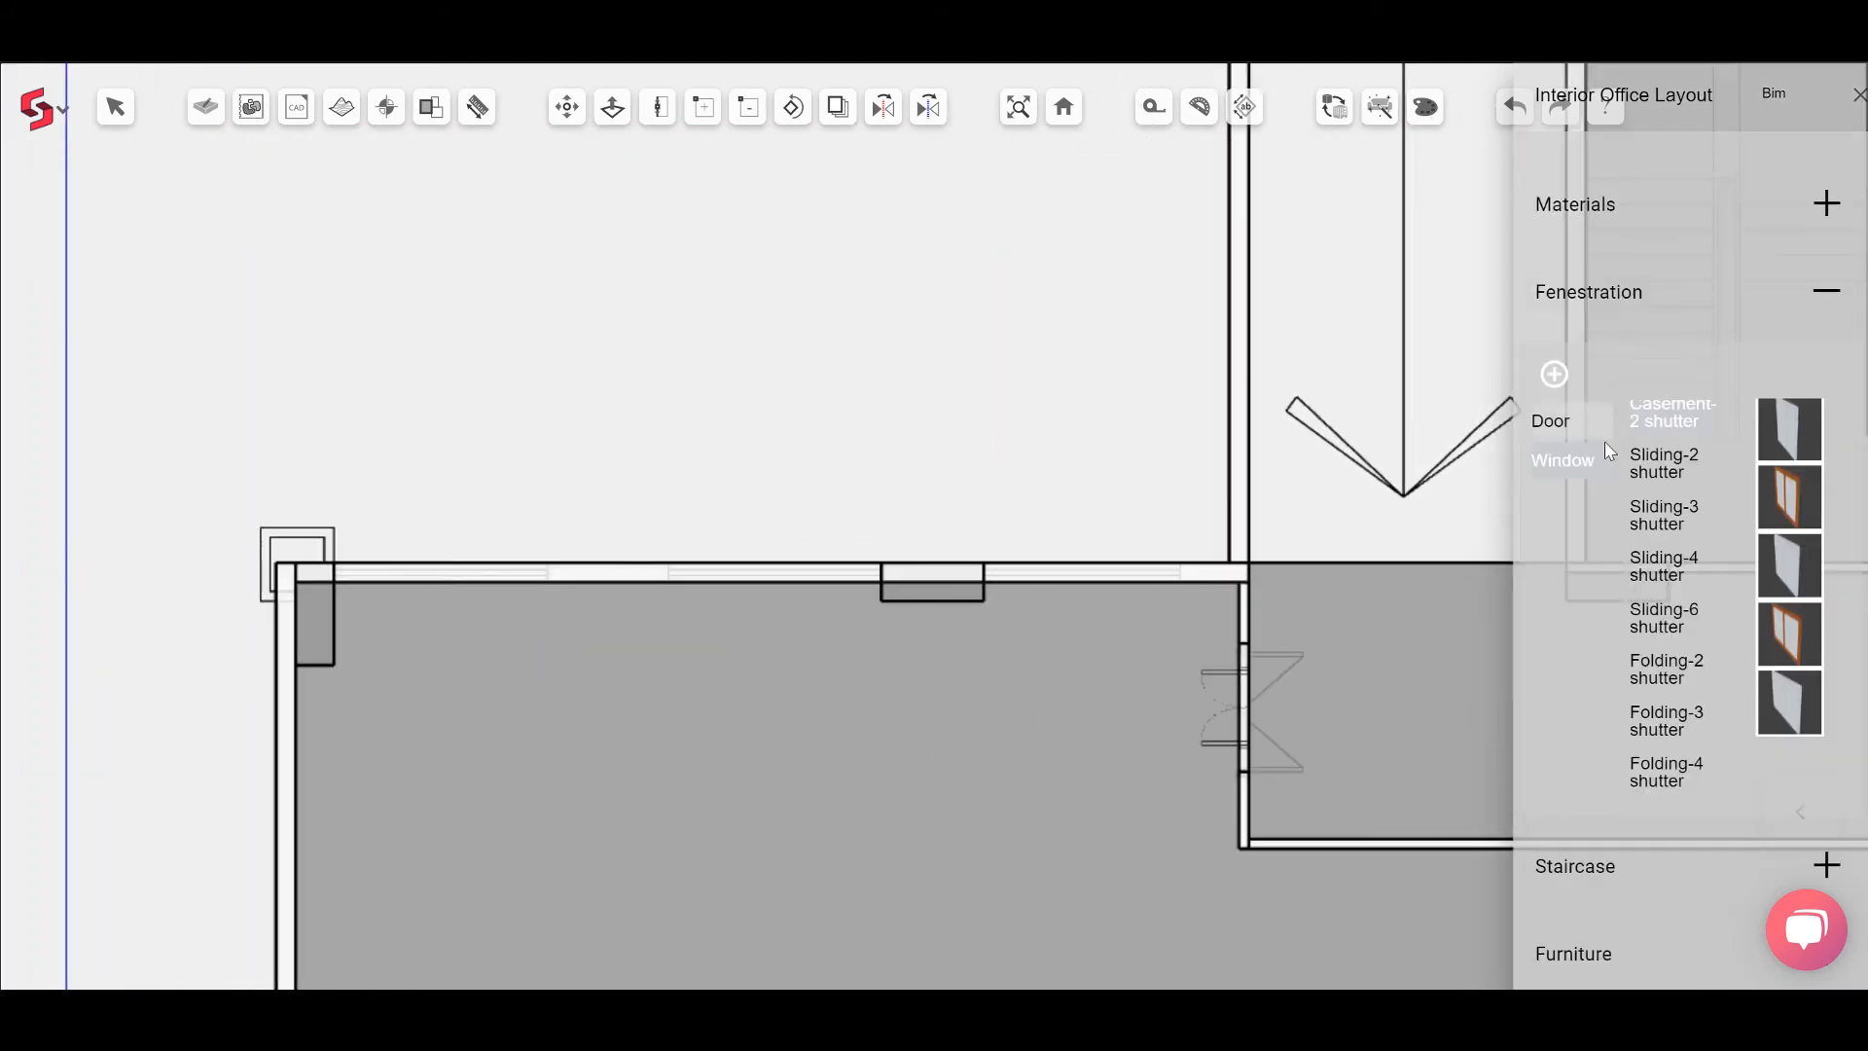
{"action": "left_click", "coordinate": [1668, 515]}
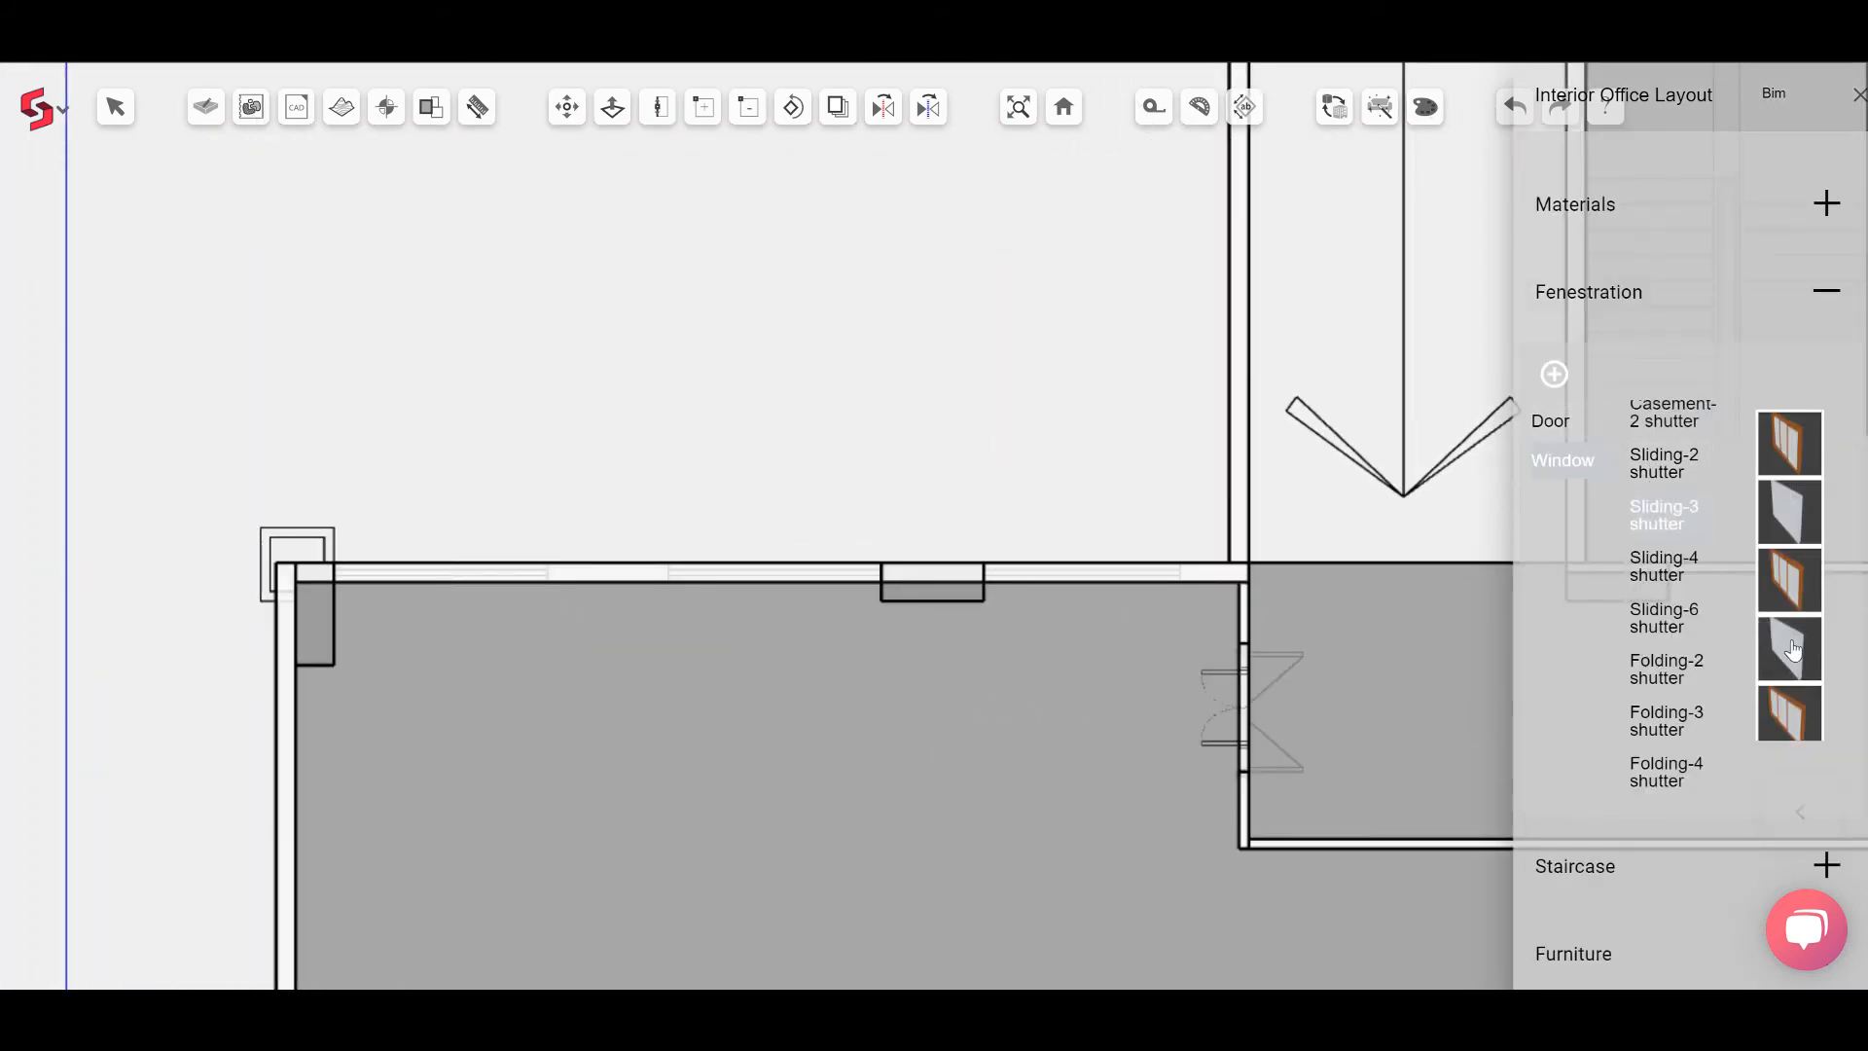
{"action": "left_click", "coordinate": [445, 574]}
{"action": "left_click", "coordinate": [779, 572]}
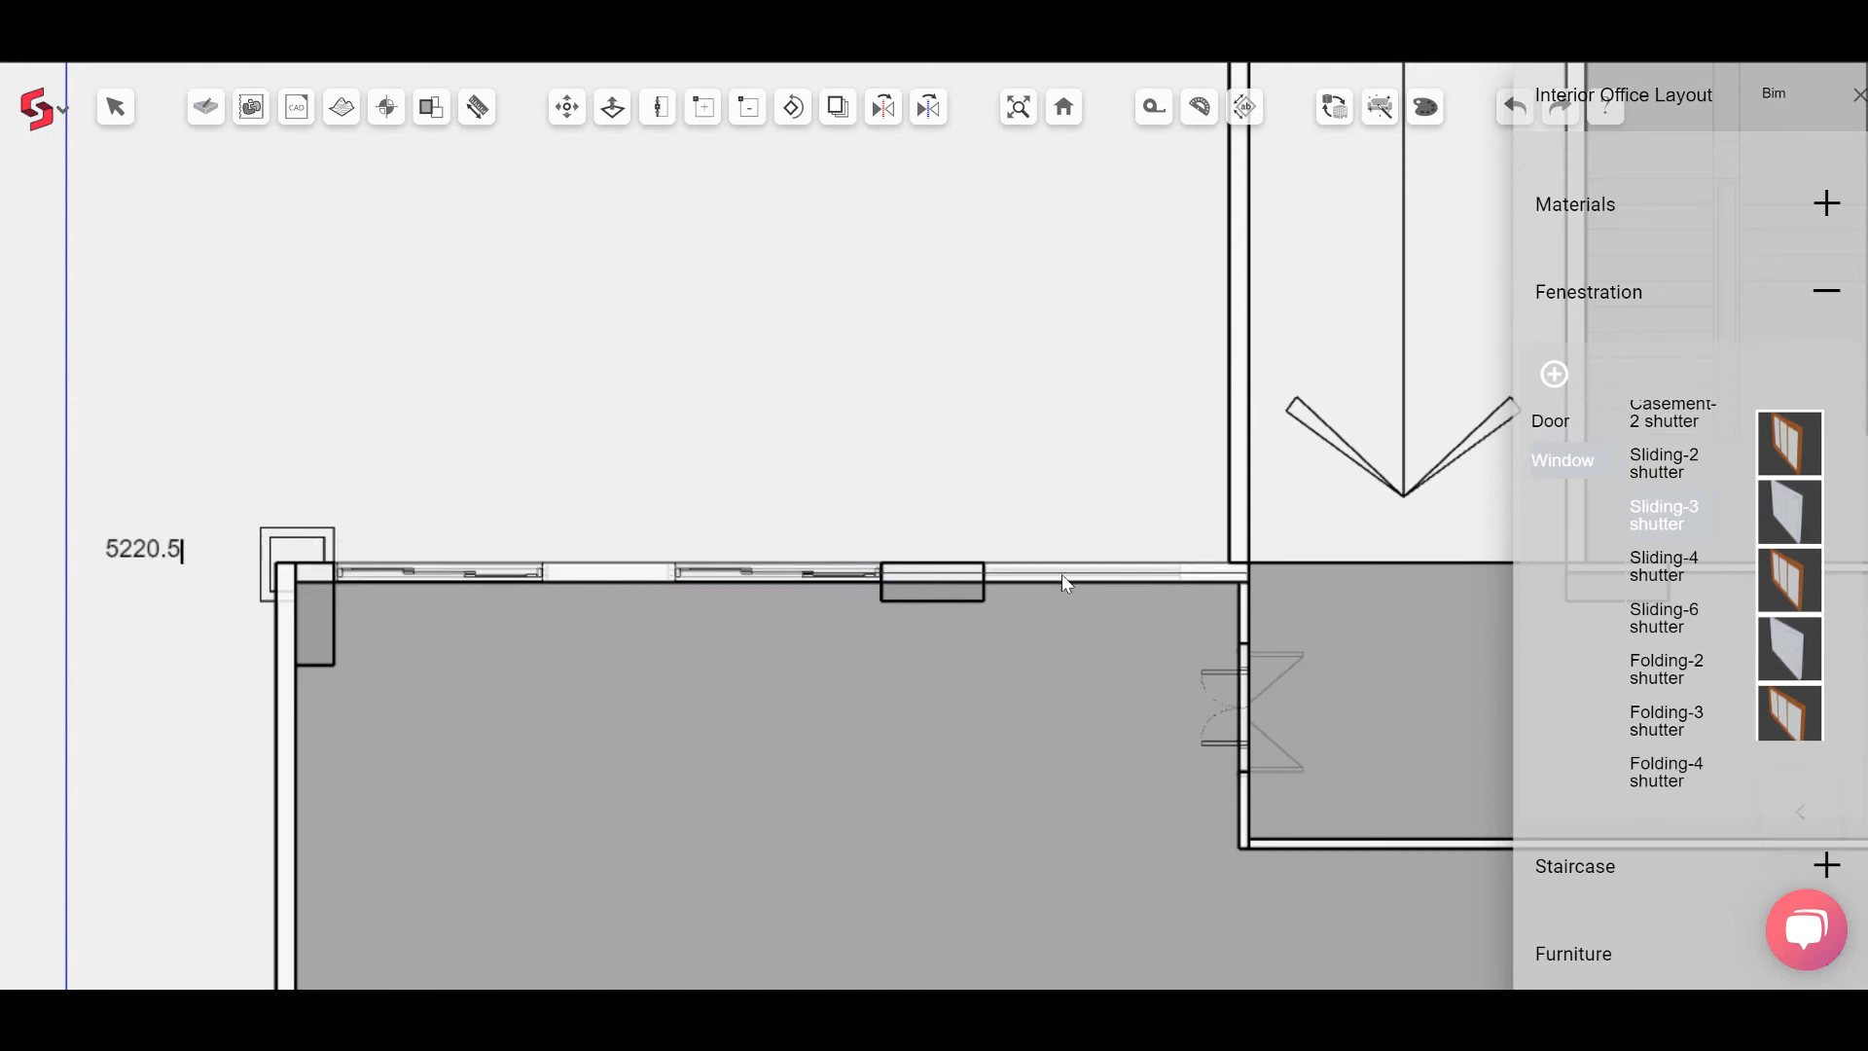
Step: Switch to 3D view and place Sliding-3 shutter windows in the east wing's exterior office wall
{"action": "scroll", "coordinate": [1088, 574], "scroll_direction": "down", "scroll_amount": 2}
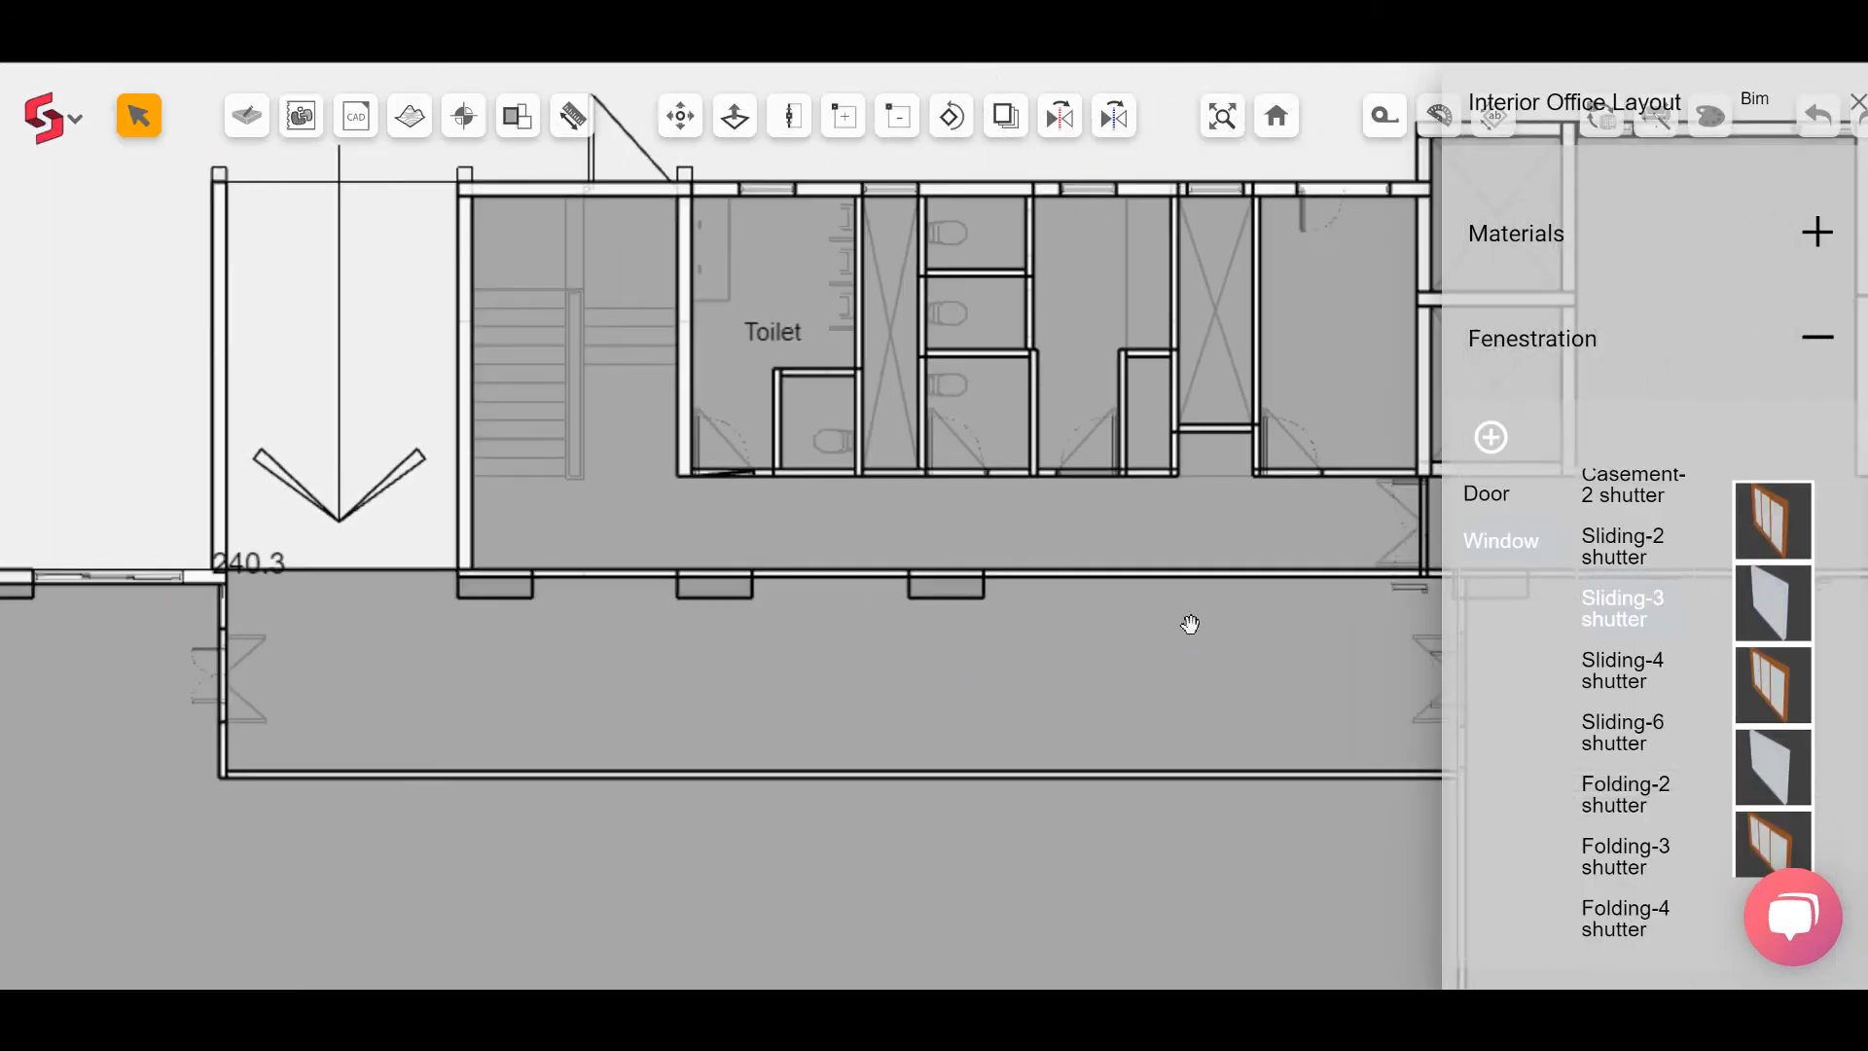
{"action": "middle_click_drag", "start_coordinate": [1191, 624], "coordinate": [672, 587]}
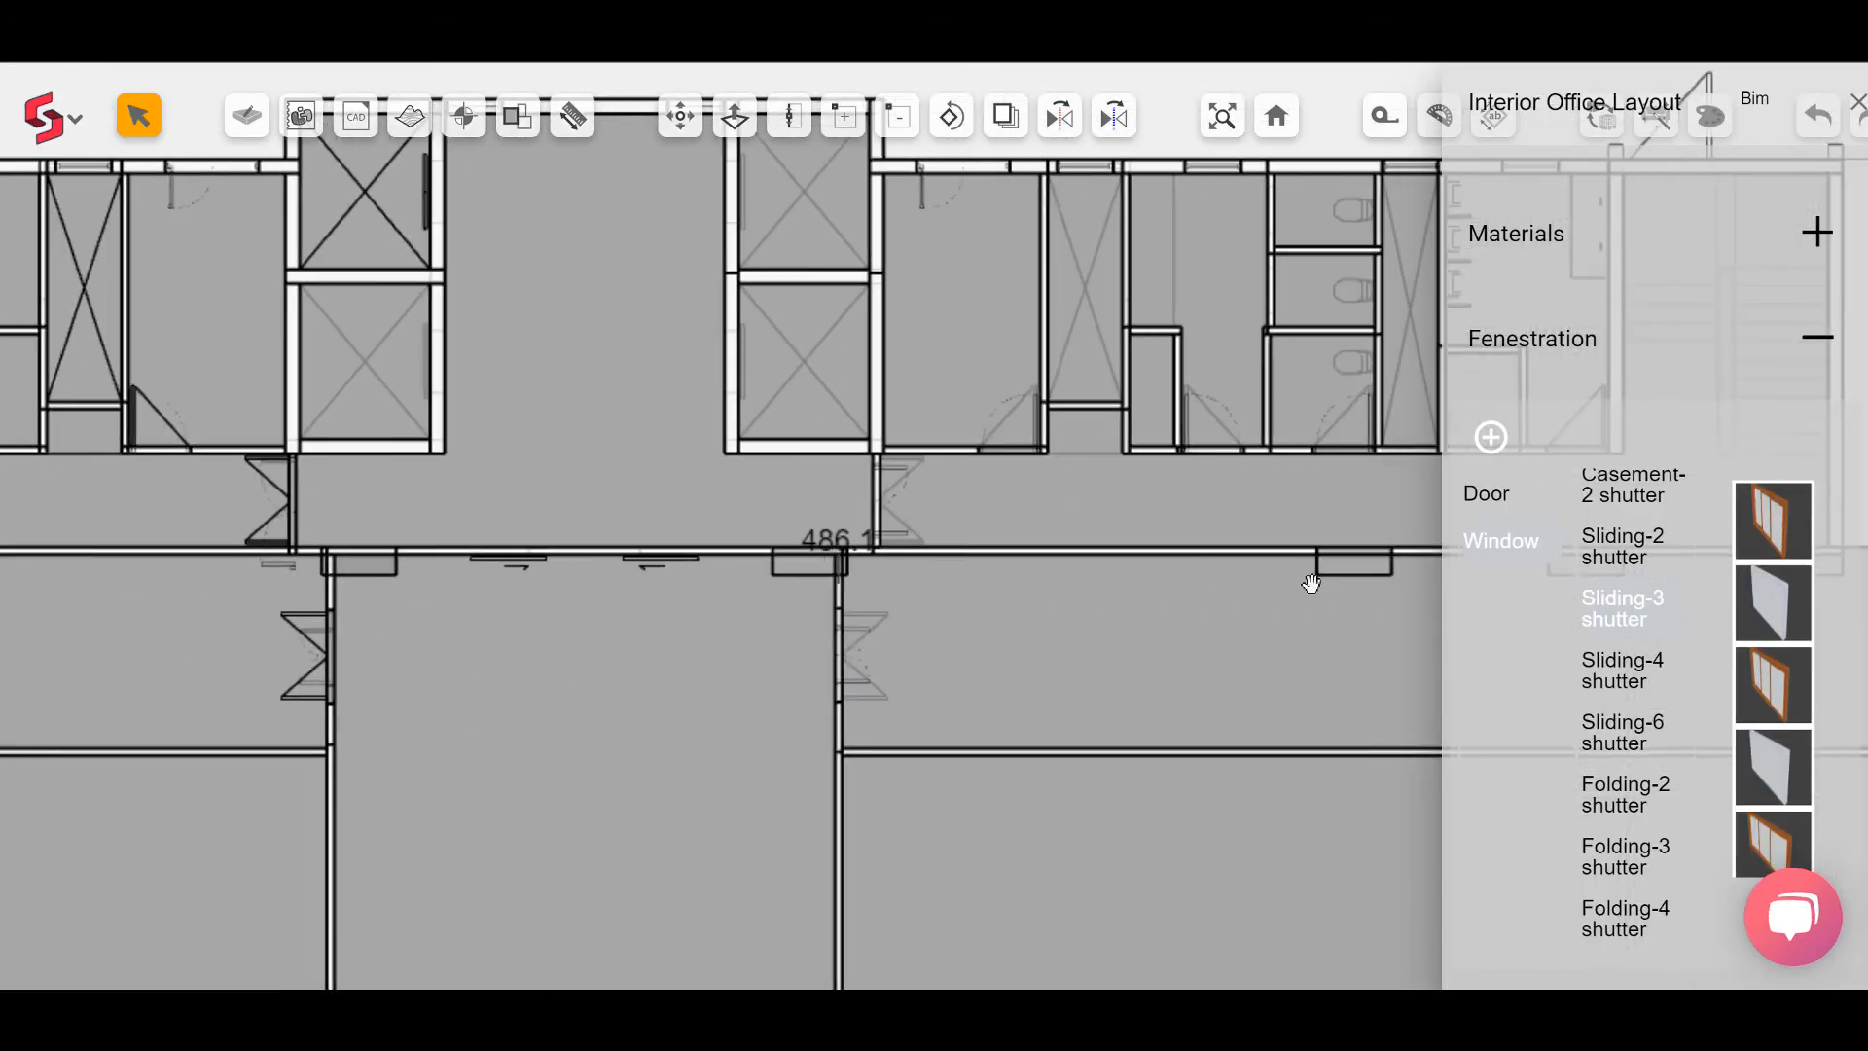
{"action": "middle_click_drag", "start_coordinate": [1310, 582], "coordinate": [603, 596]}
{"action": "middle_click_drag", "start_coordinate": [1329, 593], "coordinate": [943, 593]}
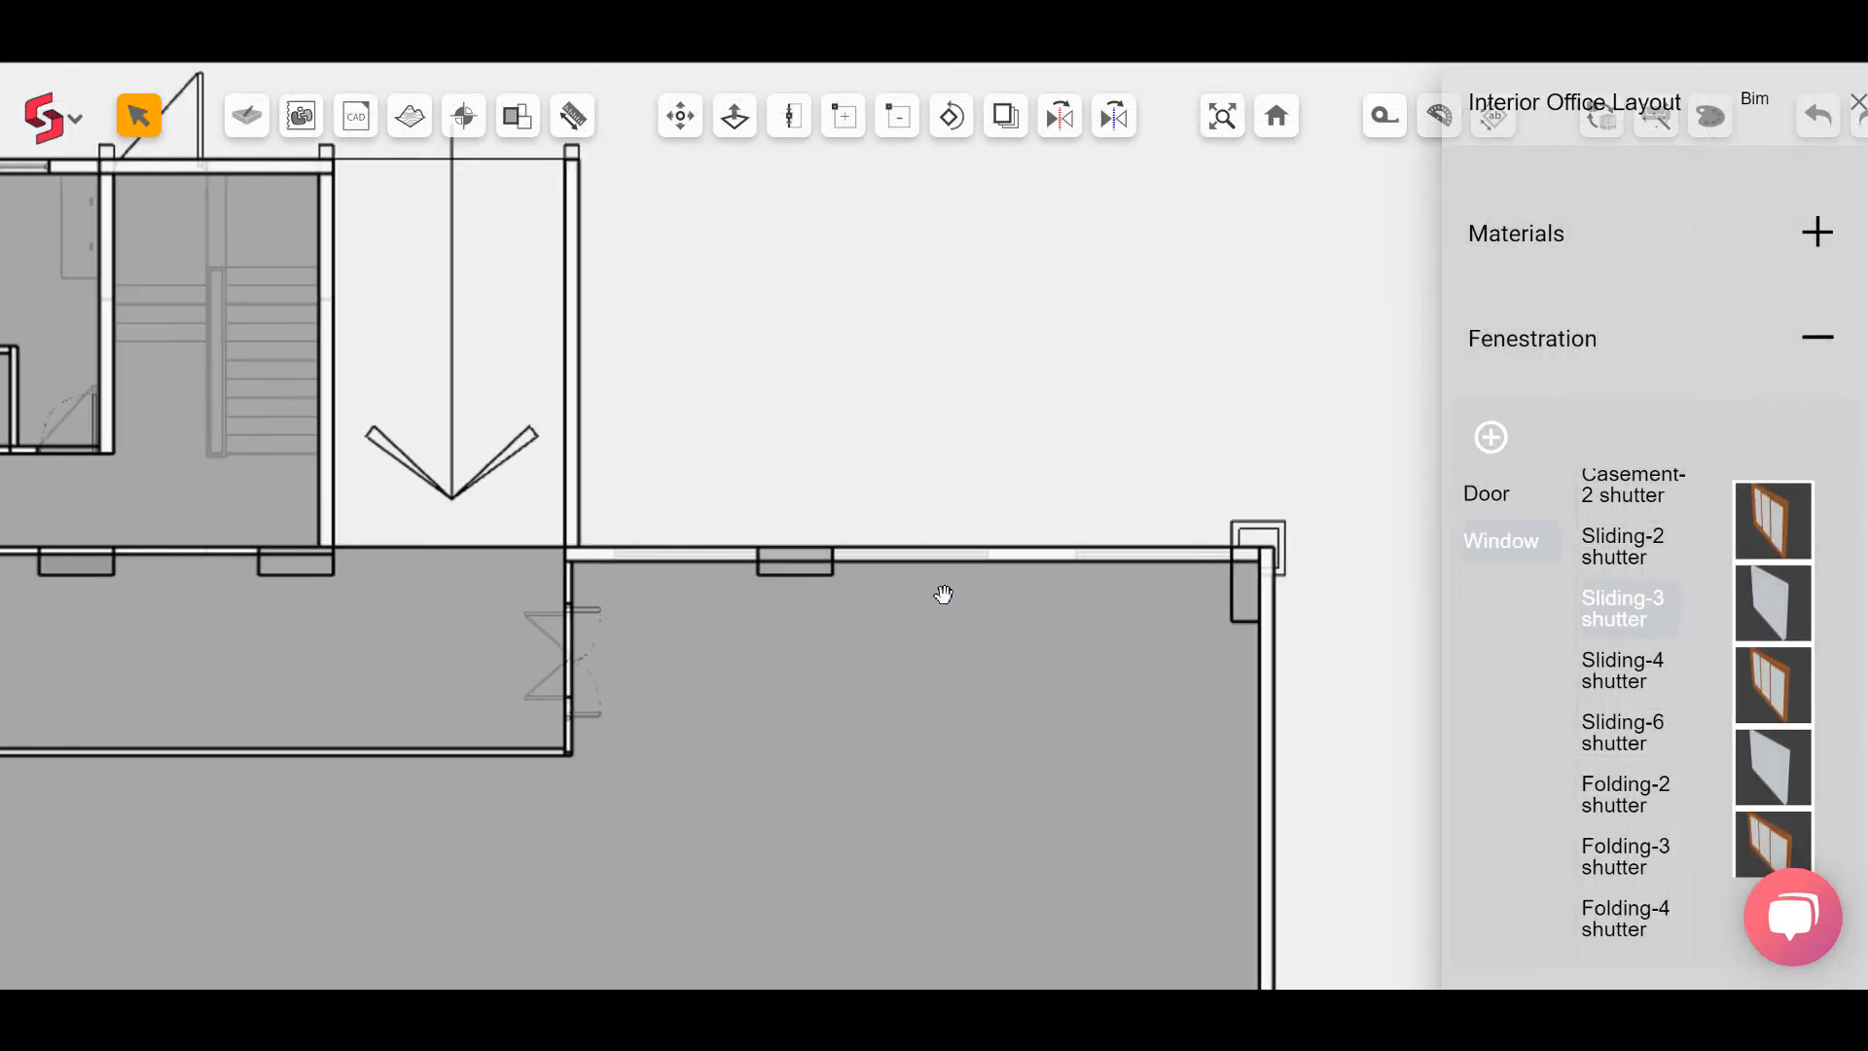
{"action": "left_click", "coordinate": [1282, 121]}
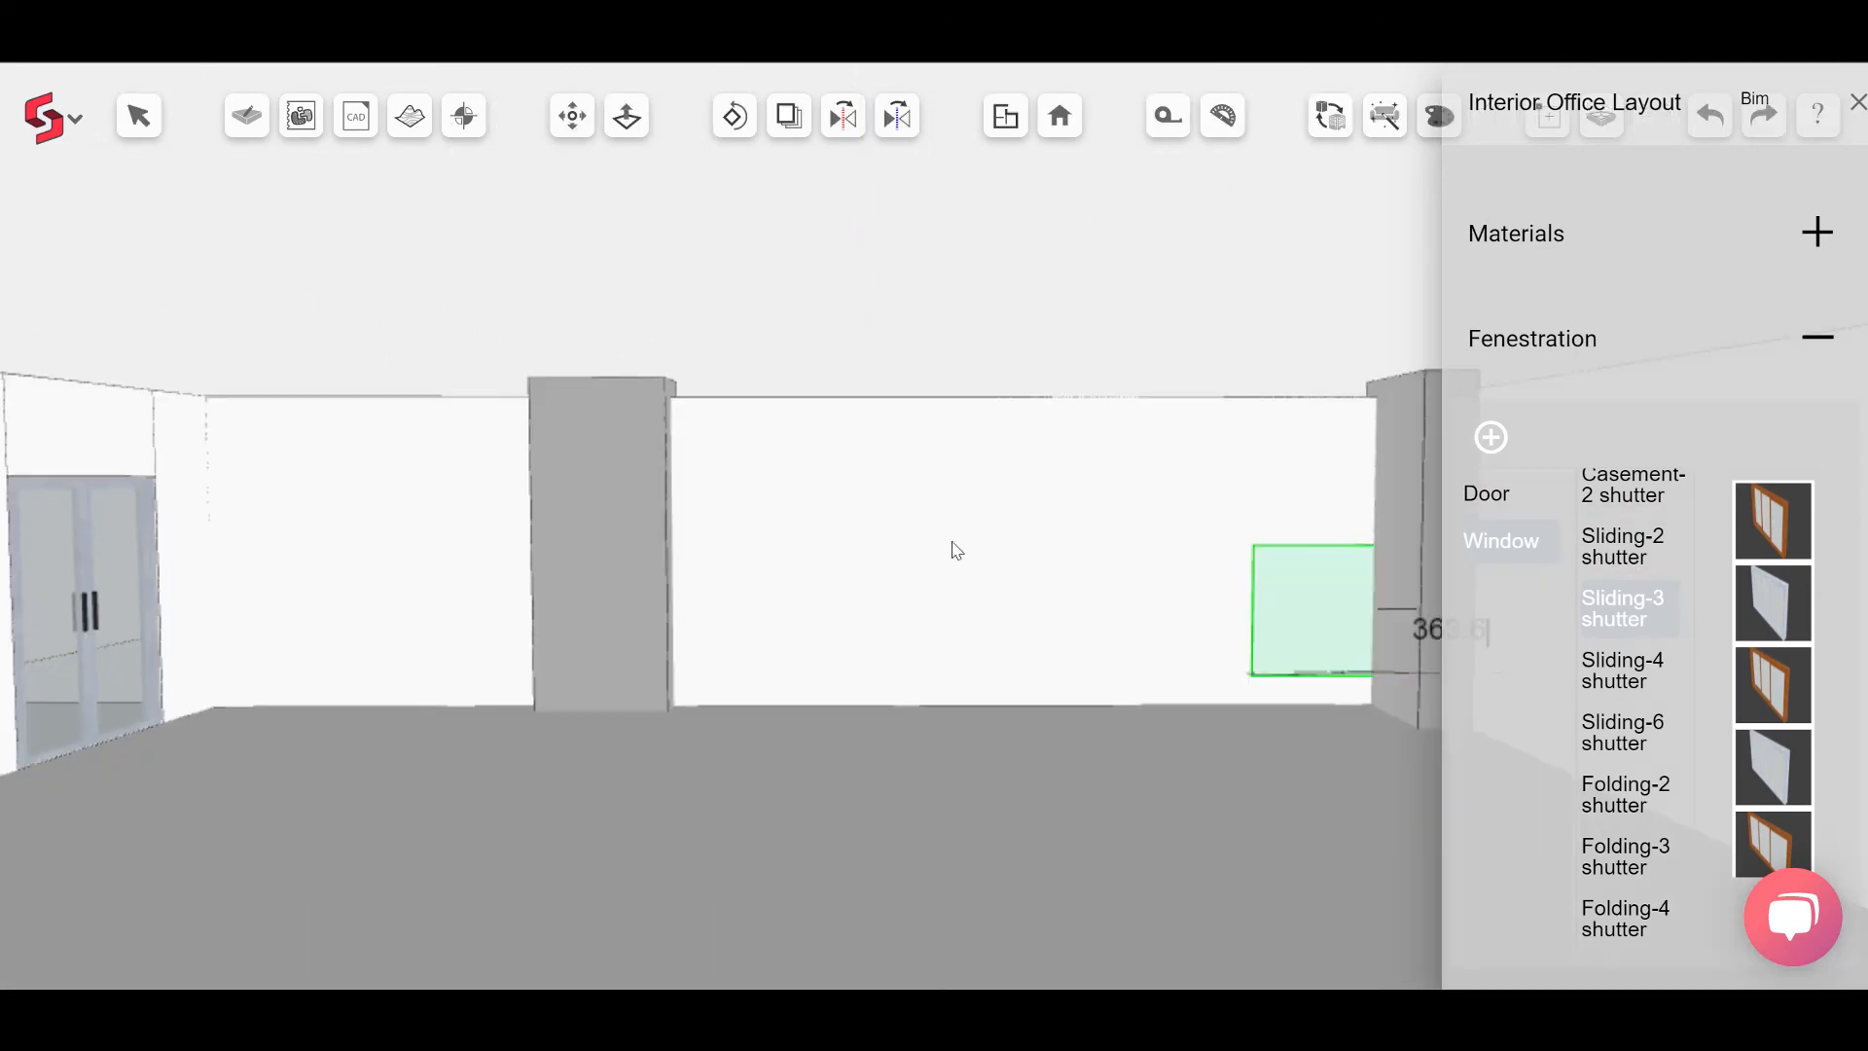
{"action": "left_click", "coordinate": [806, 504]}
{"action": "left_click", "coordinate": [1243, 530]}
{"action": "scroll", "coordinate": [292, 545], "scroll_direction": "up", "scroll_amount": 3}
{"action": "middle_click_drag", "start_coordinate": [292, 545], "coordinate": [756, 579]}
{"action": "scroll", "coordinate": [755, 580], "scroll_direction": "down", "scroll_amount": 3}
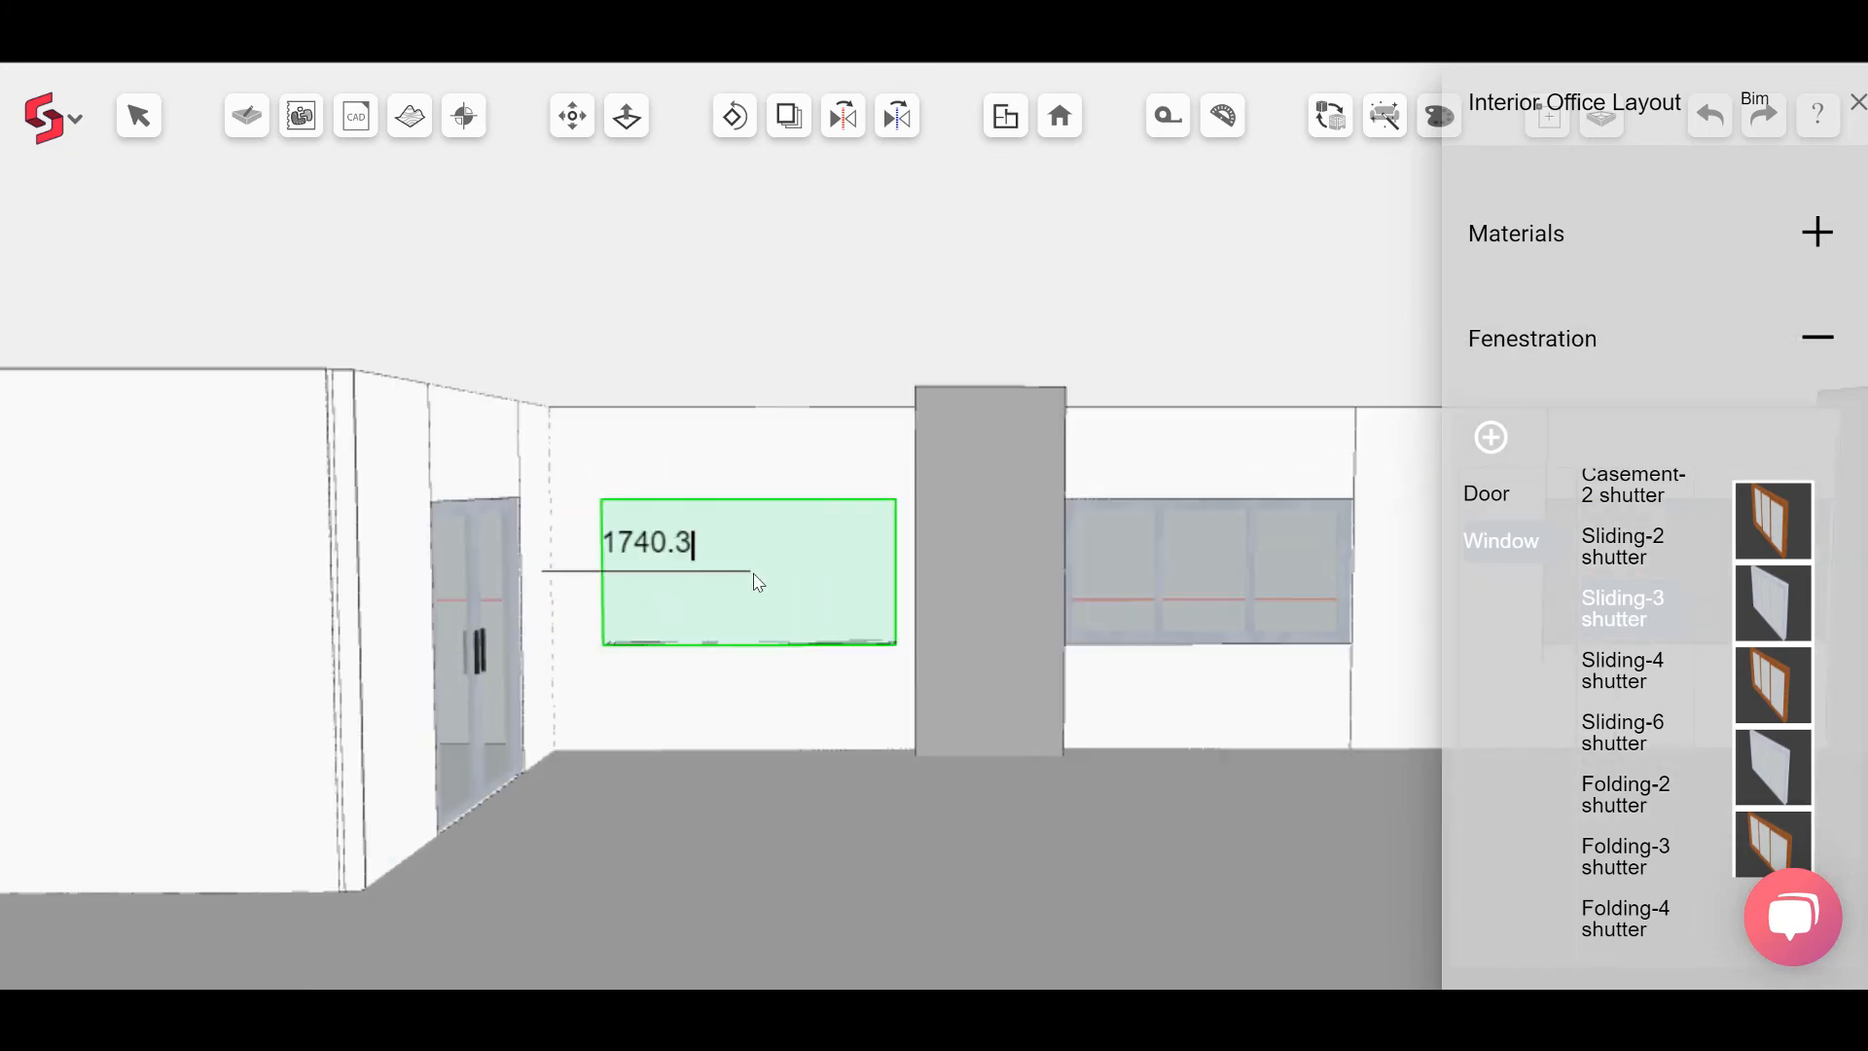
{"action": "left_click", "coordinate": [759, 578]}
{"action": "key", "text": "Escape"}
{"action": "middle_click_drag", "start_coordinate": [607, 319], "coordinate": [850, 572]}
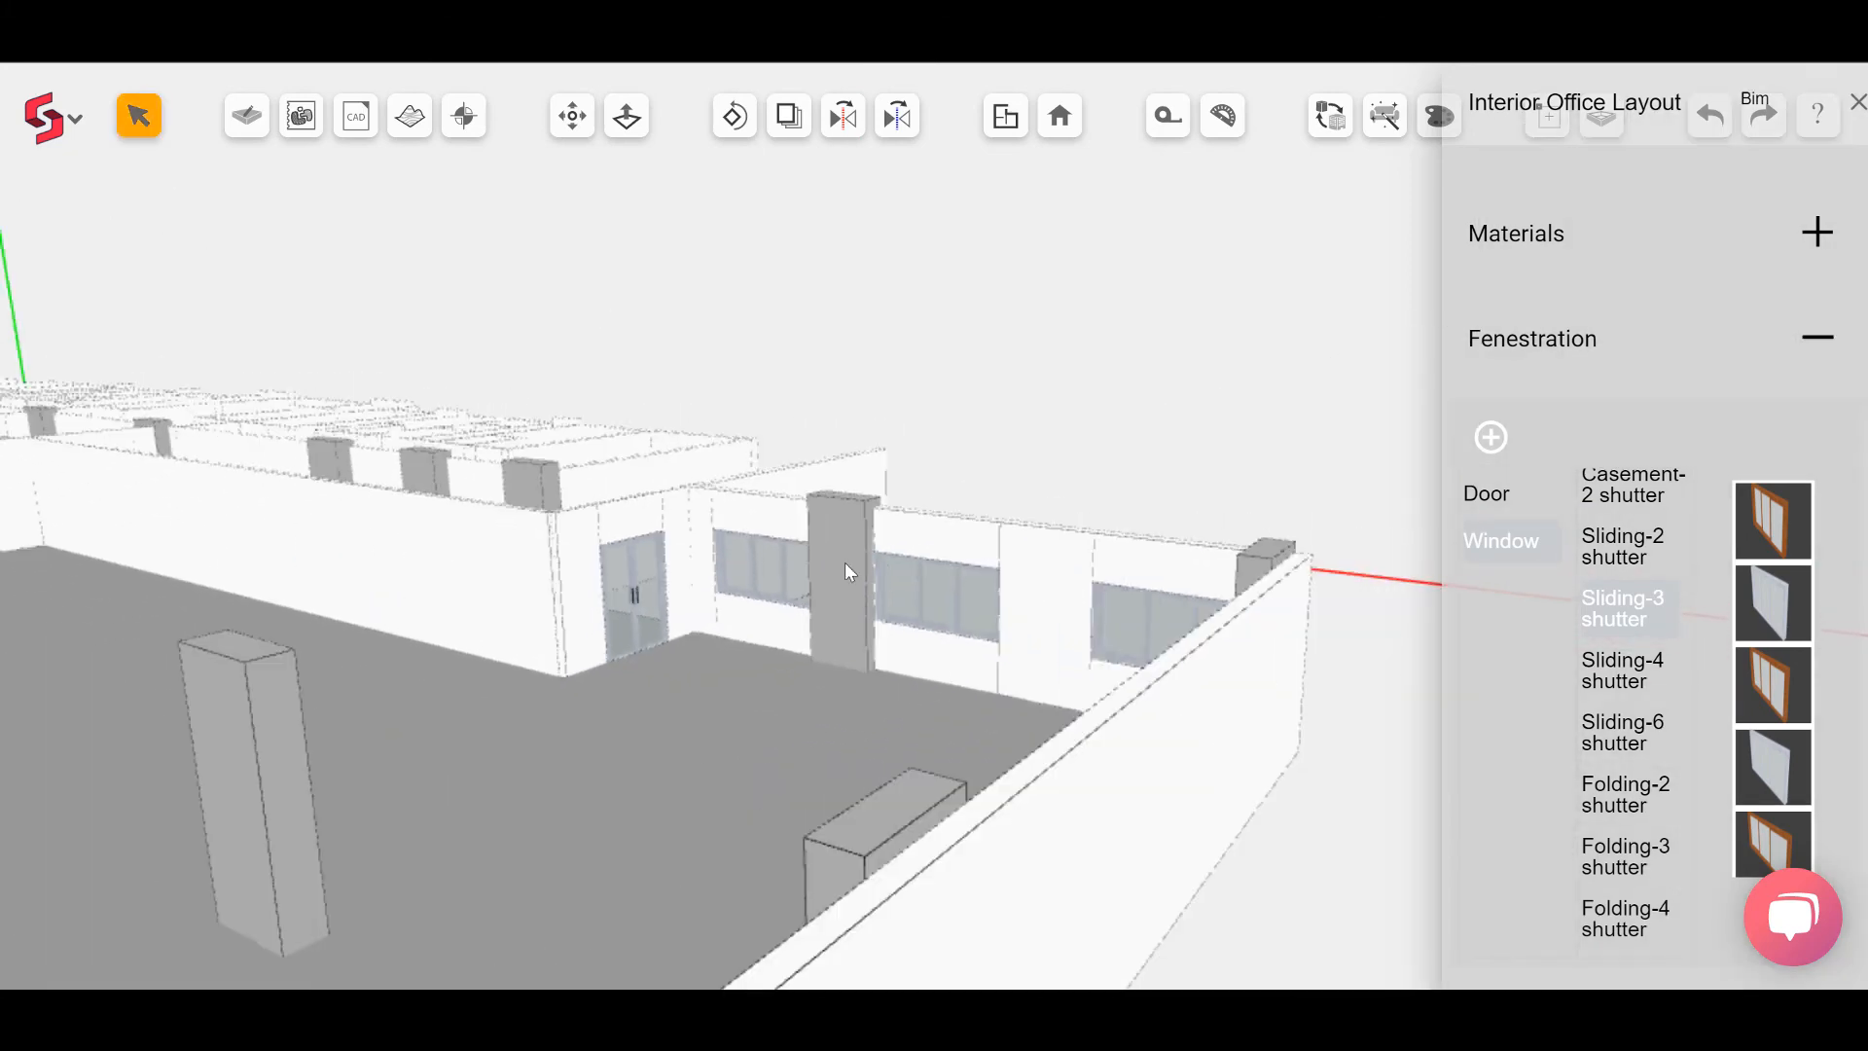
Step: In plan view, place a two-flight staircase beside the west toilet block
{"action": "left_click", "coordinate": [1006, 144]}
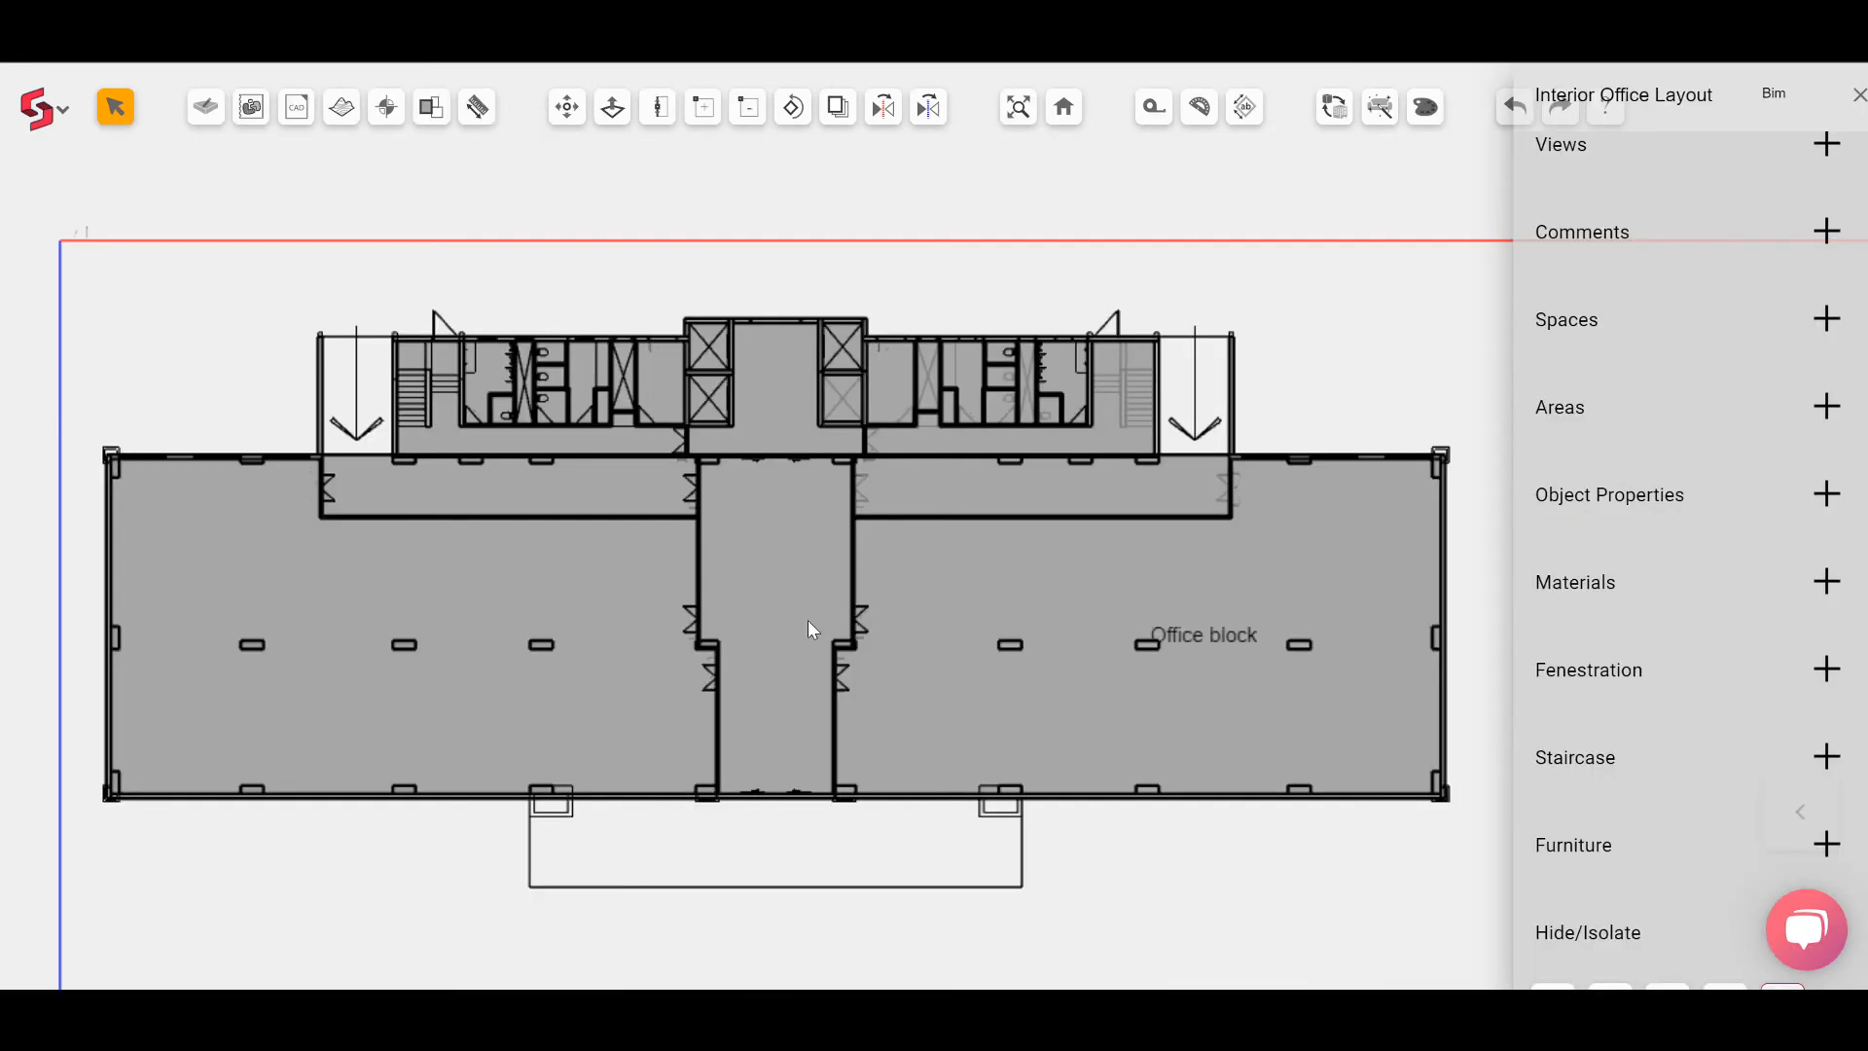
{"action": "scroll", "coordinate": [341, 350], "scroll_direction": "up", "scroll_amount": 5}
{"action": "middle_click_drag", "start_coordinate": [325, 417], "coordinate": [675, 430]}
{"action": "scroll", "coordinate": [671, 427], "scroll_direction": "up", "scroll_amount": 1}
{"action": "middle_click_drag", "start_coordinate": [620, 365], "coordinate": [605, 506]}
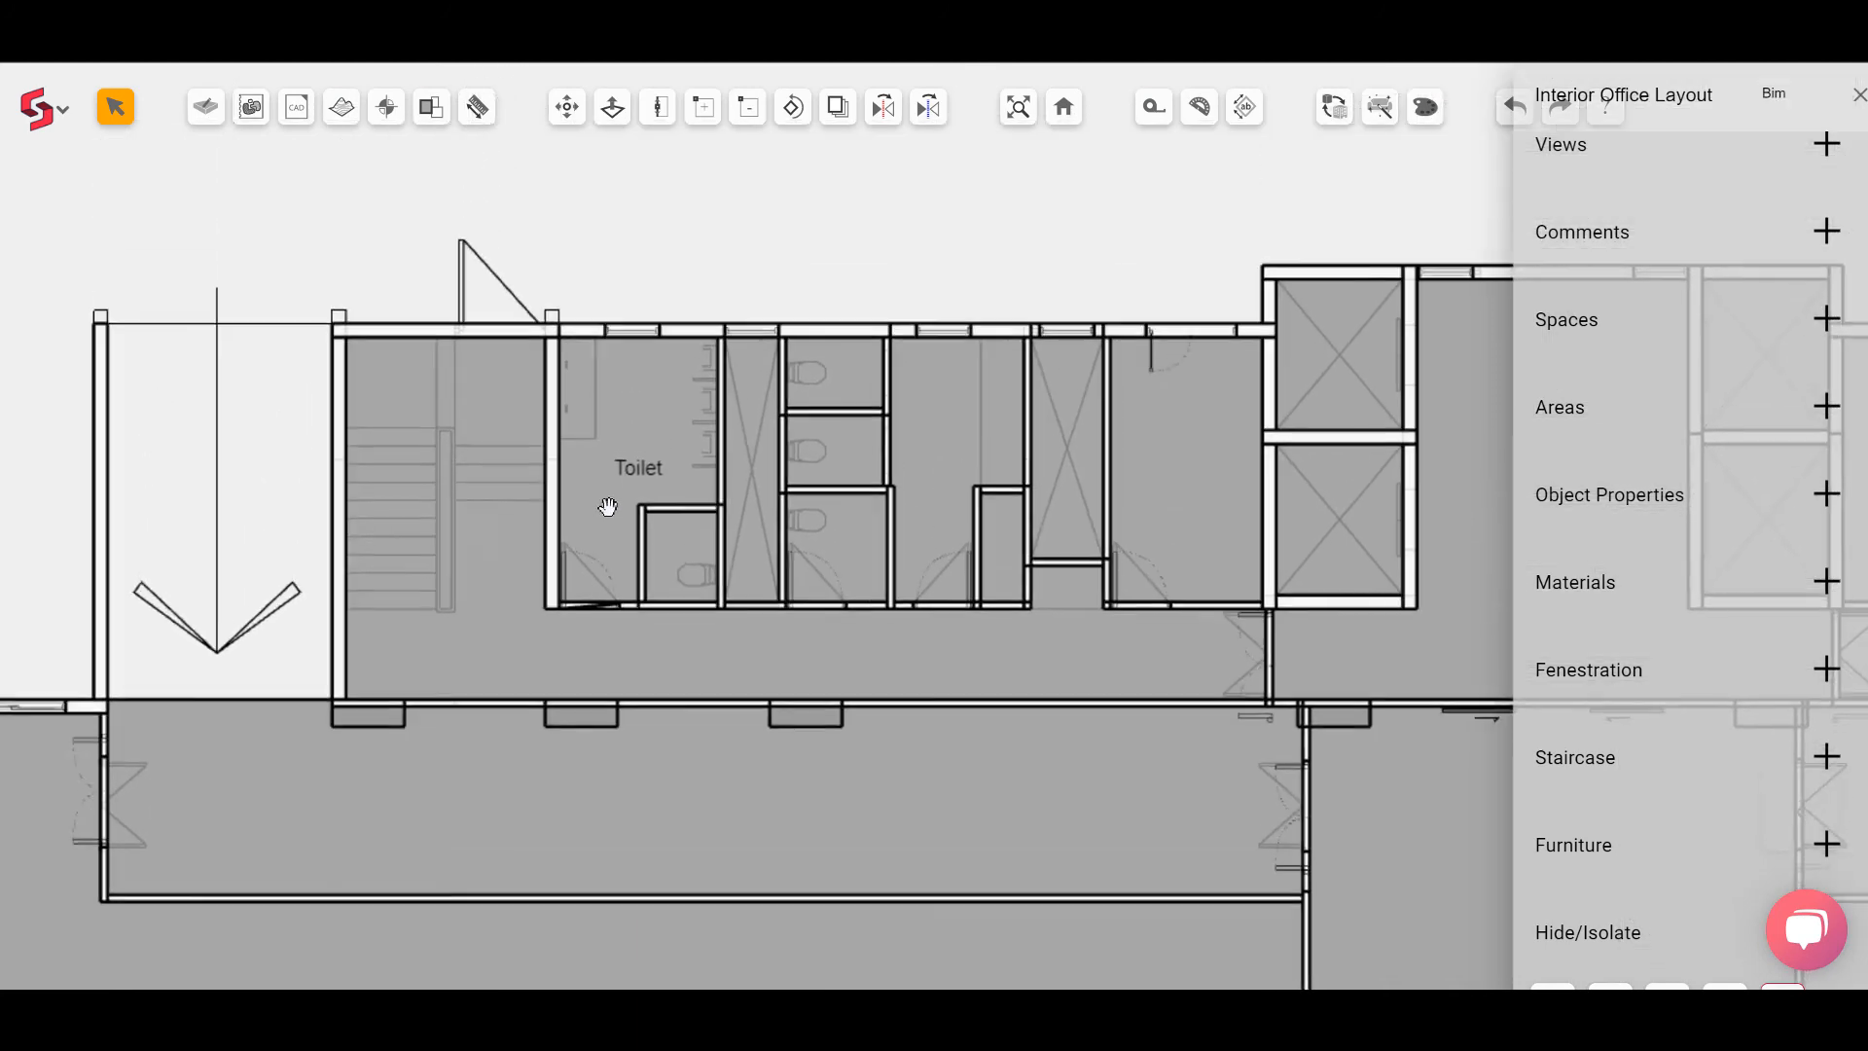
{"action": "scroll", "coordinate": [1839, 681], "scroll_direction": "down", "scroll_amount": 1}
{"action": "left_click", "coordinate": [1828, 648]}
{"action": "scroll", "coordinate": [1836, 655], "scroll_direction": "down", "scroll_amount": 2}
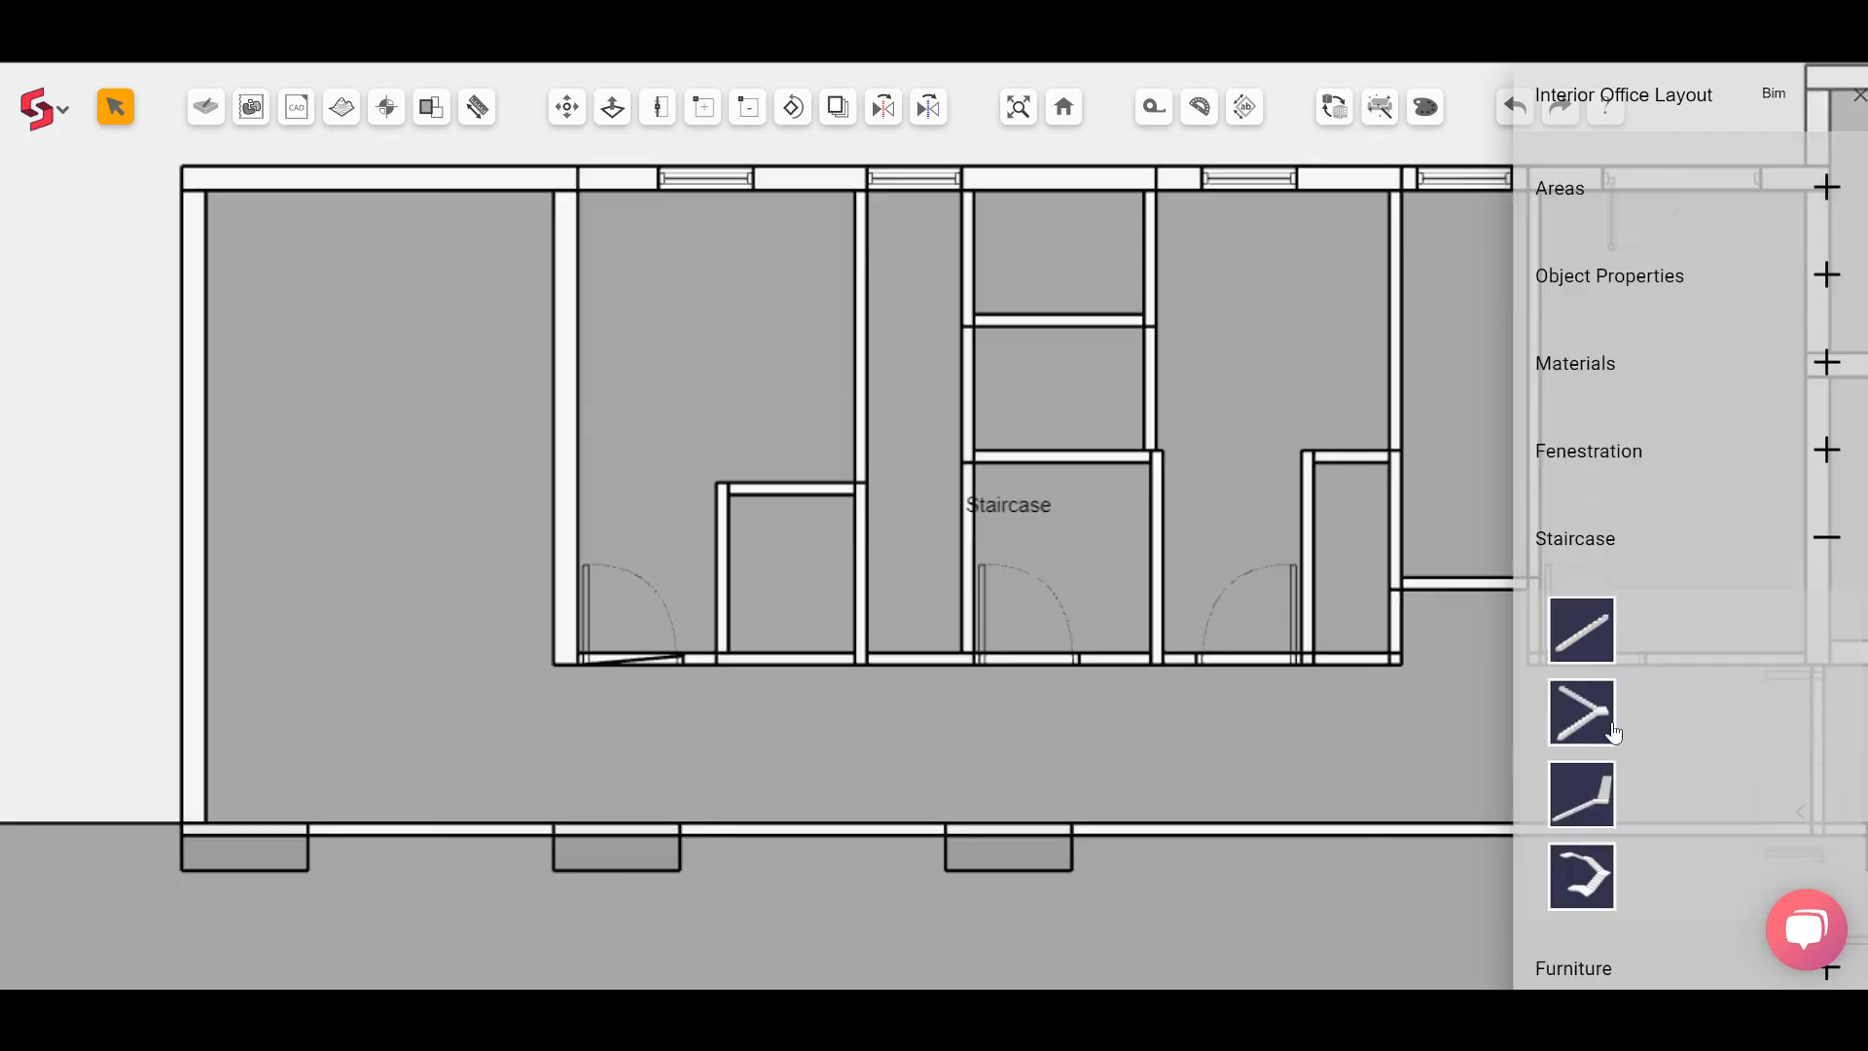
{"action": "left_click", "coordinate": [1596, 608]}
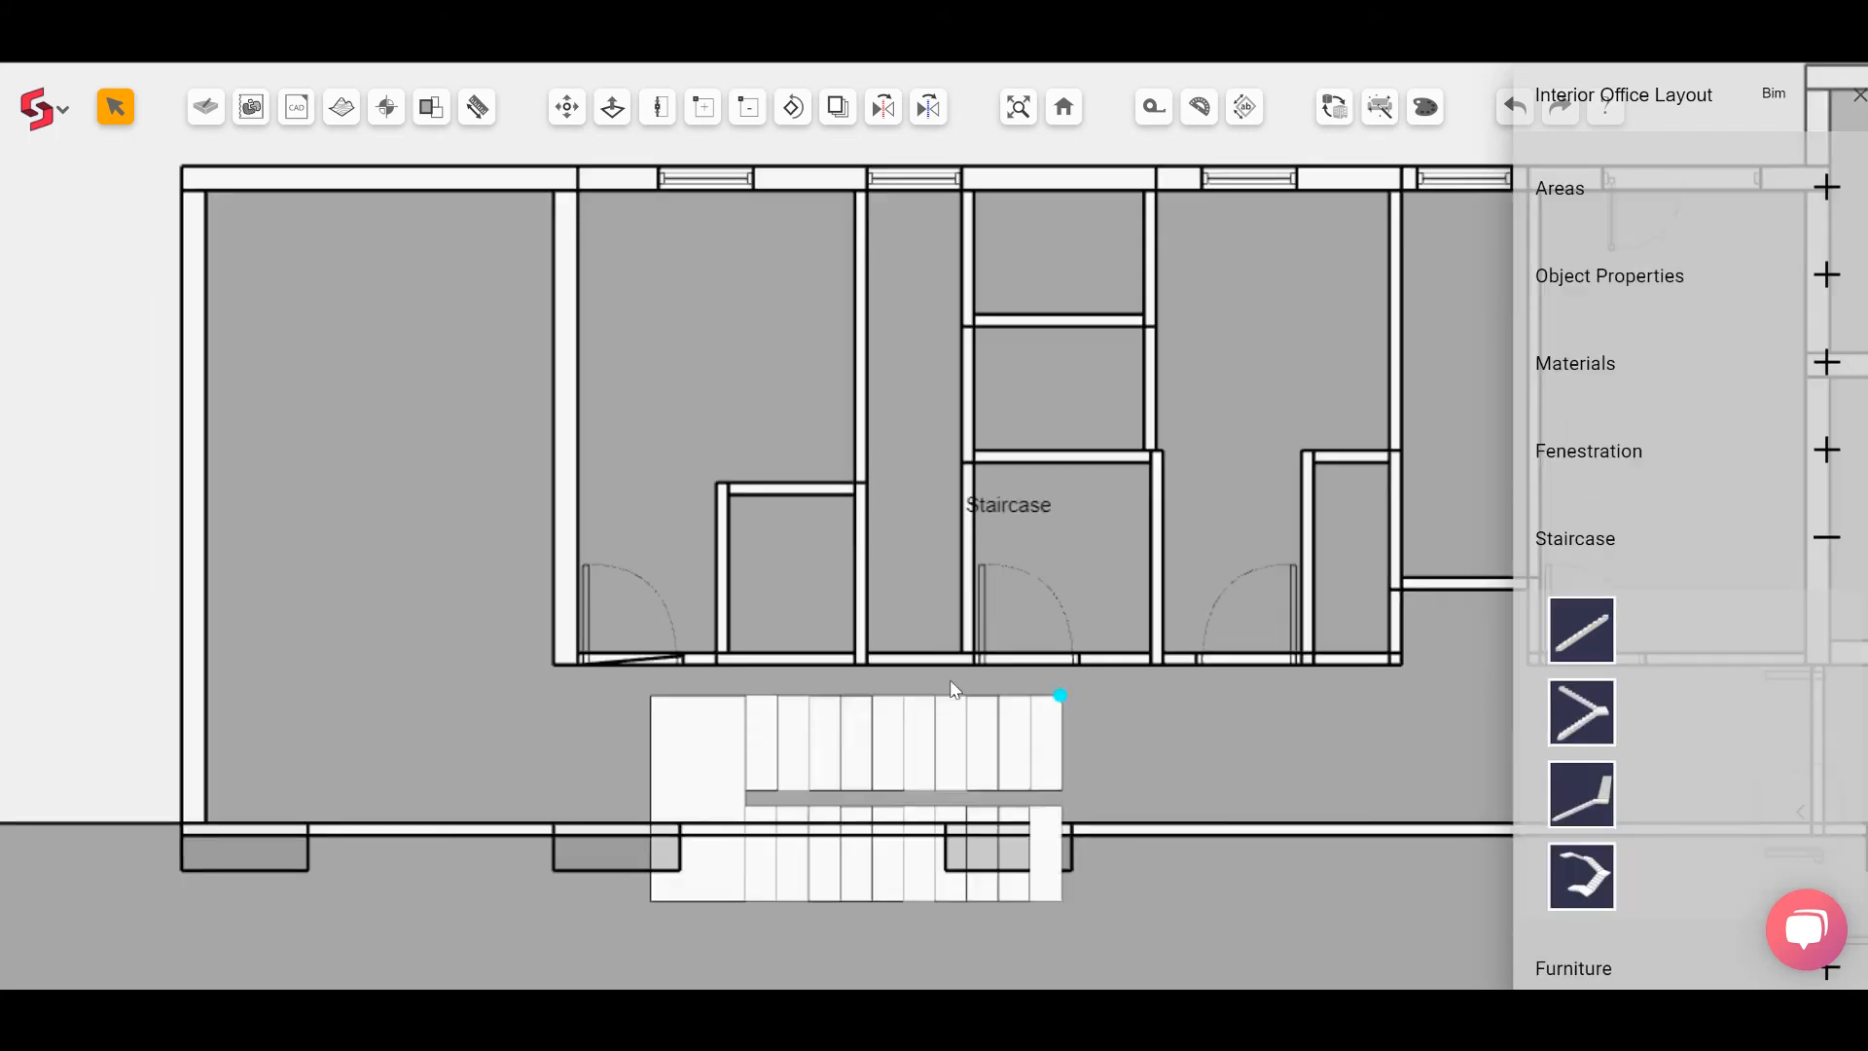
{"action": "left_click", "coordinate": [717, 594]}
Step: Rotate the staircase so its flights run vertically
{"action": "left_click", "coordinate": [793, 106]}
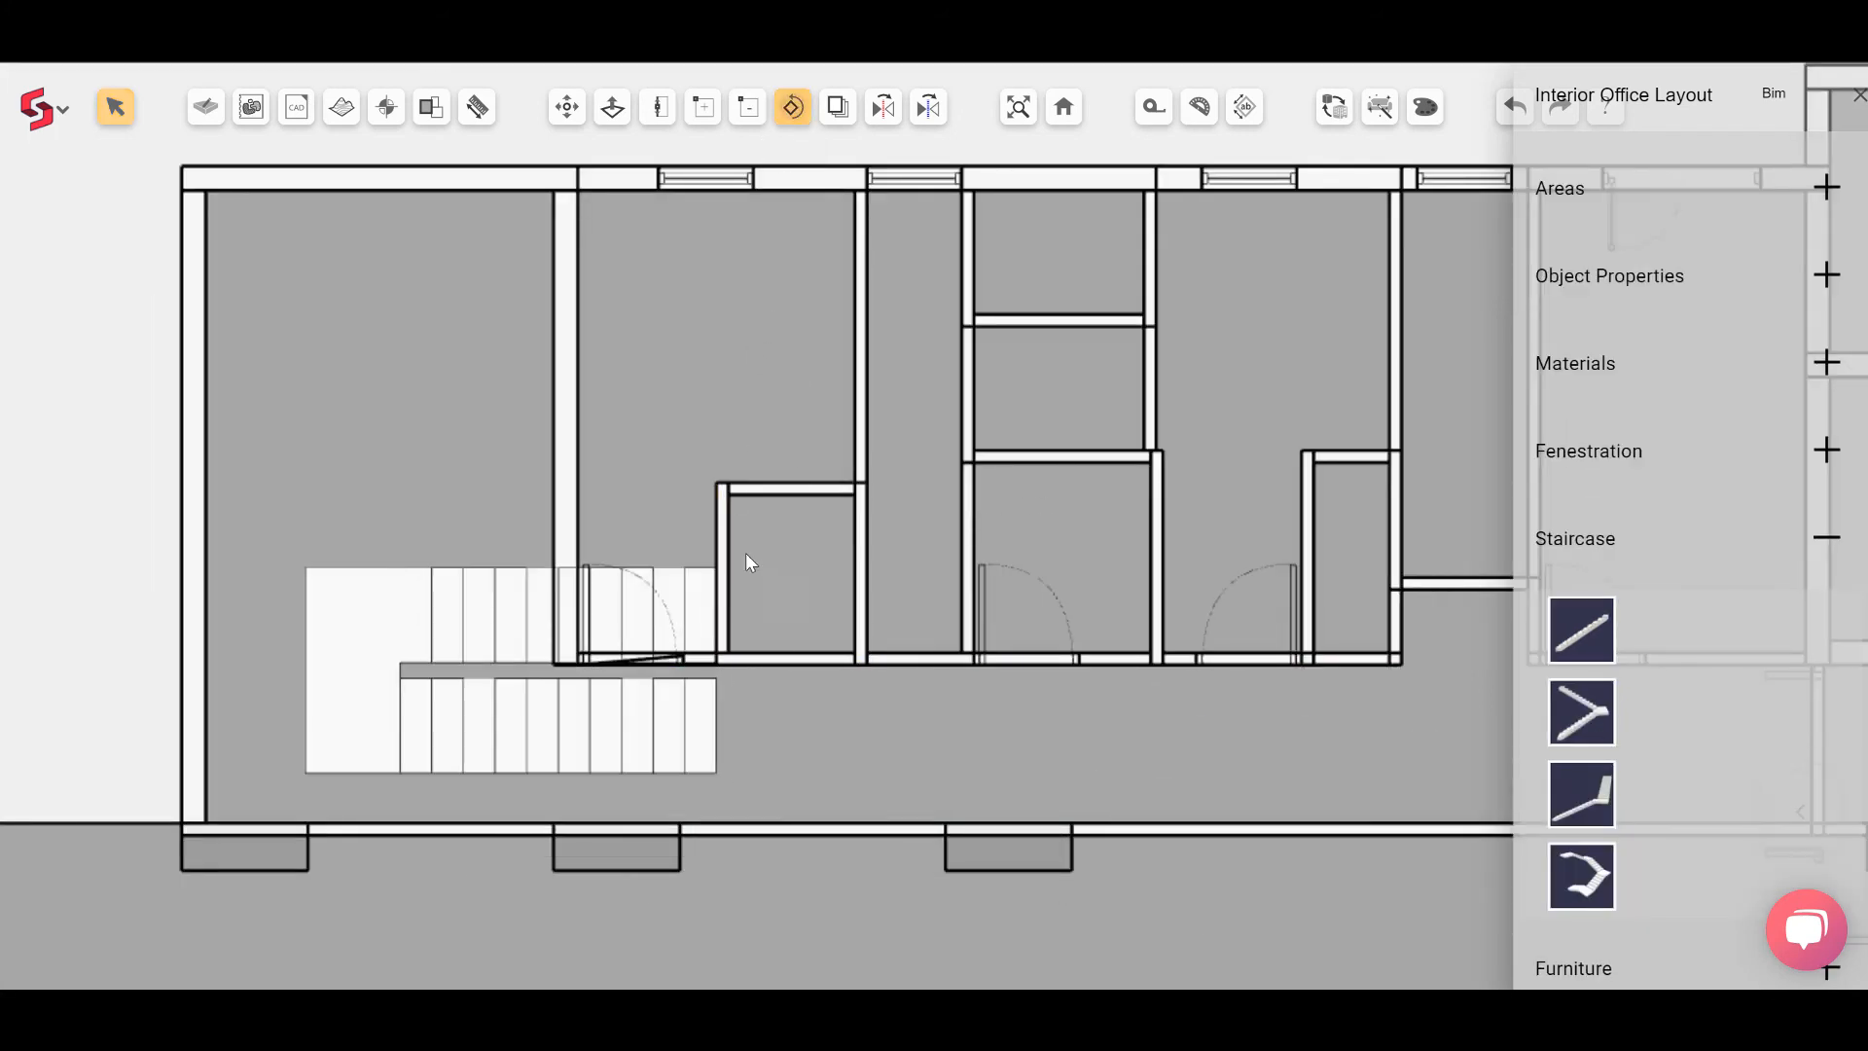
{"action": "left_click", "coordinate": [616, 752]}
{"action": "left_click", "coordinate": [612, 744]}
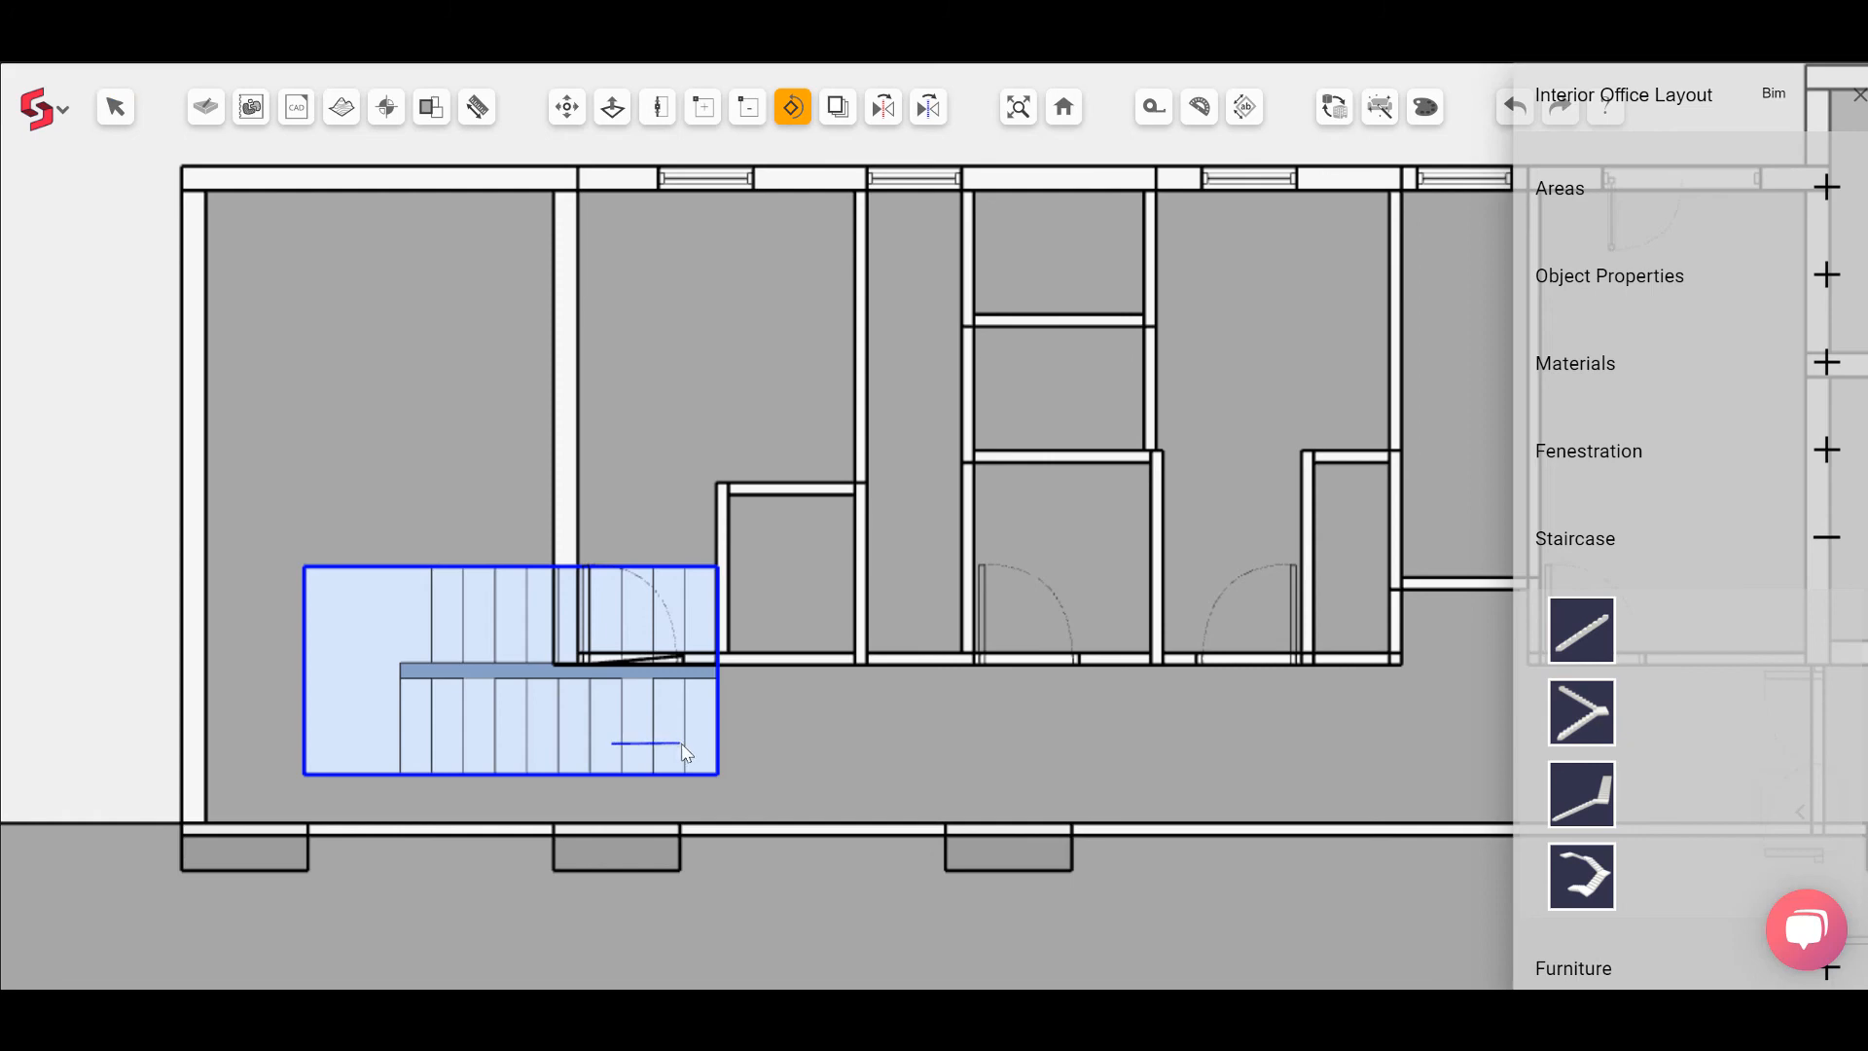
{"action": "left_click", "coordinate": [686, 747]}
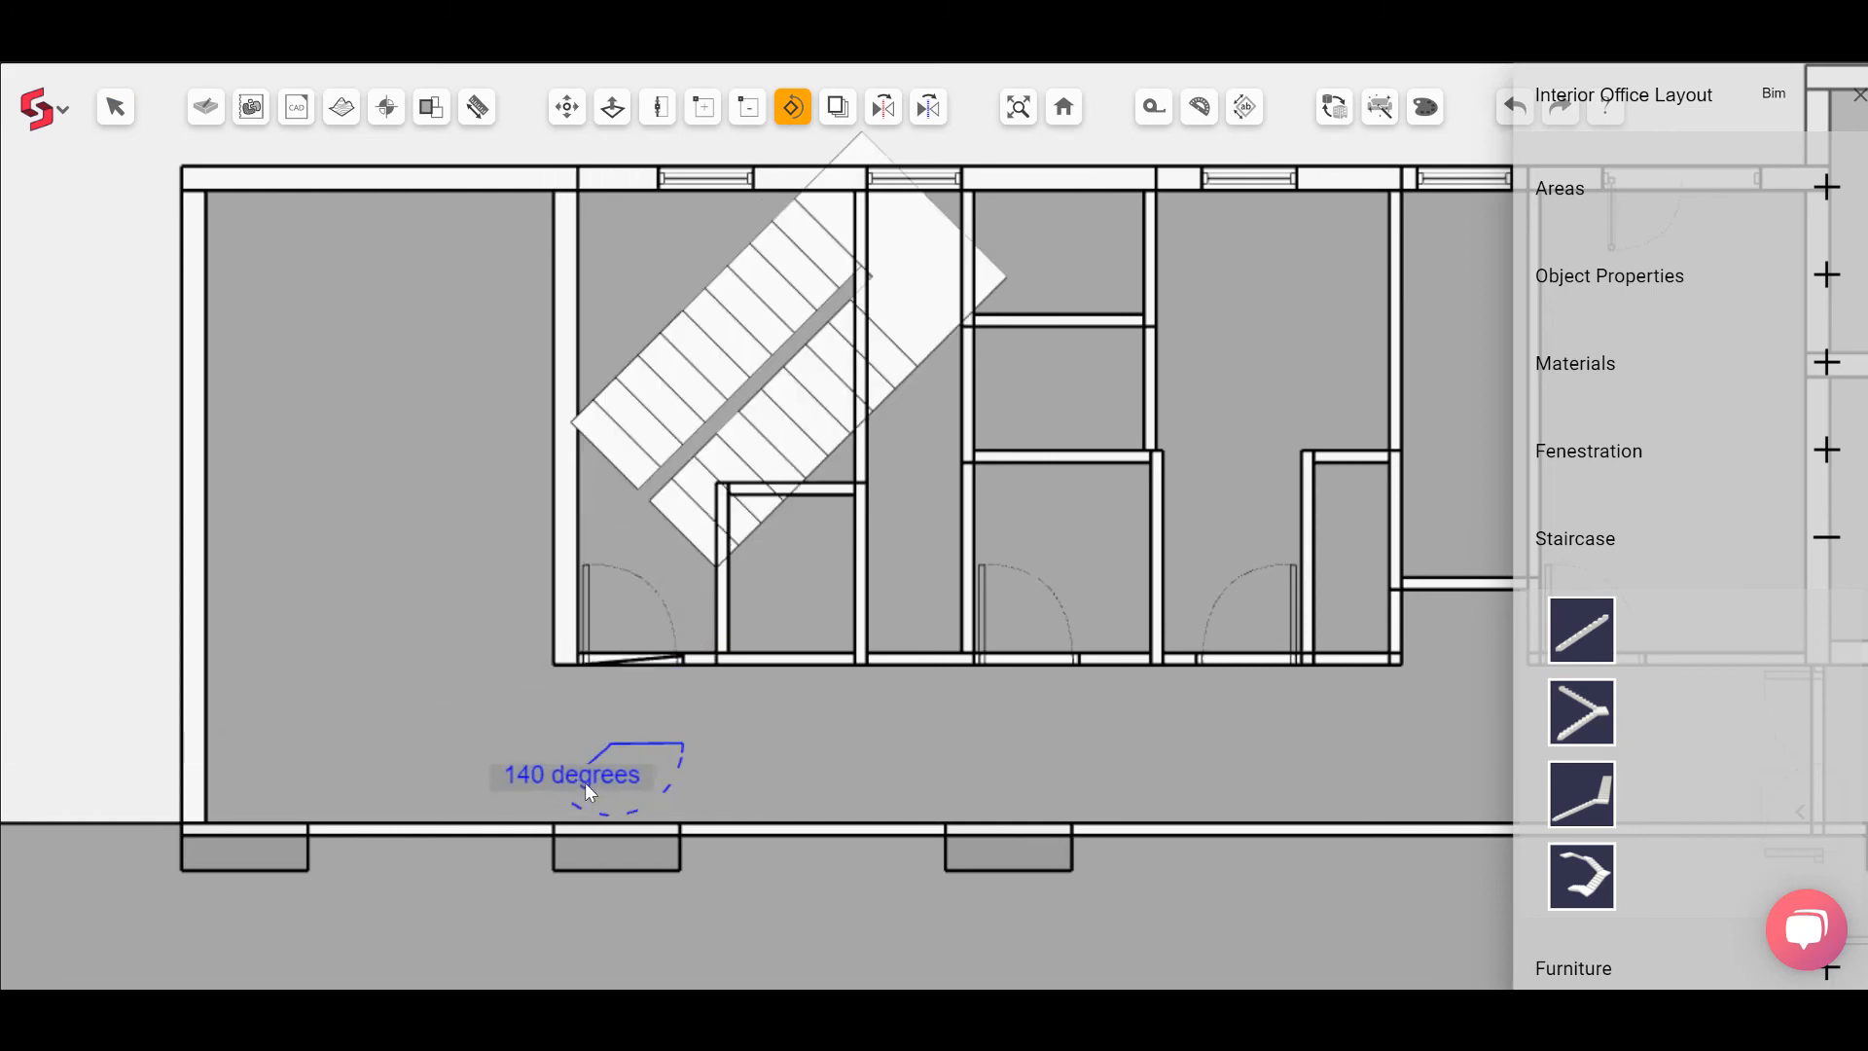
{"action": "left_click", "coordinate": [616, 801]}
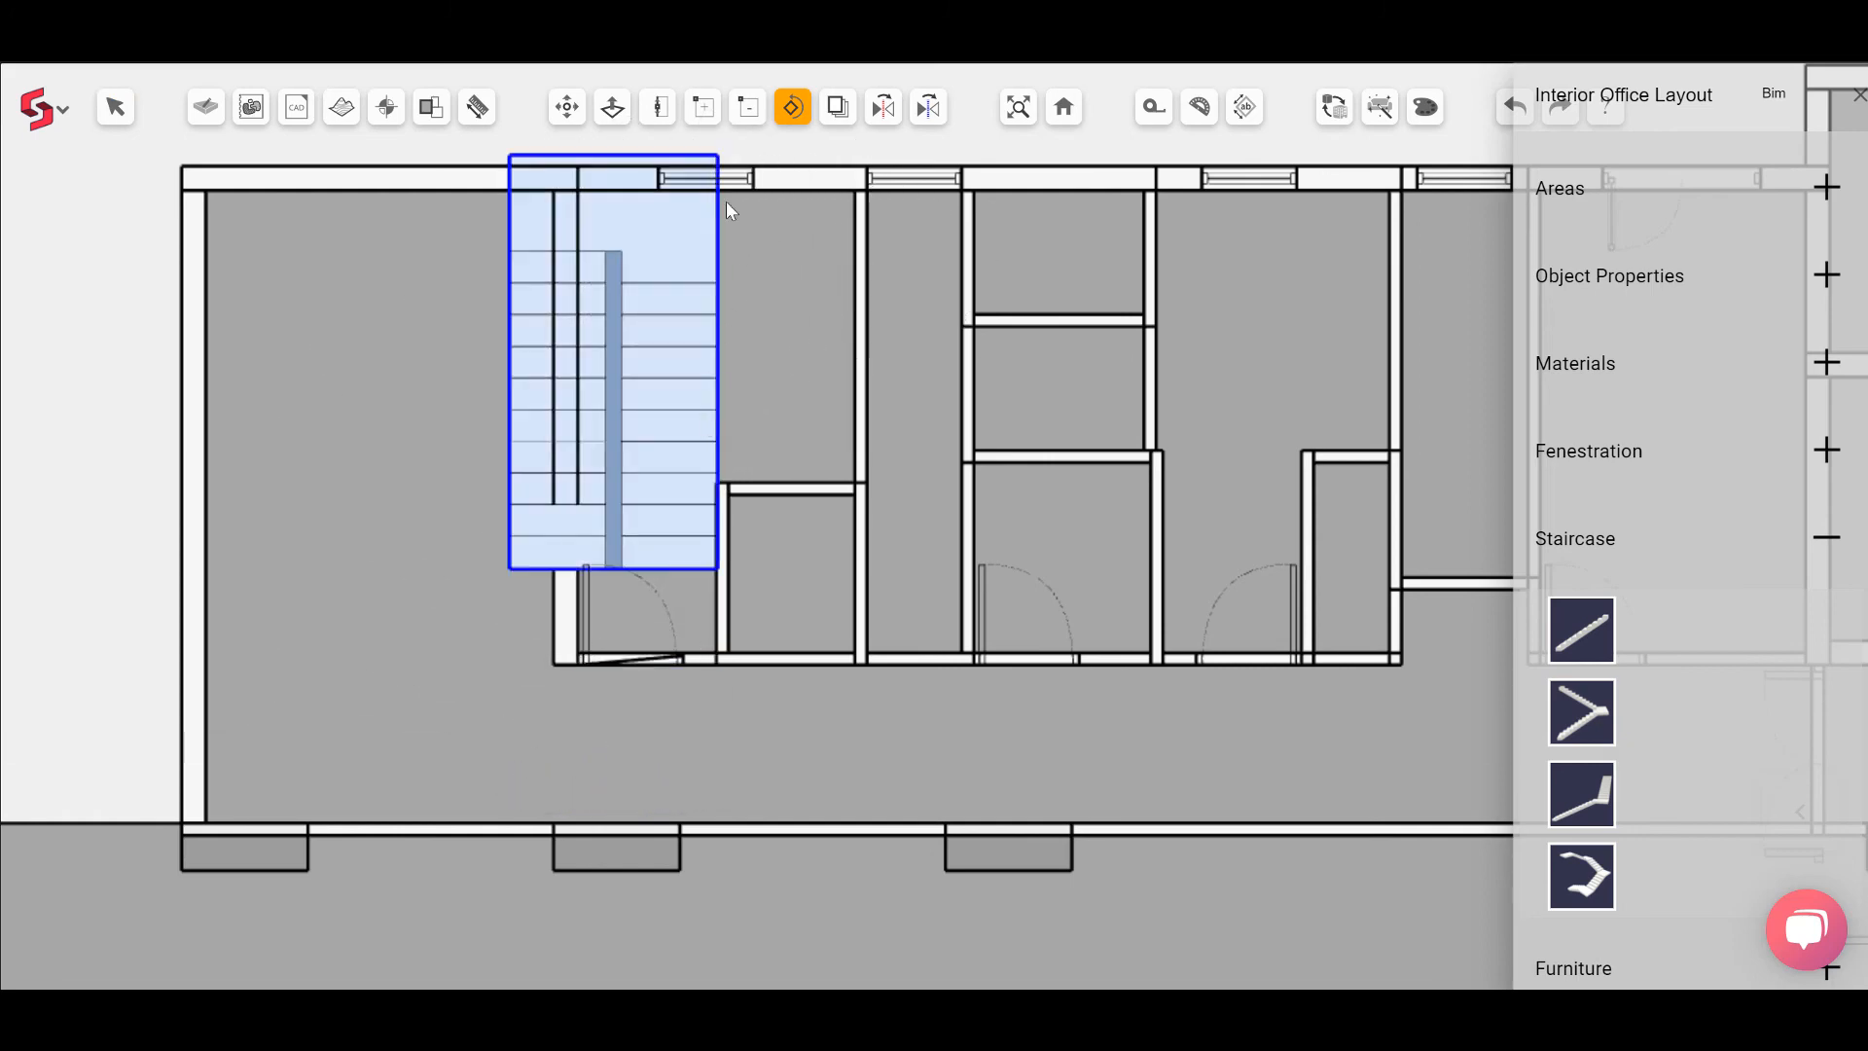
Step: Move the staircase into the upper corner of the west stair core
{"action": "left_click", "coordinate": [568, 106]}
{"action": "left_click", "coordinate": [522, 159]}
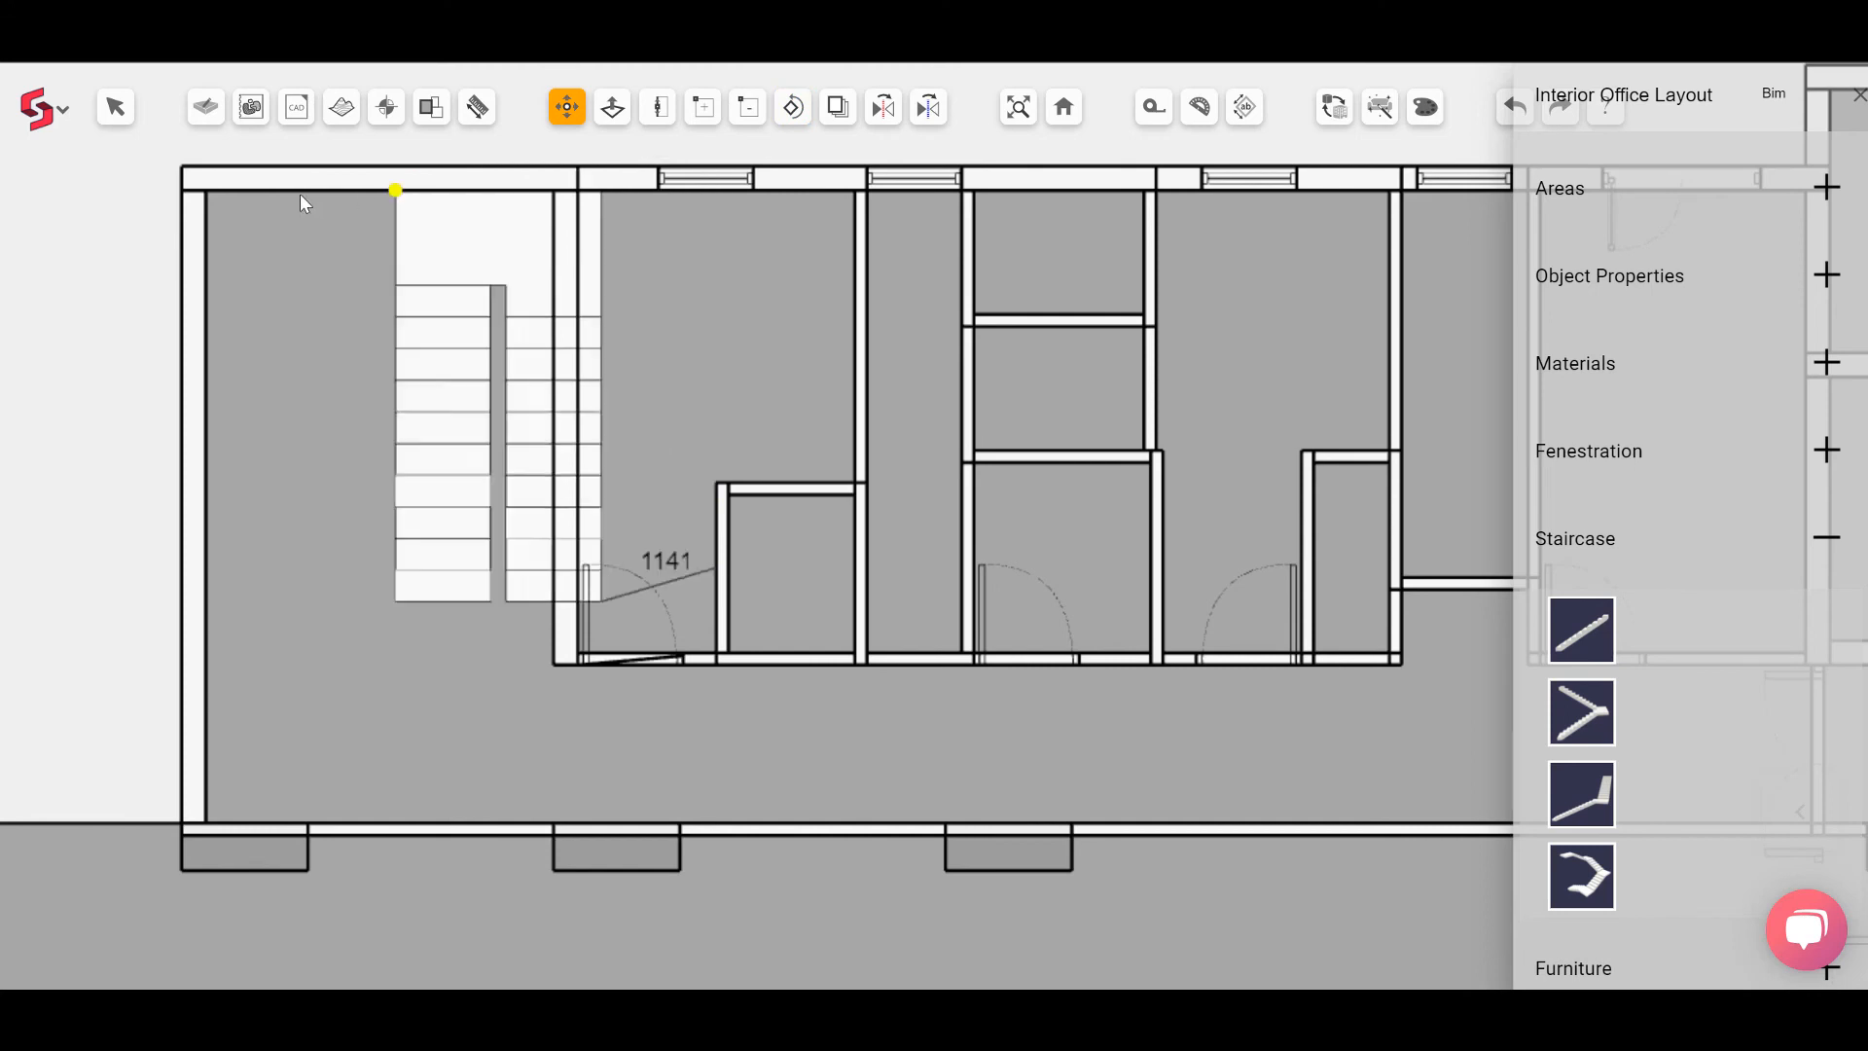
{"action": "left_click", "coordinate": [207, 191]}
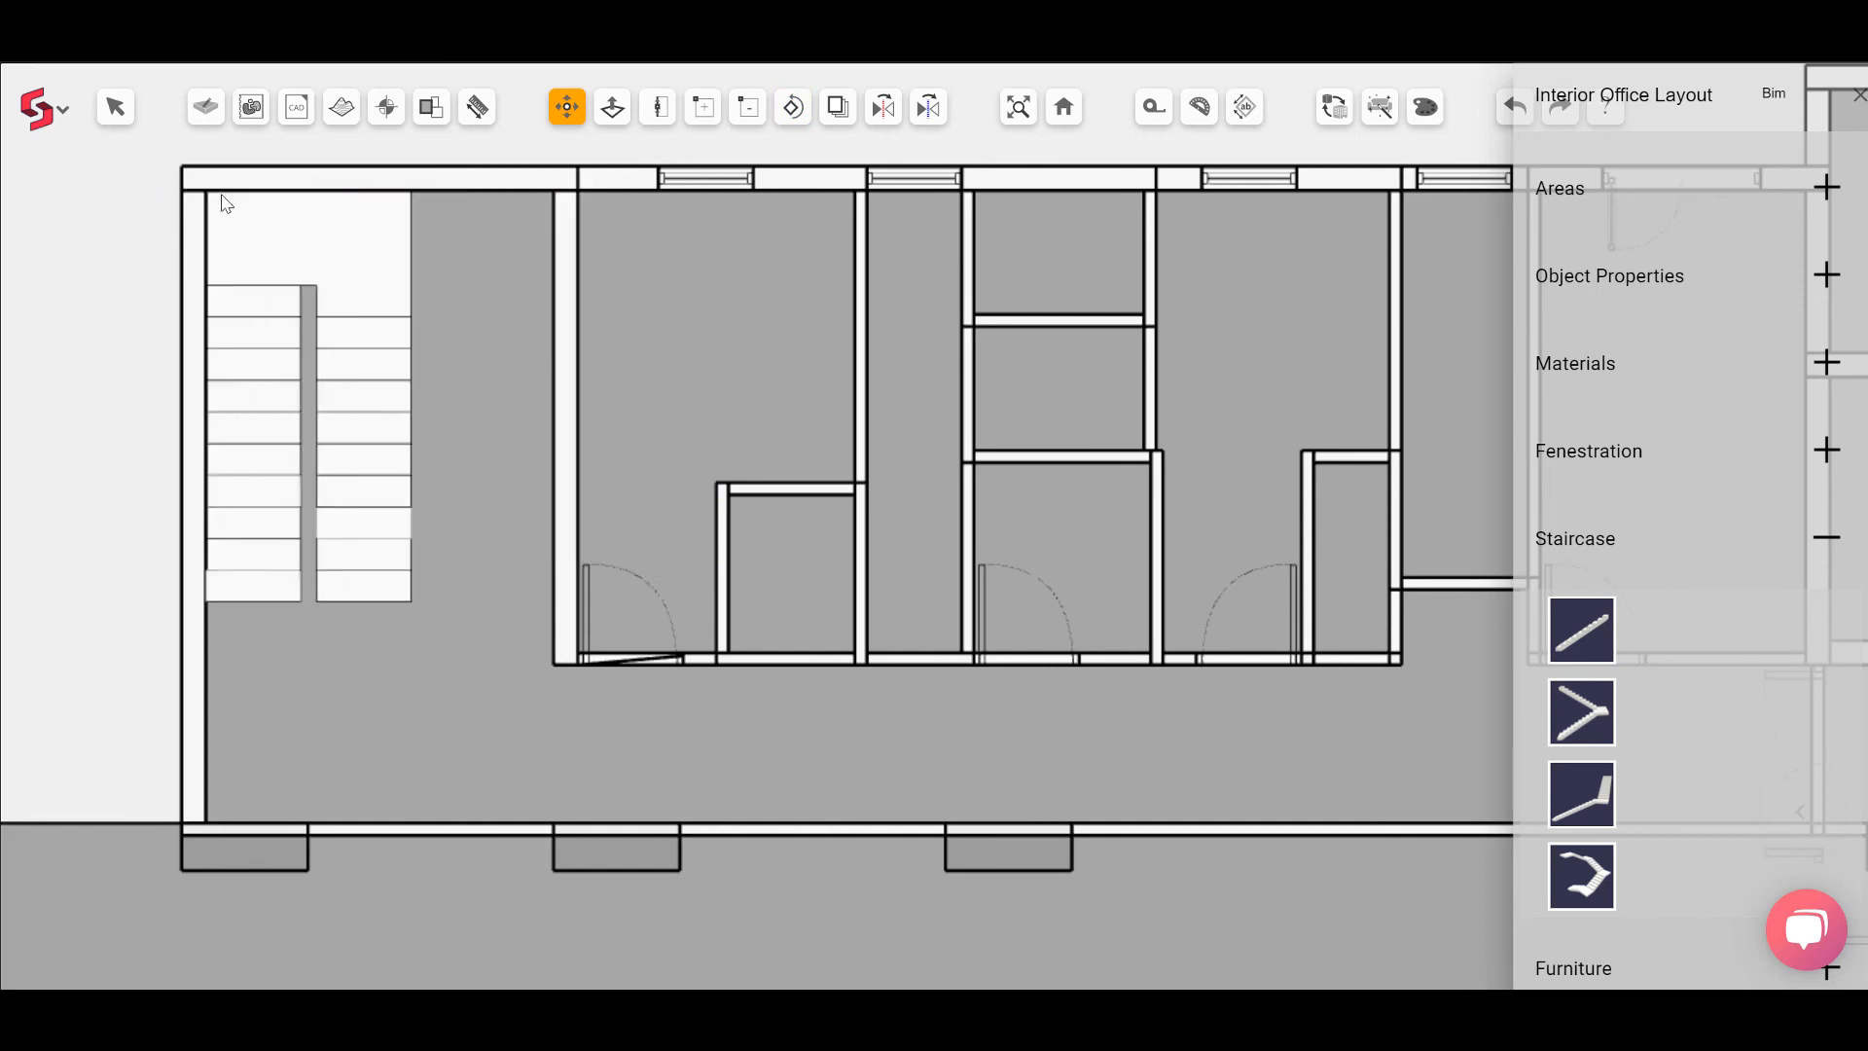
Step: In 3D view, apply a concrete material to the staircase
{"action": "left_click", "coordinate": [1019, 108]}
{"action": "scroll", "coordinate": [1111, 543], "scroll_direction": "up", "scroll_amount": 2}
{"action": "middle_click_drag", "start_coordinate": [1132, 572], "coordinate": [1266, 609]}
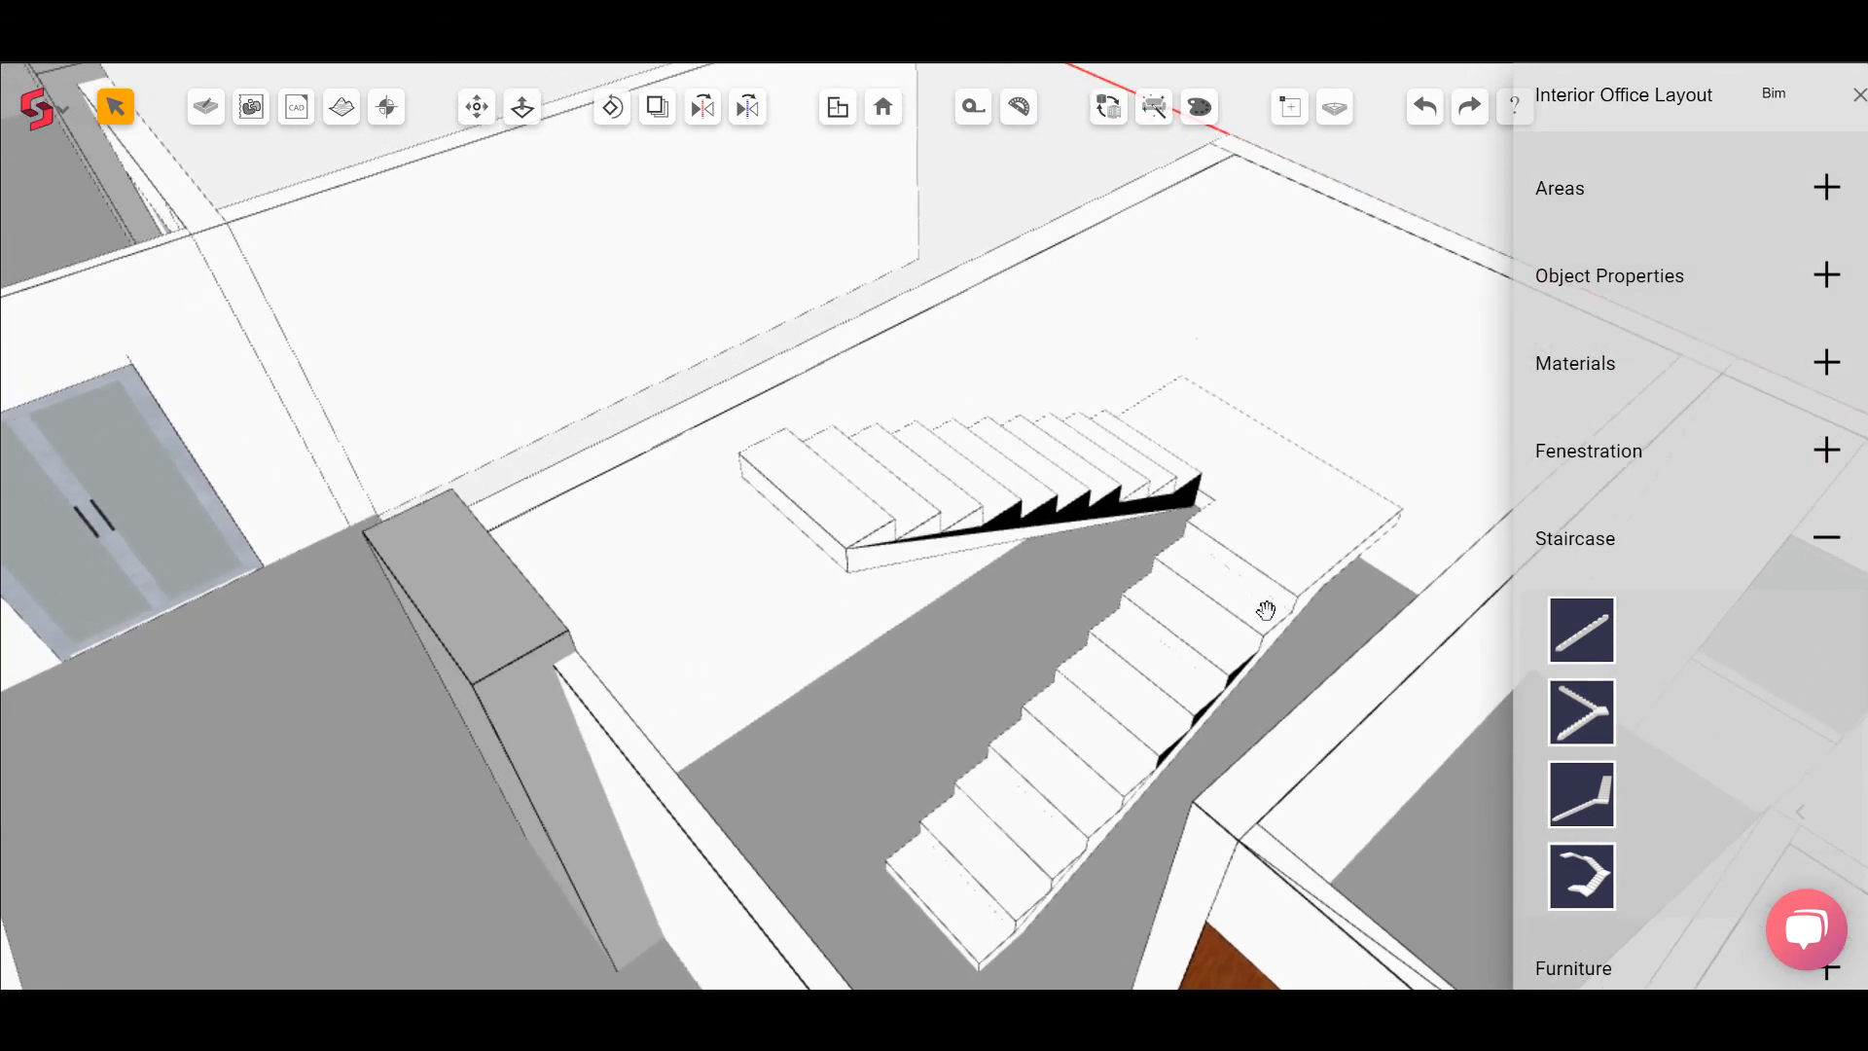
{"action": "left_click", "coordinate": [1268, 619]}
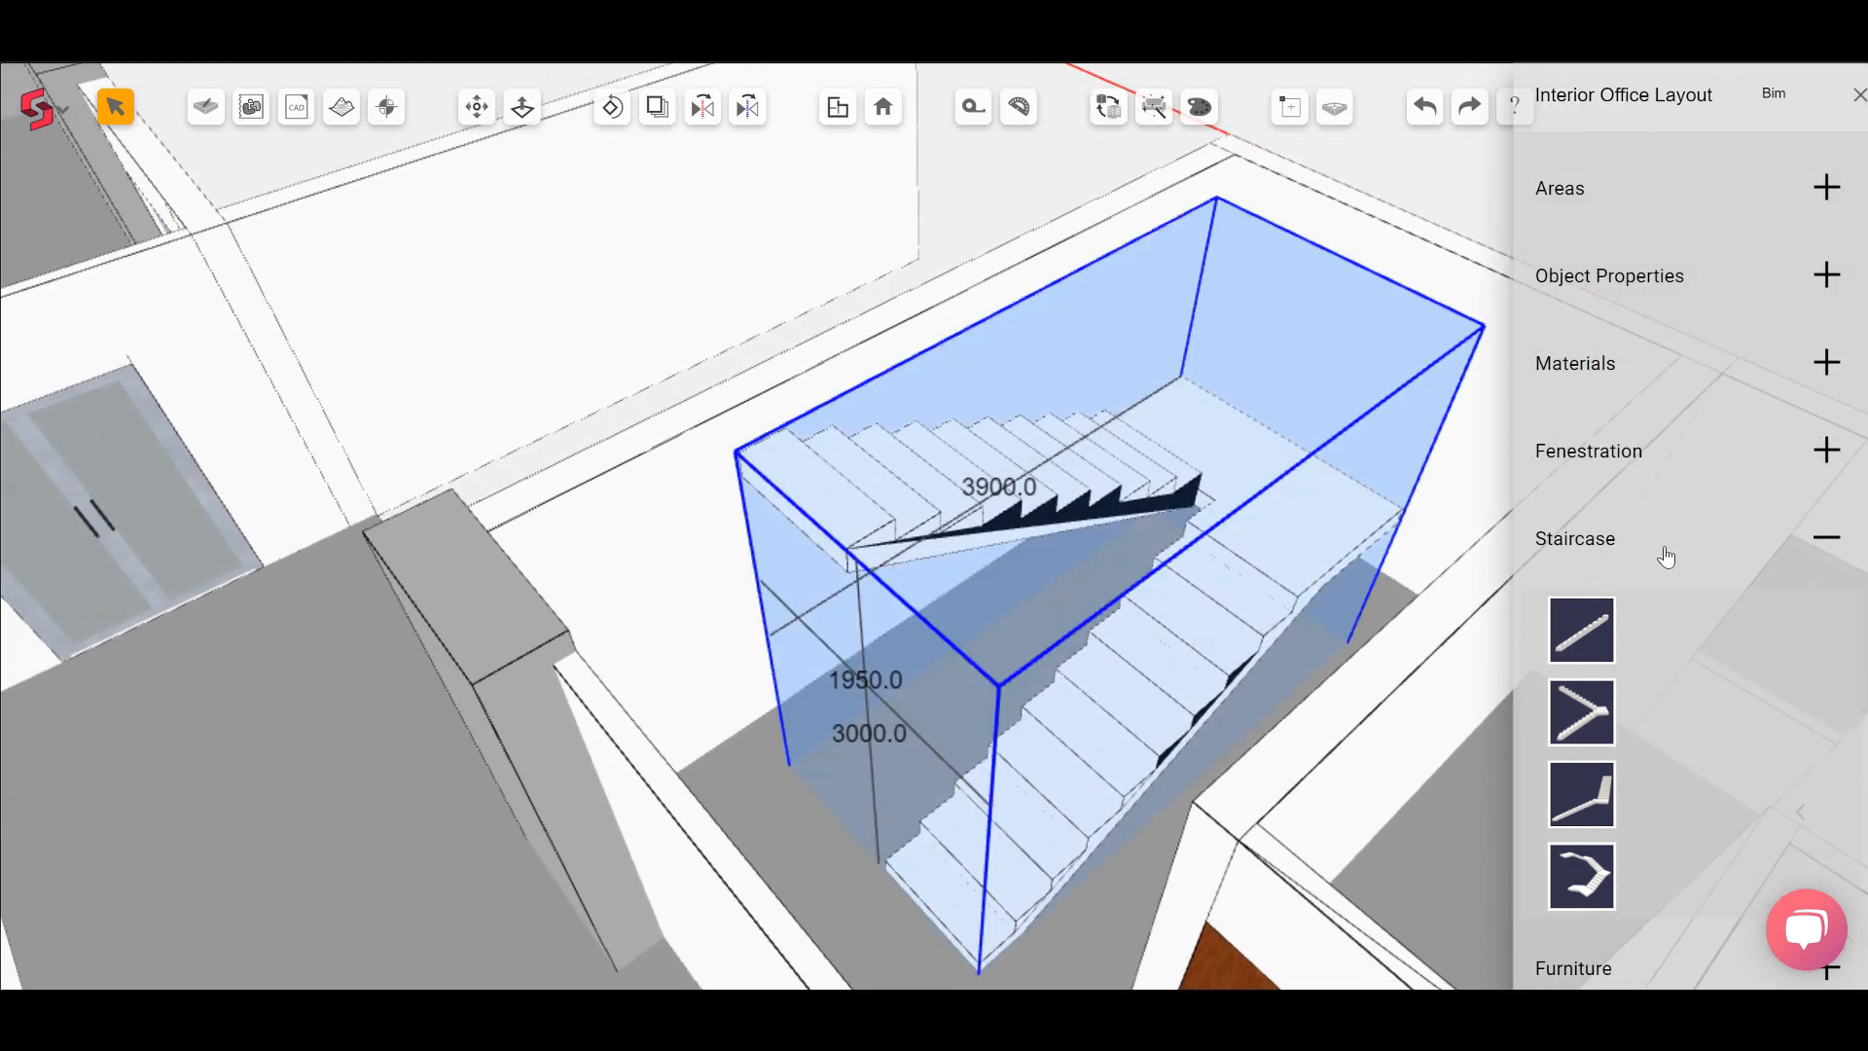
{"action": "left_click", "coordinate": [1822, 362]}
{"action": "left_click", "coordinate": [1714, 471]}
{"action": "key", "text": "Escape"}
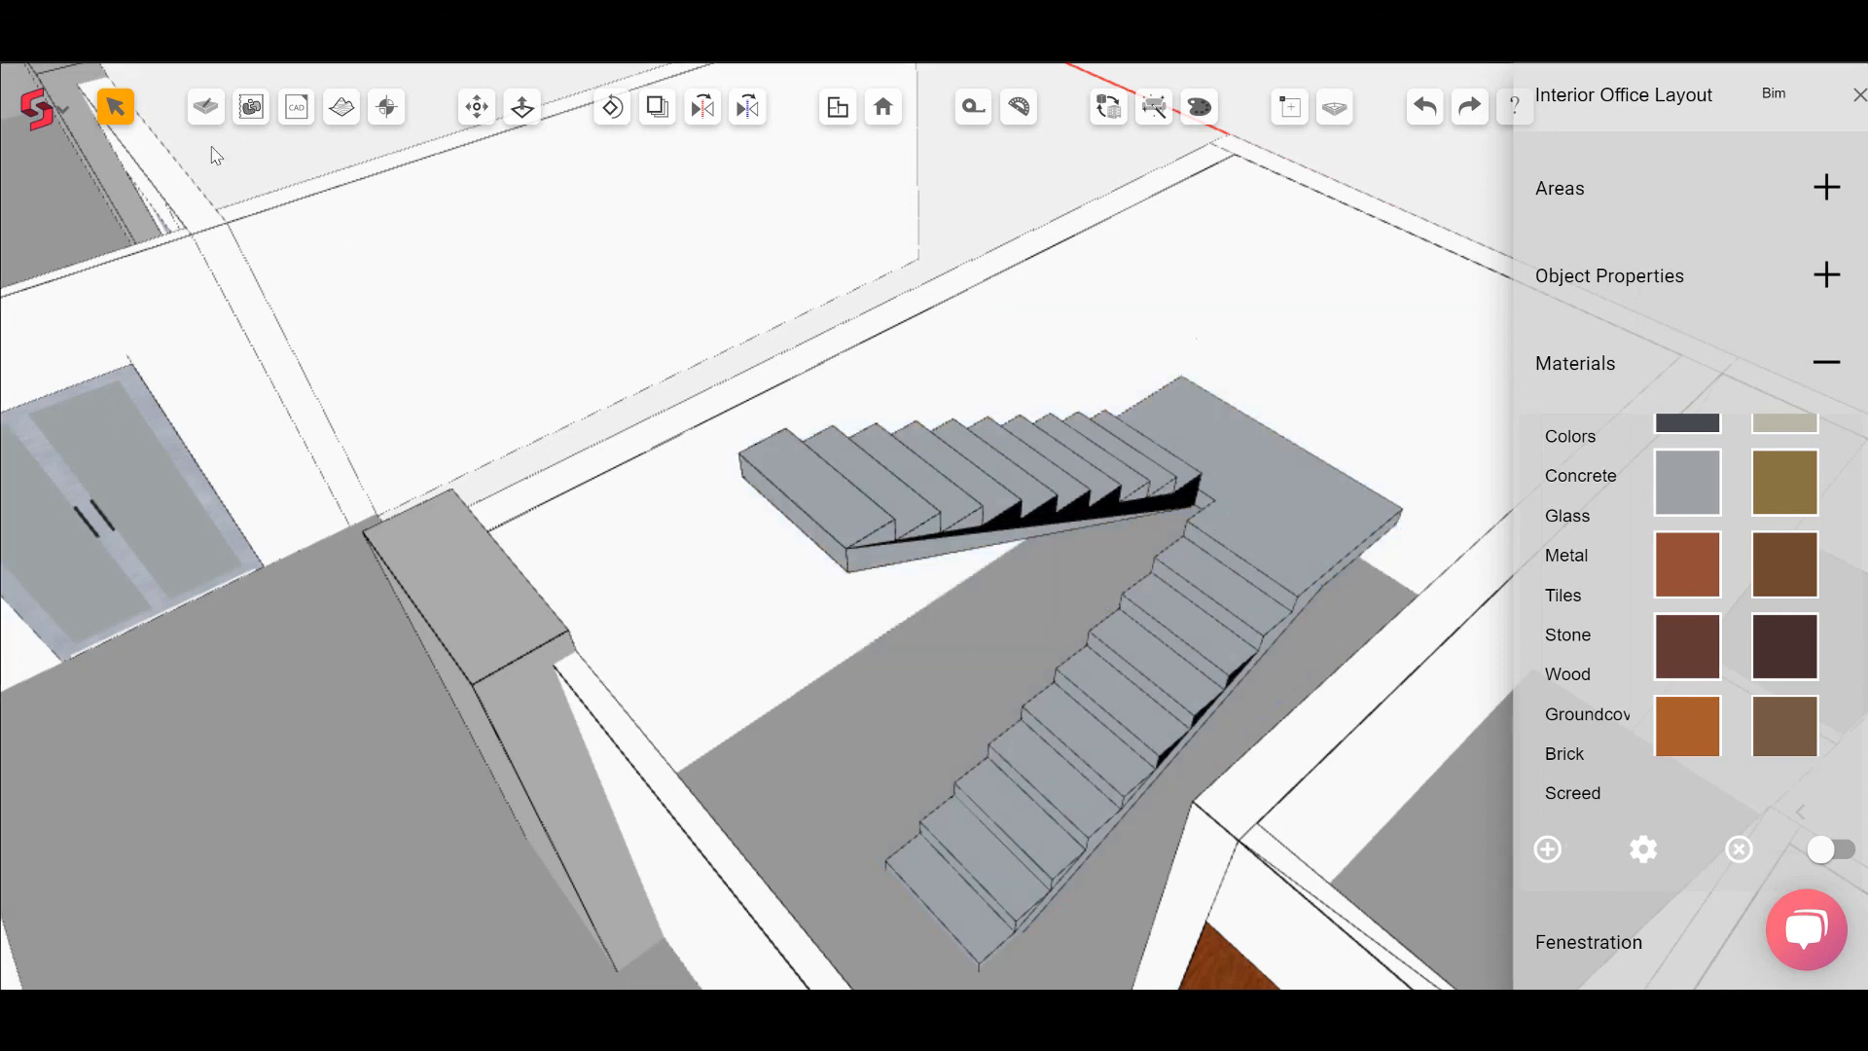
Step: Set the staircase's flight width to 1575 in its object properties
{"action": "left_click", "coordinate": [910, 479]}
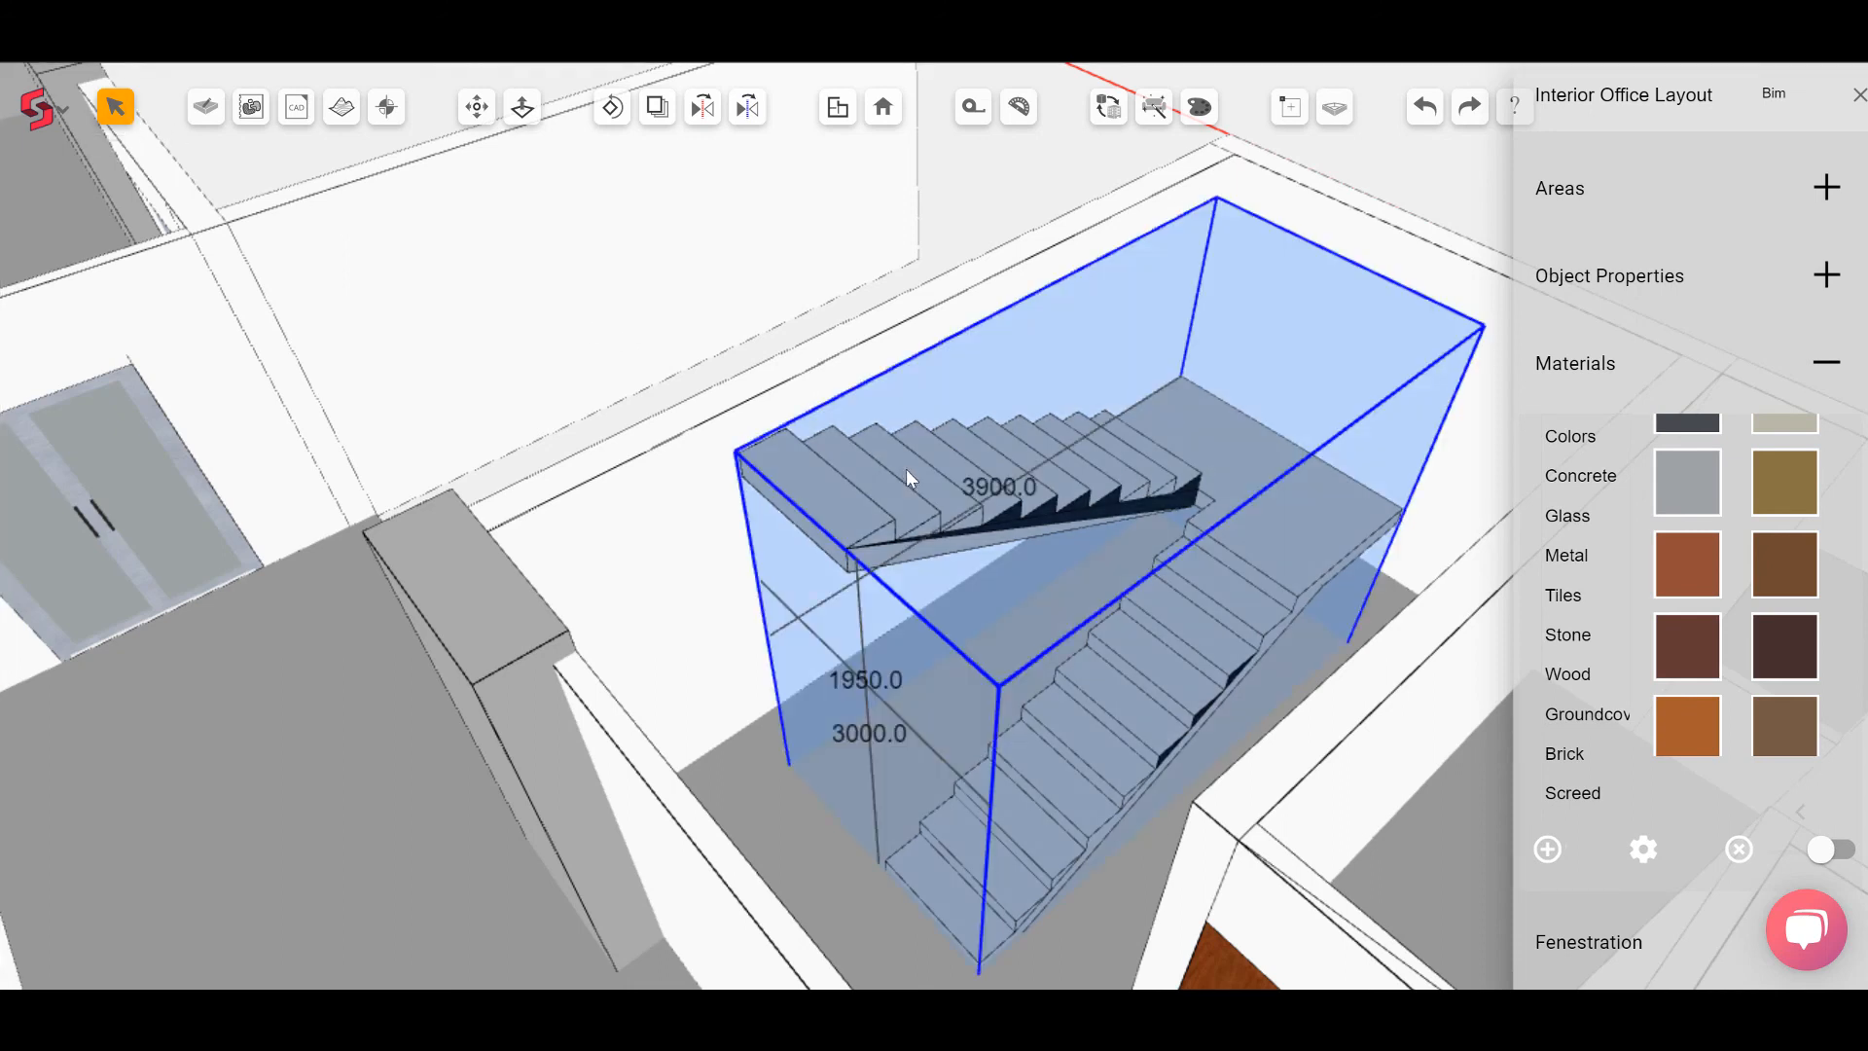
{"action": "left_click", "coordinate": [1827, 276]}
{"action": "left_click_drag", "start_coordinate": [1817, 506], "coordinate": [1757, 515]}
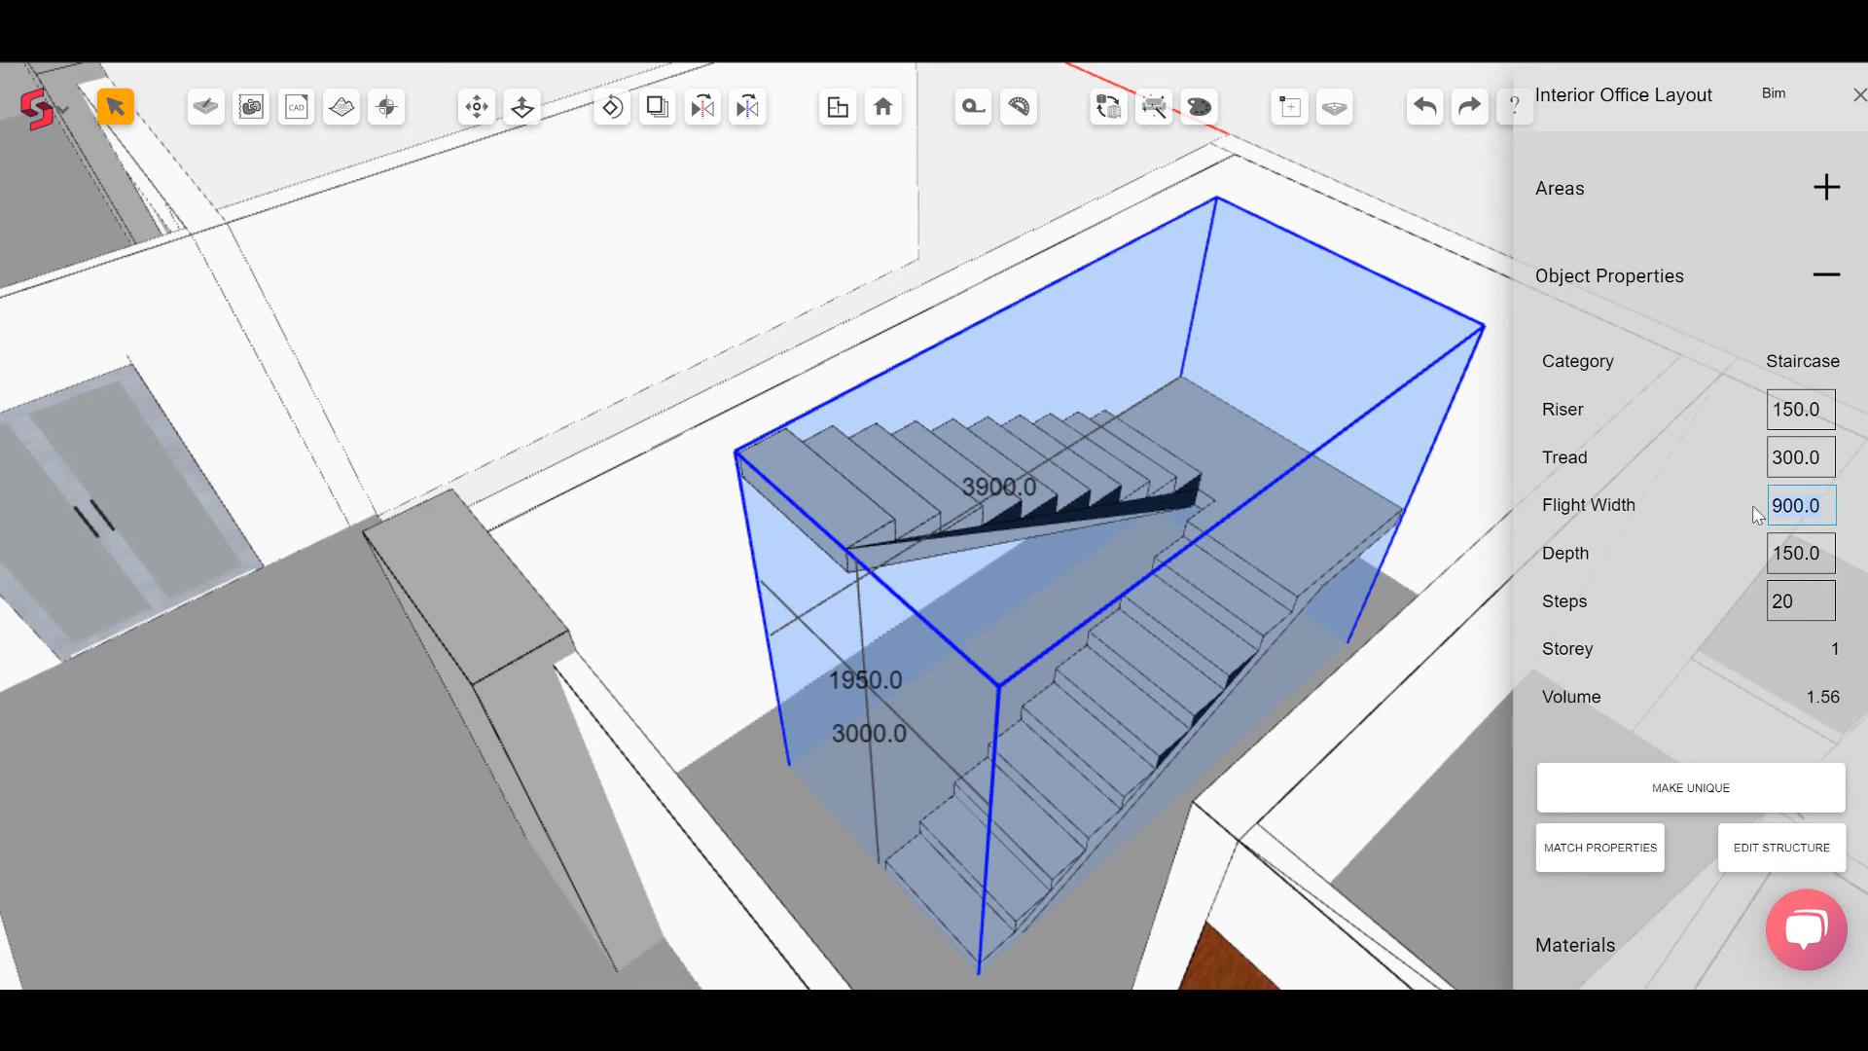
{"action": "type", "text": "1575"}
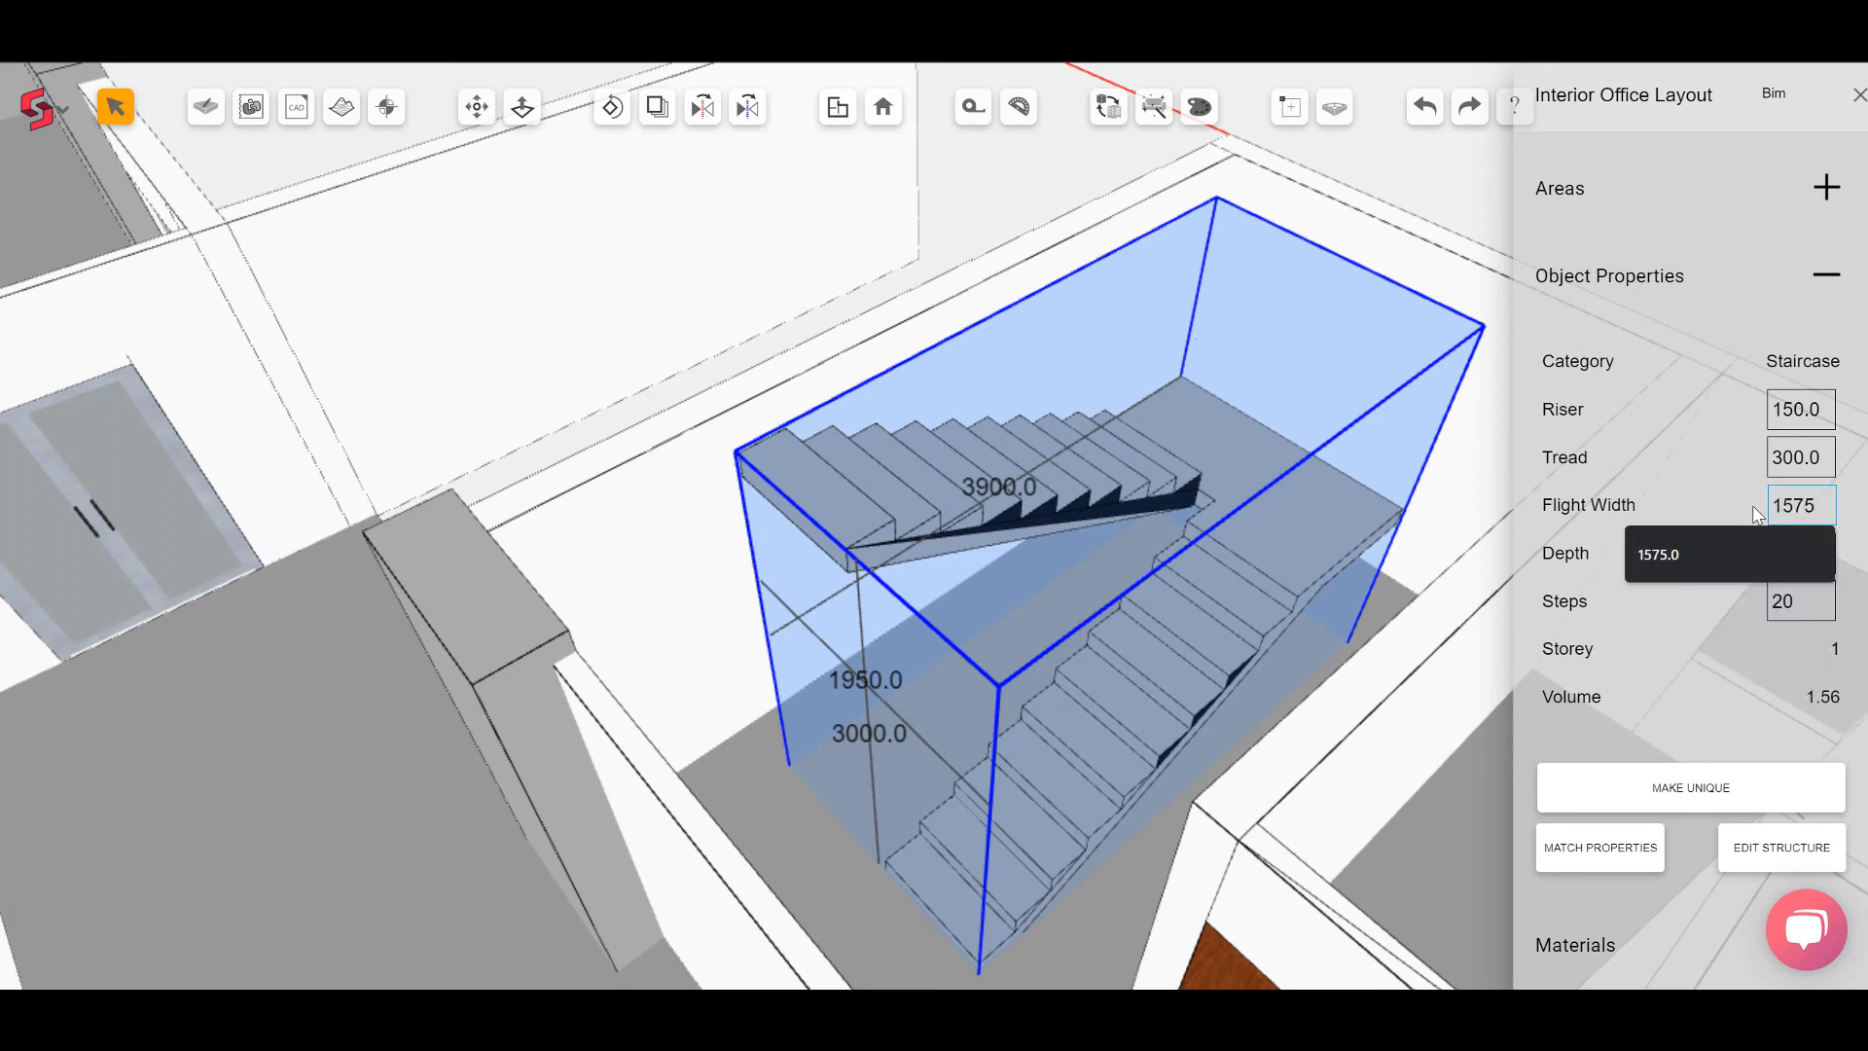
{"action": "left_click", "coordinate": [1315, 551]}
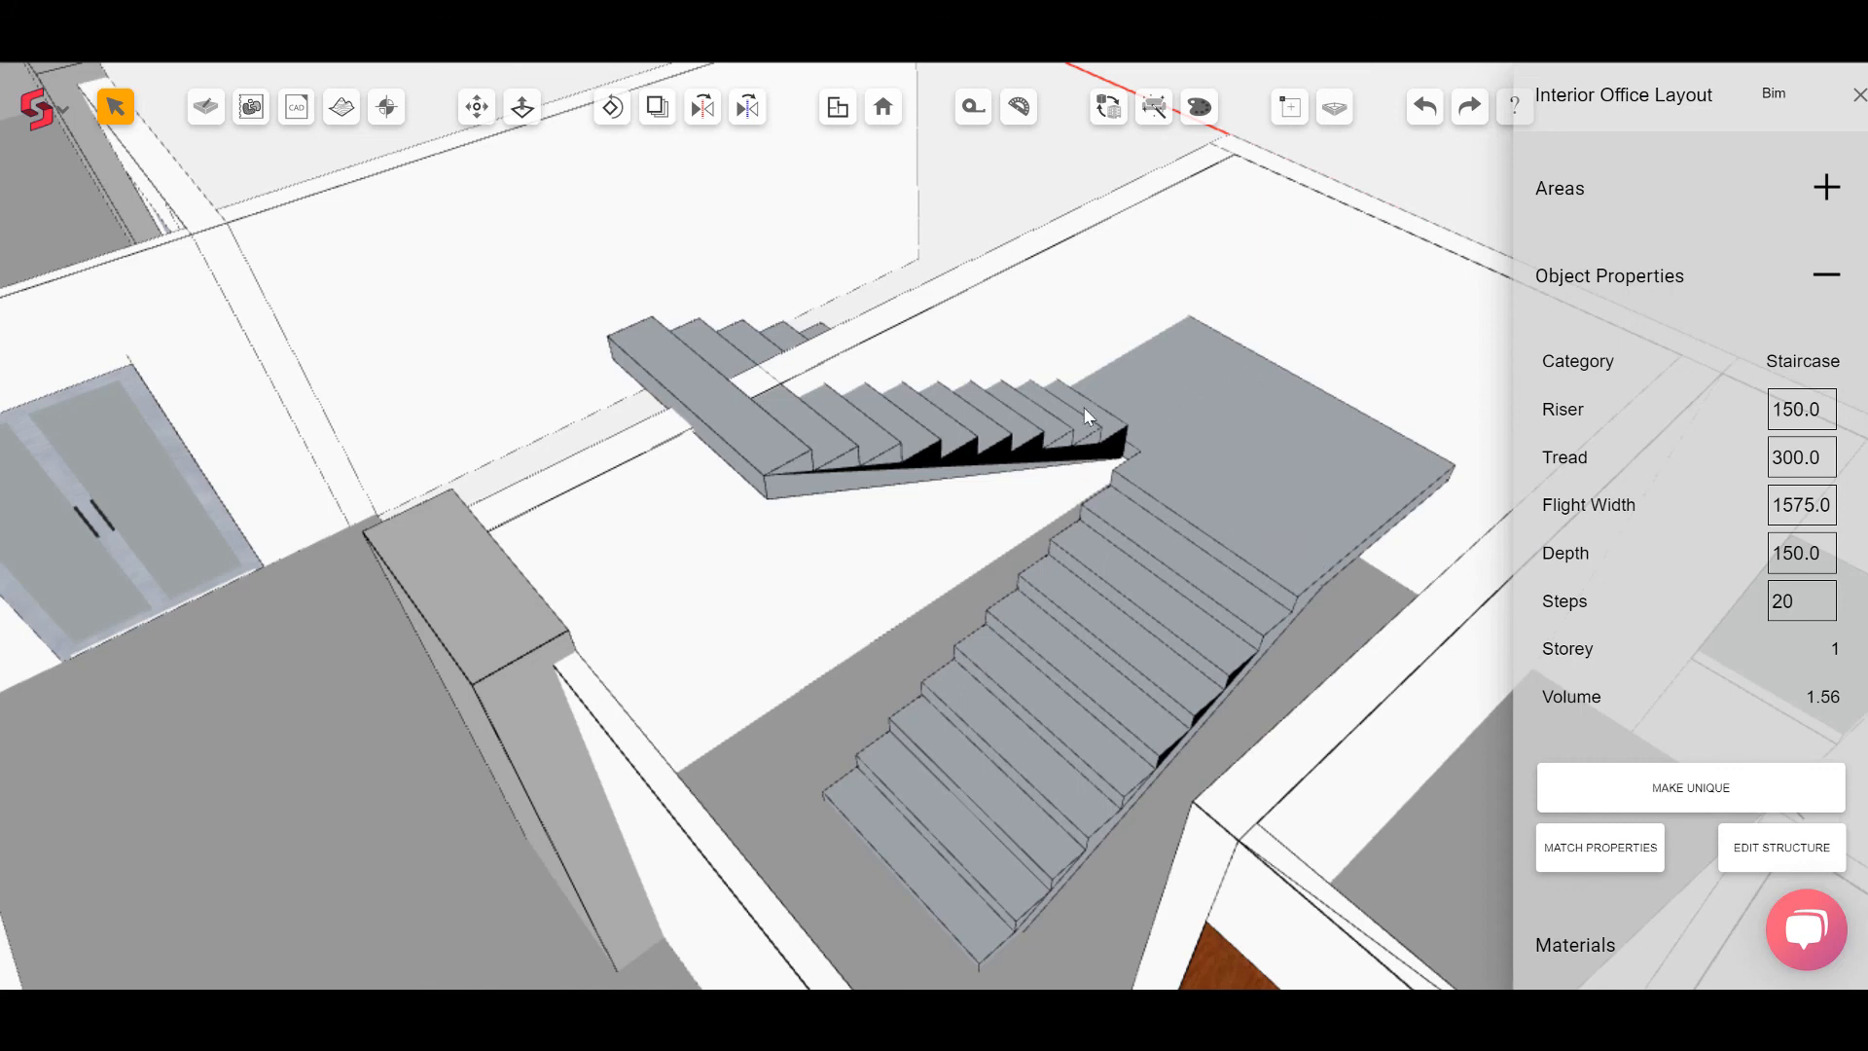
Step: Move the staircase so its landing corner meets the stair core's wall corner
{"action": "left_click", "coordinate": [476, 107]}
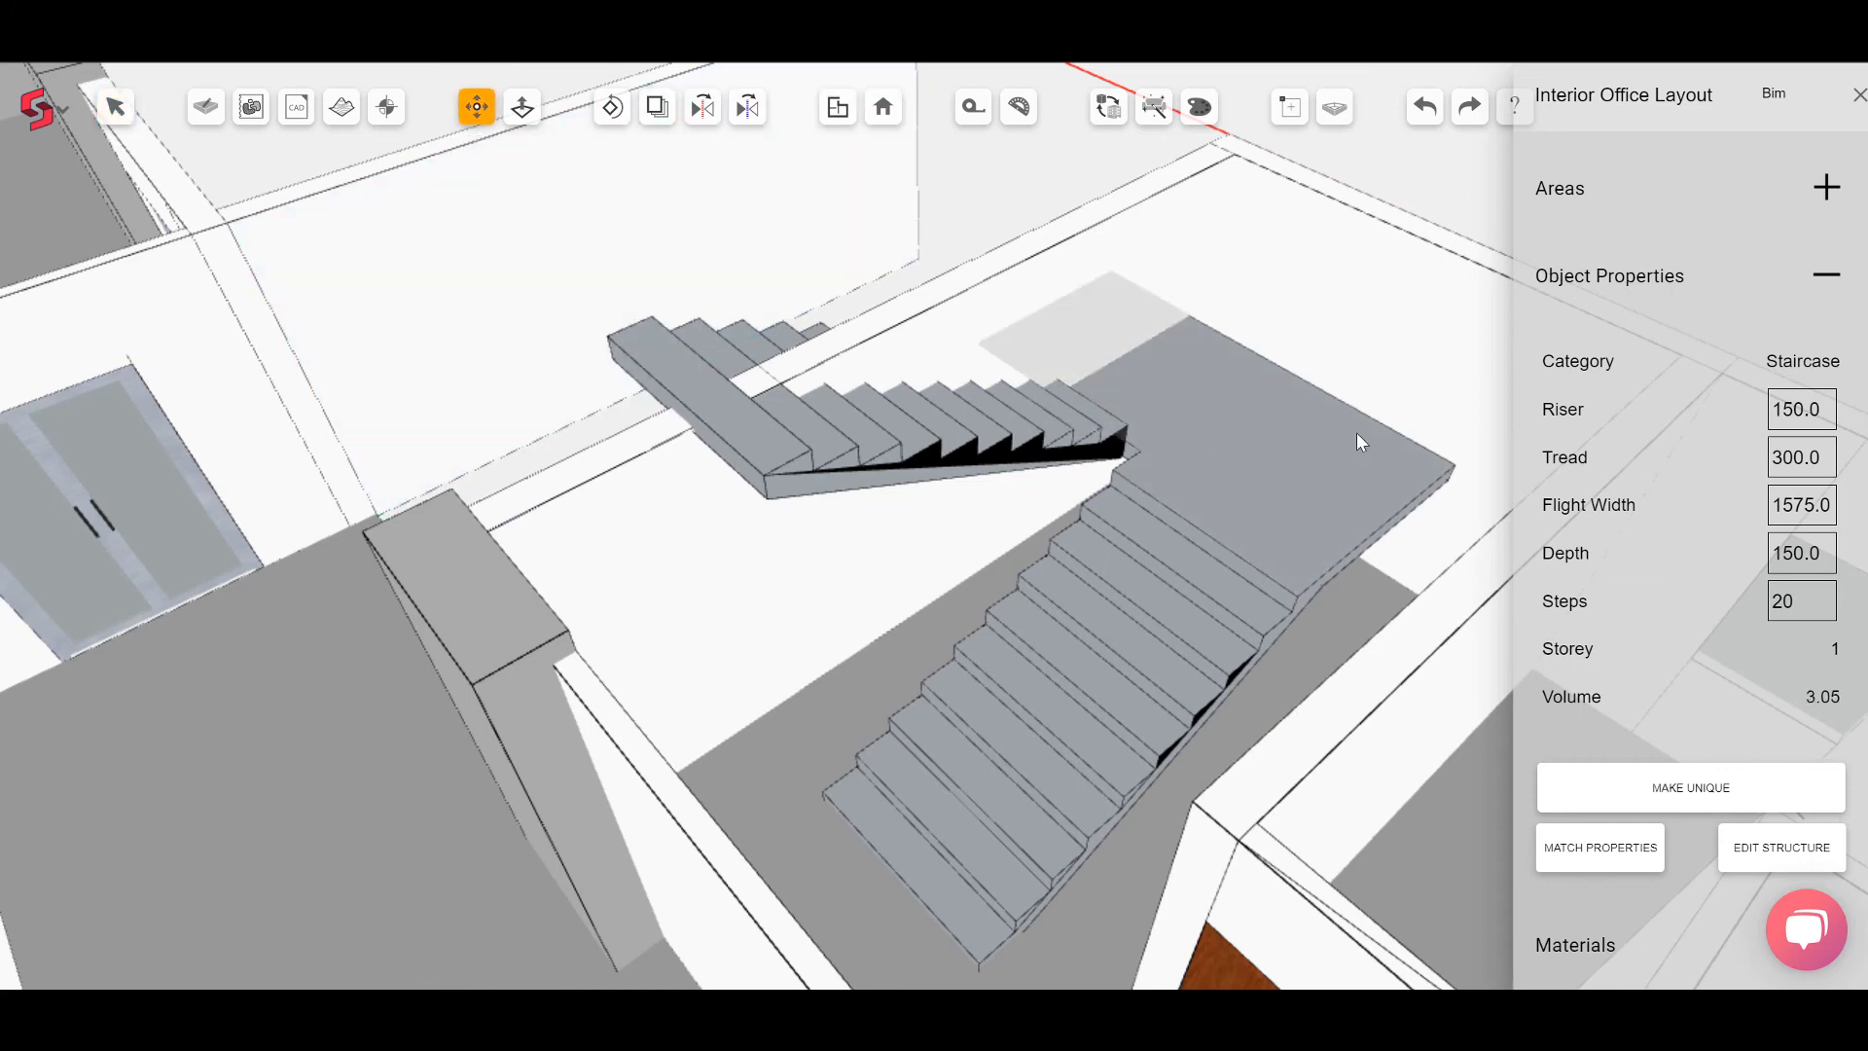
{"action": "left_click", "coordinate": [1452, 469]}
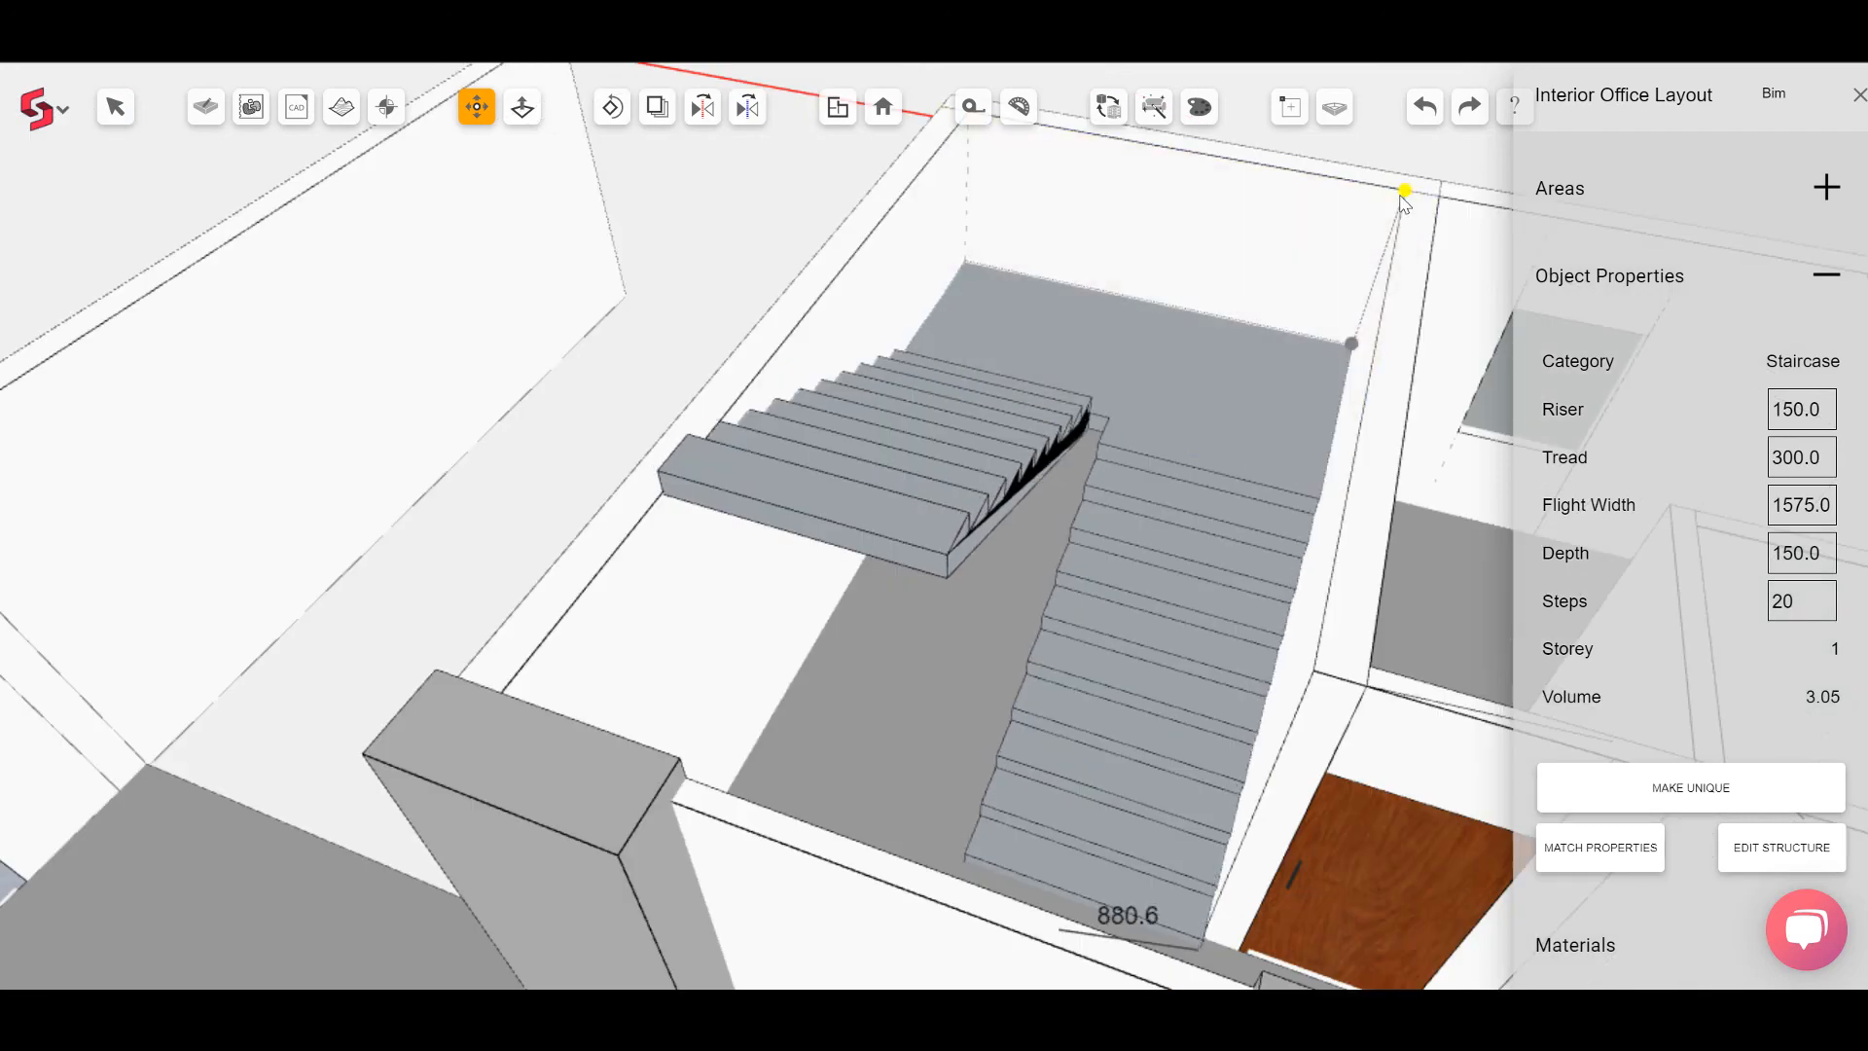
{"action": "left_click", "coordinate": [1403, 197]}
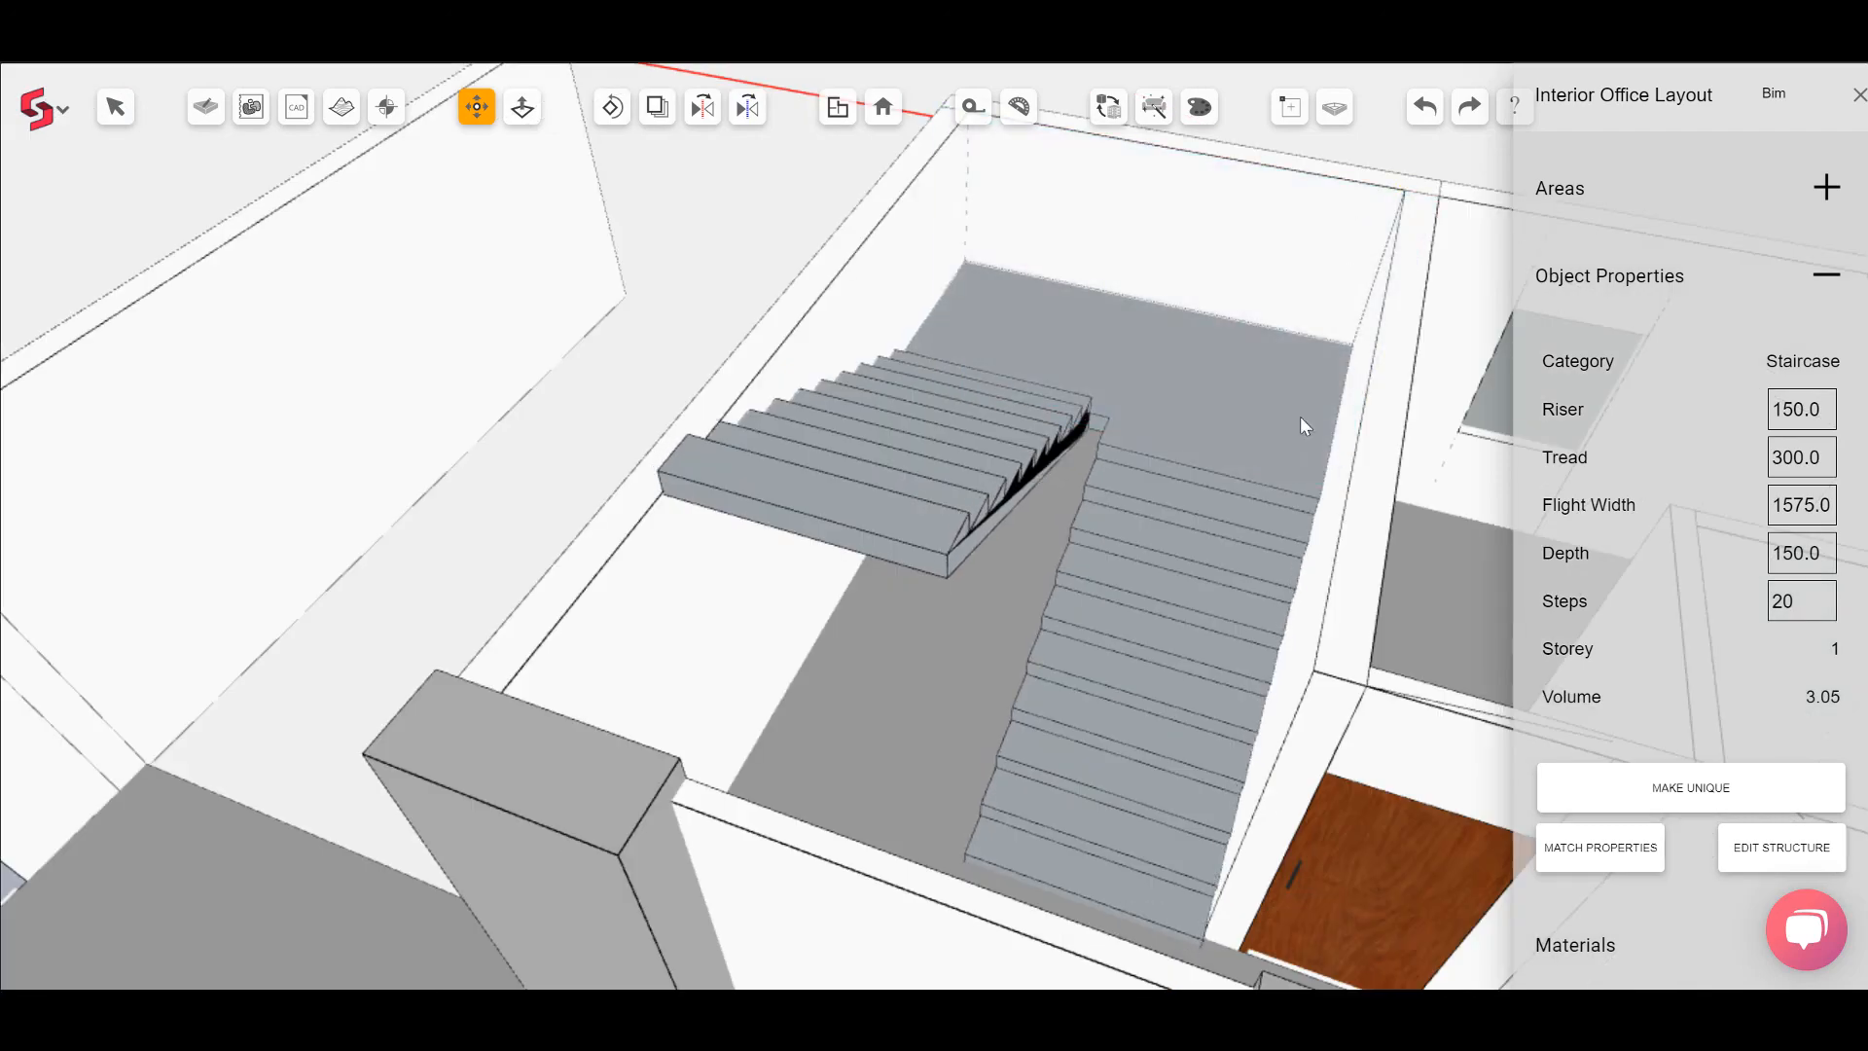
Step: Copy the staircase across to the opposite stair core
{"action": "middle_click_drag", "start_coordinate": [837, 584], "coordinate": [637, 163]}
{"action": "left_click", "coordinate": [657, 109]}
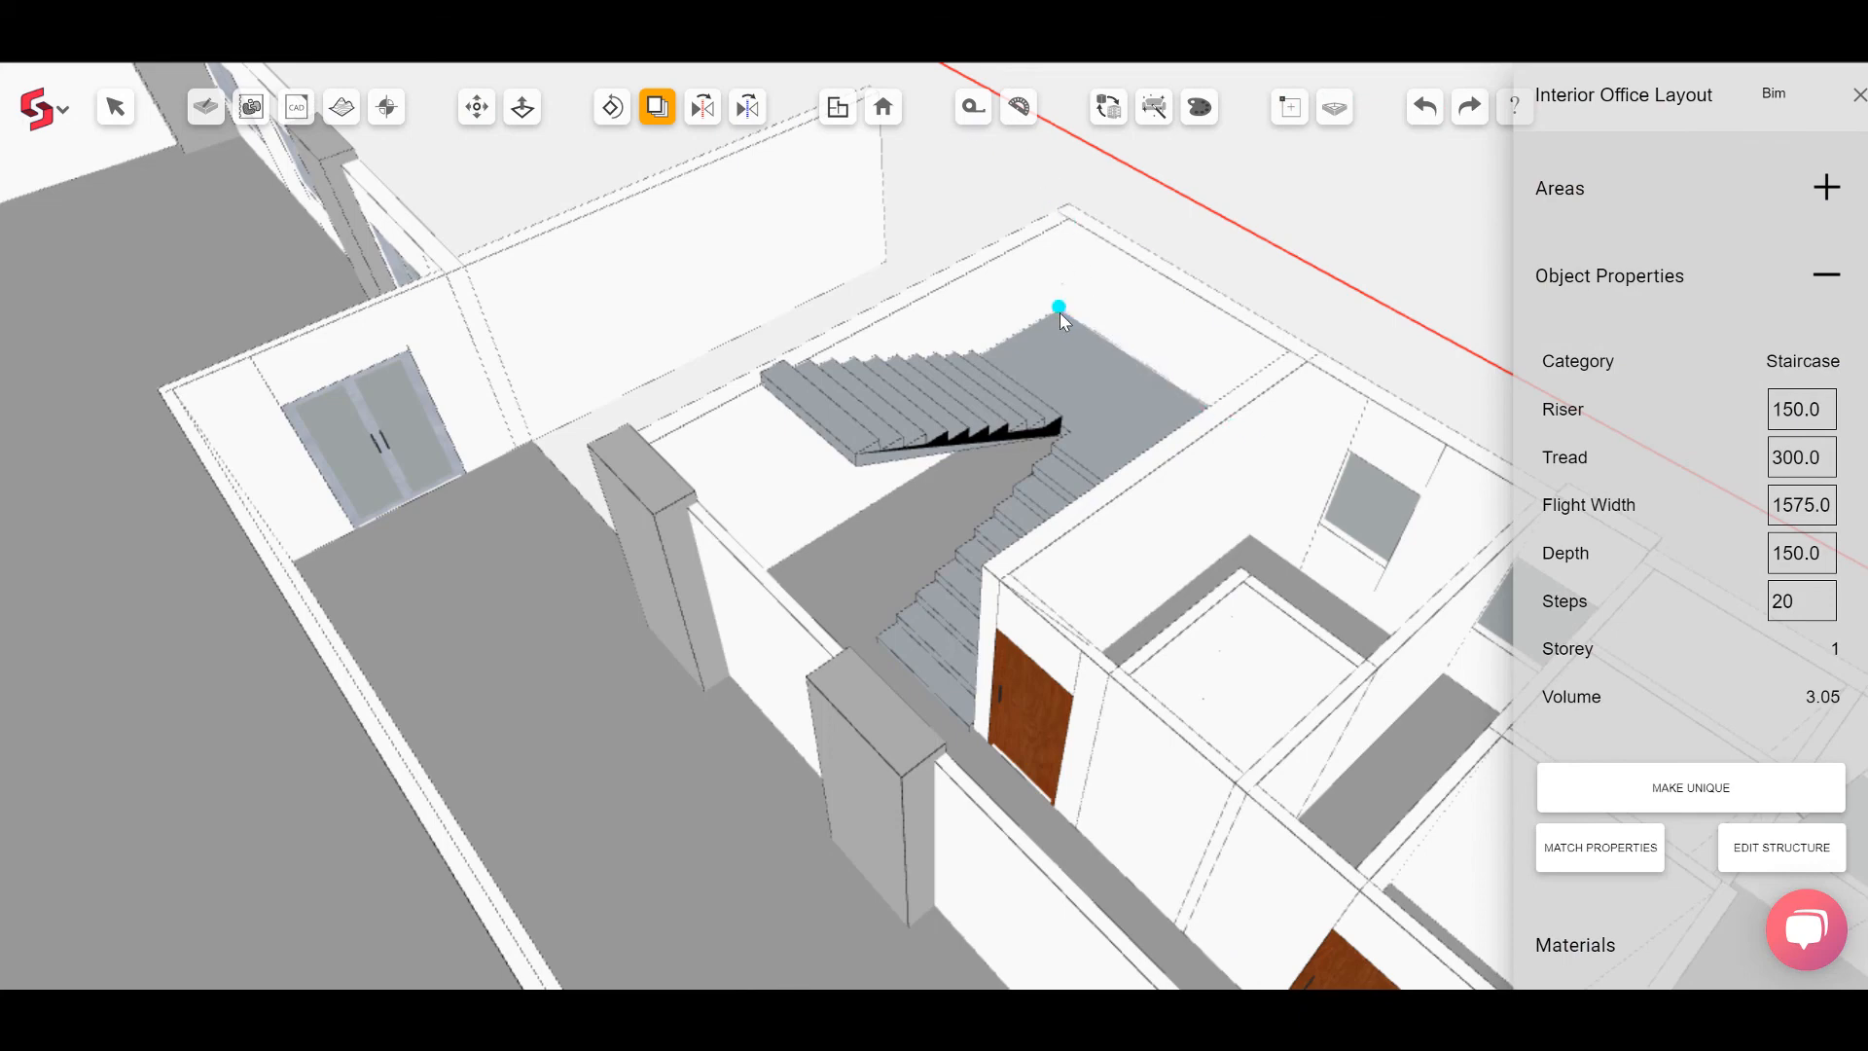
{"action": "left_click", "coordinate": [1060, 316]}
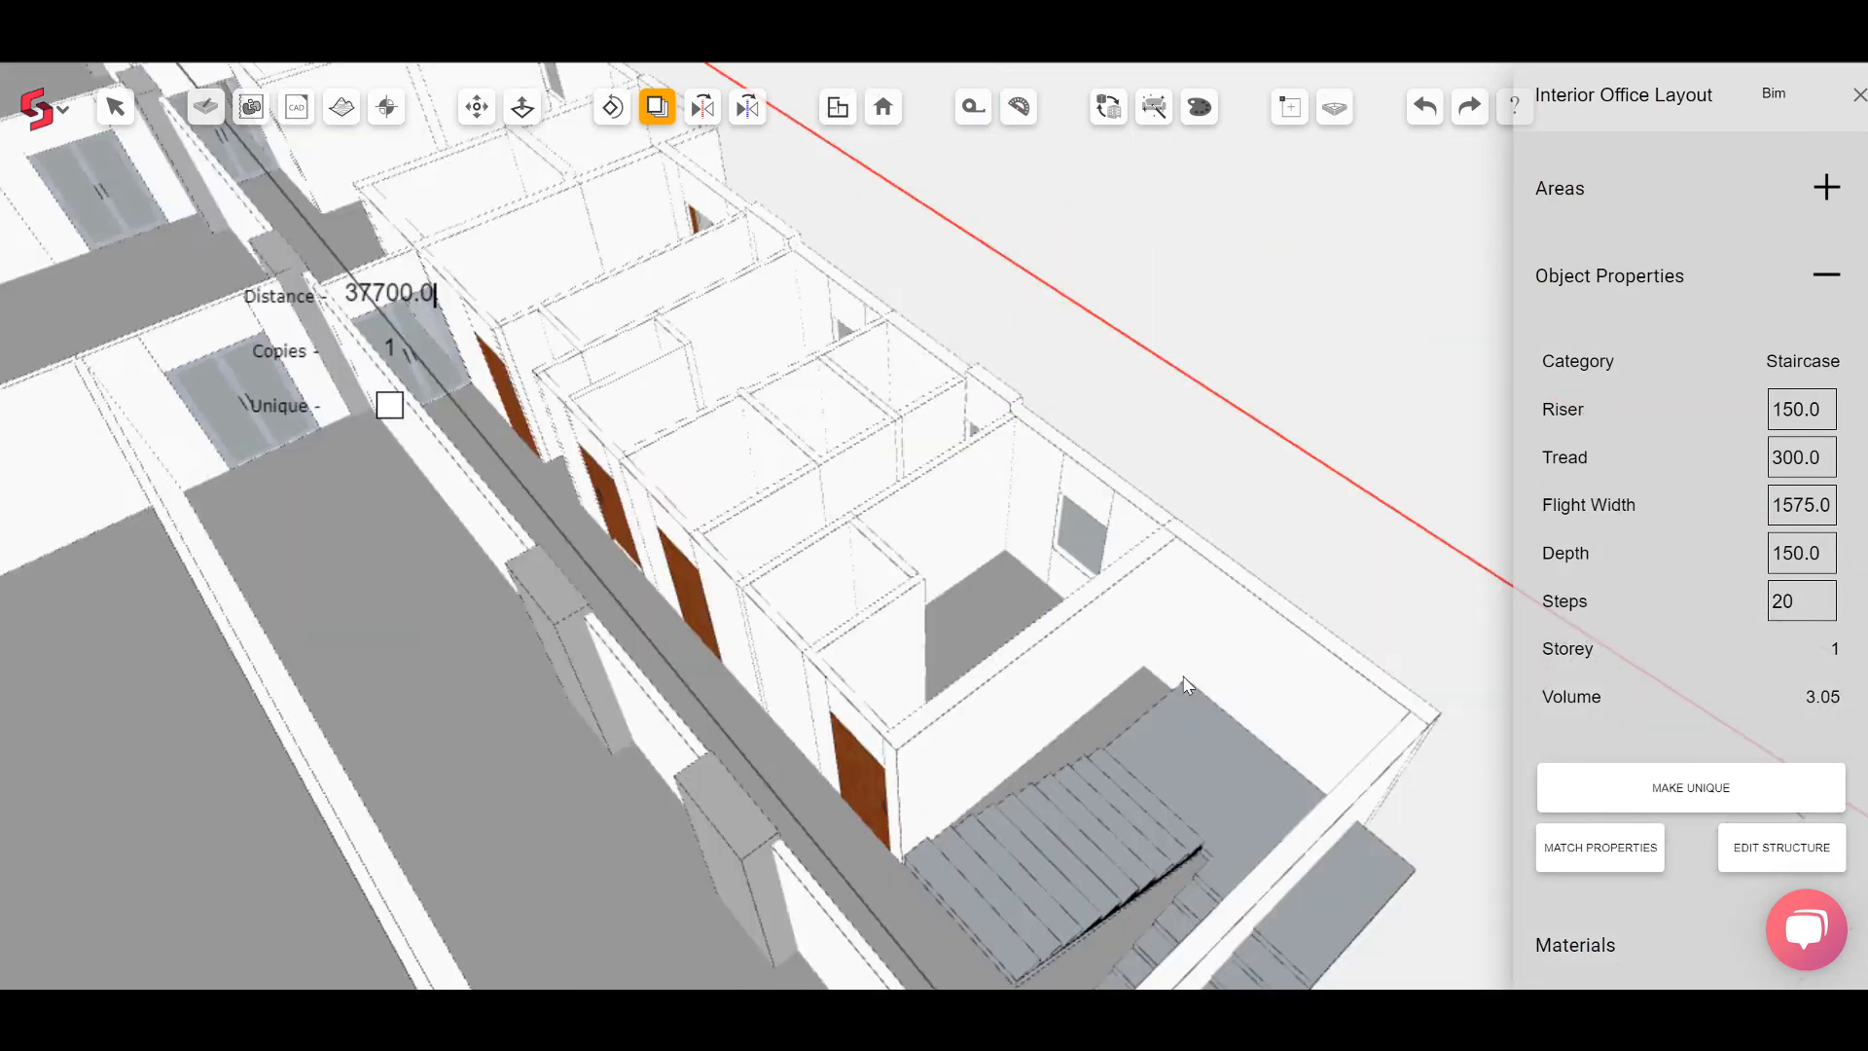
{"action": "scroll", "coordinate": [1184, 686], "scroll_direction": "up", "scroll_amount": 2}
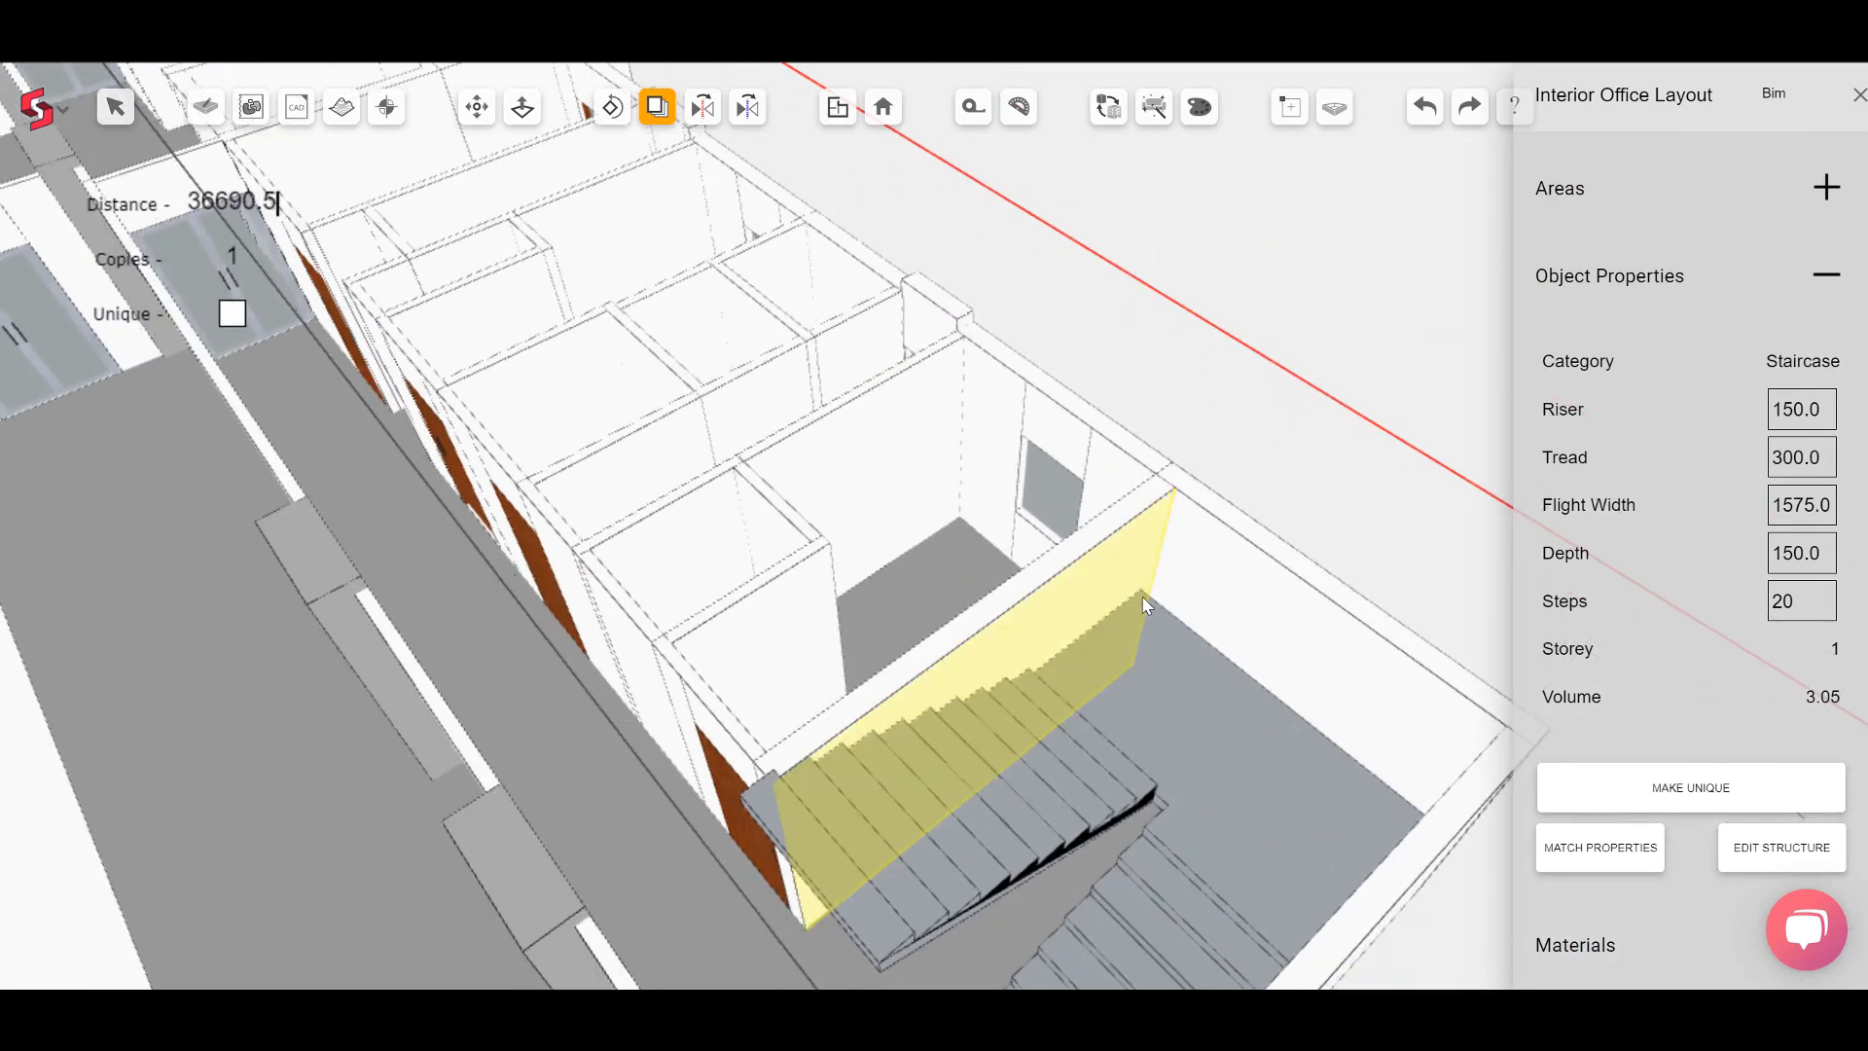
{"action": "left_click", "coordinate": [1153, 582]}
{"action": "middle_click_drag", "start_coordinate": [1363, 739], "coordinate": [1720, 712]}
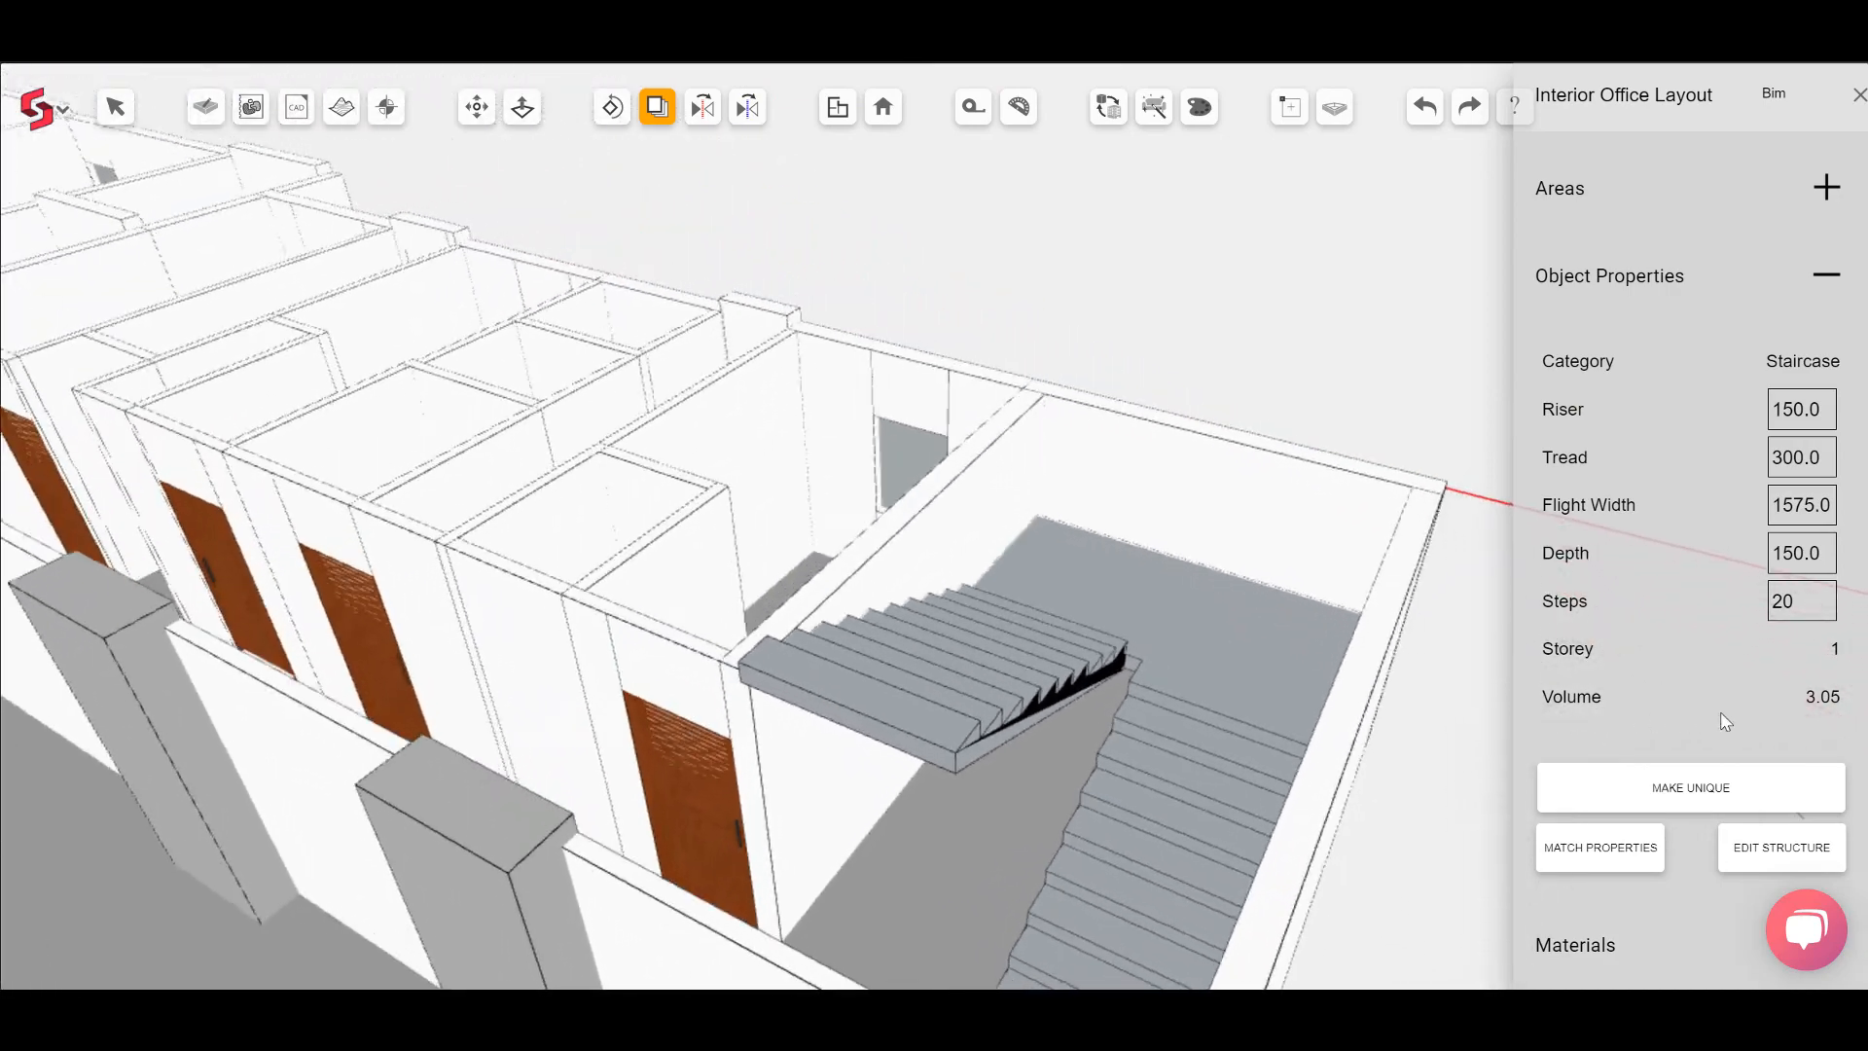